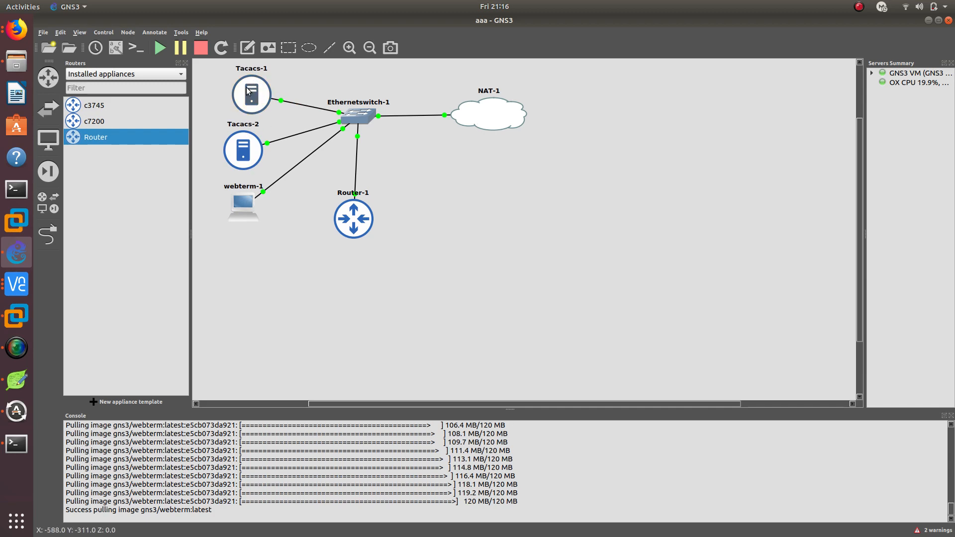
Reposition Tacacs-1 directly above Tacacs-2 and move Router-1 slightly further below Ethernetswitch-1
drag(250, 98, 241, 97)
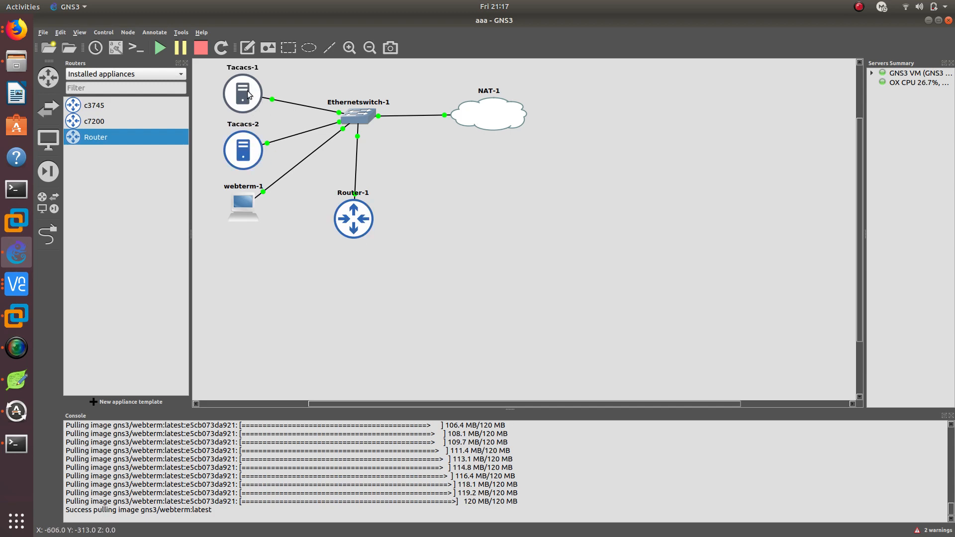
drag(347, 204, 359, 216)
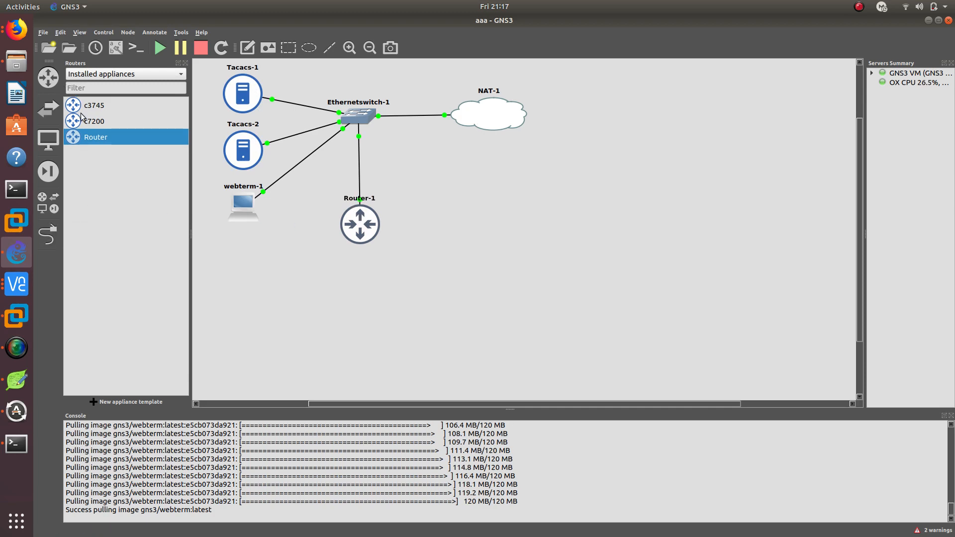
Add a c3745 router to the topology below NAT-1 and start it
drag(84, 105, 511, 208)
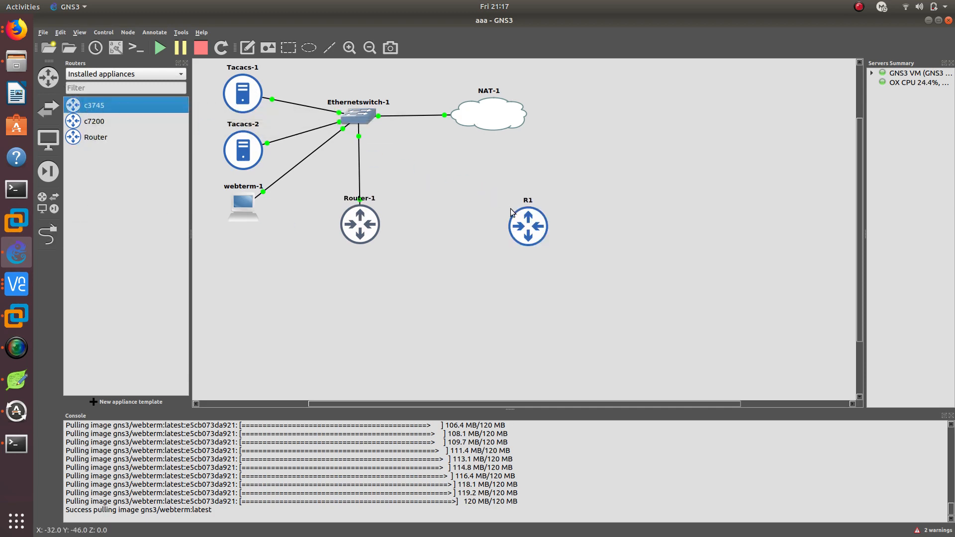
right_click(519, 214)
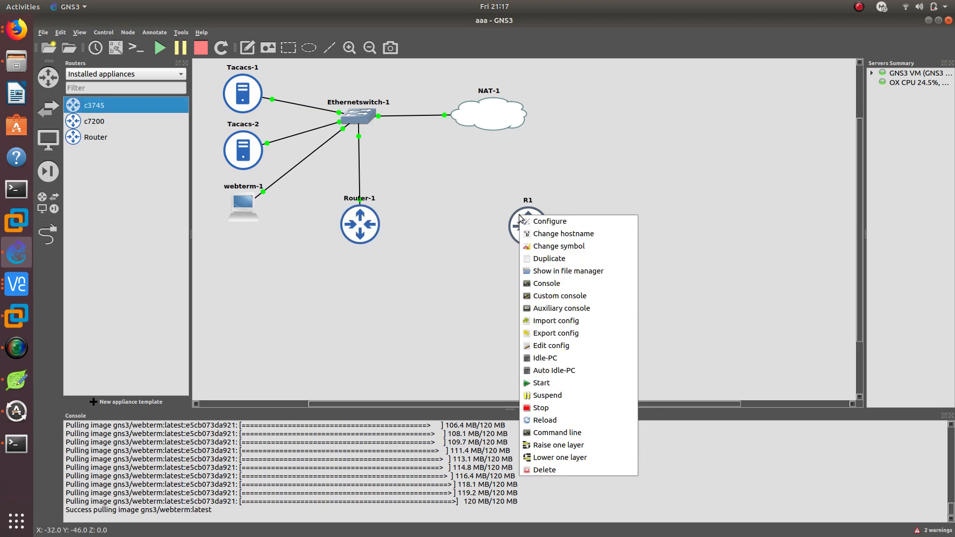
click(541, 383)
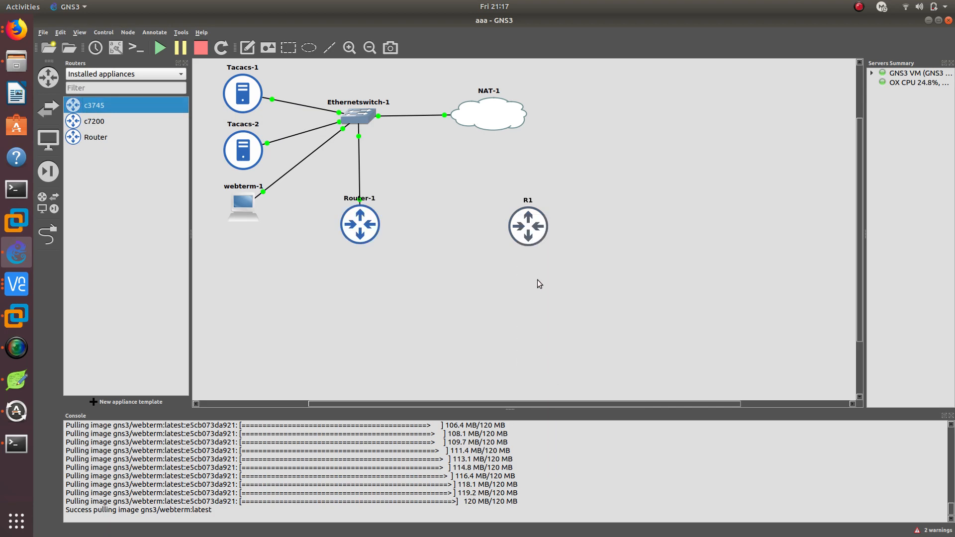
Link Ethernetswitch-1 to router R1 and move R1 slightly closer to NAT-1
click(48, 234)
click(366, 116)
click(419, 185)
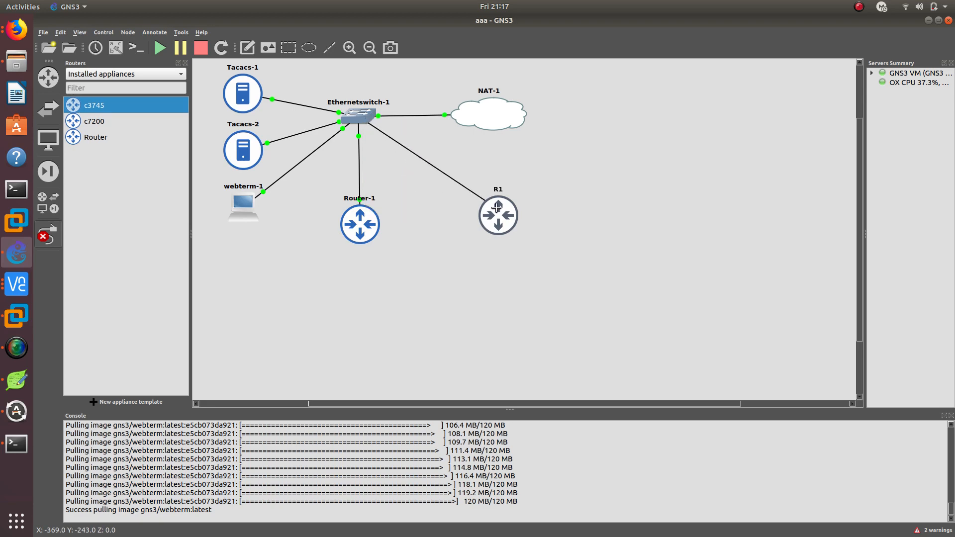
click(491, 204)
click(520, 212)
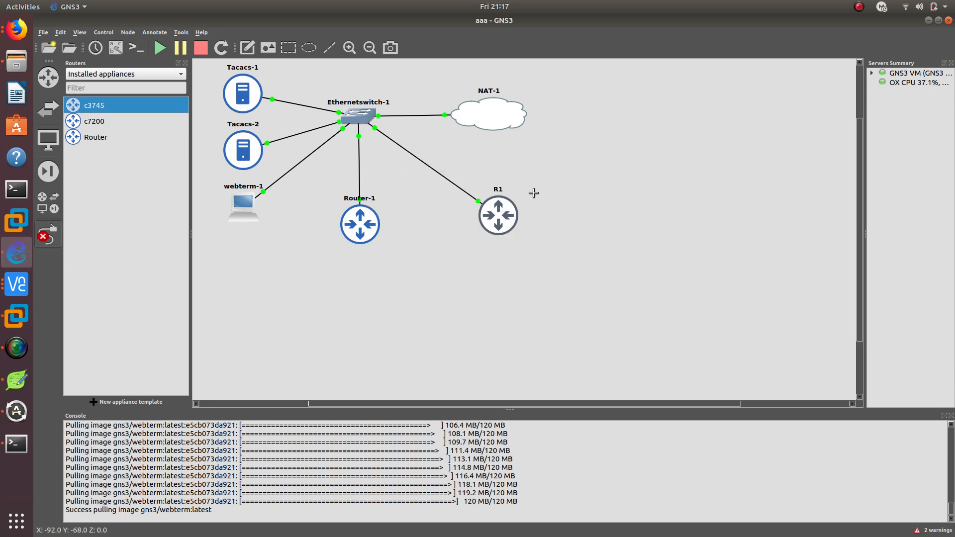
right_click(534, 193)
drag(485, 212, 485, 189)
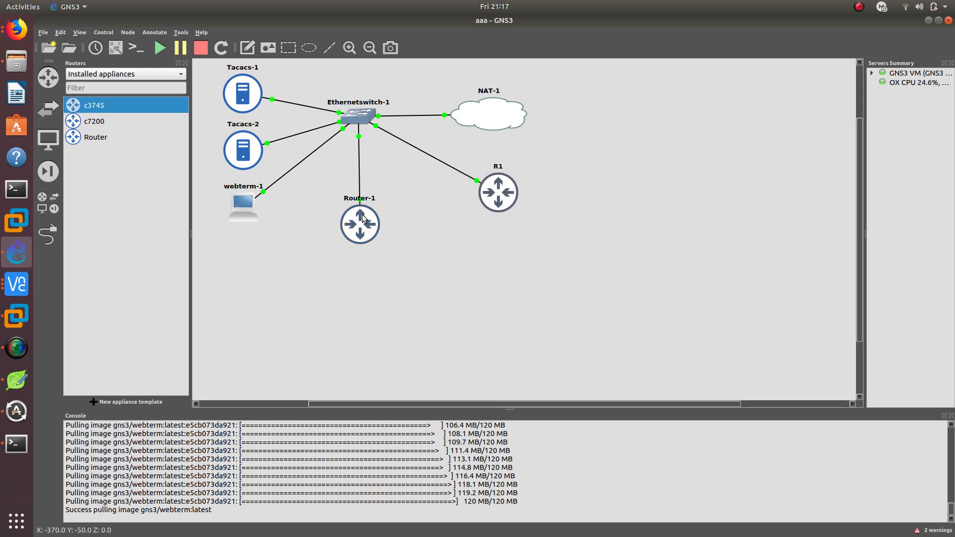
Open Router-1's console, enter global configuration mode and enable AAA with aaa new-model
mouse_move(355, 195)
text(CONFIG T)
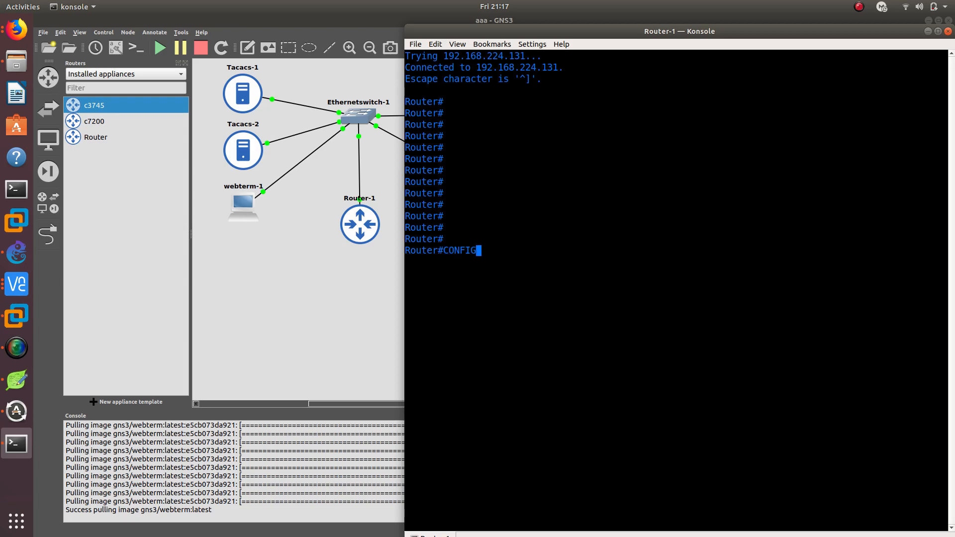
key(Return)
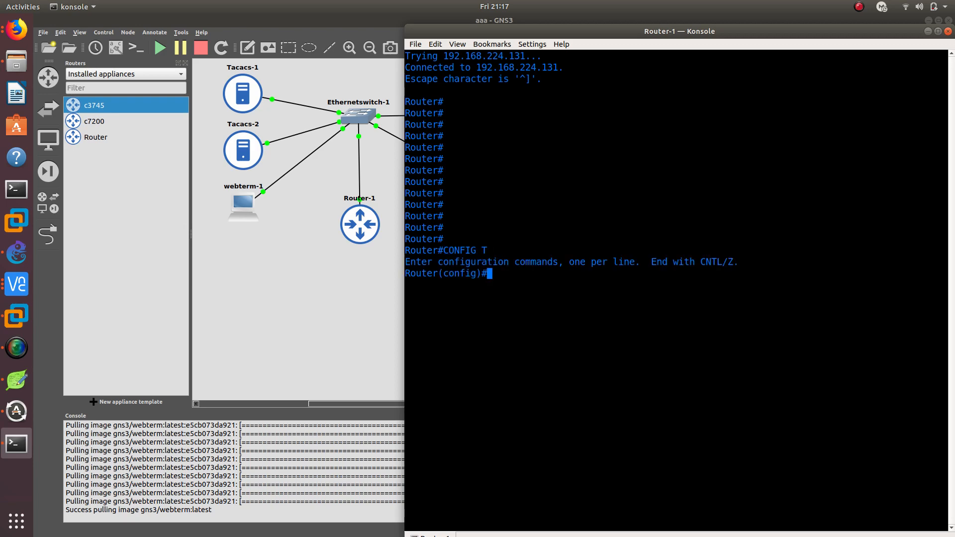
text(aaa)
key(Tab)
text(ne)
key(Tab)
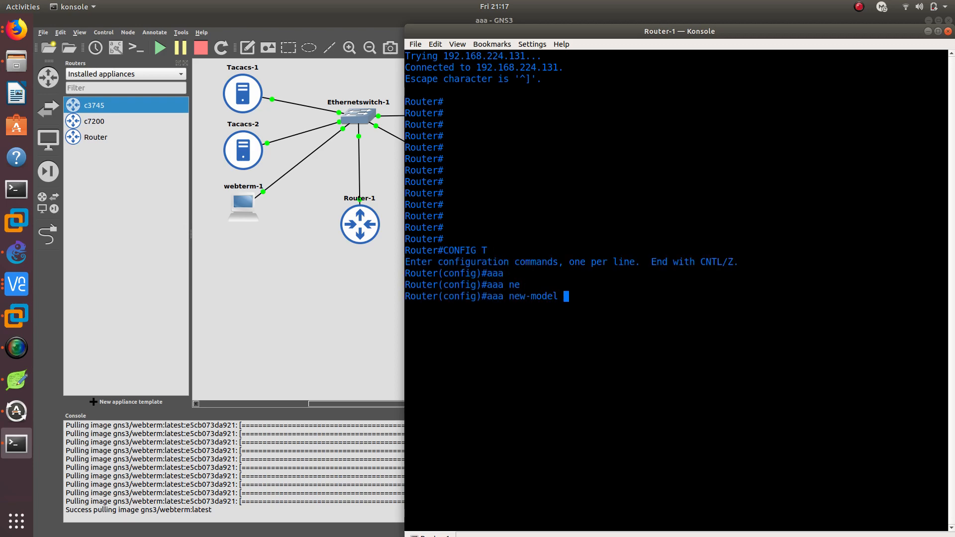
key(Return)
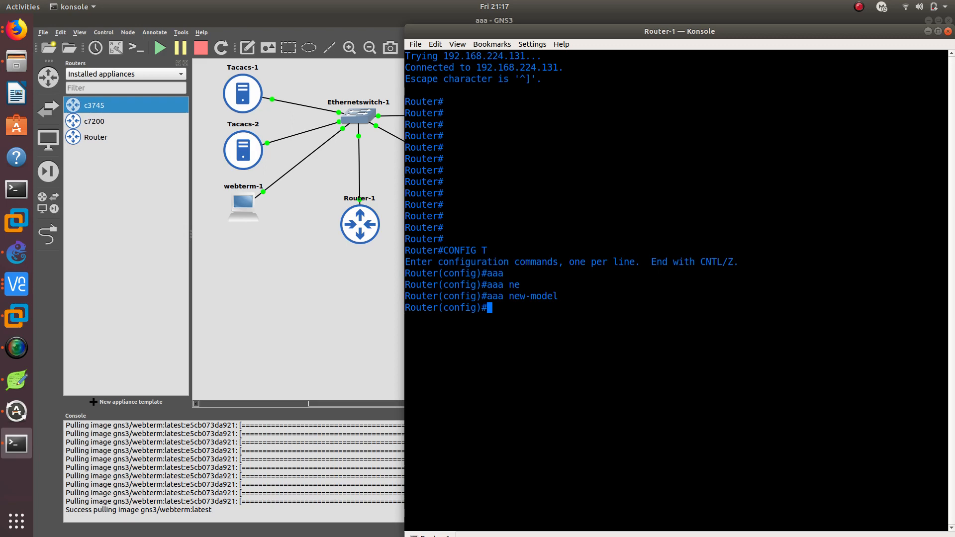
Create a local user on Router-1 with privilege level 15, entering the username and the secret password
text(usern)
key(Tab)
text(oscar)
key(Tab)
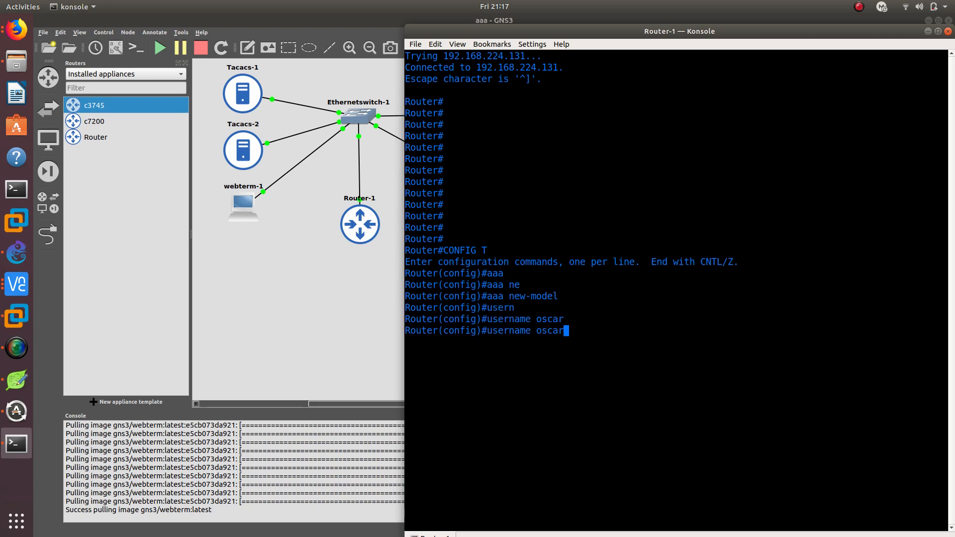
text(pri)
key(Tab)
text(1)
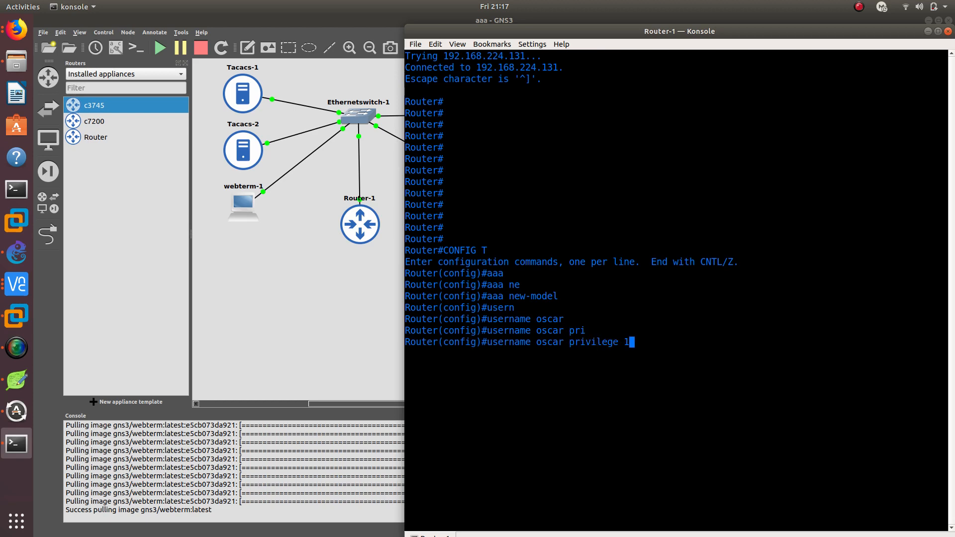
text(5 cisco)
key(BackSpace)
key(BackSpace)
key(BackSpace)
key(BackSpace)
text(s)
key(BackSpace)
key(BackSpace)
text(se)
key(Tab)
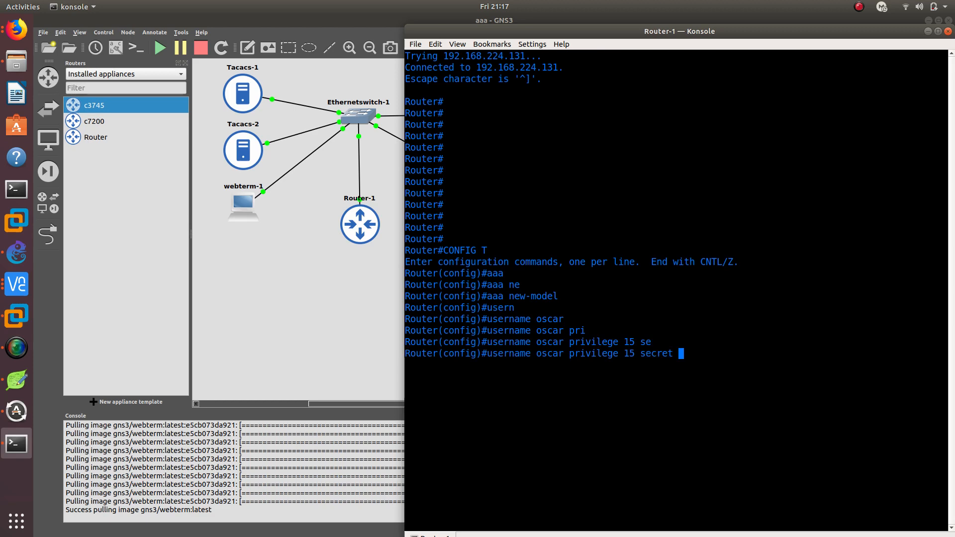
text(cisco)
key(Return)
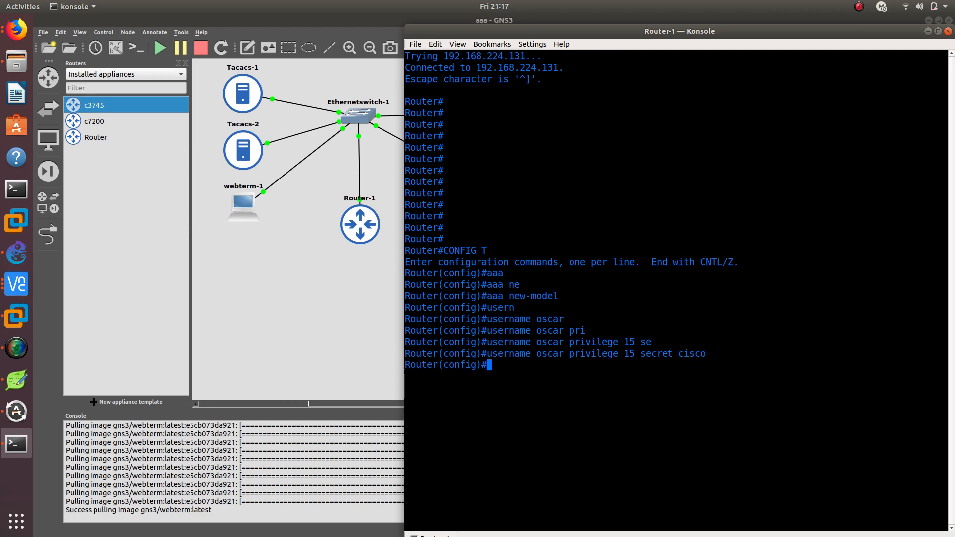
Define a TACACS server named TACACS1 on Router-1, checking the command's name argument in the inline help
text(tca)
key(BackSpace)
key(BackSpace)
text(ac)
key(Tab)
text(se)
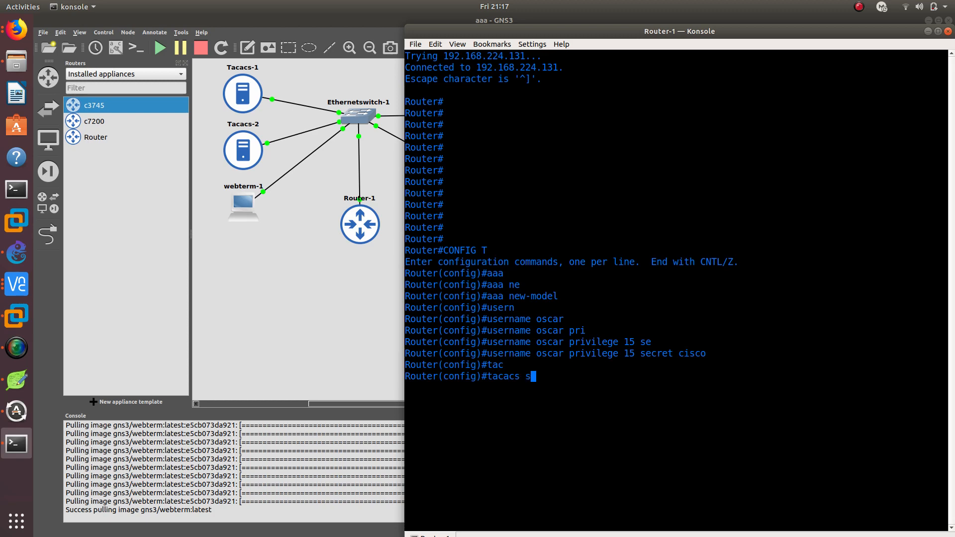
key(Tab)
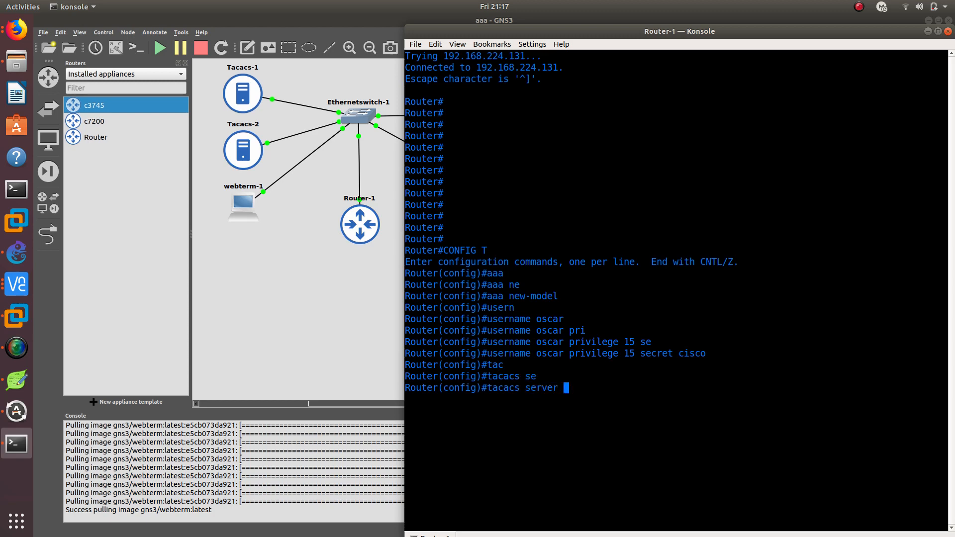
text(?)
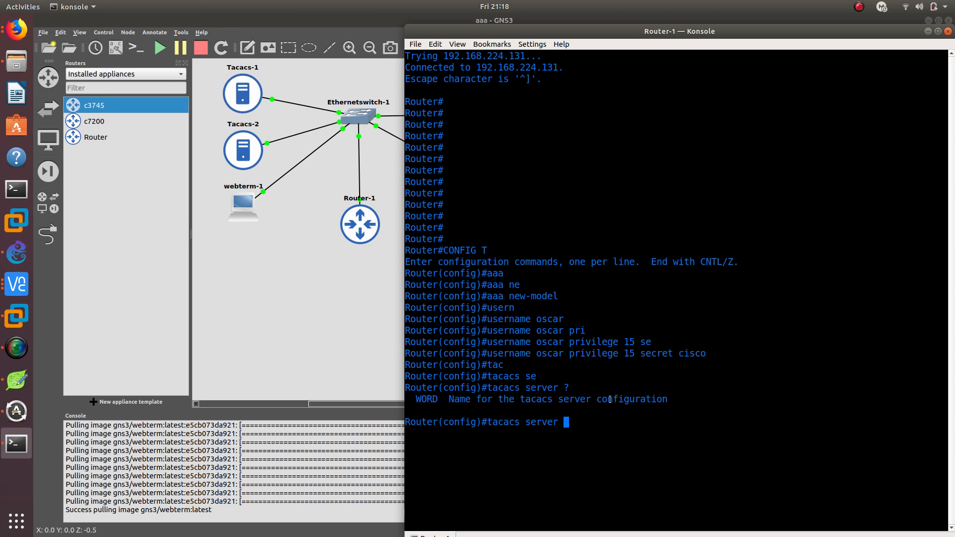
text(TACACS1)
key(Return)
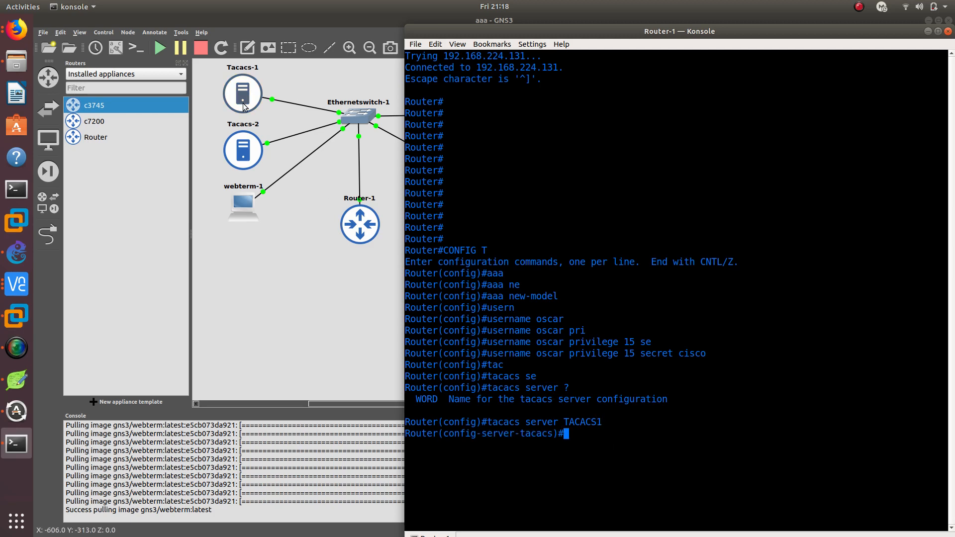
Copy the address 192.168.122.18 from the tacacsgui notes in Leafpad and return to the Router-1 console
click(19, 382)
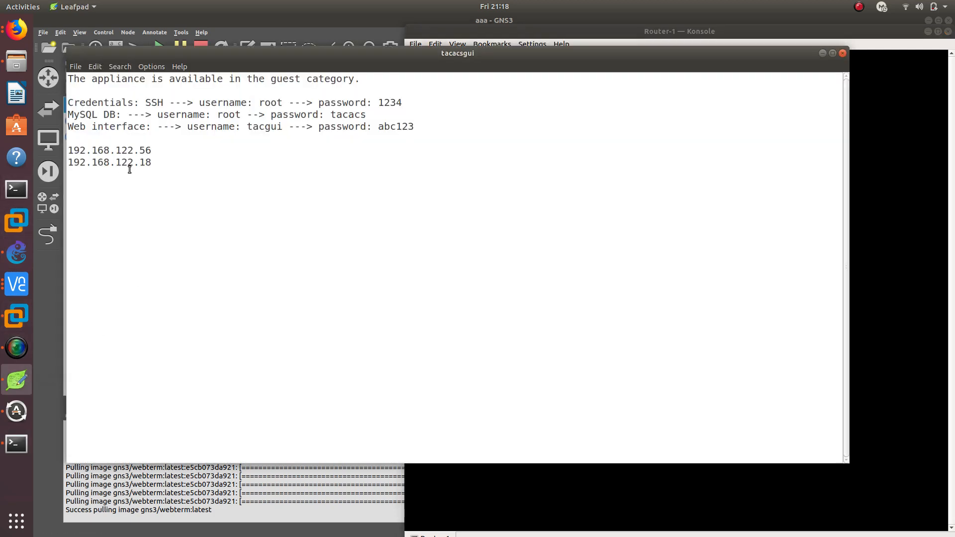
drag(148, 164, 67, 164)
right_click(92, 164)
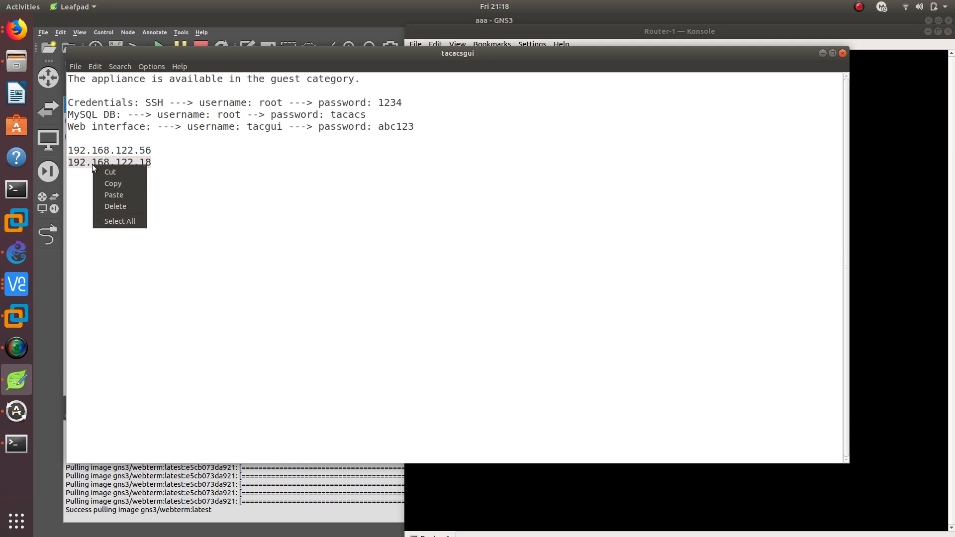
click(122, 189)
click(432, 490)
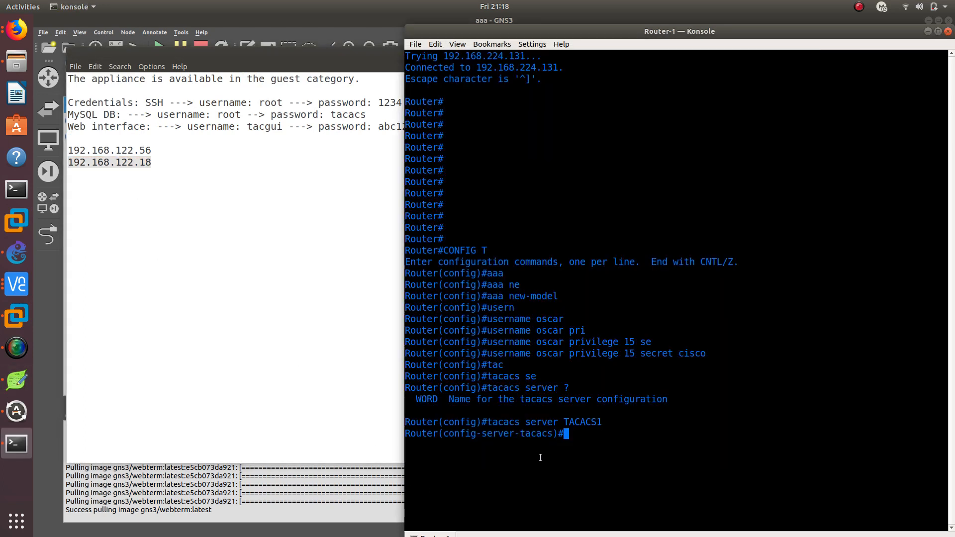
Try to submit the bare address 192.168.122.18 in the TACACS1 server configuration
right_click(576, 431)
click(614, 337)
key(Return)
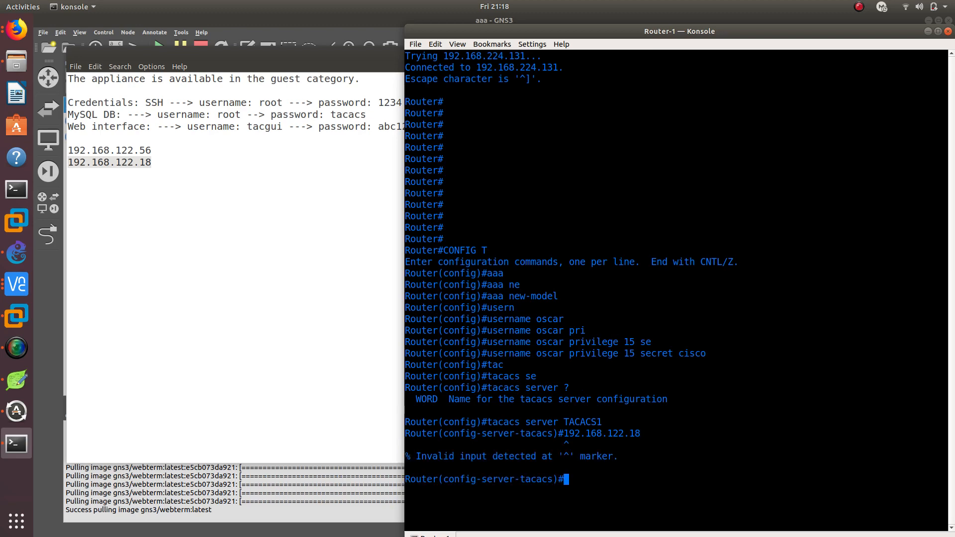
Set the TACACS1 server's address with address ipv4 192.168.122.18
text(add)
key(Tab)
text(ip)
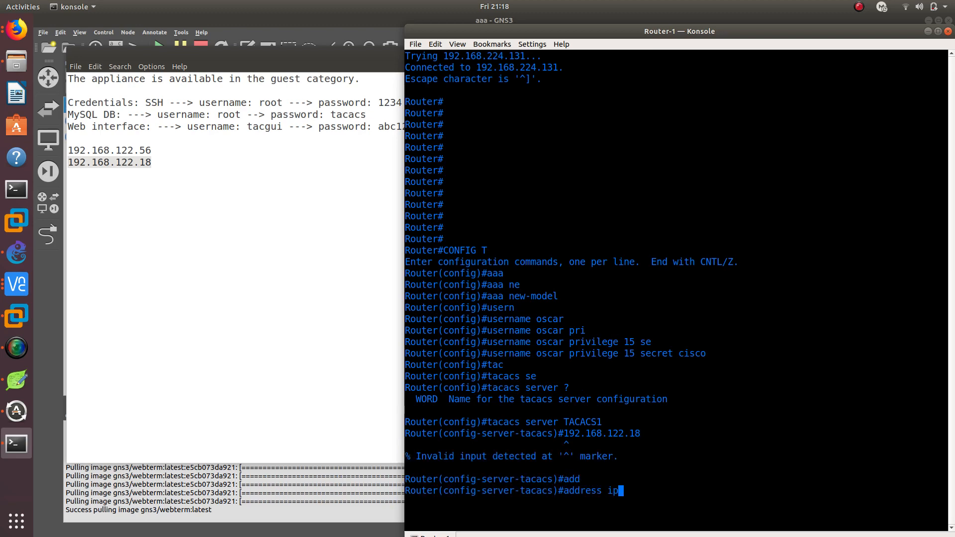
text(v4)
right_click(696, 346)
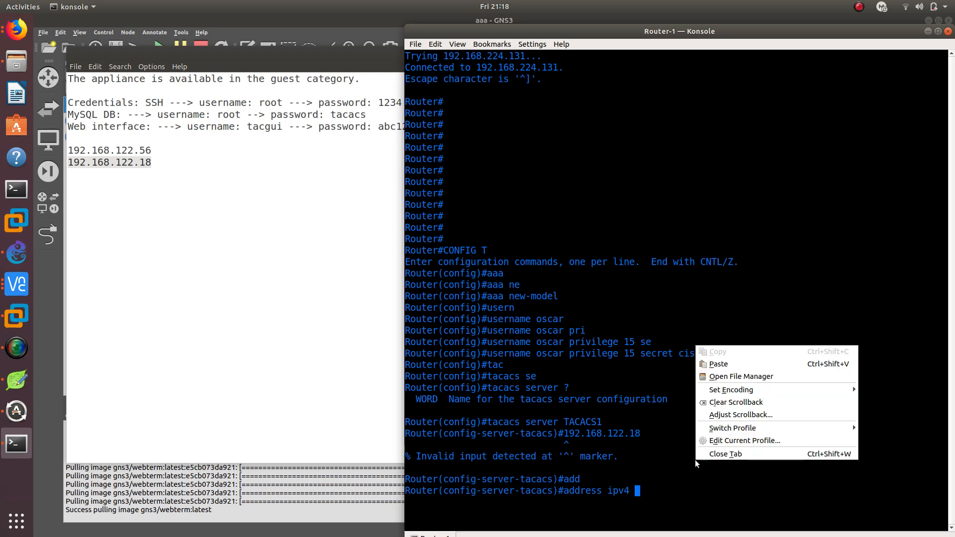
click(721, 380)
key(Return)
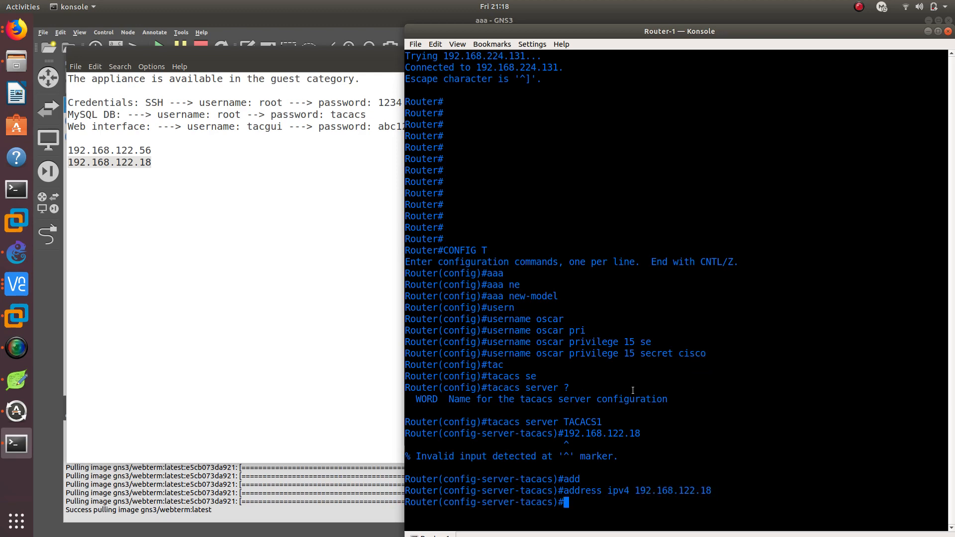
Set the shared secret key for the TACACS1 server
text(key)
key(Tab)
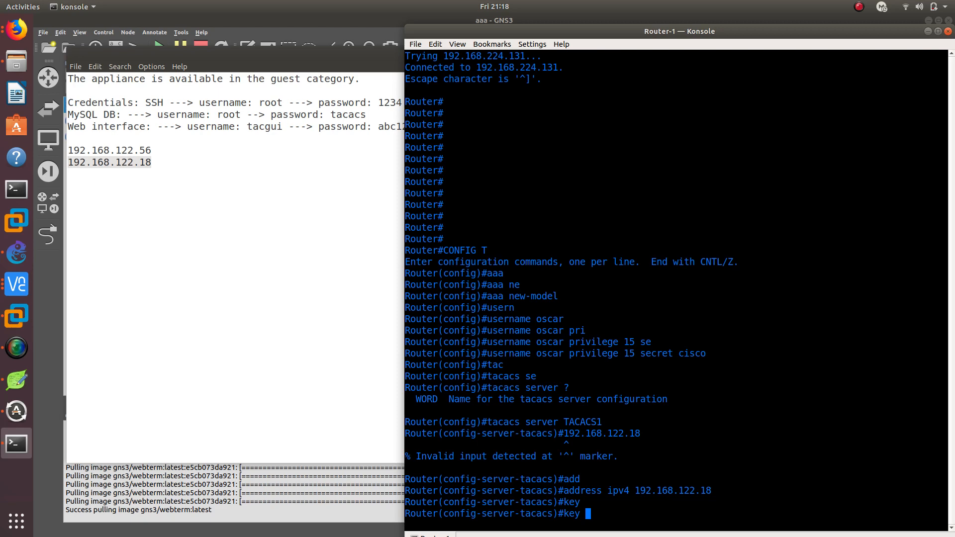
text(tacacs1)
key(Return)
Copy the address 192.168.122.56 from the tacacsgui notes in Leafpad, then minimize the notes to return to the Router-1 console
drag(545, 31, 514, 23)
click(327, 146)
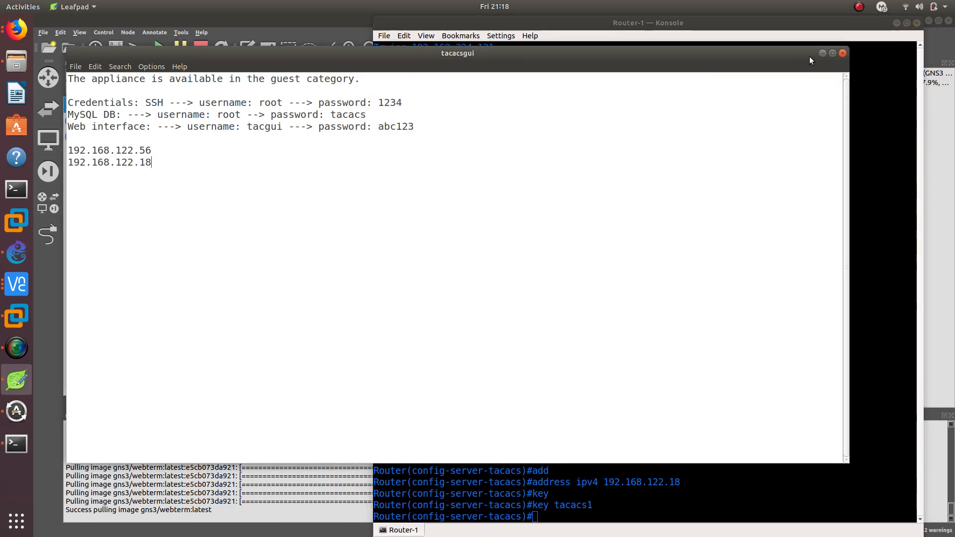
drag(154, 150, 68, 151)
right_click(75, 153)
click(95, 168)
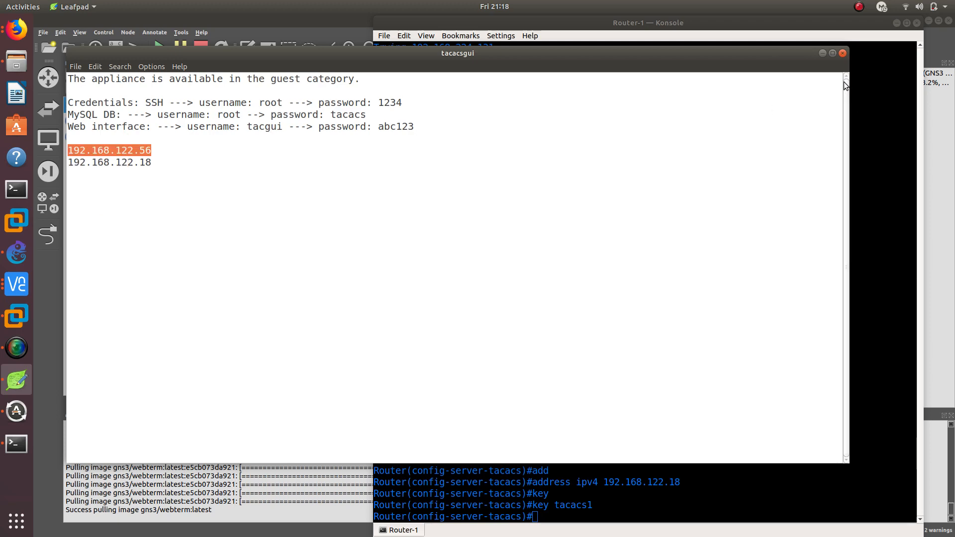
click(822, 53)
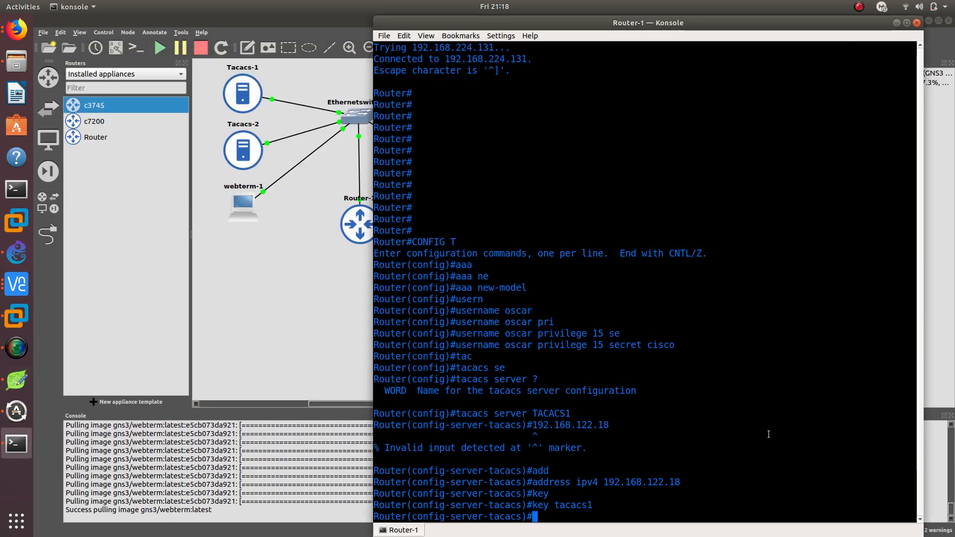
Exit the TACACS1 configuration and define a second TACACS server named TACACS2
text(exit)
key(Return)
key(Up)
key(Up)
key(Up)
key(Up)
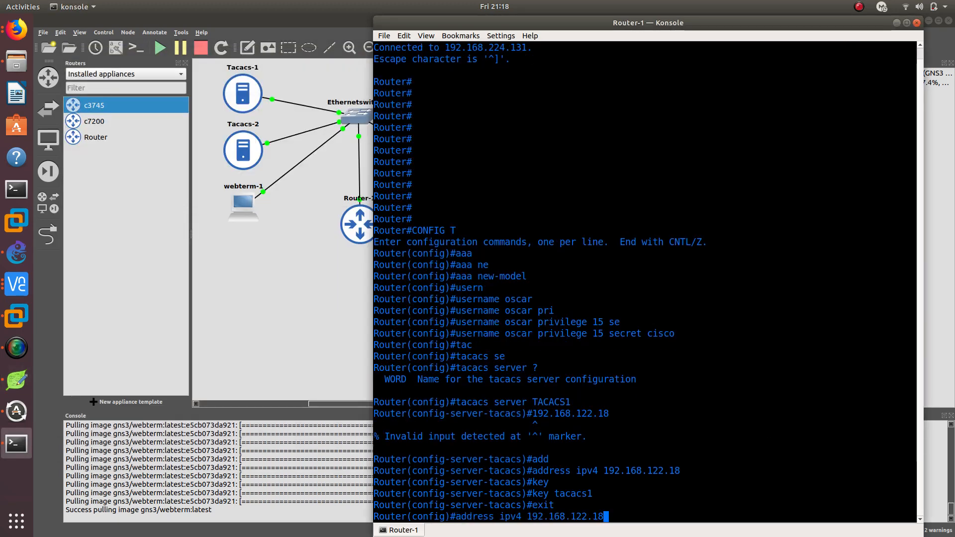
key(Up)
key(Up)
key(Up)
key(BackSpace)
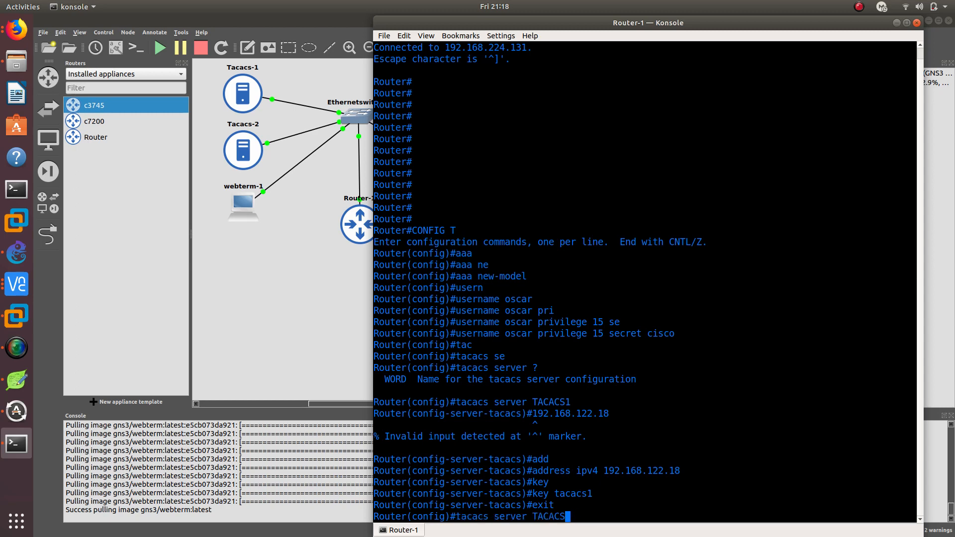
text(2)
key(Return)
Set the TACACS2 server's address with address ipv4 192.168.122.56
text(add)
key(Tab)
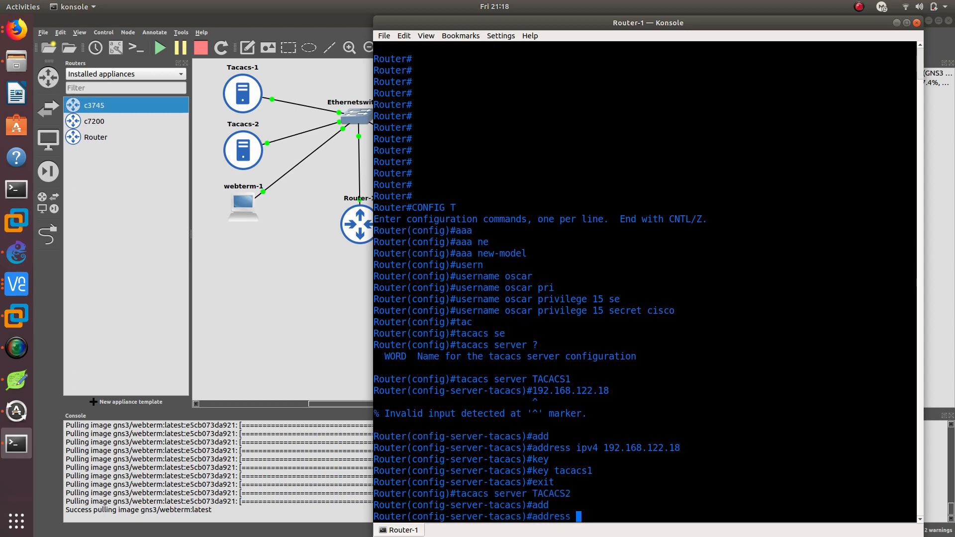
text(ipv4)
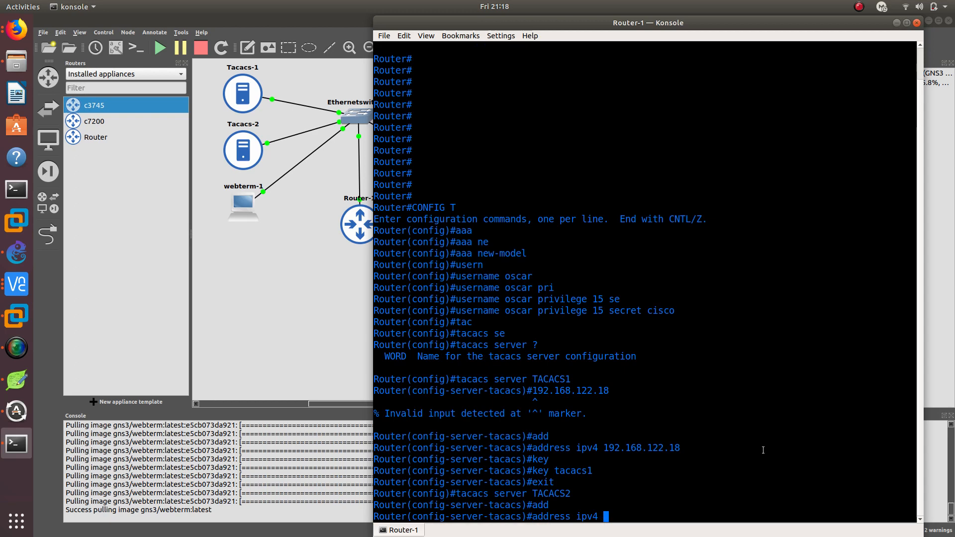
right_click(746, 341)
click(766, 358)
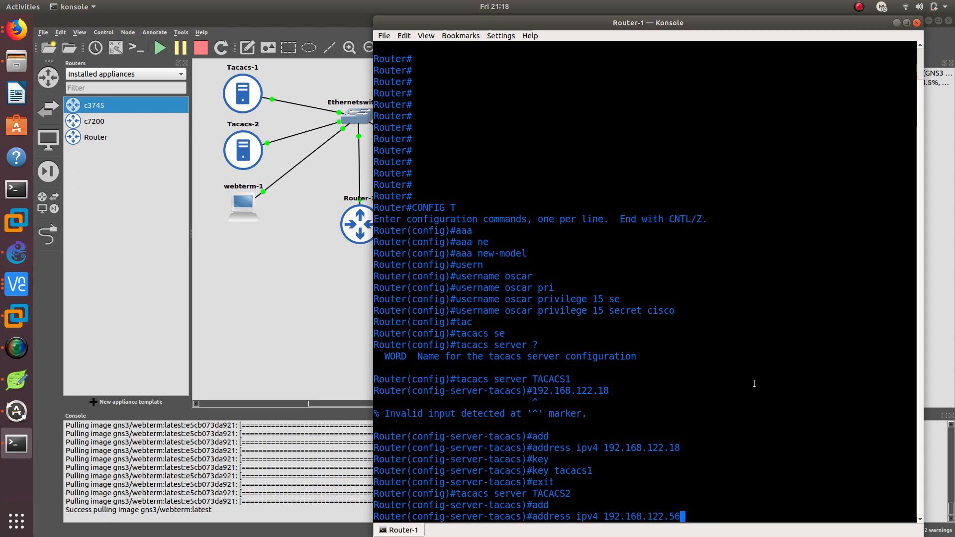
key(Return)
Set the shared secret key for the TACACS2 server and exit its configuration
text(key)
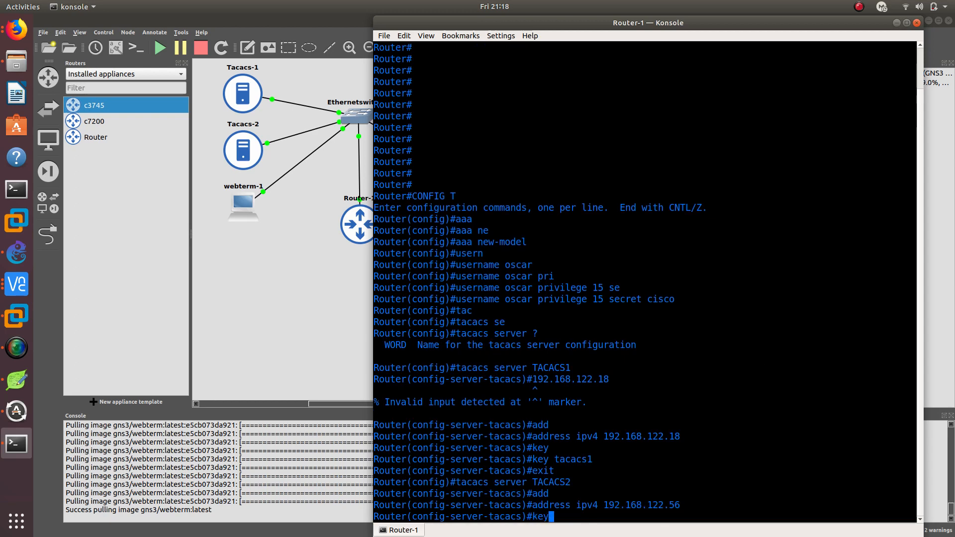
key(Tab)
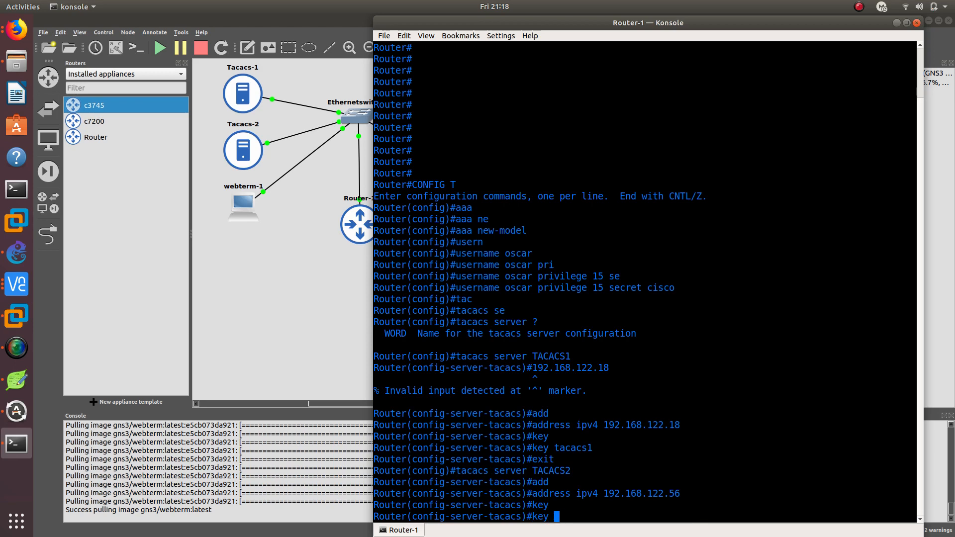
text(tac)
key(Tab)
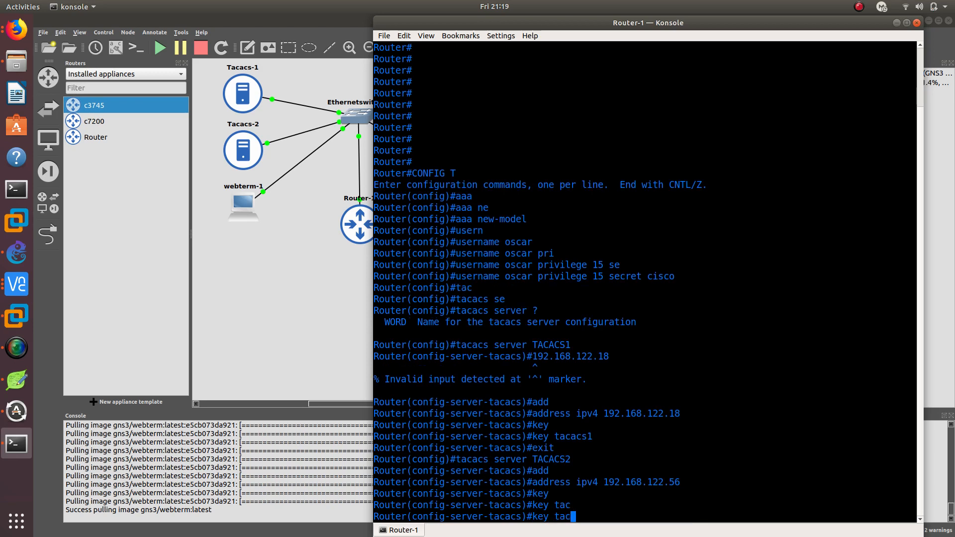
text(cs2)
key(Return)
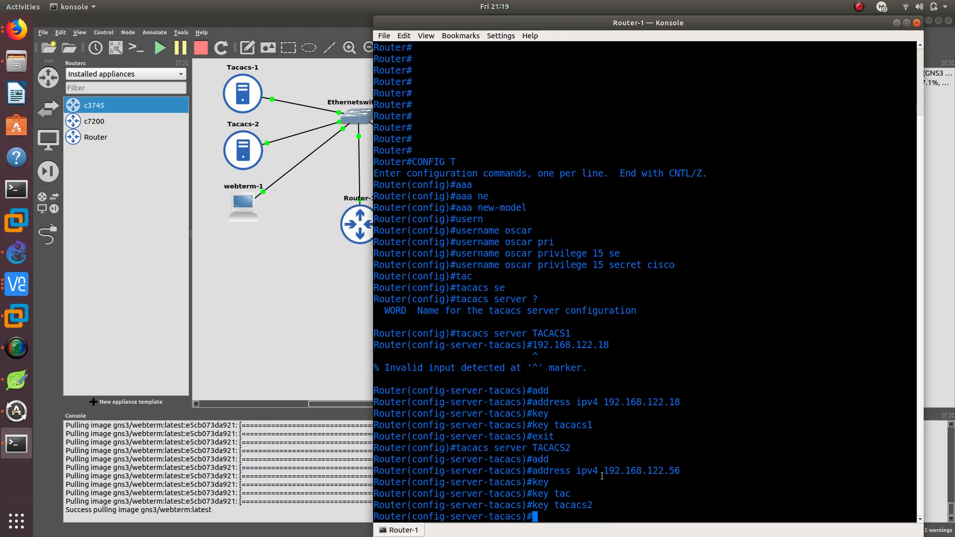
text(exit)
key(Return)
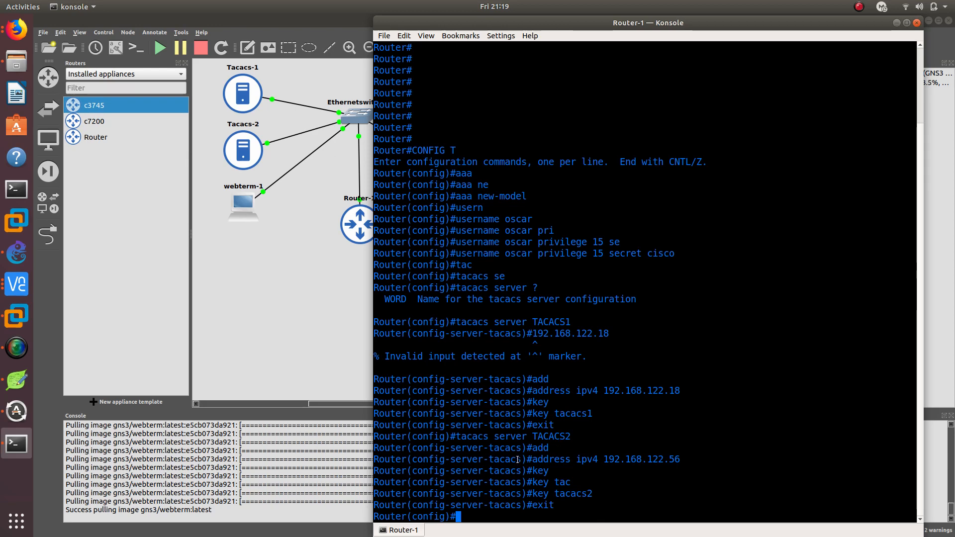
Begin an aaa authentication command and display its available options, checking the dot1x and login entries
text(aaa authen)
key(Tab)
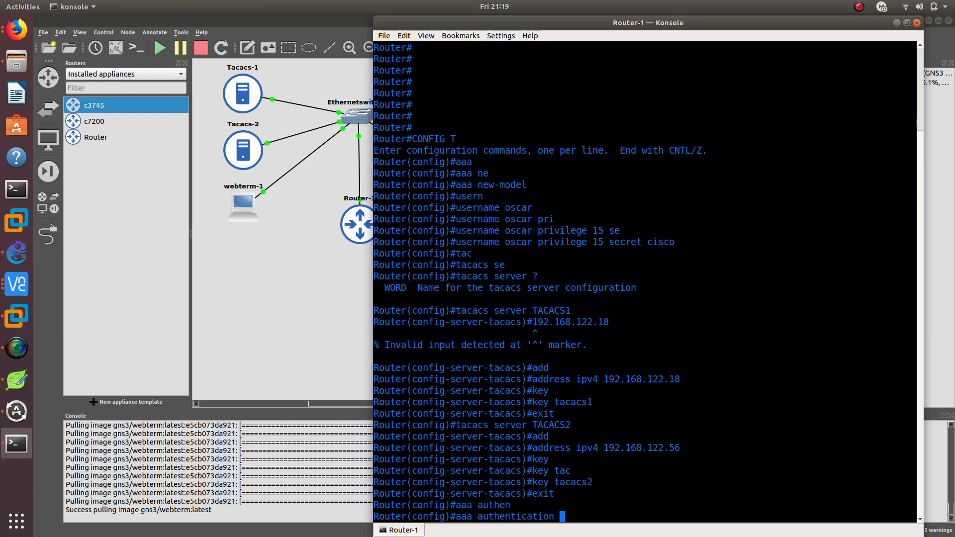
text(?)
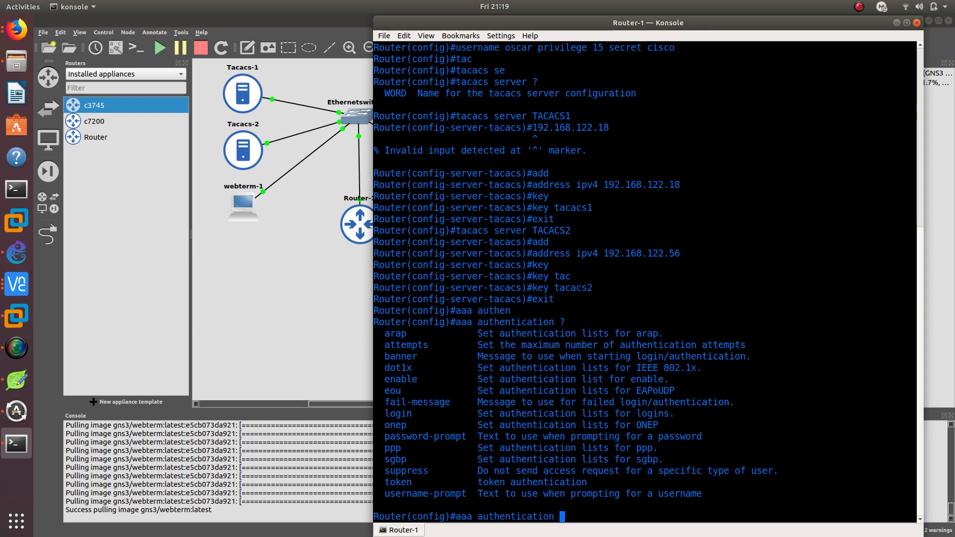
double_click(401, 368)
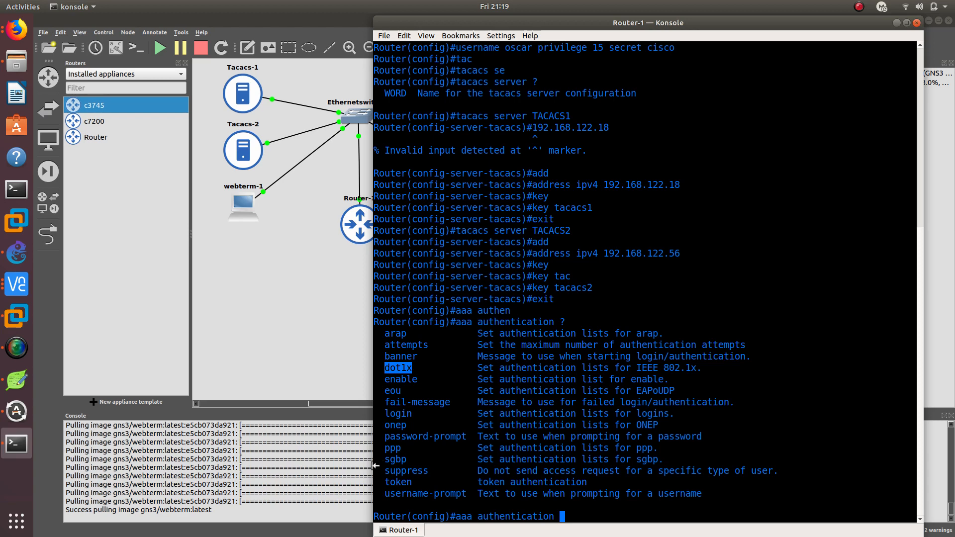
double_click(399, 414)
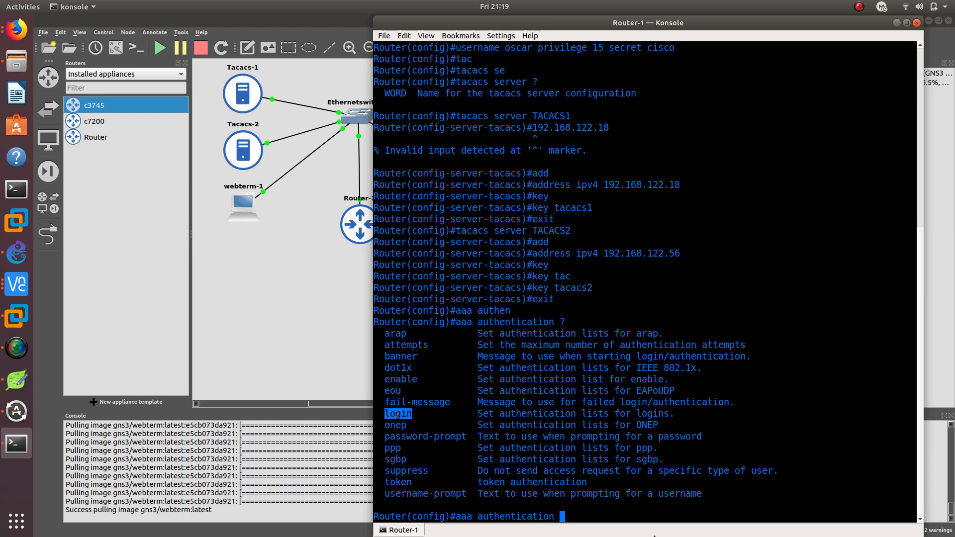
Extend the command to aaa authentication login and display the choices for the authentication list name
click(606, 510)
text(lo)
key(Tab)
text(?)
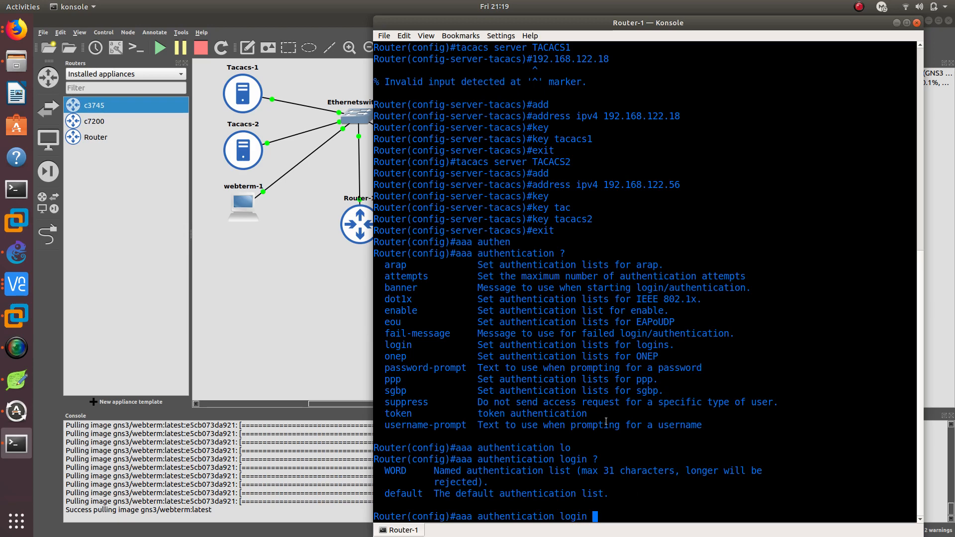
double_click(440, 471)
double_click(413, 494)
click(703, 503)
Select the default list for login authentication and display the authentication methods it accepts
text(def)
key(Tab)
text(def)
key(Tab)
key(BackSpace)
key(BackSpace)
key(BackSpace)
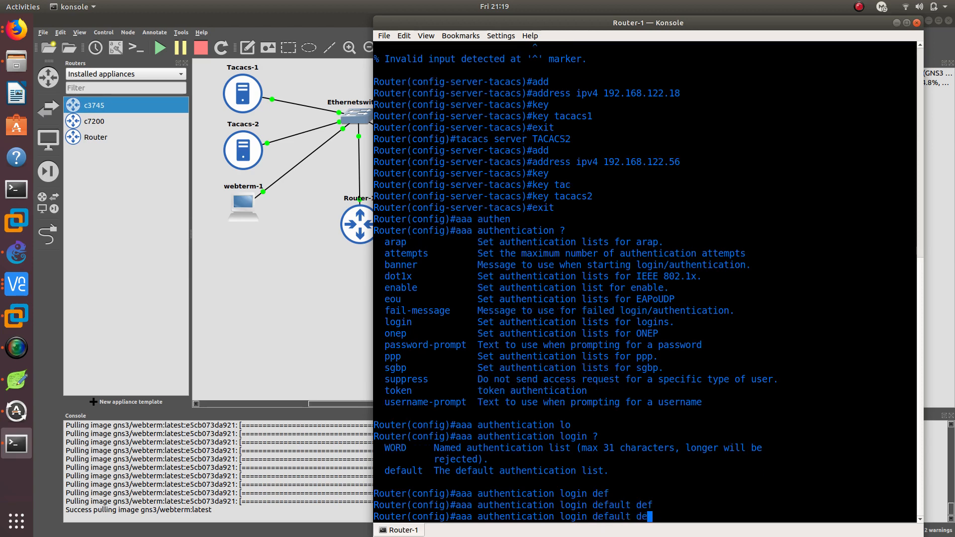
text(?)
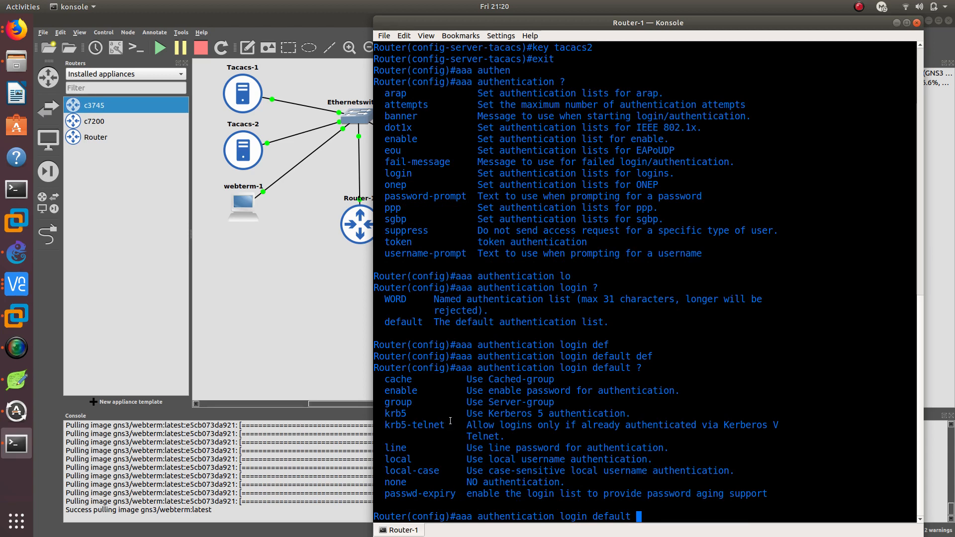
Add the group method to the default login authentication command and display its server-group choices
double_click(403, 402)
click(567, 417)
text(gro)
key(Tab)
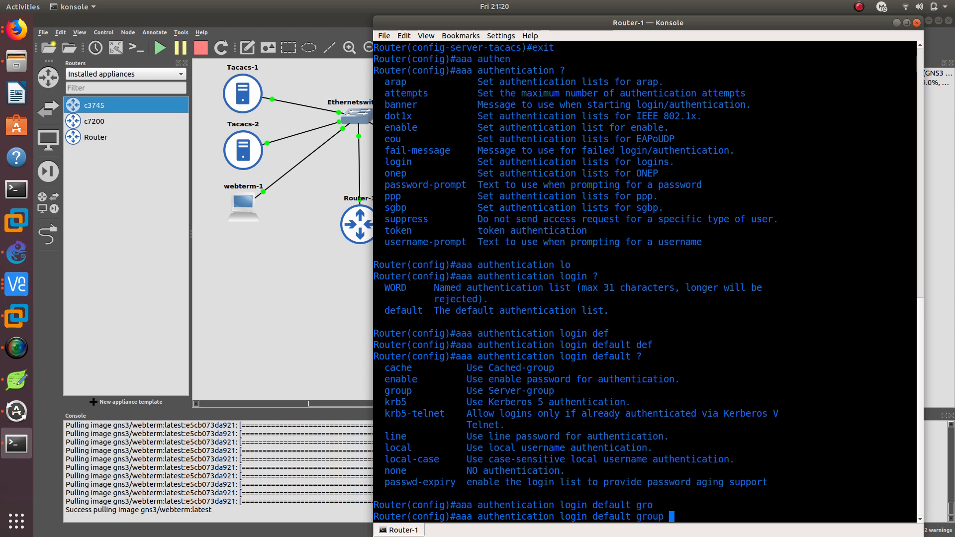
text(?)
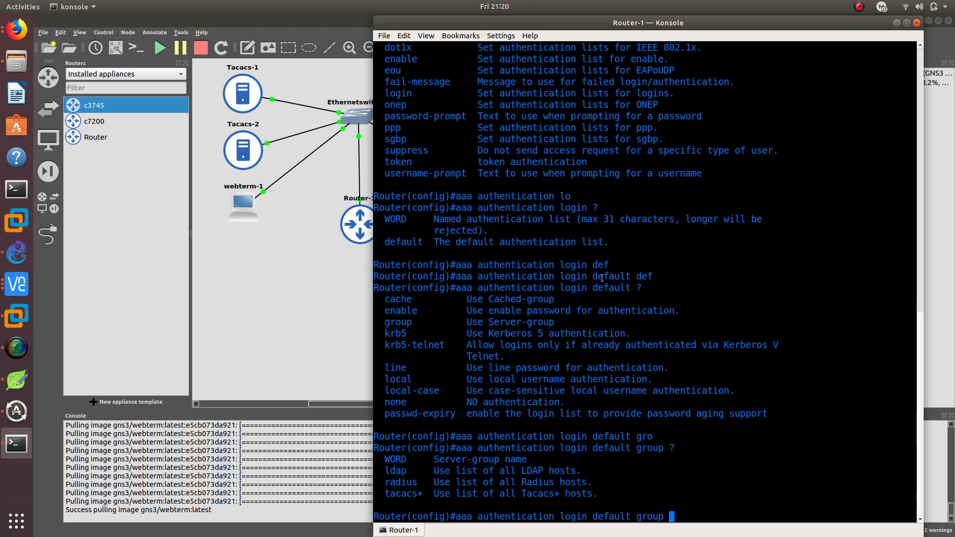
Check the first TACACS server's name in the earlier configuration, enter TACACS1 as the group, and display the options for the following method
scroll(602, 278, up, 14)
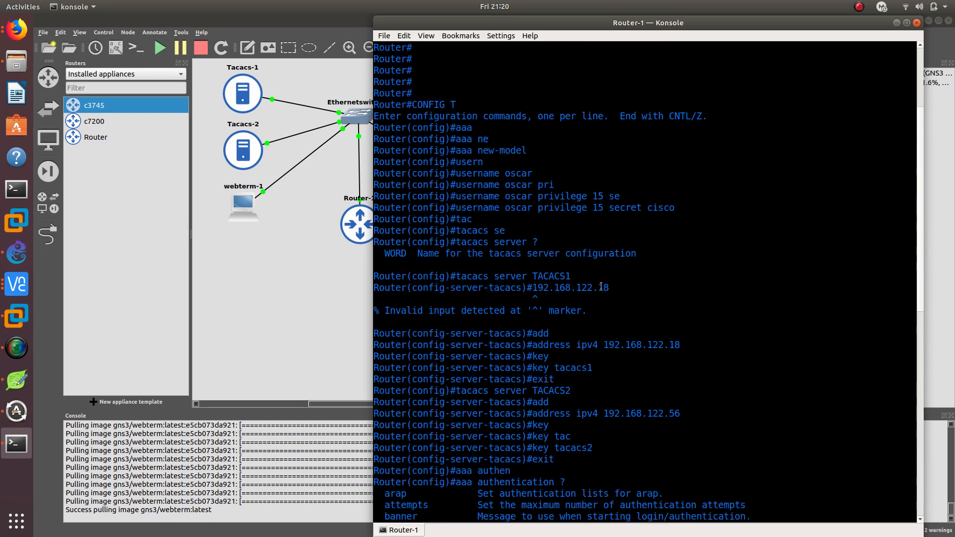
double_click(552, 277)
scroll(609, 421, down, 14)
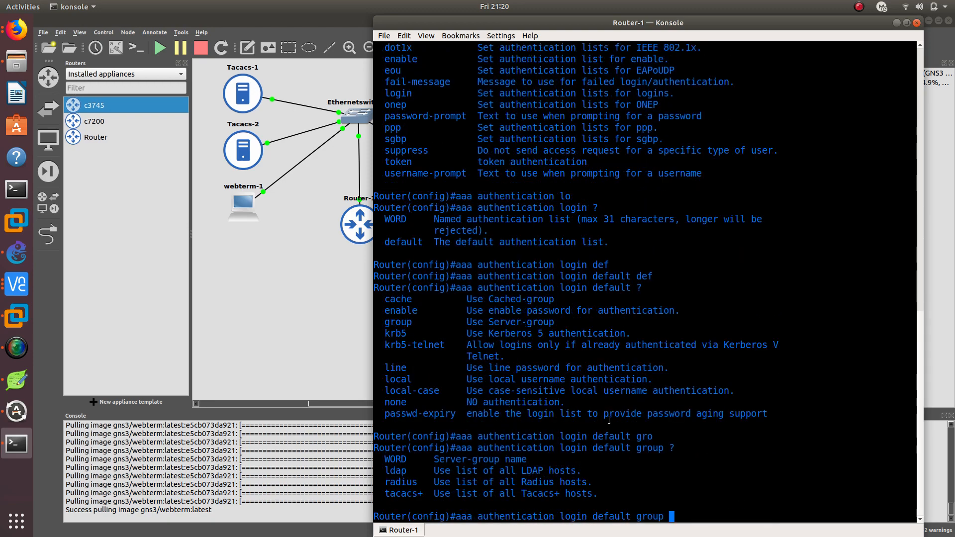
text(TACACS1 ?)
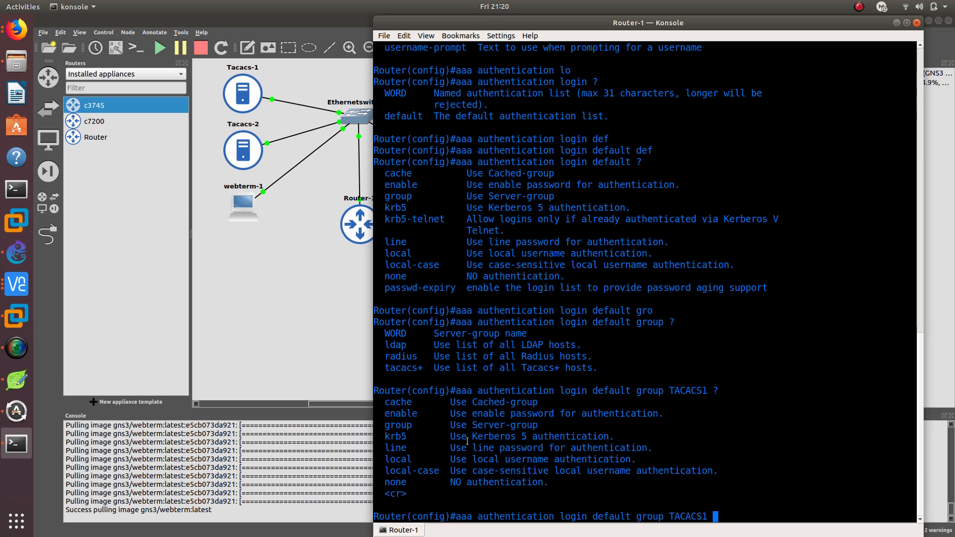
Add group TACACS2 as the second login authentication method and display the remaining method options
text(gro)
key(Tab)
text(TACAS)
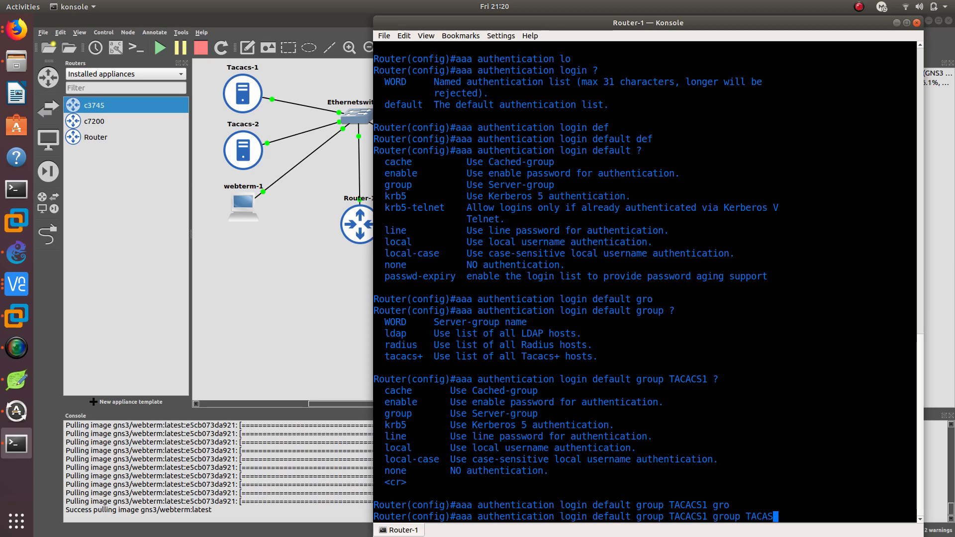
key(BackSpace)
text(CS2 ?)
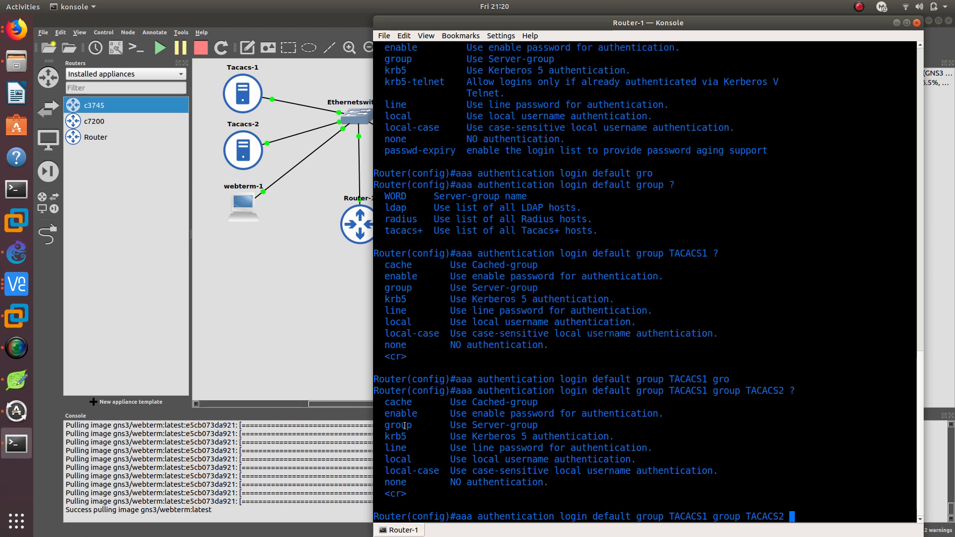
Add local as the last fallback method, review the local user configured earlier, and run the default login authentication command
double_click(398, 459)
text(local)
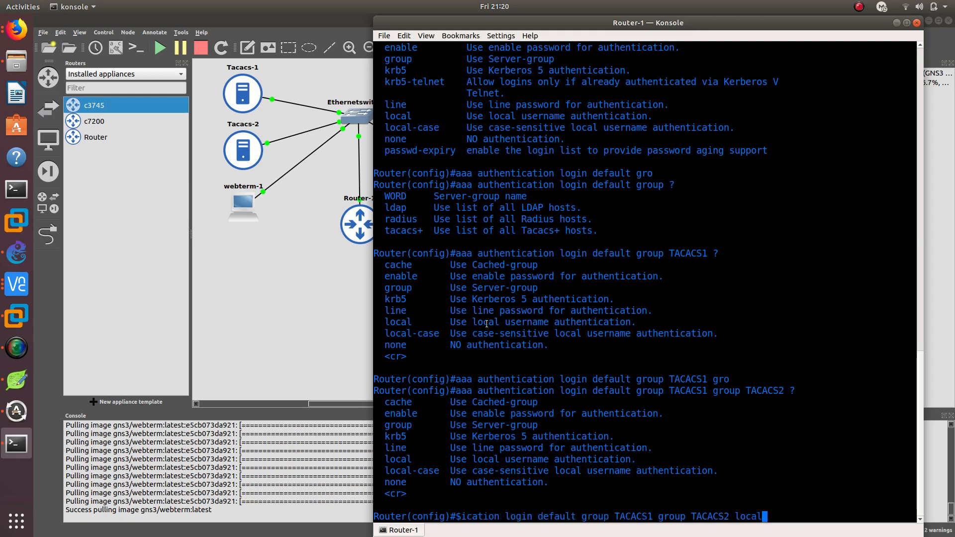
scroll(487, 324, up, 20)
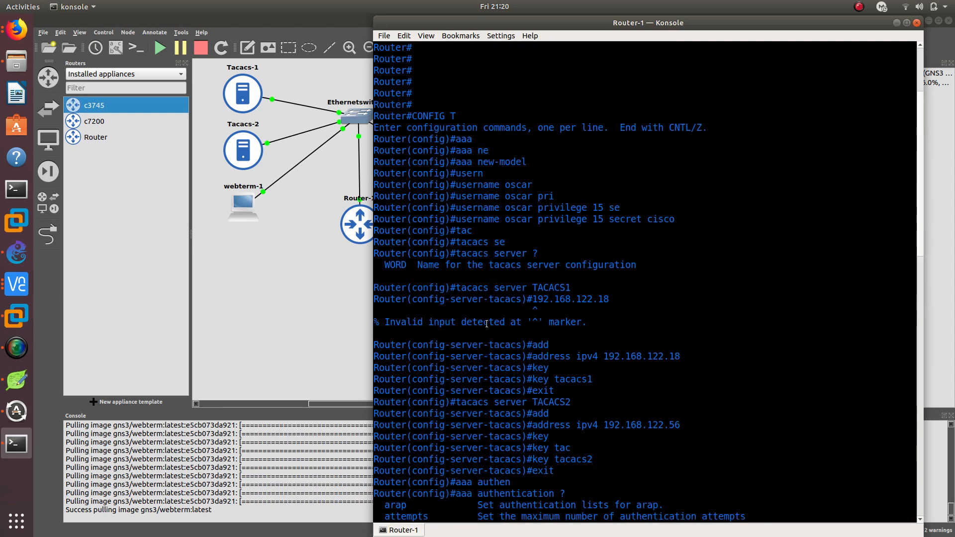
drag(455, 218, 676, 219)
scroll(655, 317, down, 20)
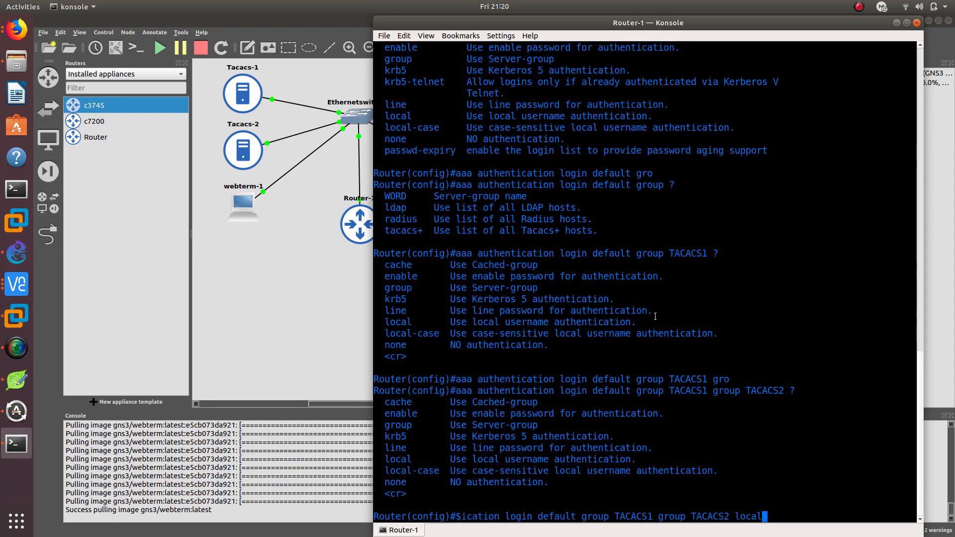
key(Return)
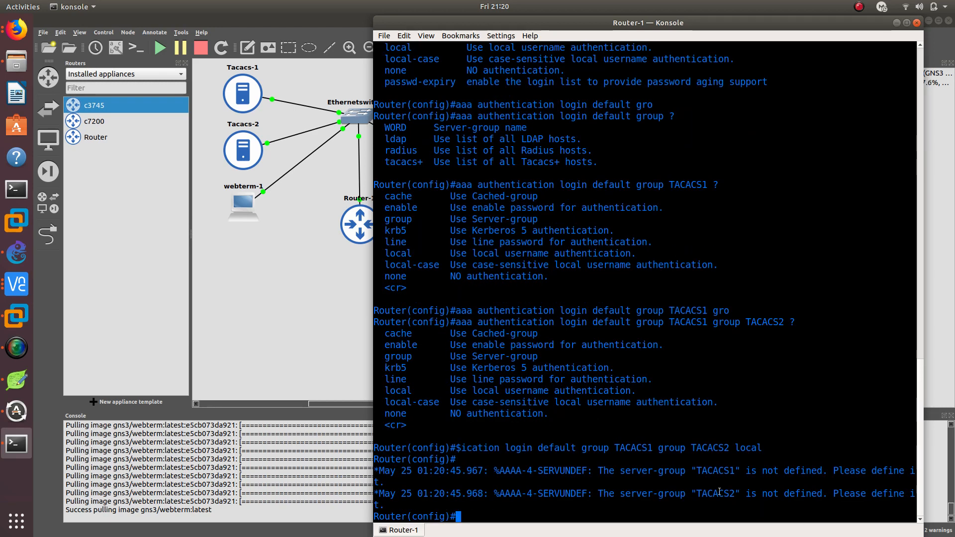
Examine the console messages about the TACACS1 and TACACS2 server groups against the earlier authentication commands
double_click(717, 471)
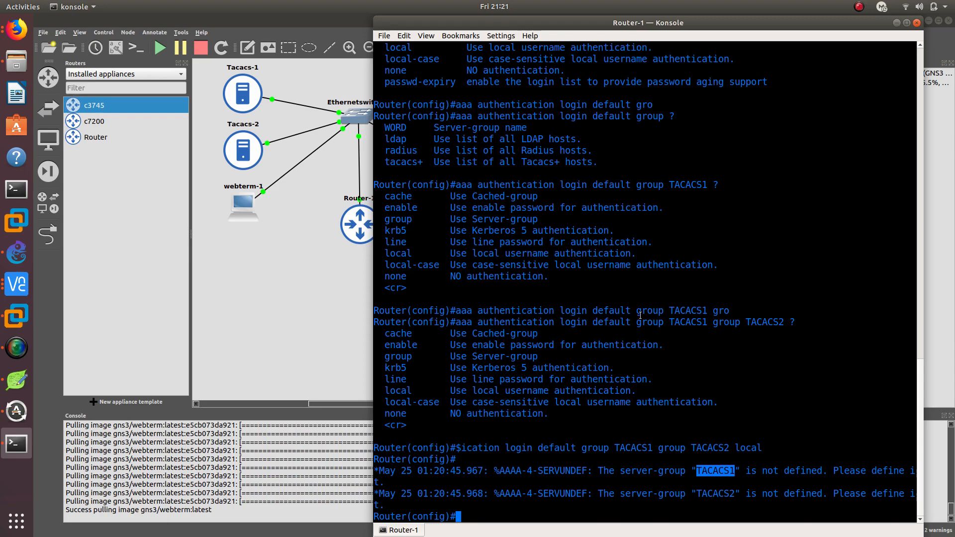
scroll(487, 279, up, 6)
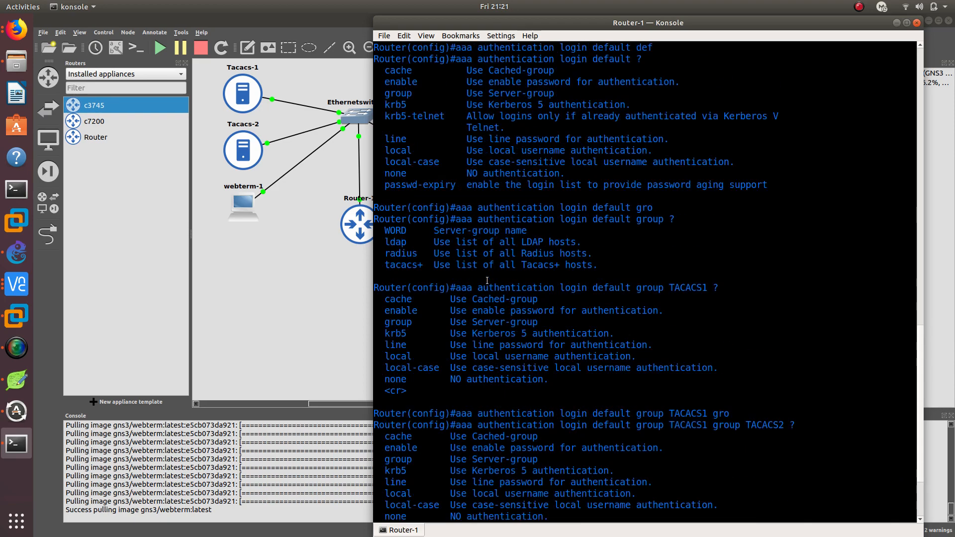
scroll(470, 270, down, 6)
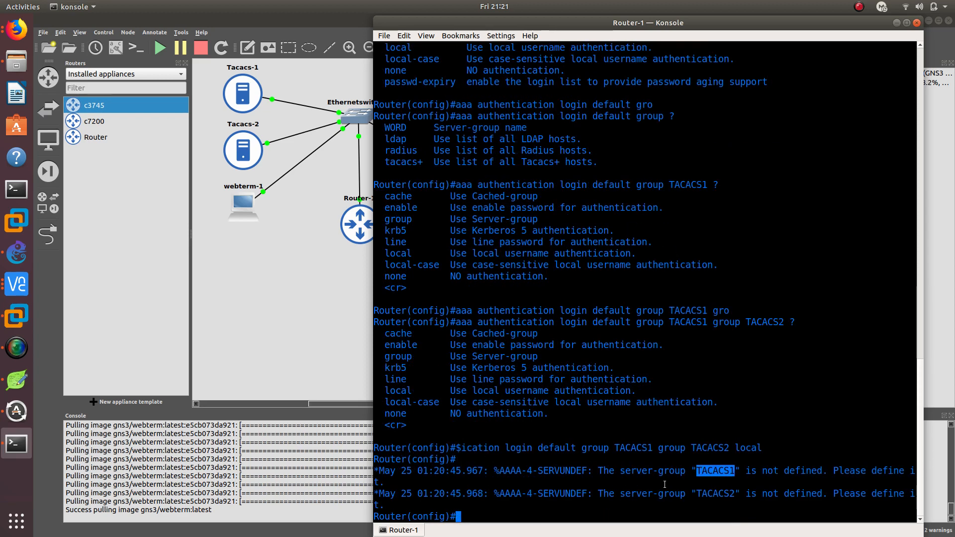
drag(621, 470, 684, 468)
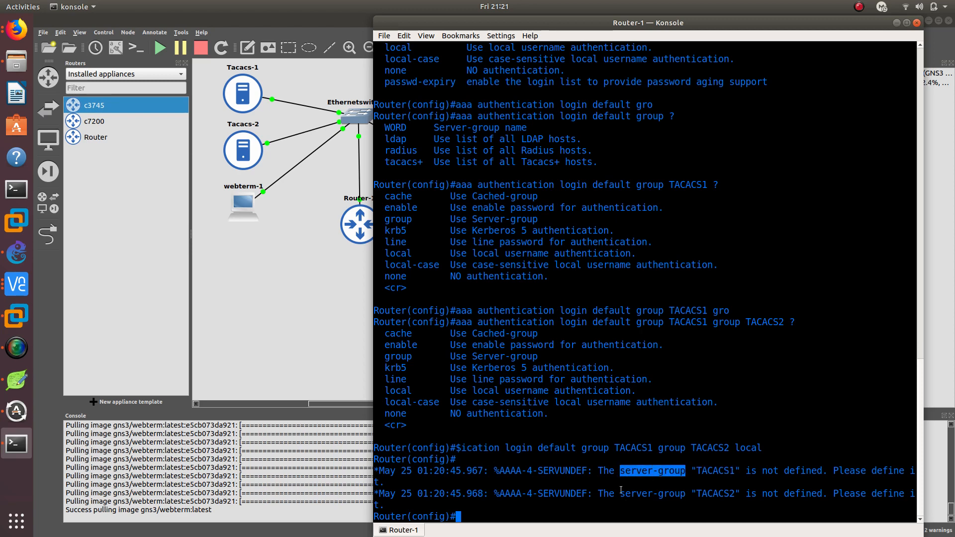
drag(621, 491, 602, 497)
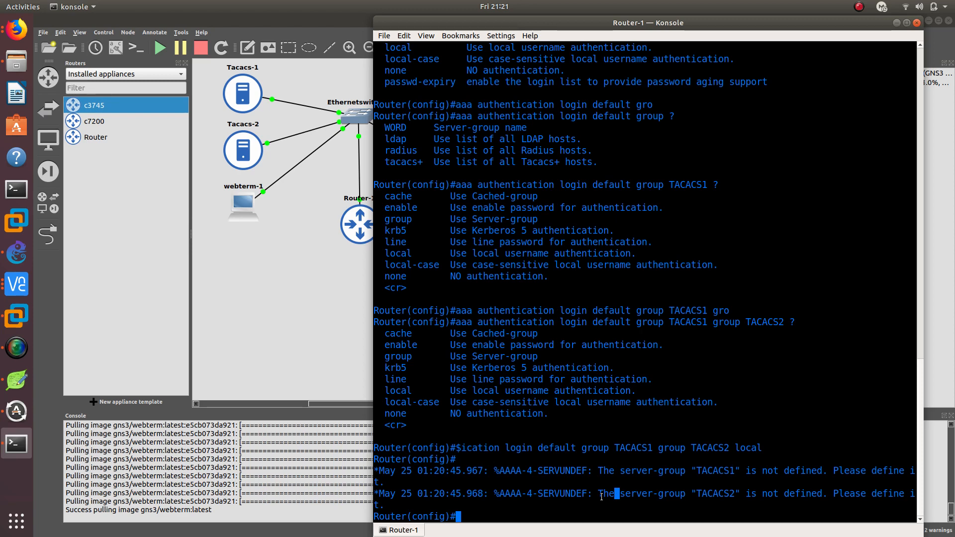
key(Up)
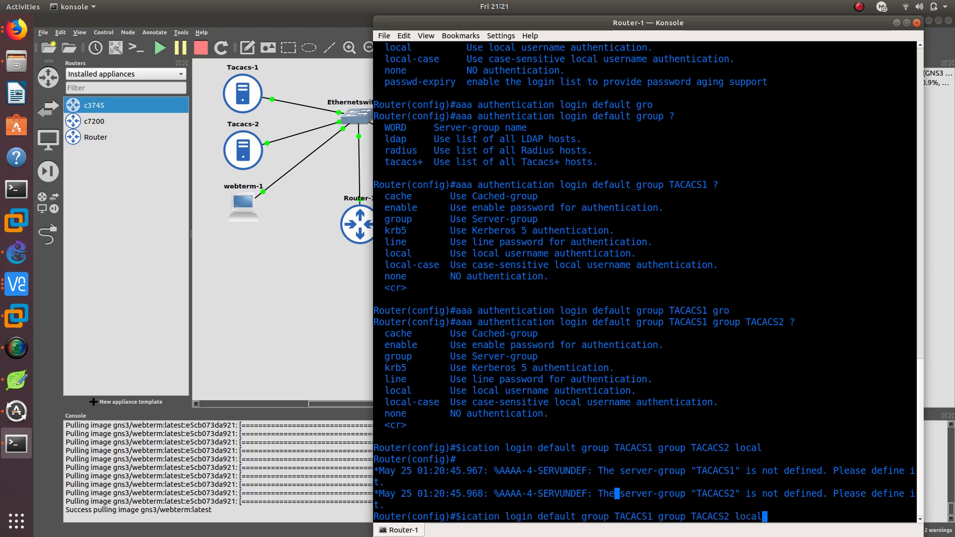
key(Left)
key(Left)
key(Left)
key(Left)
key(Left)
key(Left)
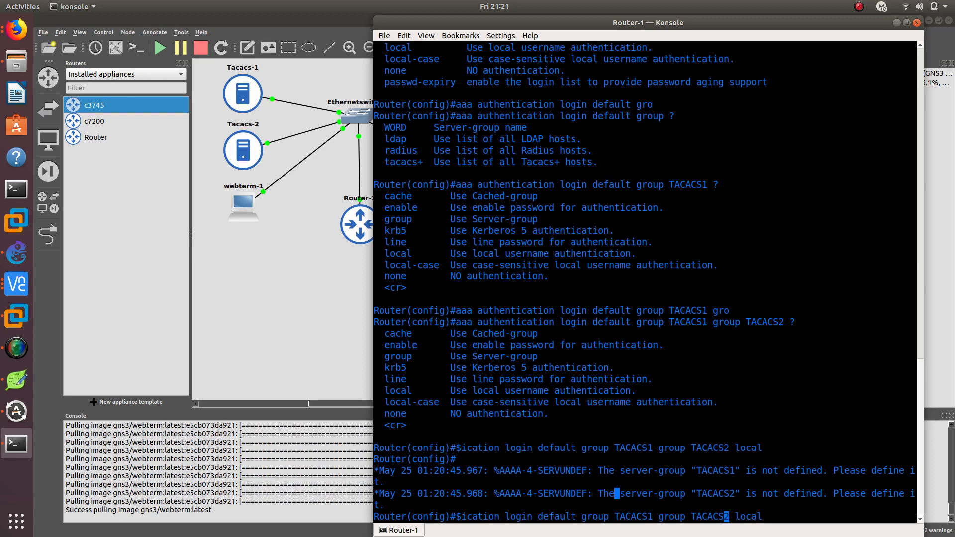
key(BackSpace)
key(BackSpace)
key(BackSpace)
key(BackSpace)
key(BackSpace)
key(BackSpace)
key(BackSpace)
key(BackSpace)
key(BackSpace)
key(BackSpace)
key(BackSpace)
key(BackSpace)
key(BackSpace)
key(BackSpace)
key(BackSpace)
key(BackSpace)
key(BackSpace)
key(BackSpace)
key(BackSpace)
key(BackSpace)
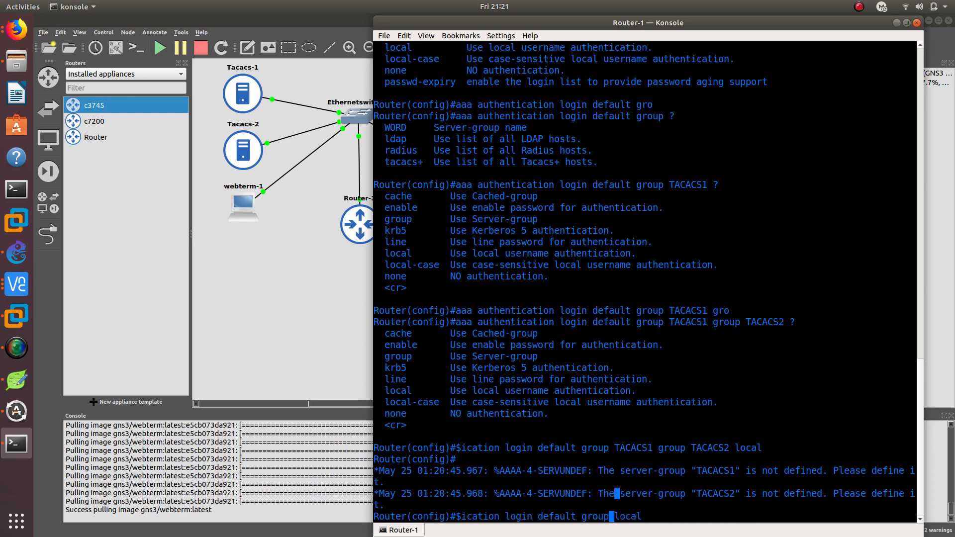
key(Down)
Remove the default login authentication method list that uses groups TACACS1 and TACACS2 with local, by running its no form
key(Up)
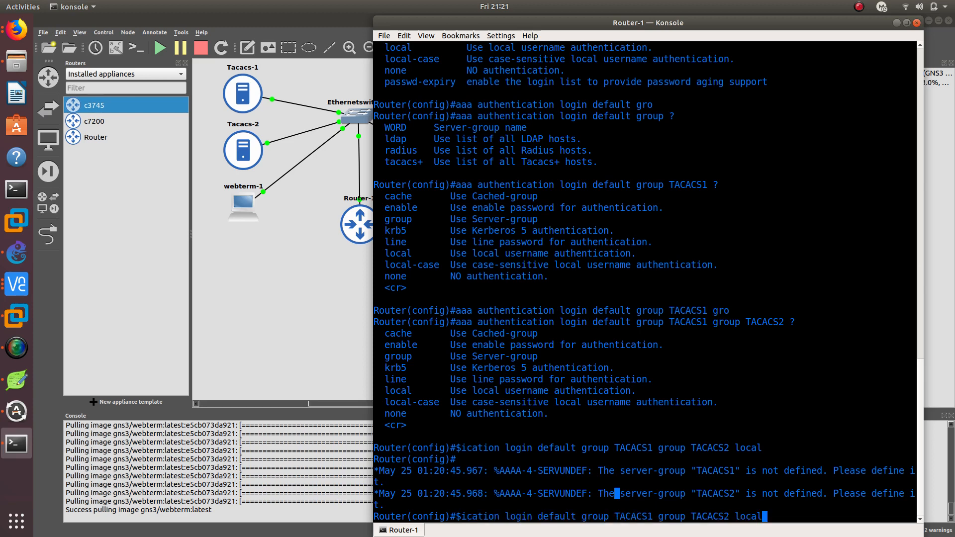
key(Left)
key(Left)
key(Left)
key(Left)
key(Left)
key(Left)
key(Left)
key(Left)
key(Left)
key(Left)
key(Left)
key(Left)
key(Left)
key(Left)
key(Left)
key(Left)
key(Left)
key(Left)
key(Left)
key(Left)
key(Left)
key(Left)
key(Left)
key(Left)
key(Left)
key(Left)
key(Left)
key(Left)
key(Left)
key(Left)
key(Left)
key(Left)
key(Left)
key(Left)
key(Left)
key(Left)
key(Left)
key(Left)
key(Left)
key(Left)
text(no)
key(Return)
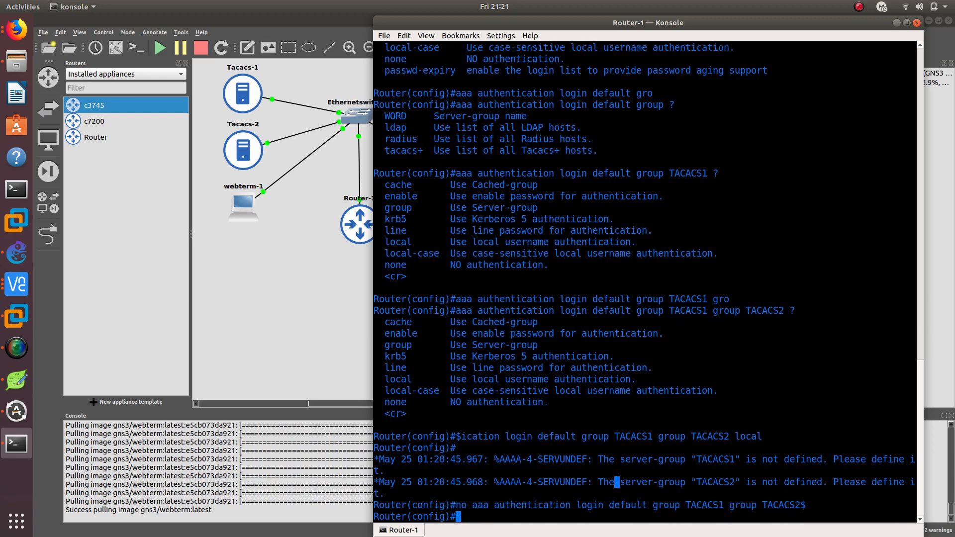
Configure default login authentication to use group tacacs+ with local as the fallback method
text(aaa authe)
key(Tab)
text(;)
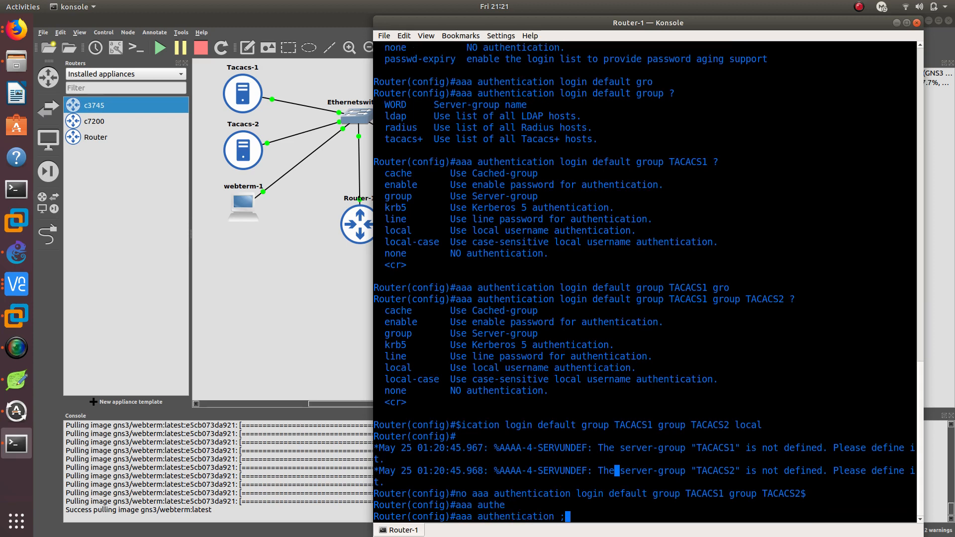
text(o)
key(Tab)
text(de)
key(Tab)
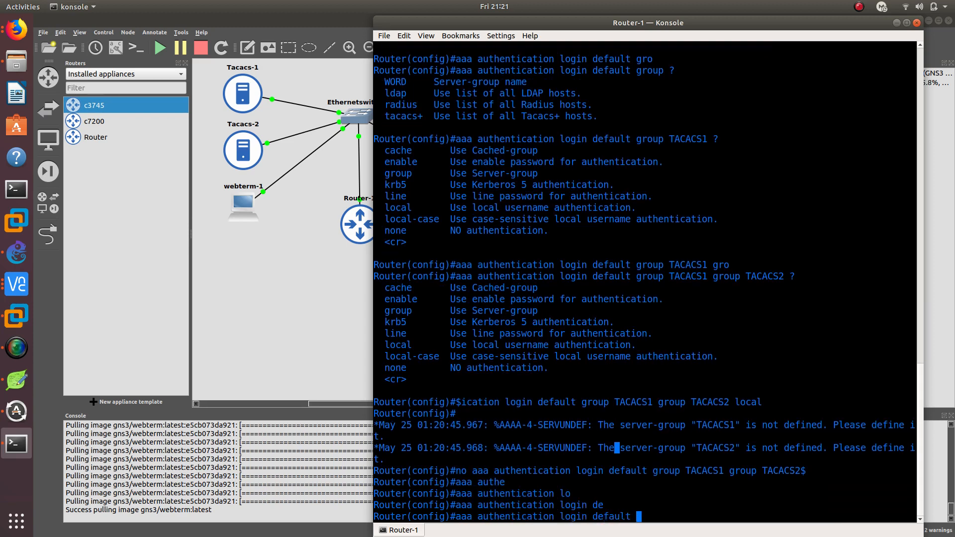
text(g)
key(Tab)
text(t)
key(Tab)
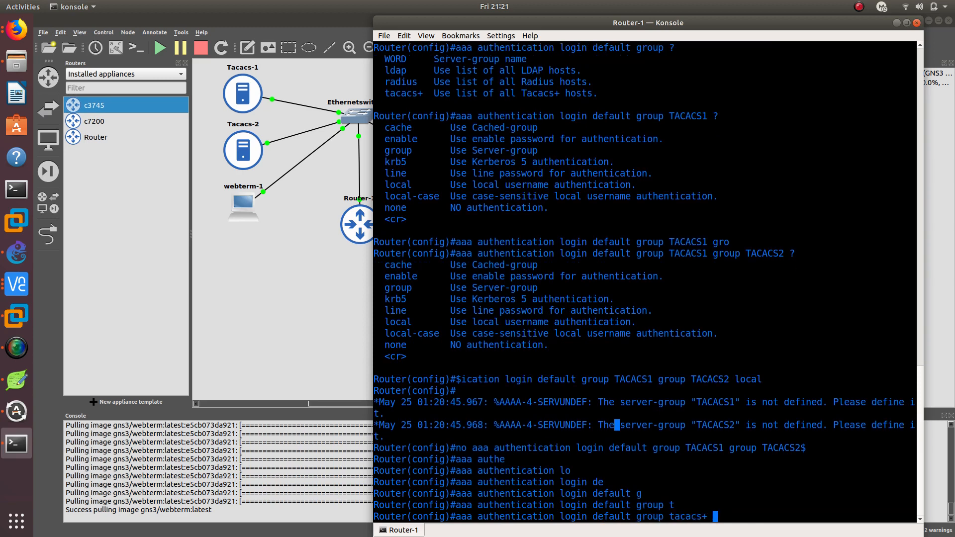
text(local)
key(Return)
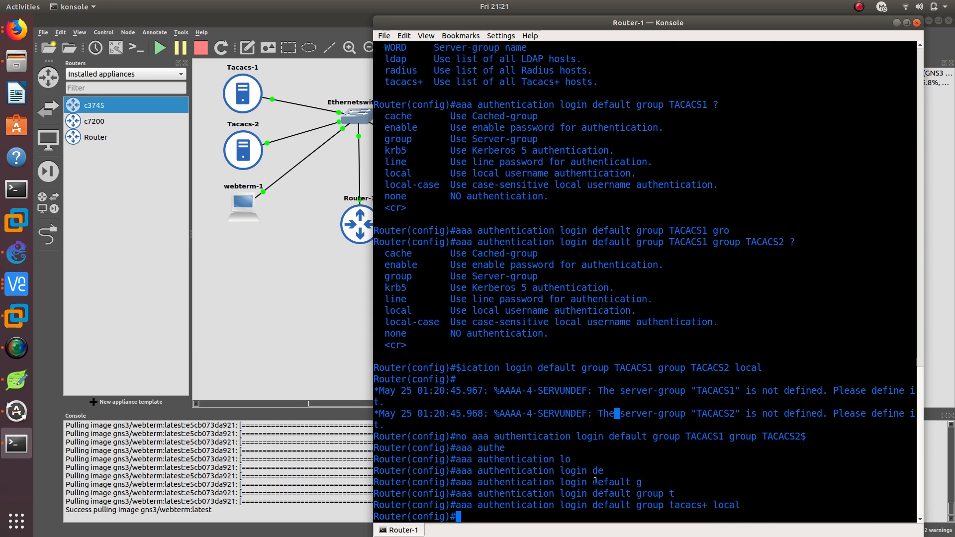
Compare the tacacs+ keyword in the login authentication command with the server group options listed earlier
double_click(689, 504)
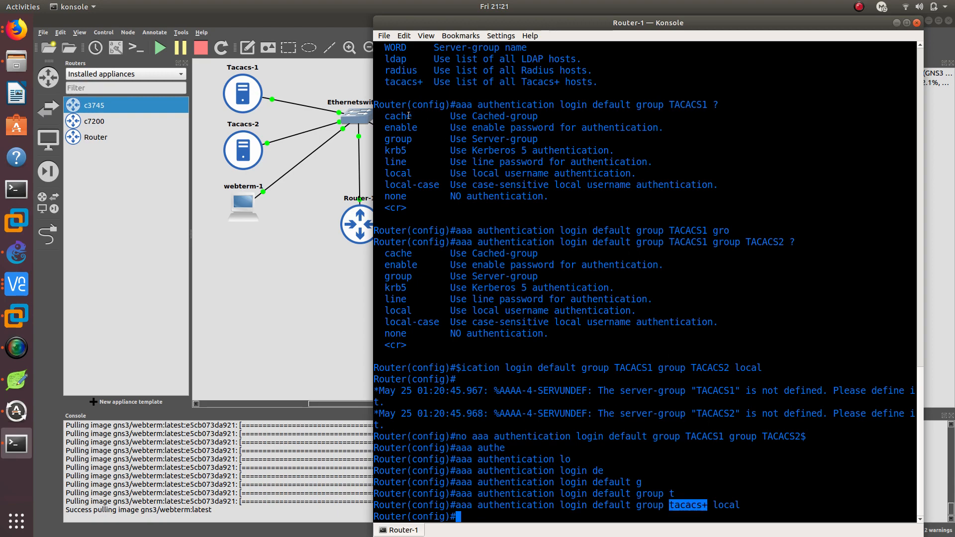
scroll(501, 174, up, 3)
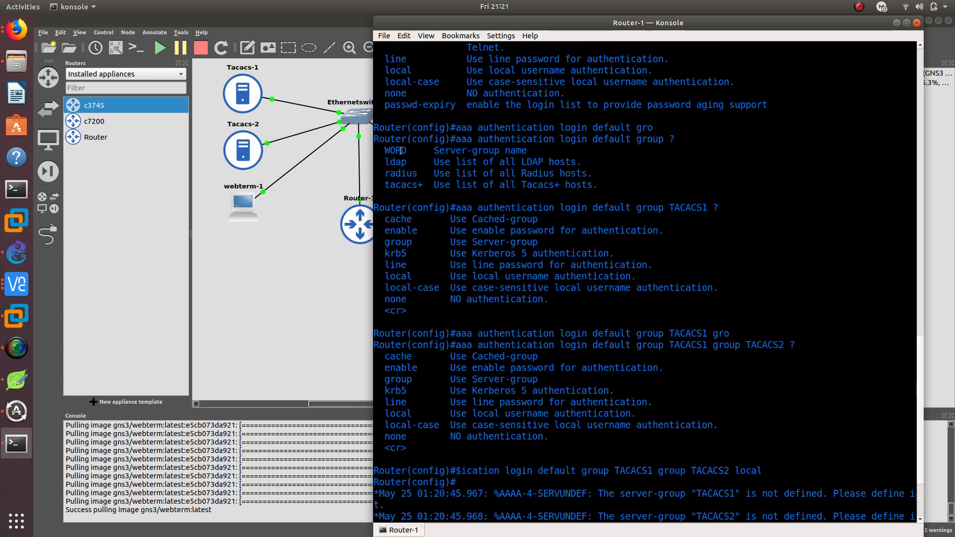
scroll(556, 496, down, 3)
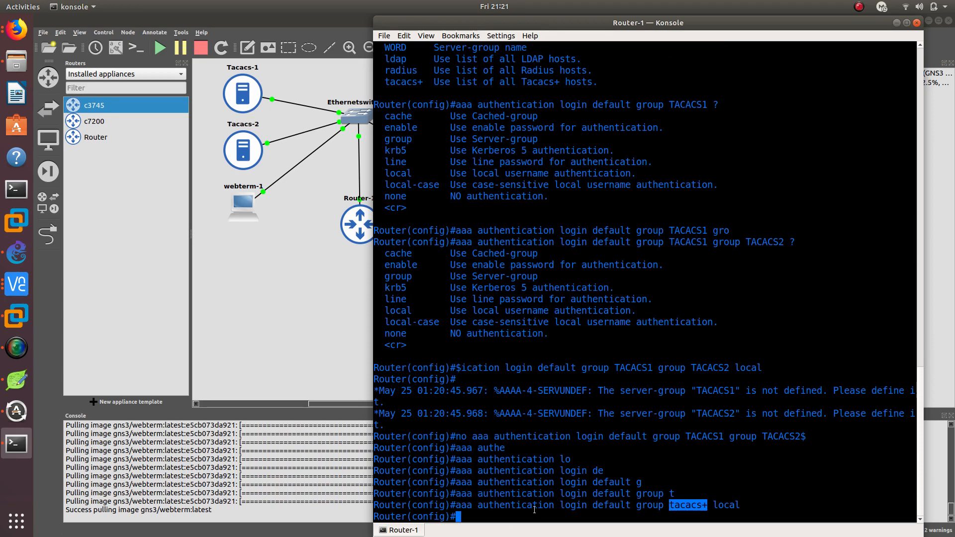
Begin an AAA authorization command for exec sessions using the default list
text(aaa auth)
key(Tab)
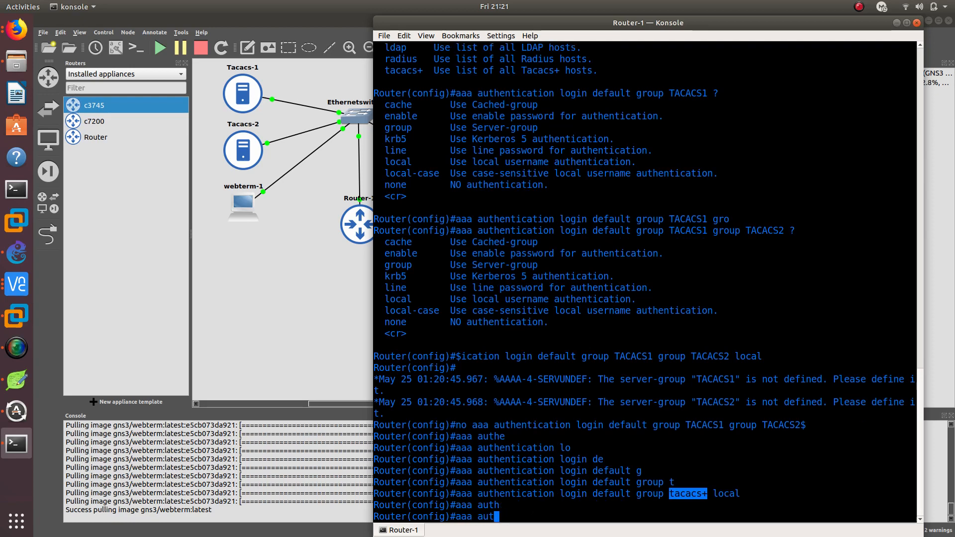
text(o)
key(Tab)
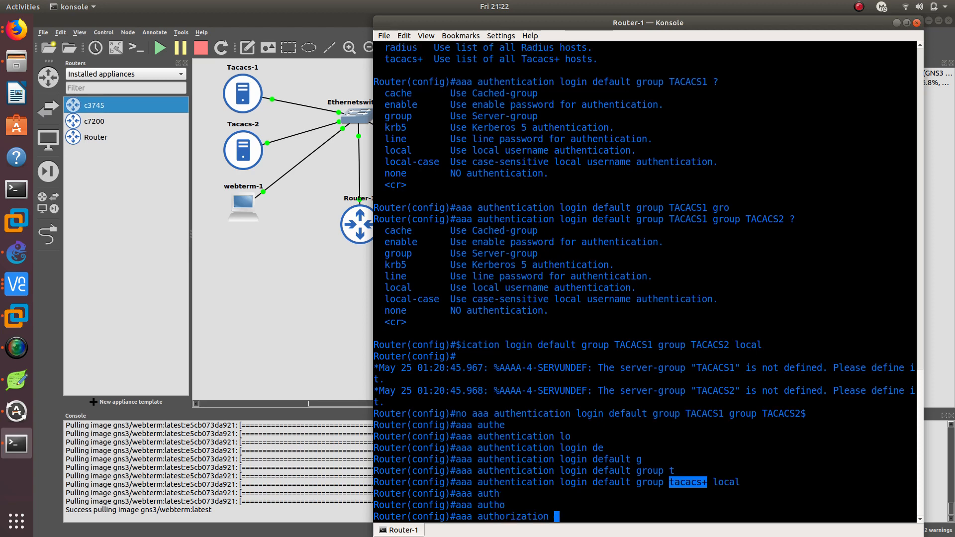
text(exec def)
key(Tab)
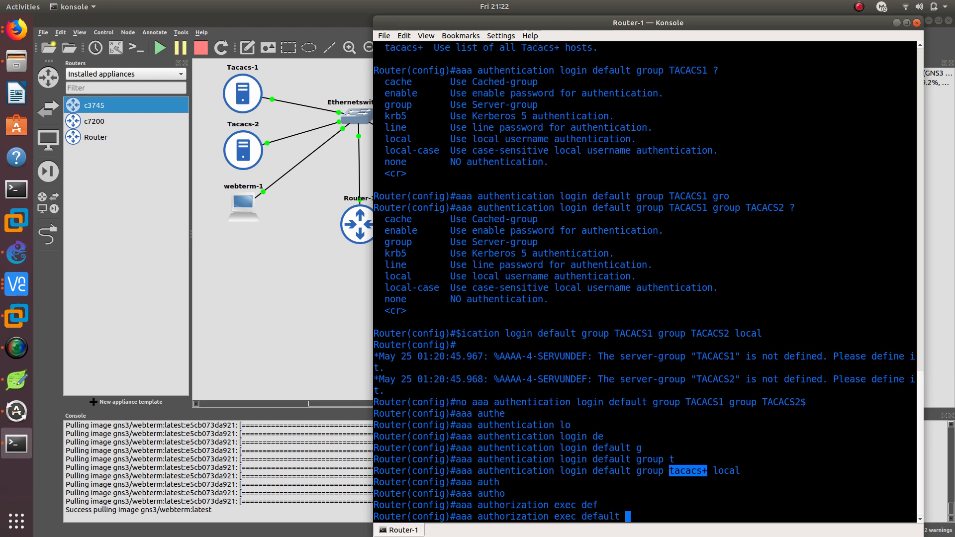
text(start-r)
key(Tab)
key(BackSpace)
key(Tab)
text(s)
key(Tab)
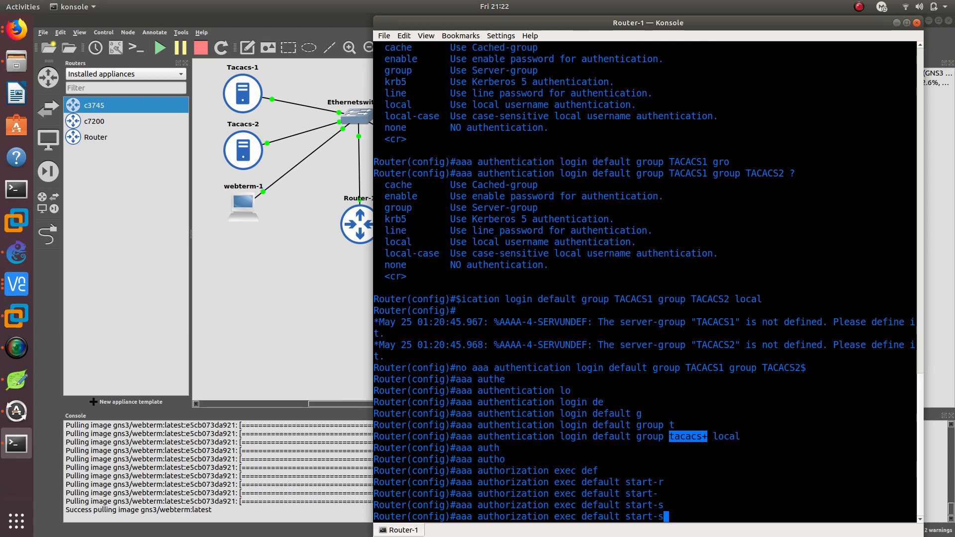
key(BackSpace)
key(BackSpace)
key(BackSpace)
key(BackSpace)
key(BackSpace)
key(BackSpace)
key(BackSpace)
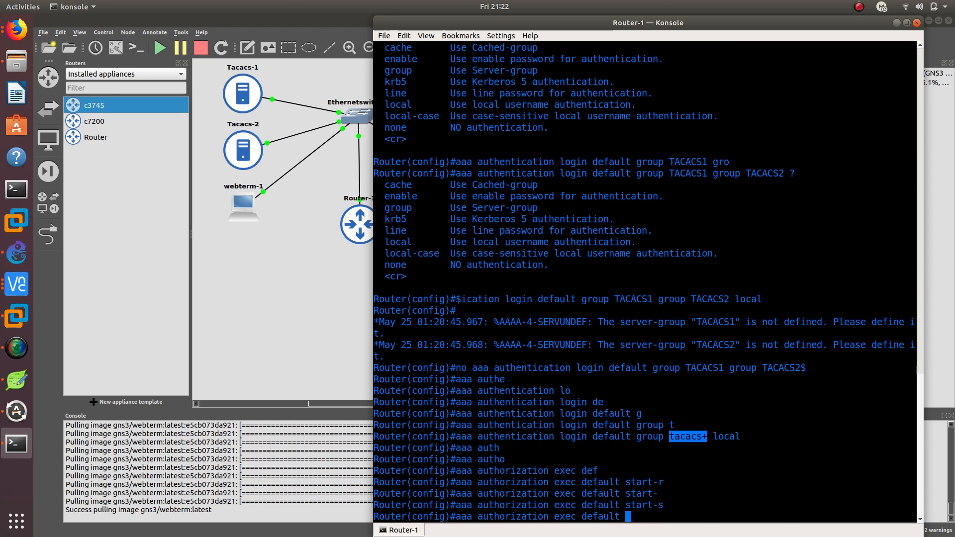
Complete the default exec authorization command with group tacacs+ and local fallback, displaying the available options along the way, and run it
text(?)
text(g)
key(Tab)
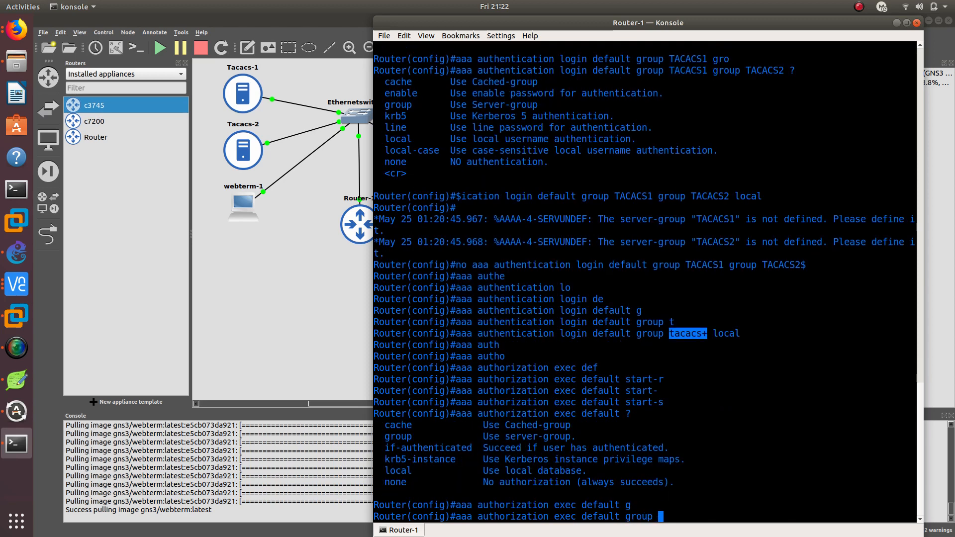
text(?)
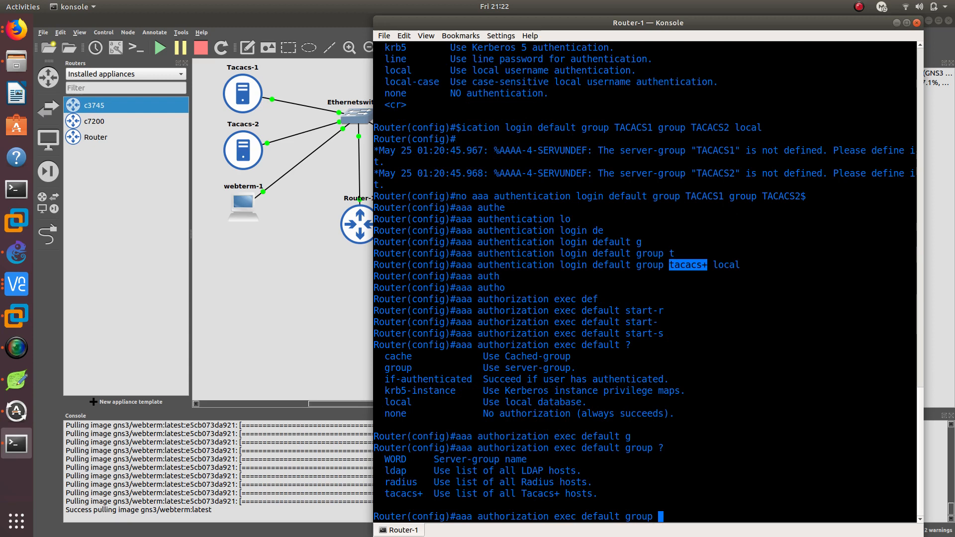
text(t)
key(Tab)
text(?)
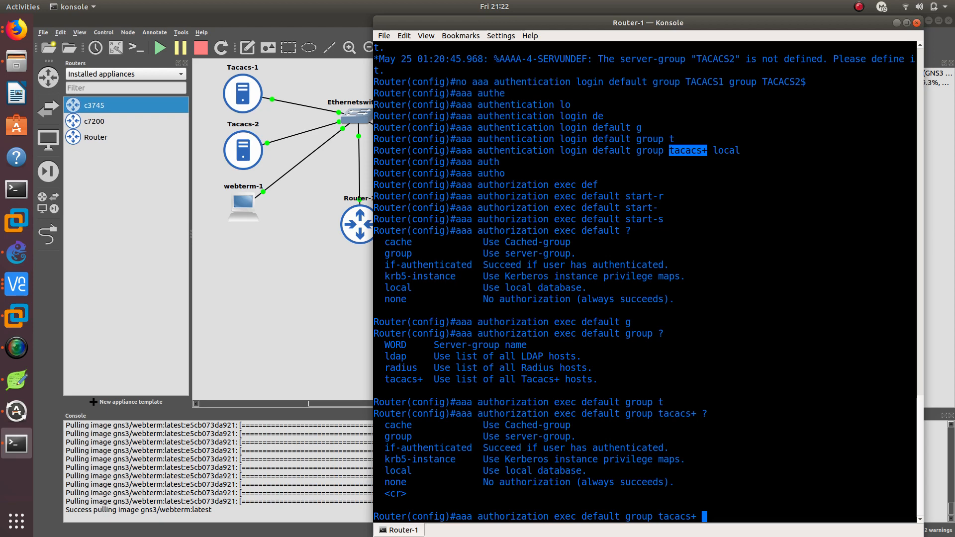
text(lo)
key(Tab)
key(Return)
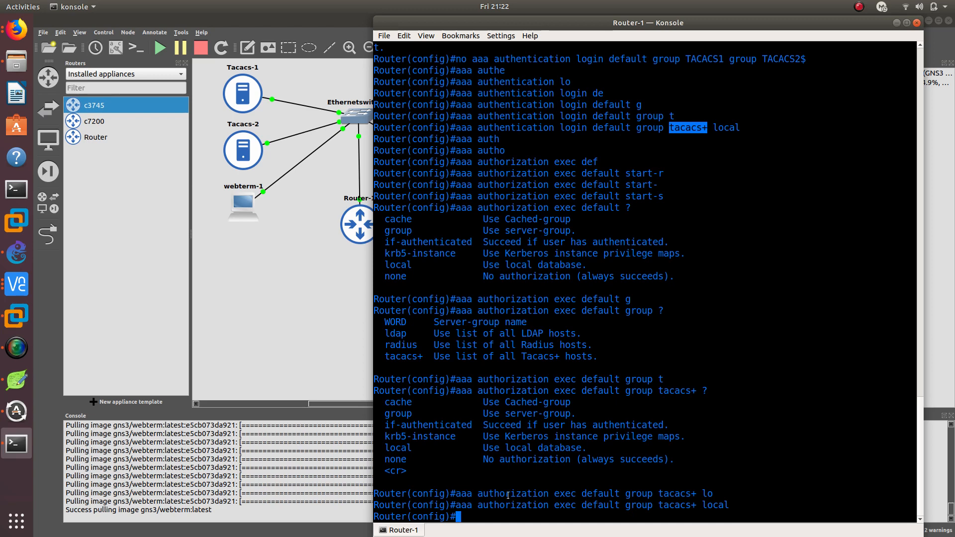
double_click(575, 506)
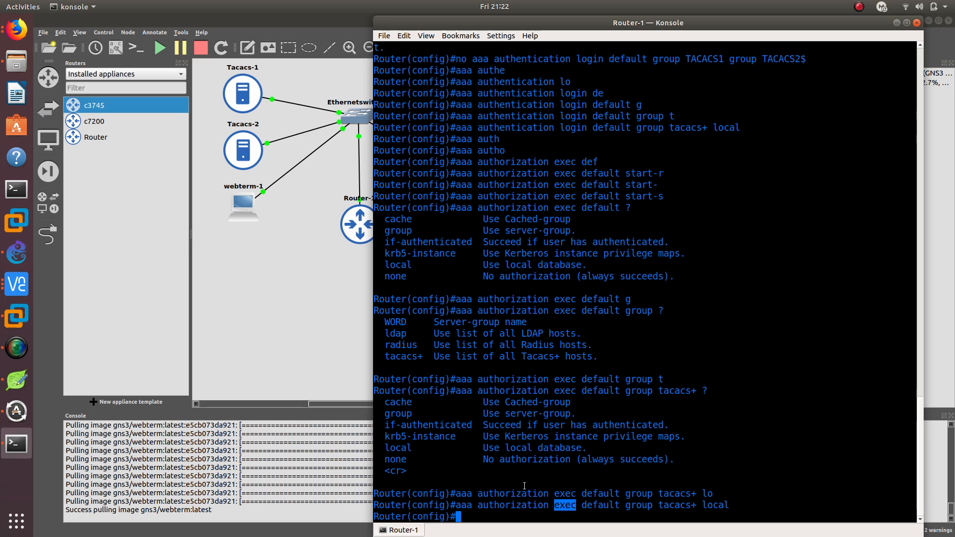
Open configuration of VTY lines 0 to 4 and display the options for login authentication
text(line vty 0 4)
key(Return)
text(lo)
key(Tab)
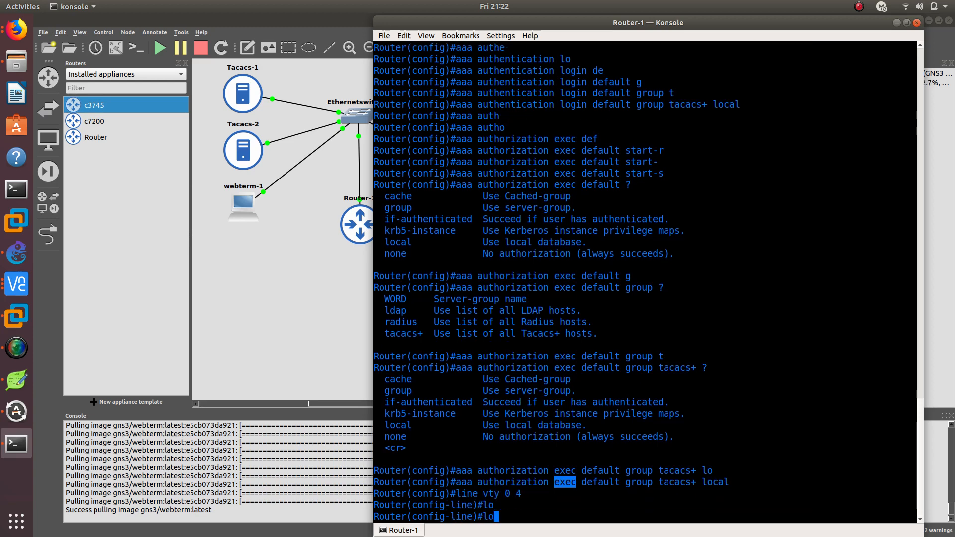
text(gi)
key(Tab)
text(au)
key(Tab)
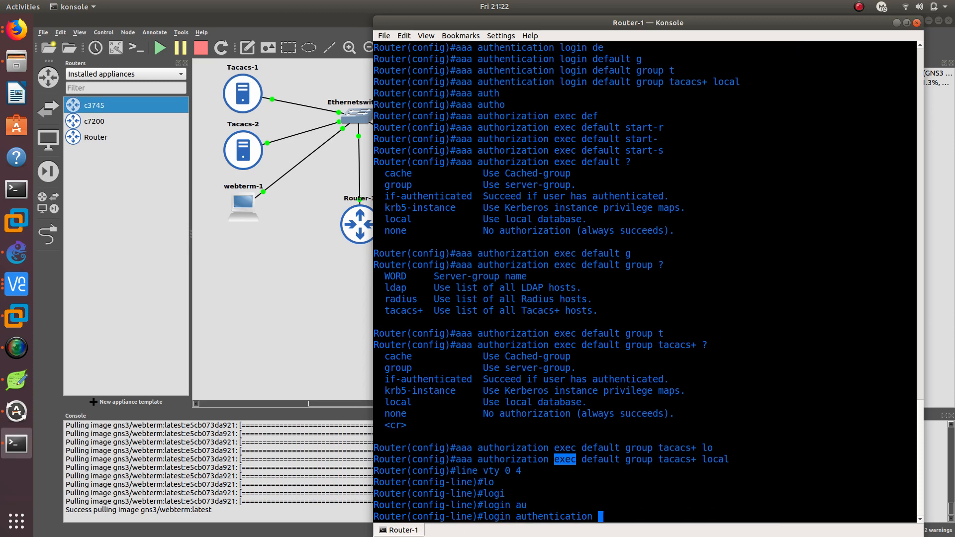
text(?)
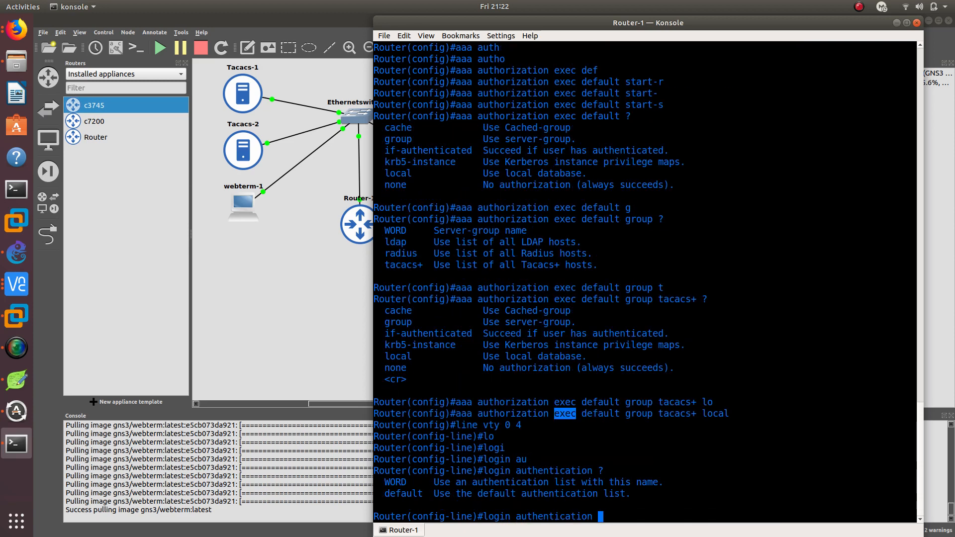
text(d)
text(e)
Apply the default login authentication list to the VTY lines and check the default list name in the authorization command
key(Tab)
text(?)
key(Return)
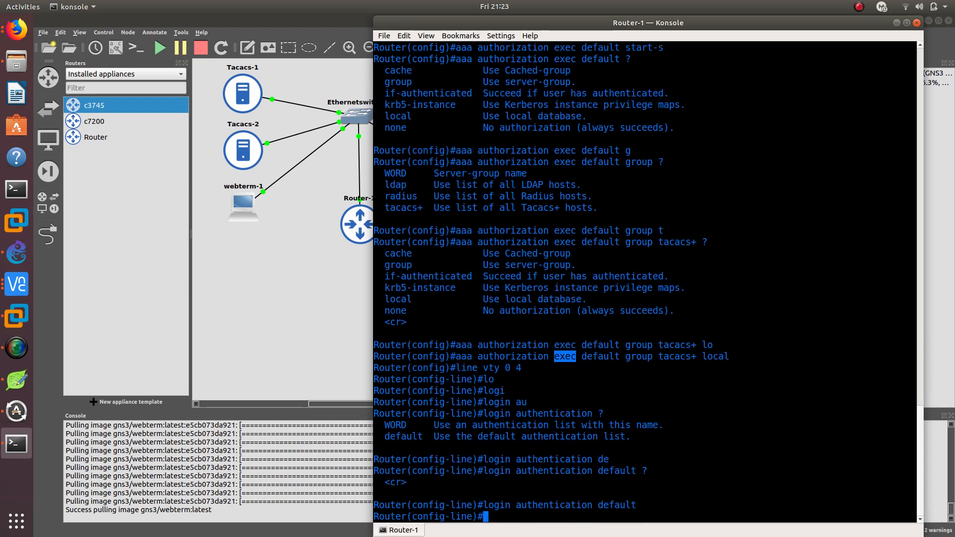
double_click(607, 358)
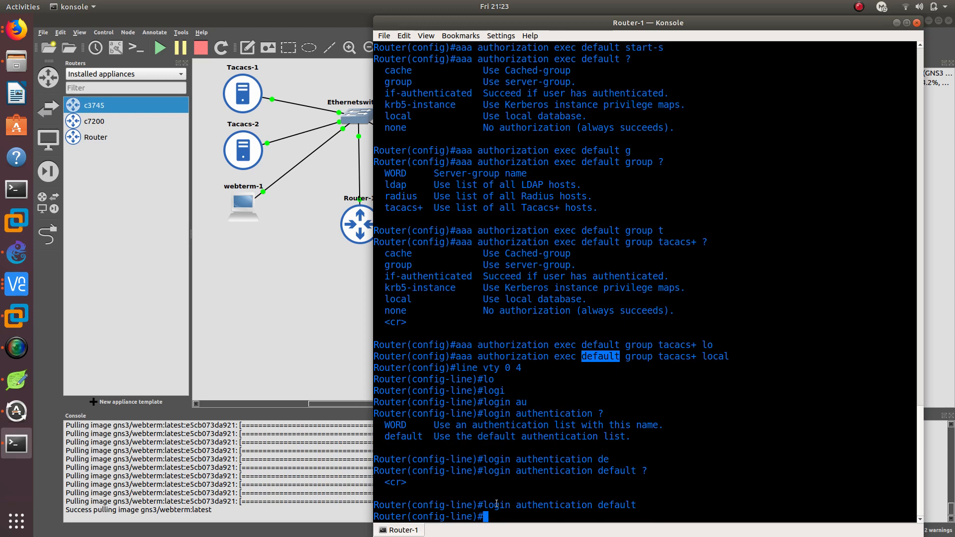
Set the VTY lines' input transport to telnet and exit configuration mode
text(tr)
key(Tab)
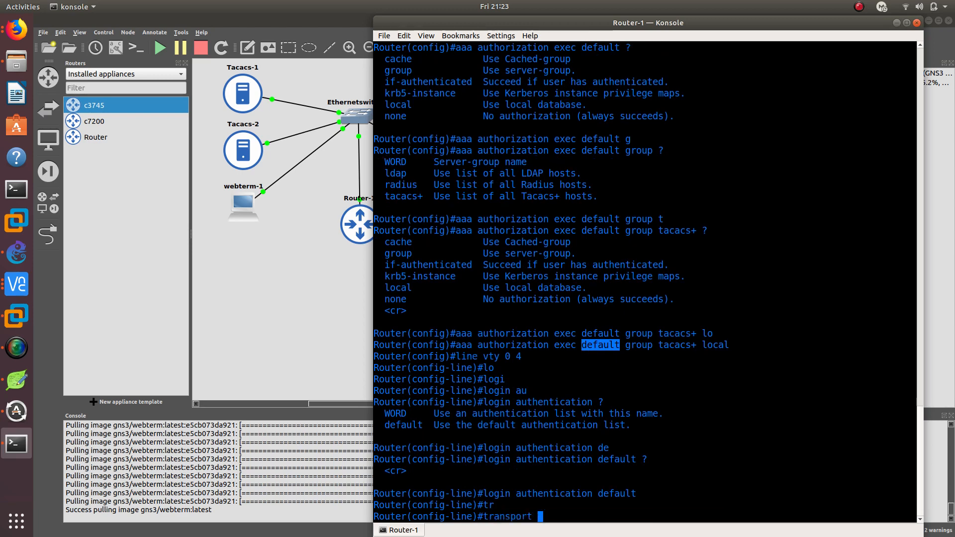
text(i)
key(Tab)
text(t)
key(Tab)
key(Return)
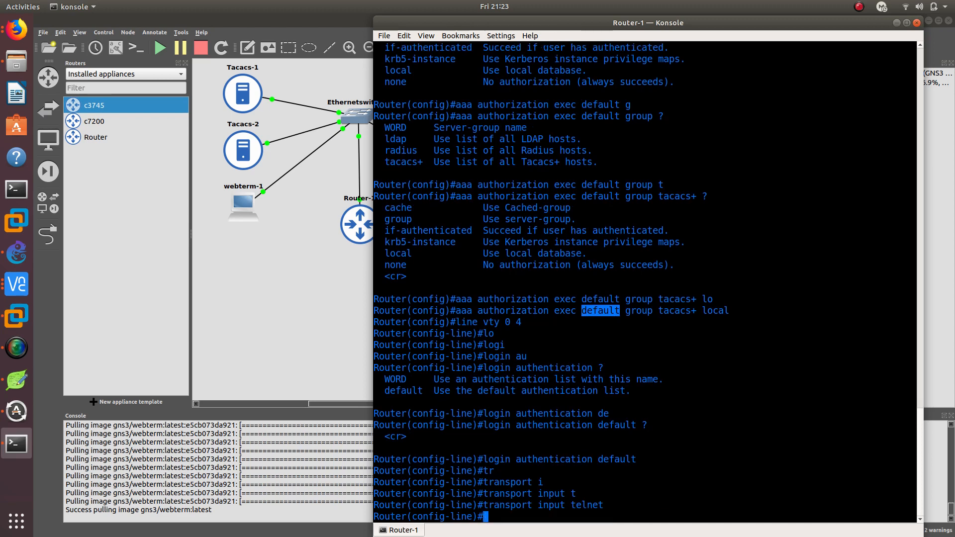
double_click(579, 506)
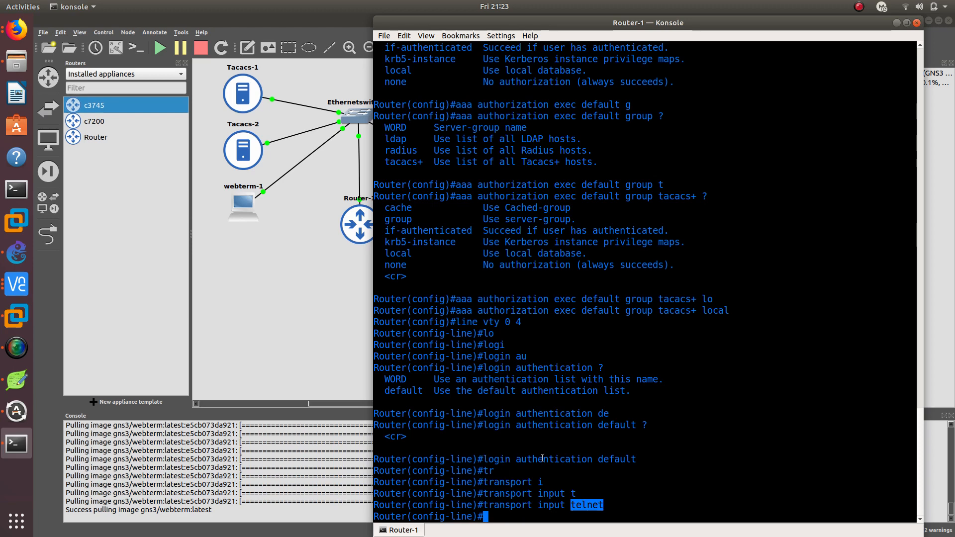
text(end)
key(Return)
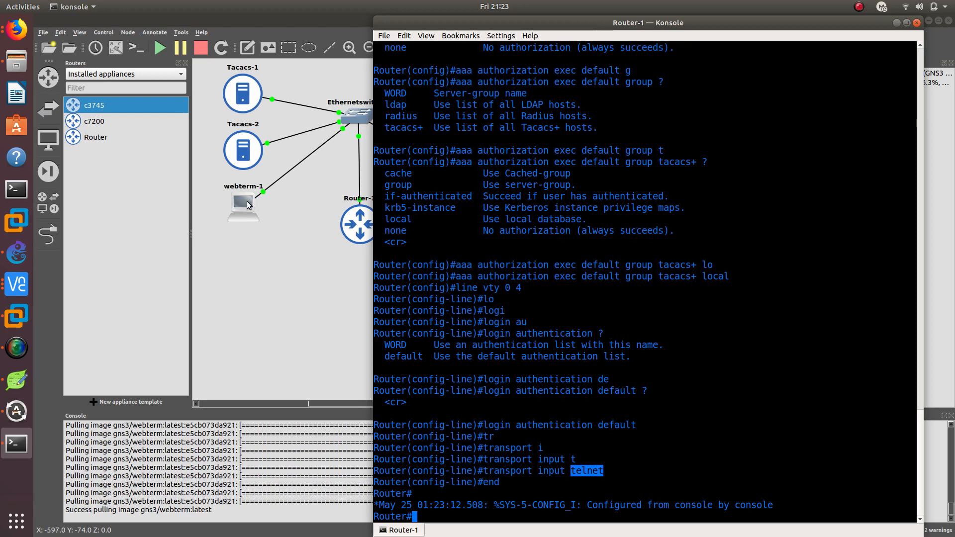
Switch to the webterm VNC Viewer window and unlock the TacacsGUI session at 192.168.122.18 with the account password
click(17, 283)
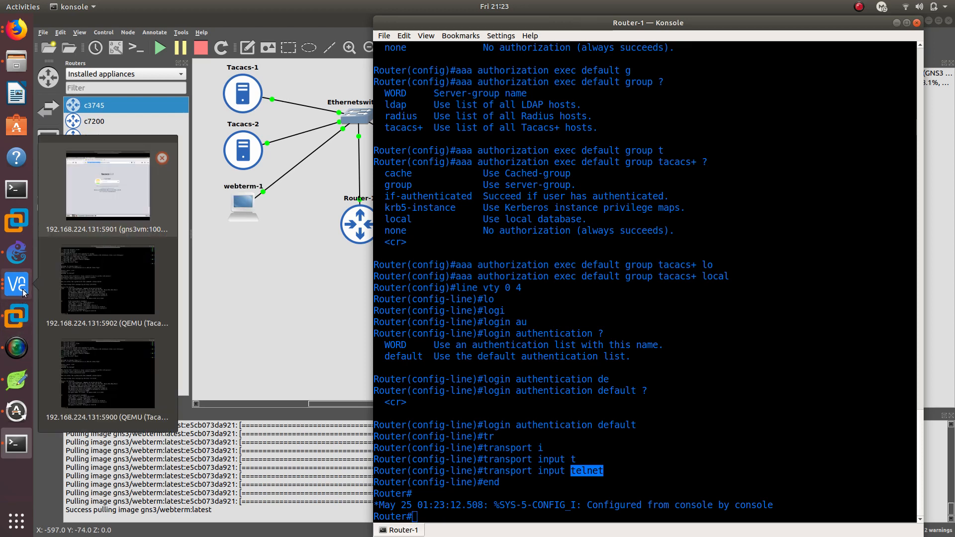
click(150, 189)
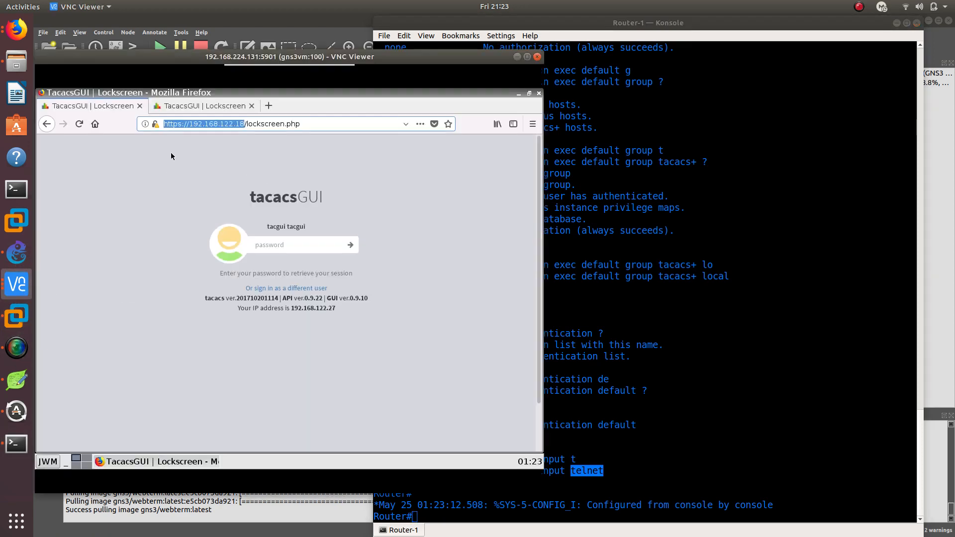
click(260, 246)
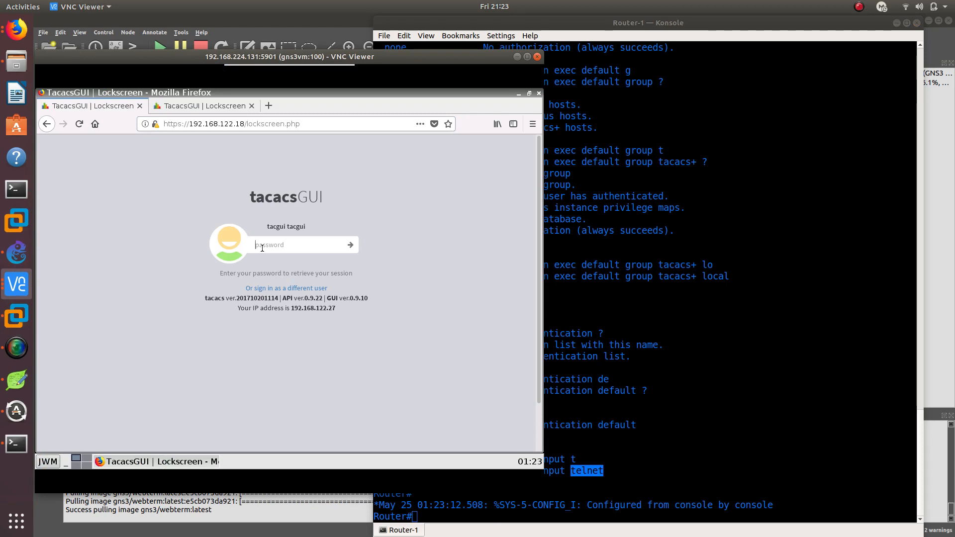
text(a)
key(Return)
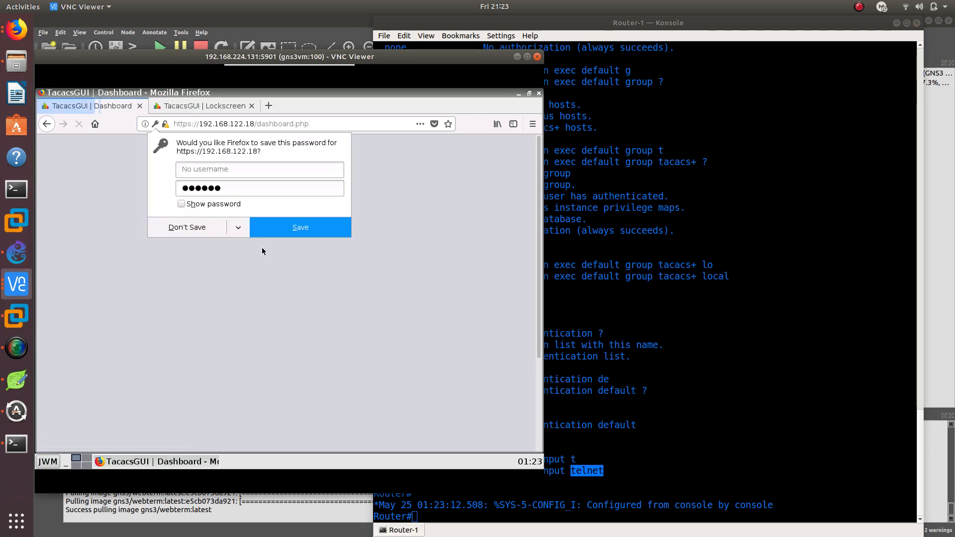
Decline saving the TacacsGUI password in Firefox and maximize the VNC Viewer window
click(199, 230)
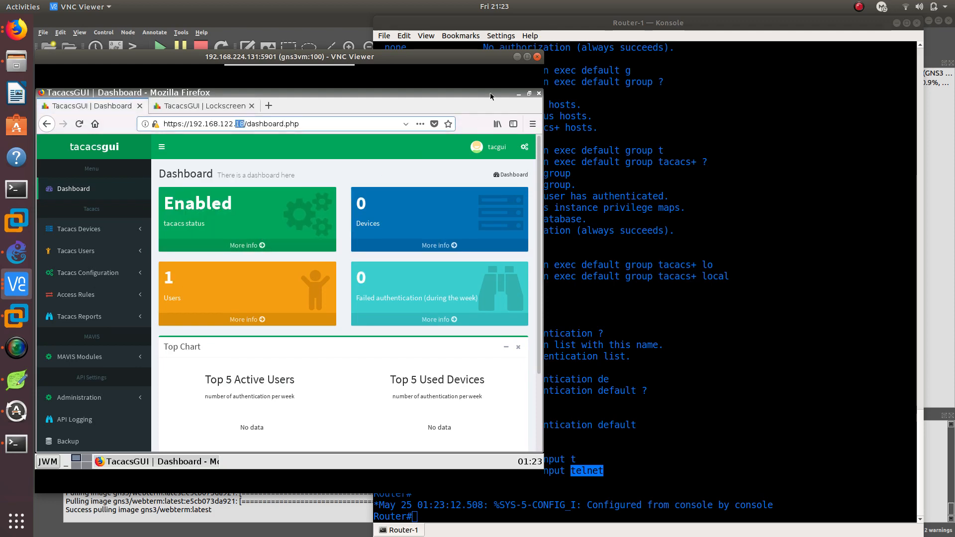
click(526, 57)
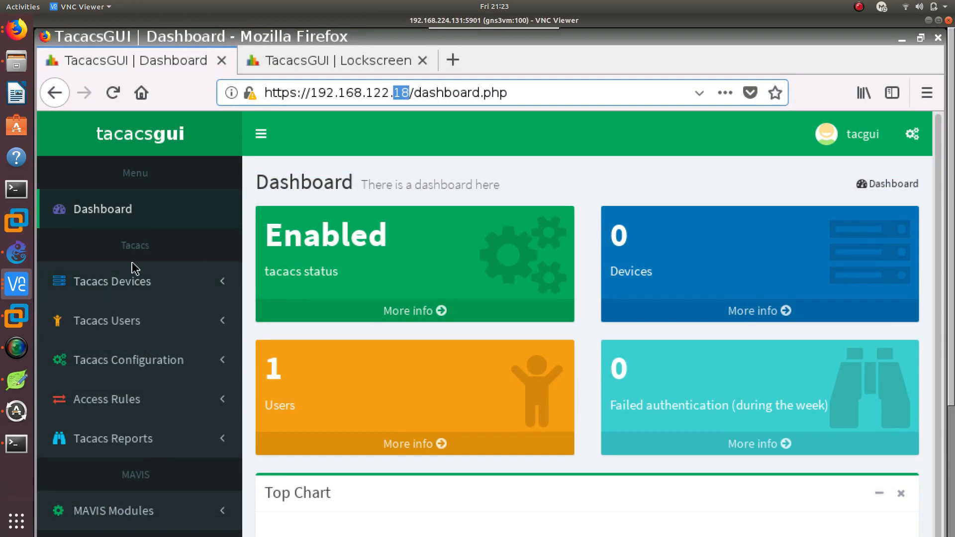
Open the Devices page under Tacacs Devices in TacacsGUI
scroll(150, 309, down, 4)
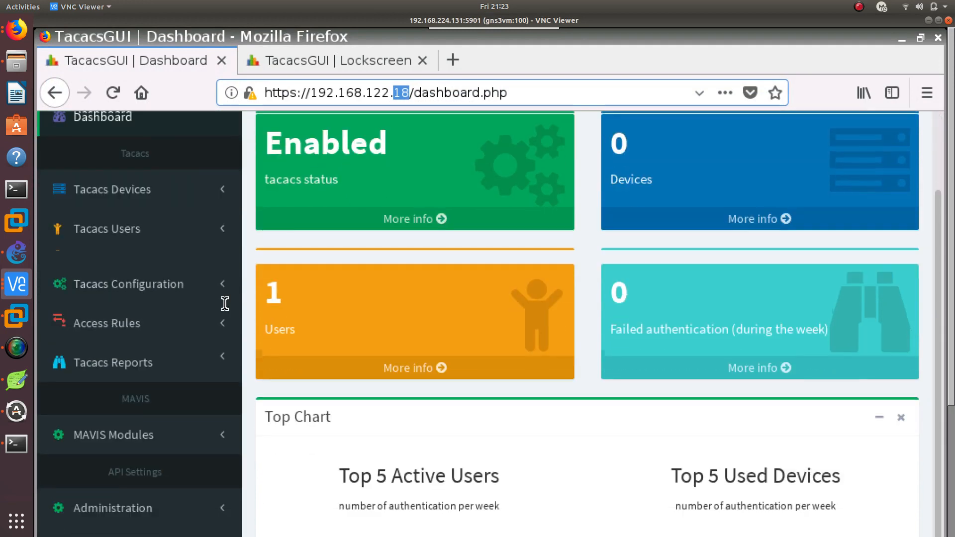
click(149, 260)
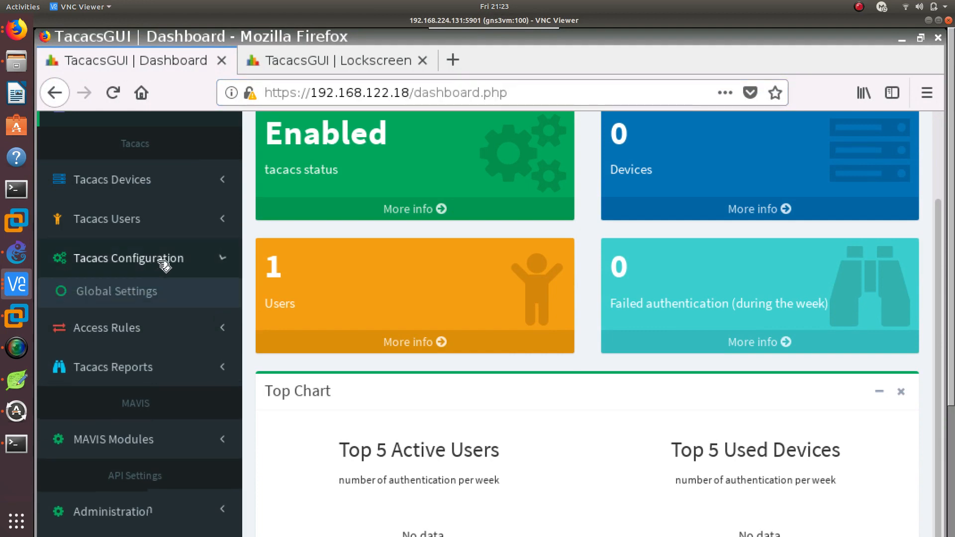
scroll(139, 211, up, 4)
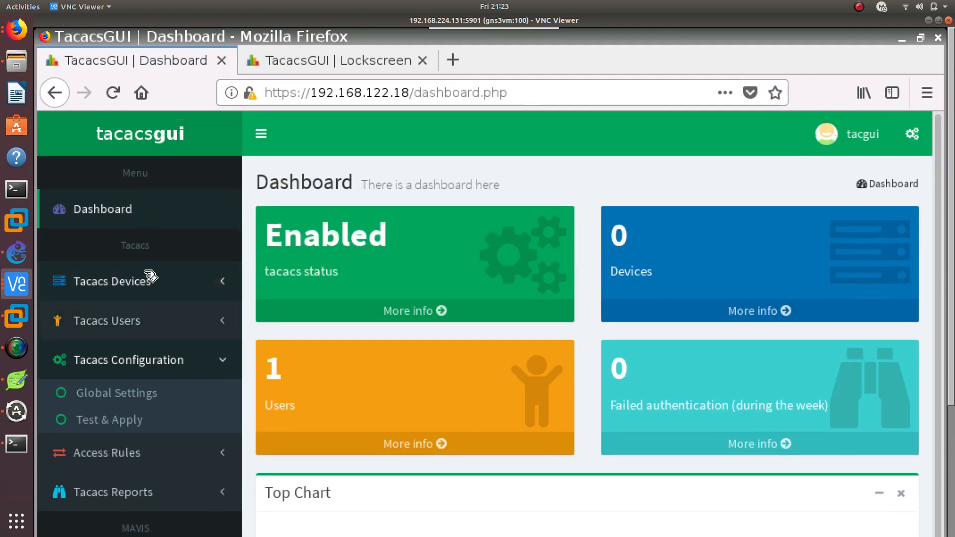
click(163, 282)
scroll(124, 293, down, 2)
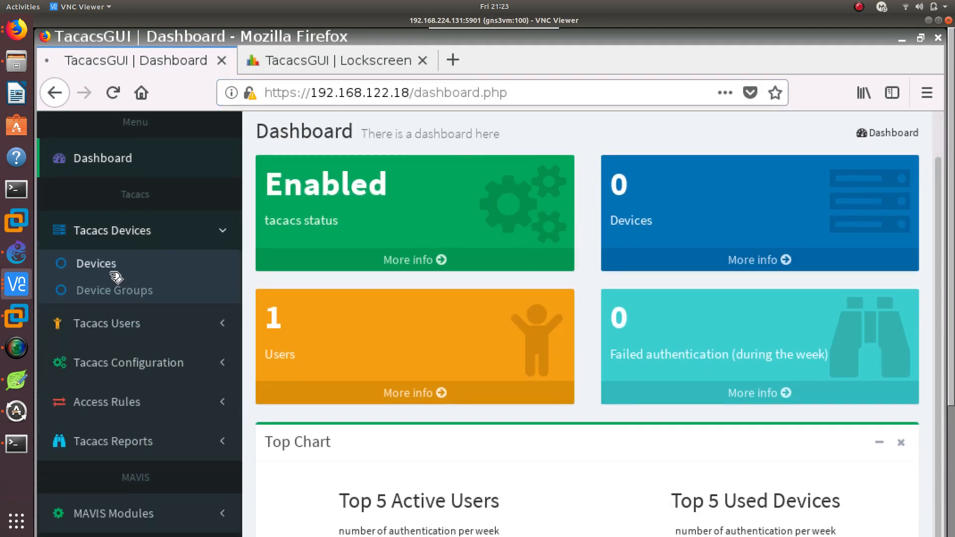
click(115, 266)
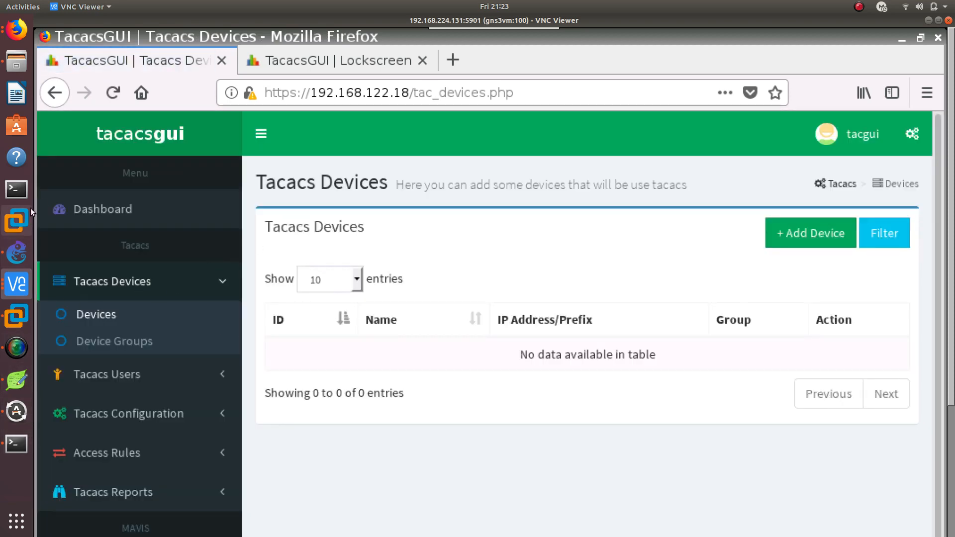
Switch to the Router-1 Konsole, enter global configuration mode and set the router's hostname to R1
click(16, 444)
text(cof)
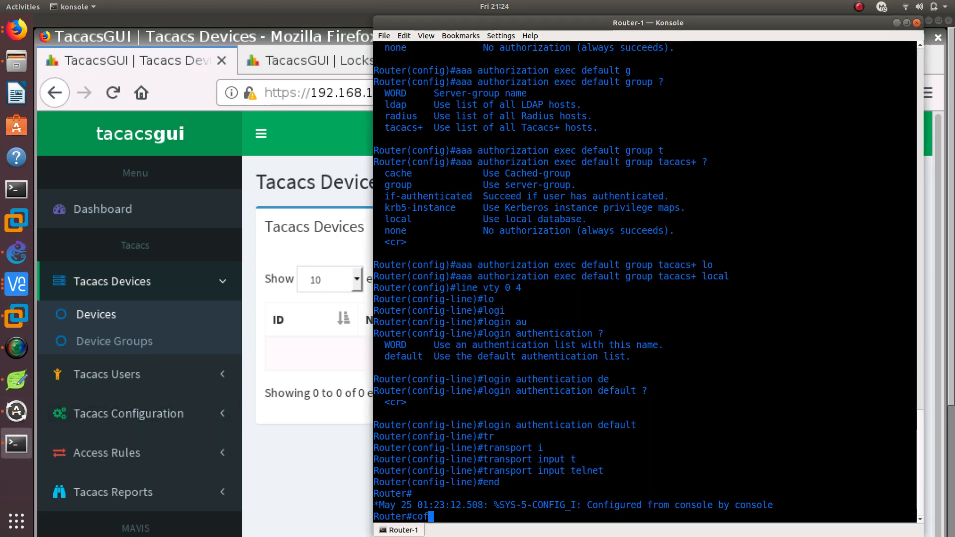
key(BackSpace)
text(nfig )
text(t)
key(Return)
text(hos)
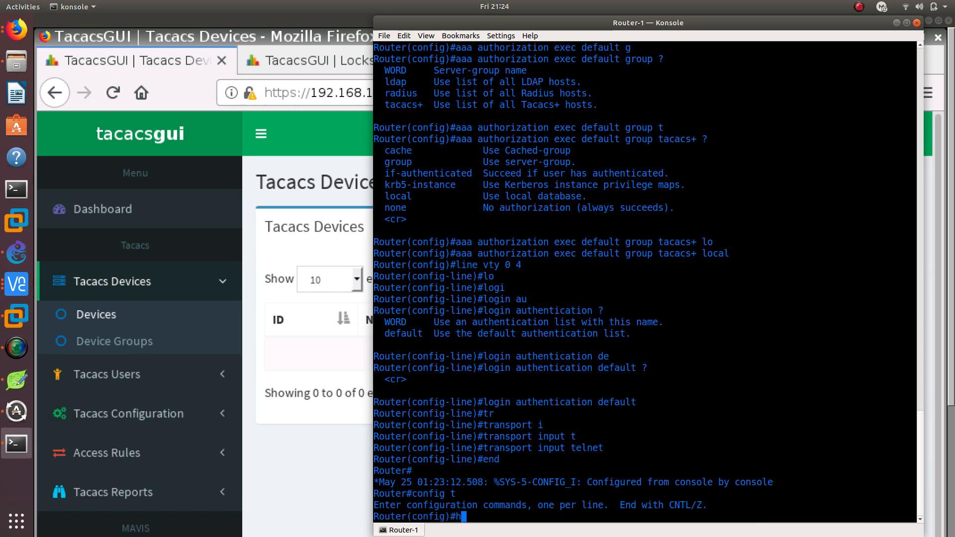
key(Tab)
text(R1)
key(Return)
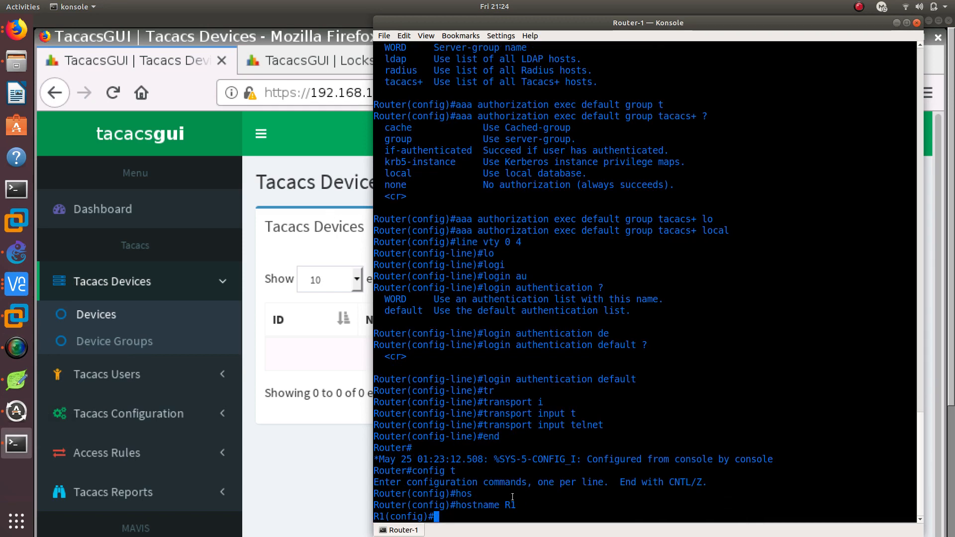
Return to TacacsGUI in VNC Viewer, begin a new device named R1 and enter 192.168.1 as the start of its IP address
click(352, 195)
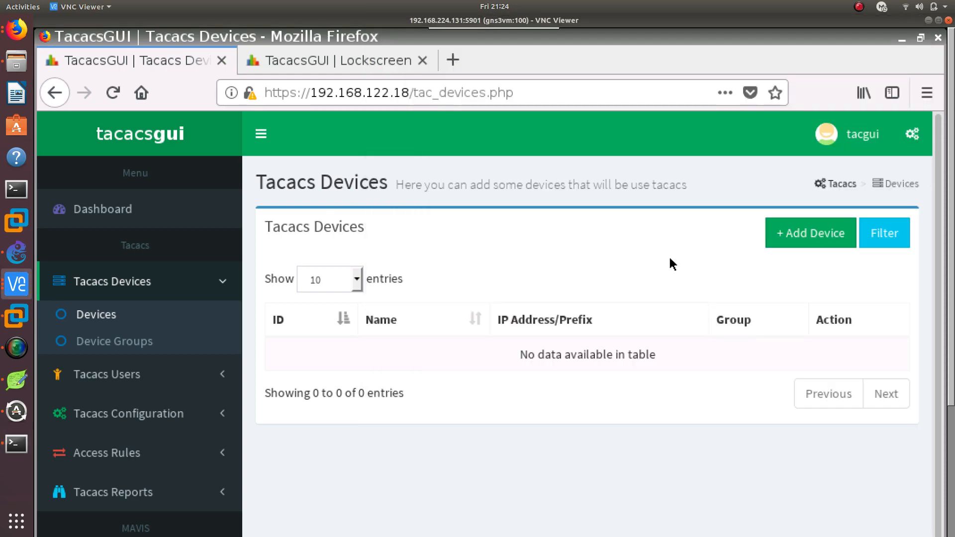
click(804, 242)
click(267, 285)
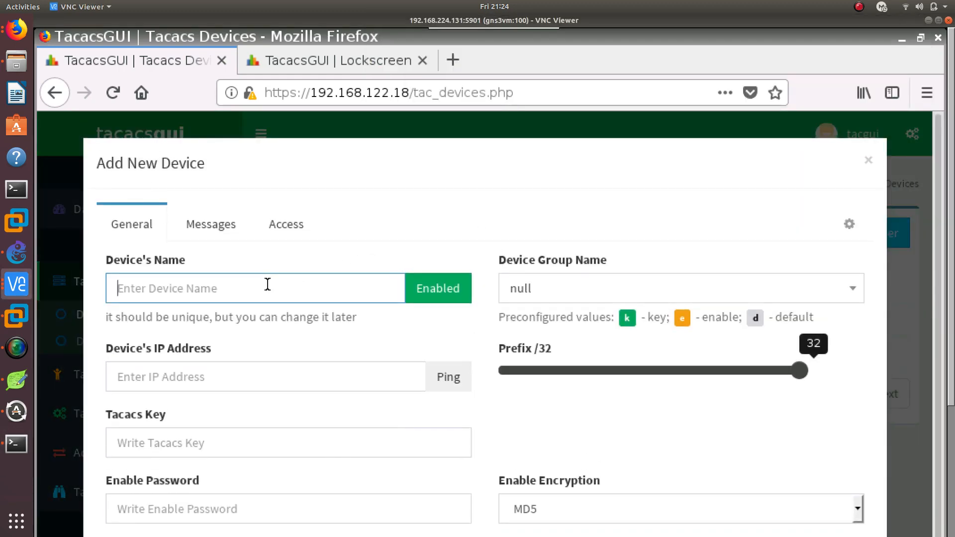
text(R1)
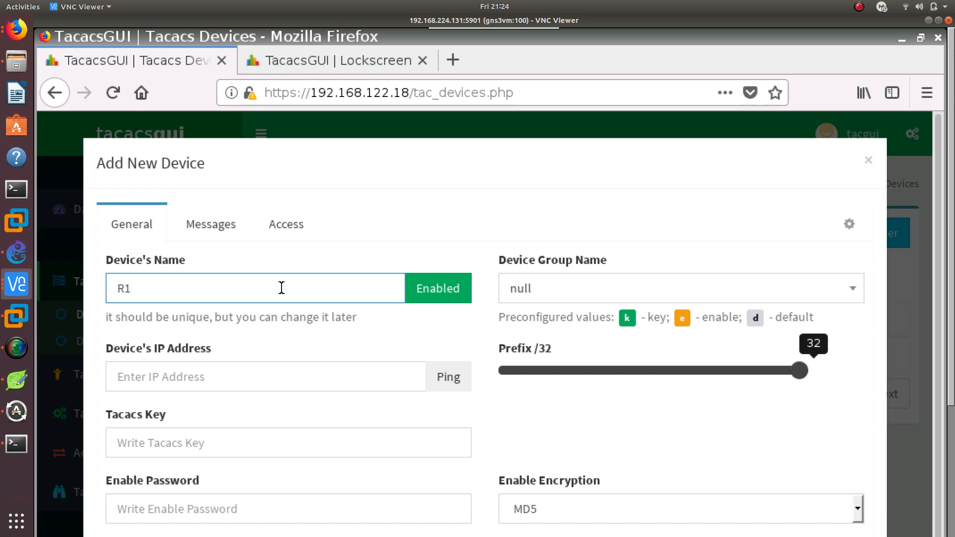
scroll(247, 309, down, 1)
click(227, 337)
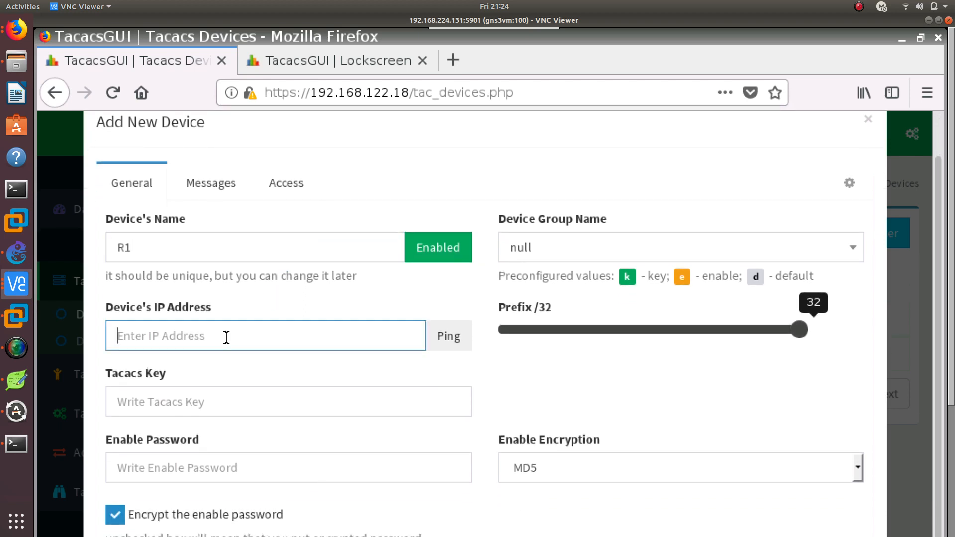
text(192.168)
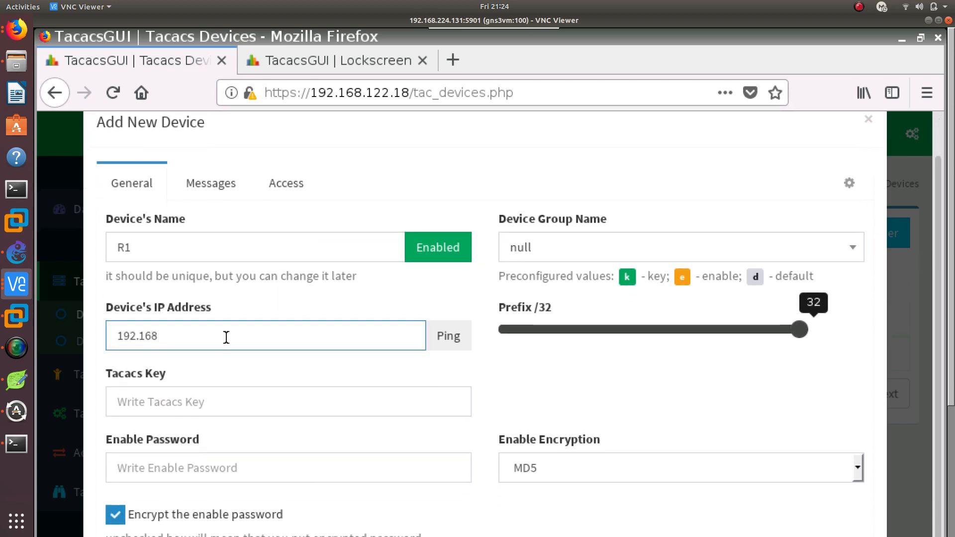
text(.1)
Switch to the Router-1 Konsole and configure interface g0/0 to obtain its IP address by DHCP
click(28, 440)
text(int g0/0)
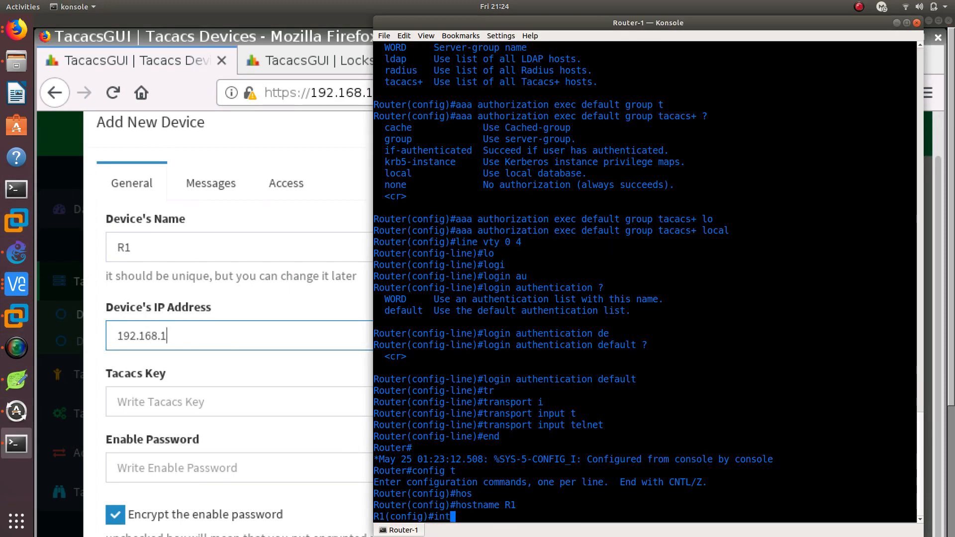
key(Return)
text(ip add)
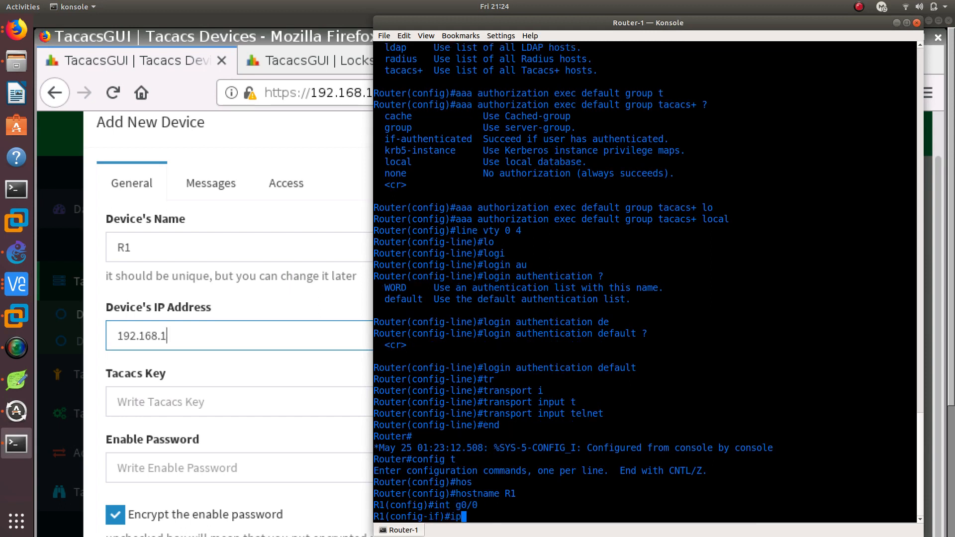
key(Tab)
text(dh)
key(Tab)
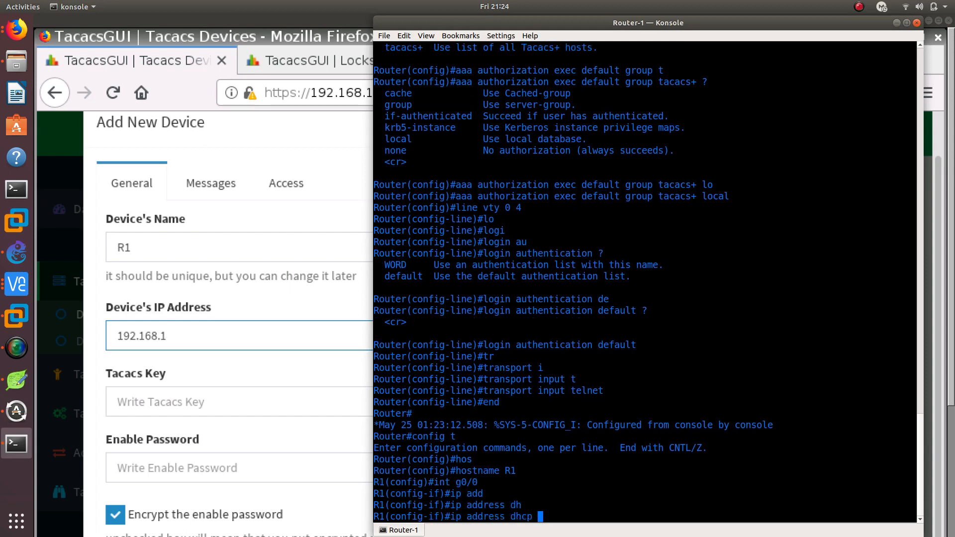
key(Return)
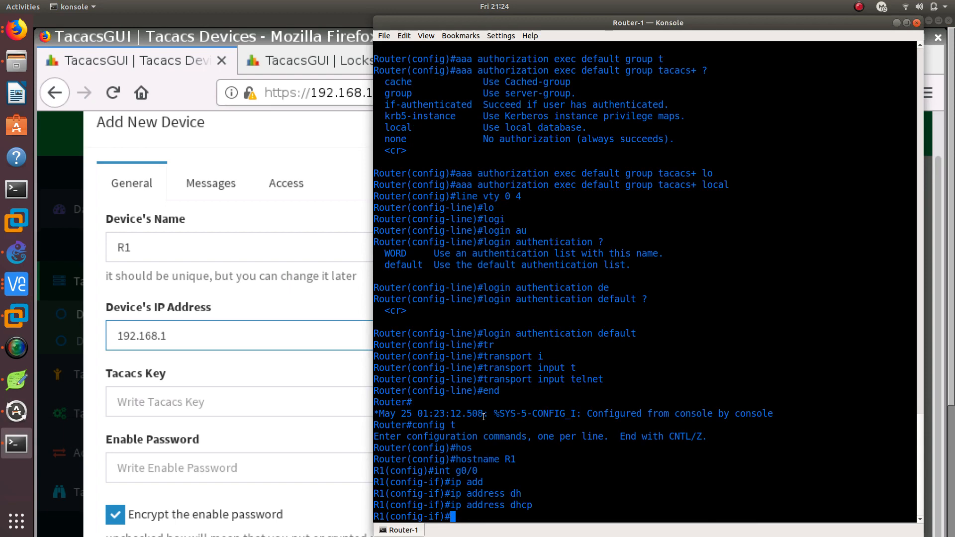
Bring interface g0/0 up with no shutdown and check the console for its DHCP address assignment
text(no shu)
key(Tab)
key(Return)
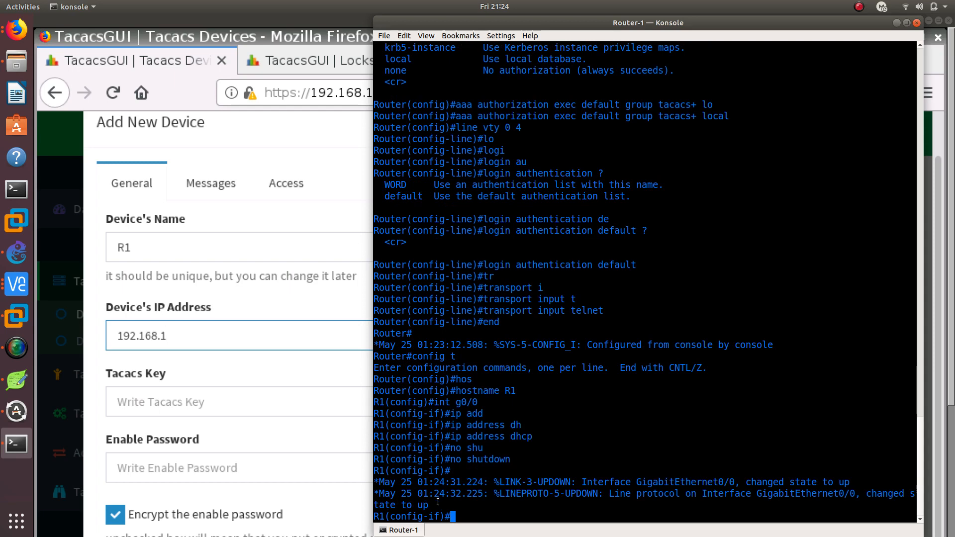
drag(438, 503, 380, 471)
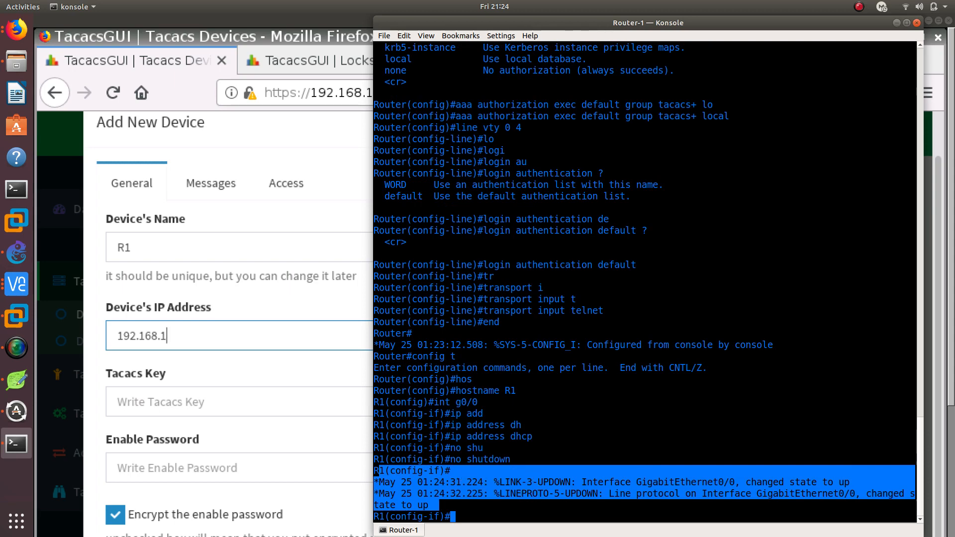
key(Return)
key(Return)
key(Return)
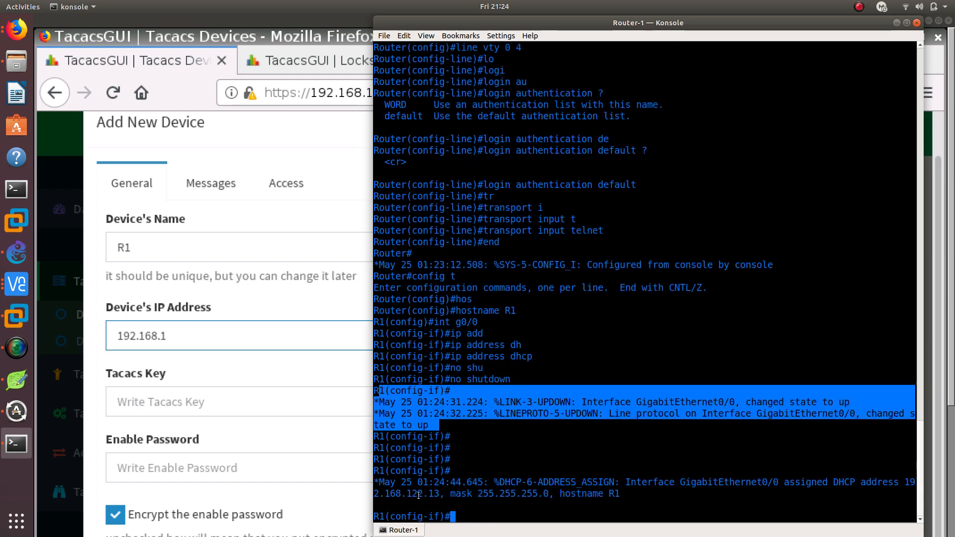
Complete the new device's IP address as 192.168.122.13 in TacacsGUI and check it against the DHCP address in the Router-1 Konsole
click(232, 331)
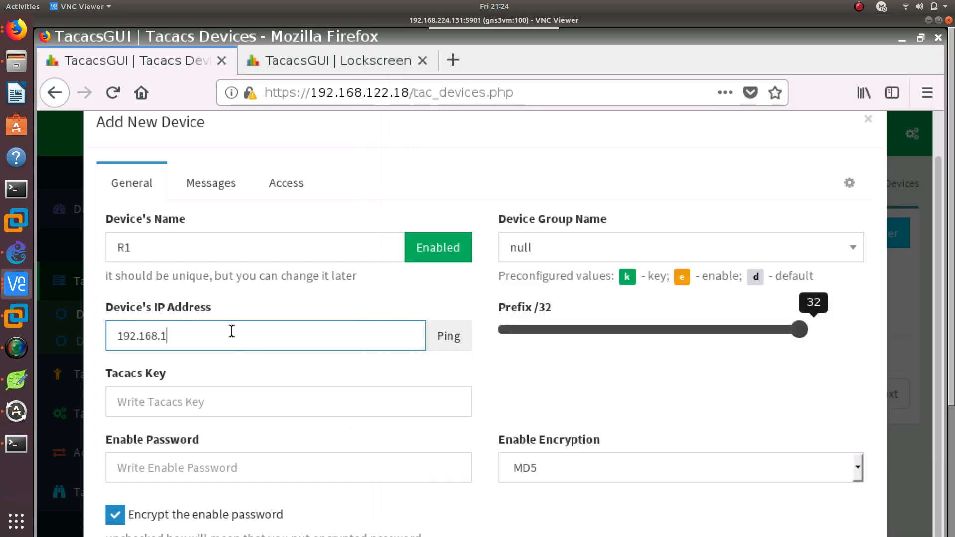
text(2.1)
text(13)
click(16, 443)
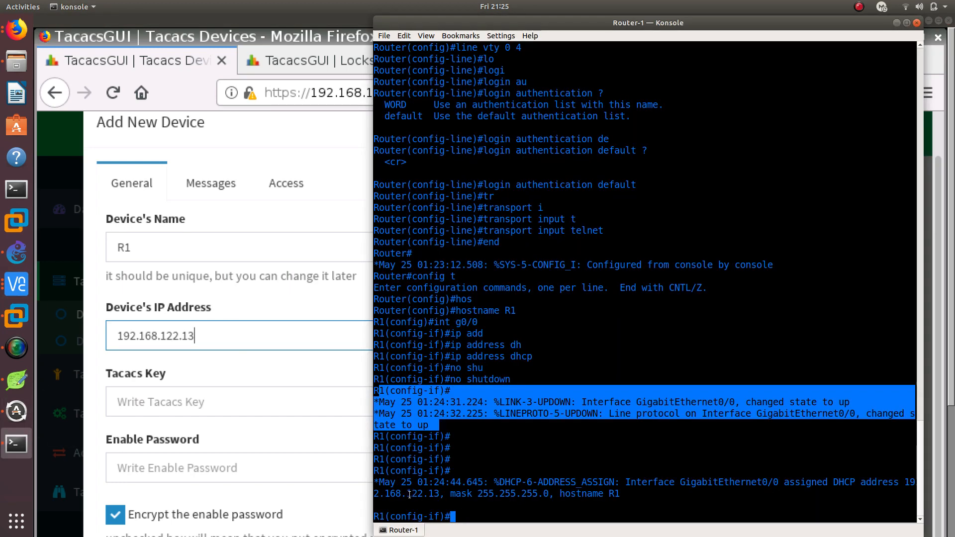
Back in TacacsGUI, enter the device's Tacacs key and set its enable encryption to Clear Text
click(209, 400)
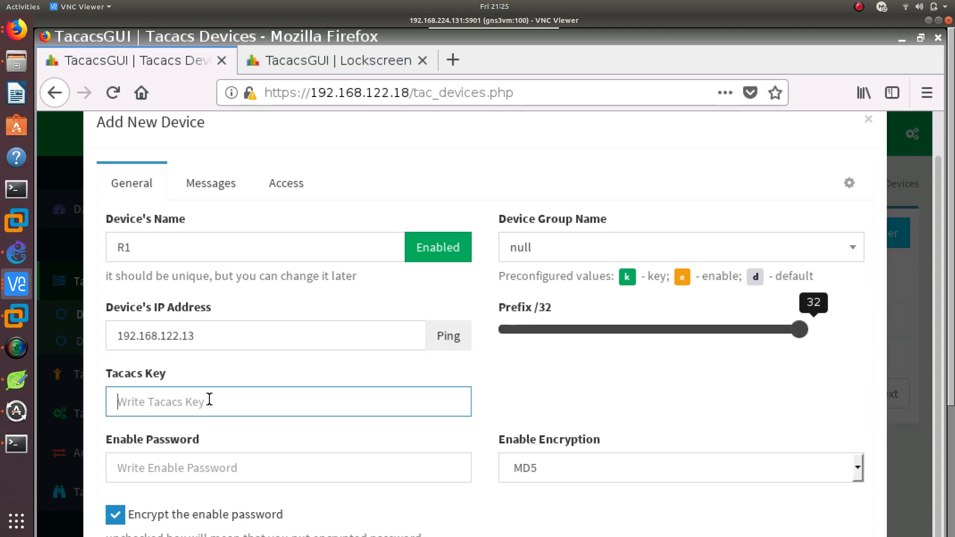
text(tacacs1)
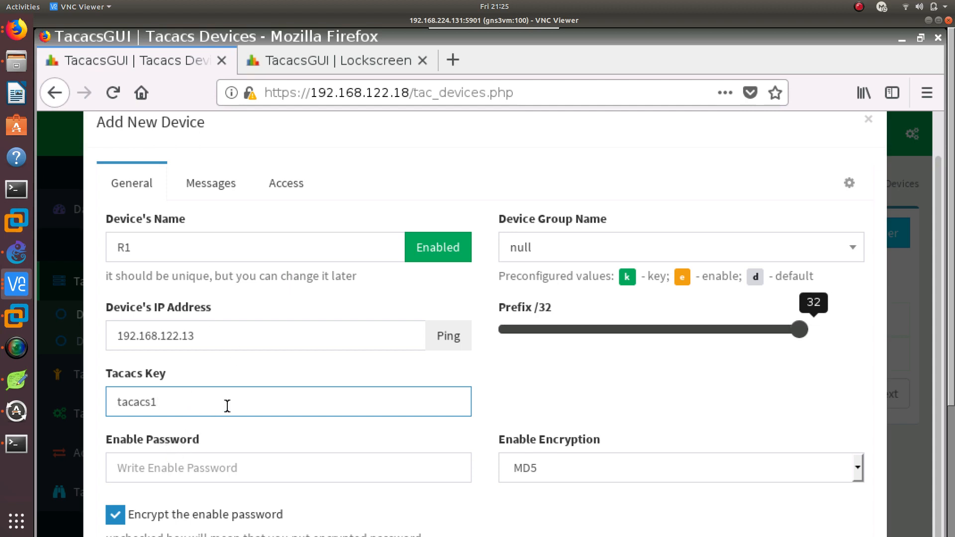
click(562, 463)
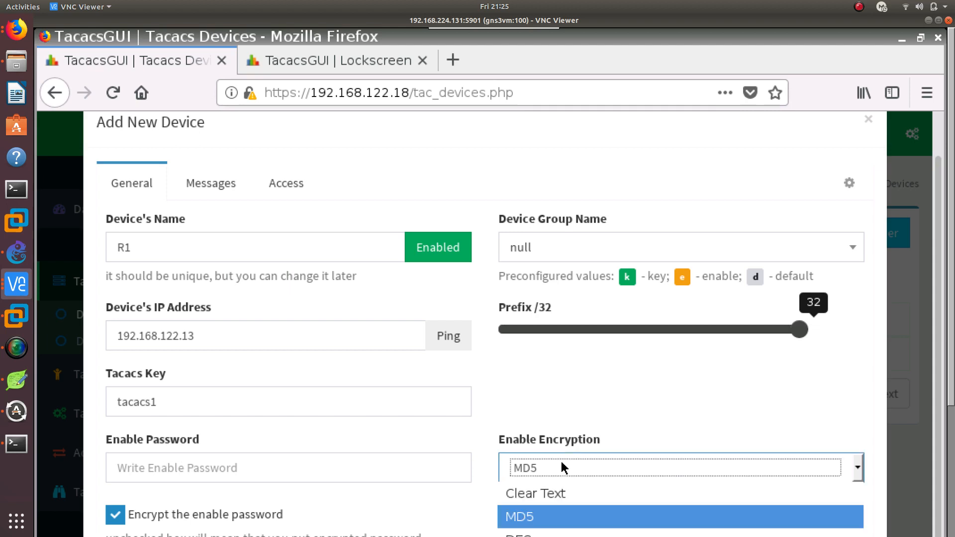
click(552, 493)
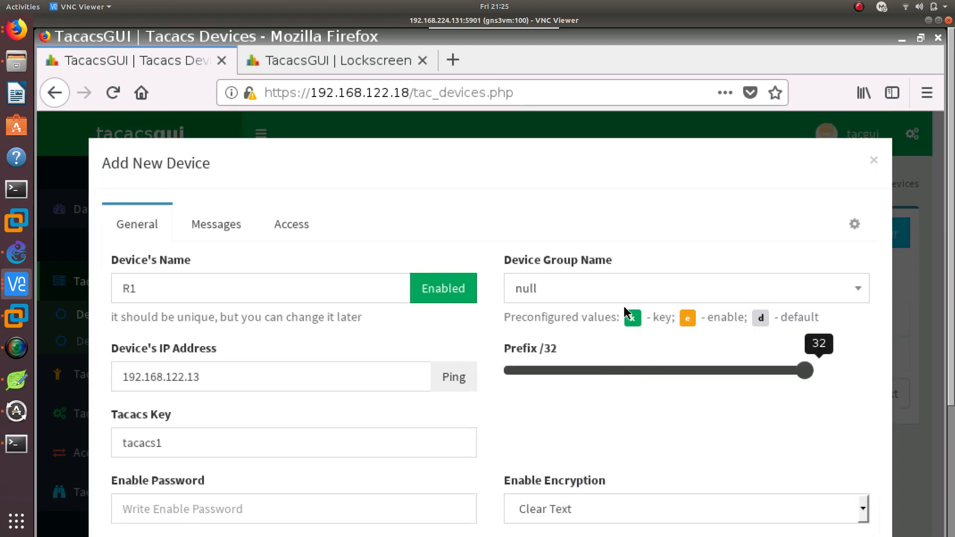
Review the new device's group, Messages and Access settings and try to add the device
click(621, 291)
click(542, 288)
click(250, 223)
click(302, 231)
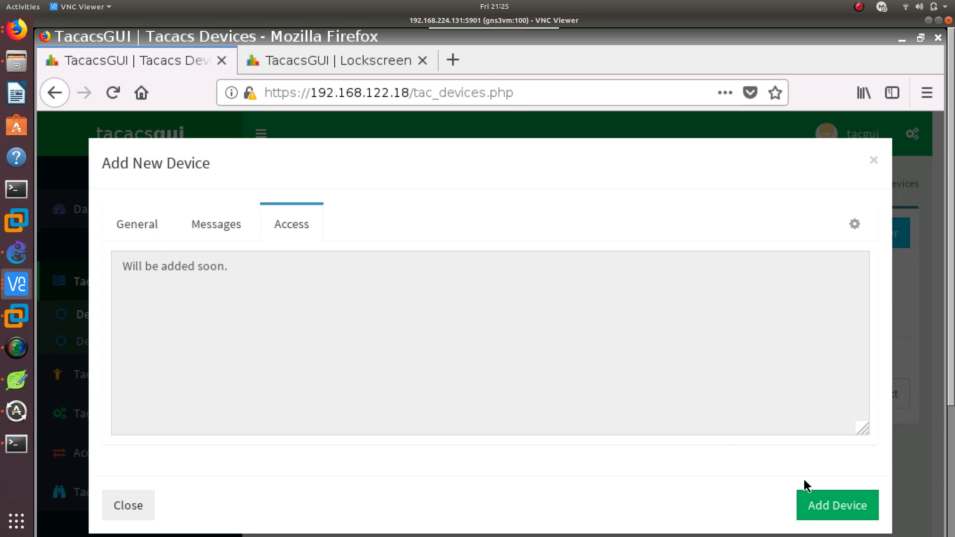
click(831, 503)
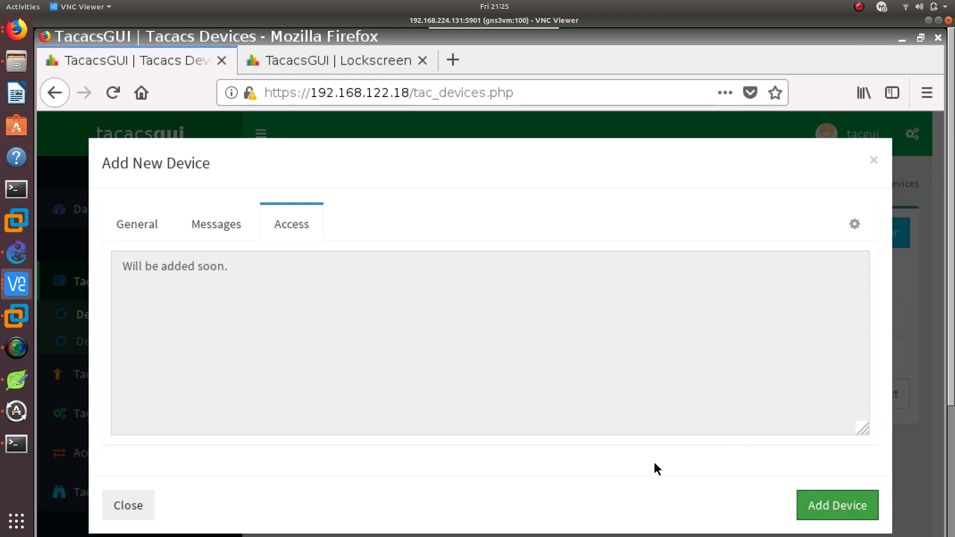
Return to the device's General settings and check which device groups are available
click(157, 221)
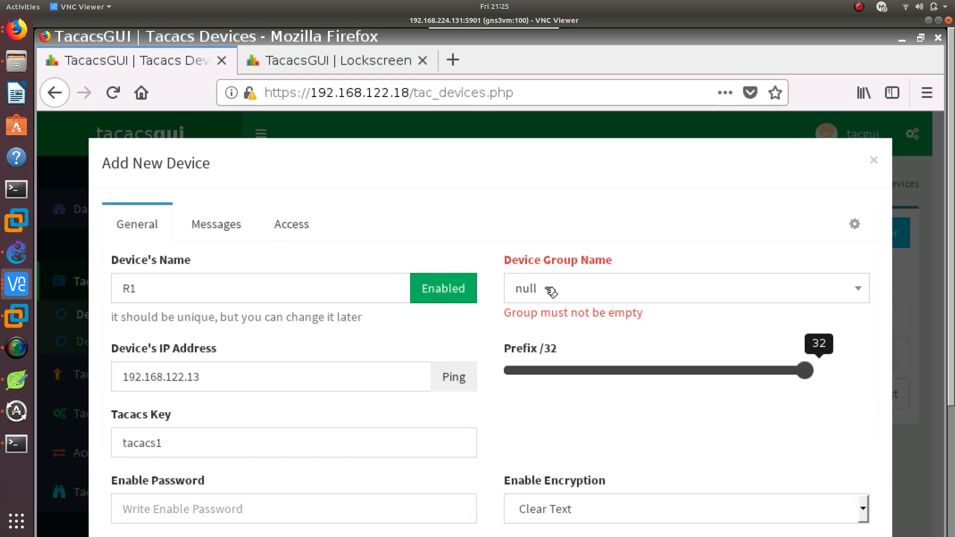
click(620, 297)
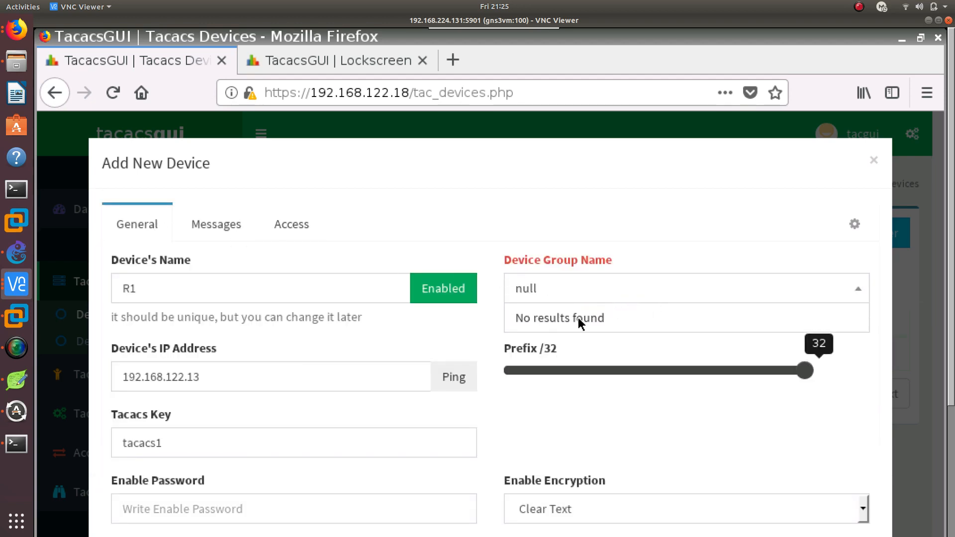
click(559, 294)
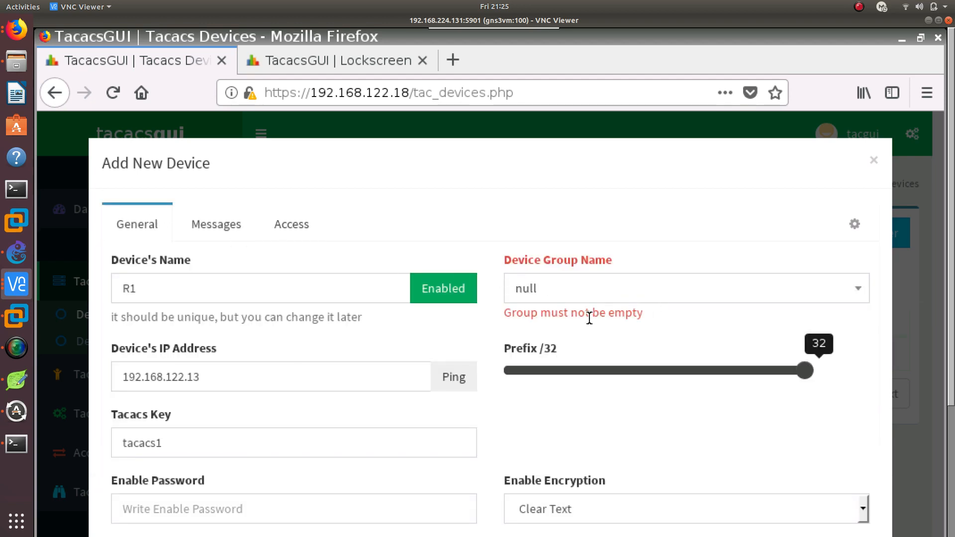
Recheck the available device groups, shrink the VNC Viewer window and try again to add the device
click(558, 294)
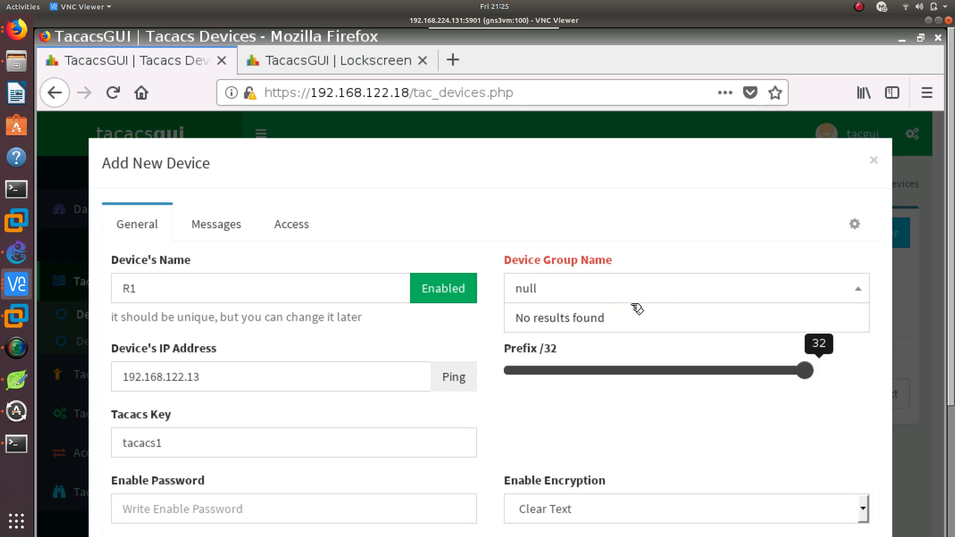
click(579, 408)
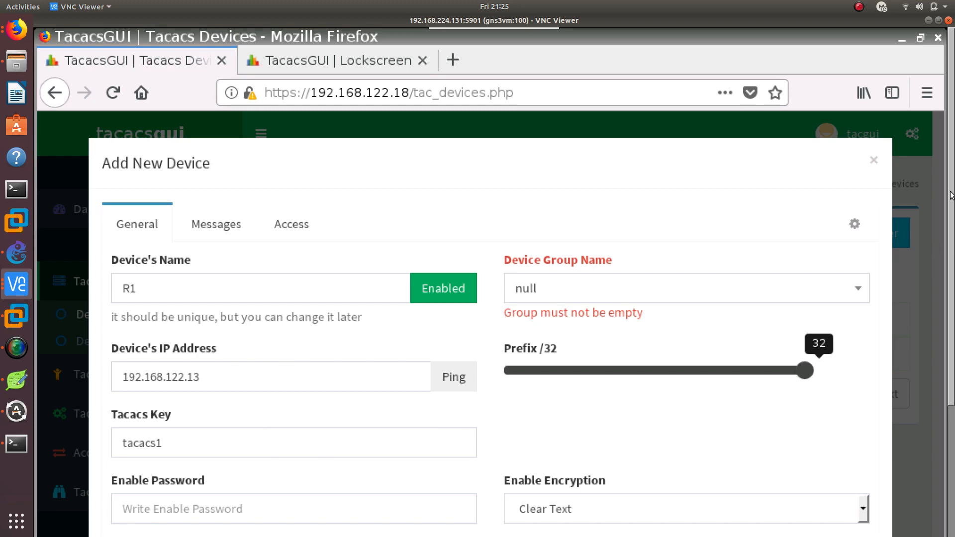
click(938, 21)
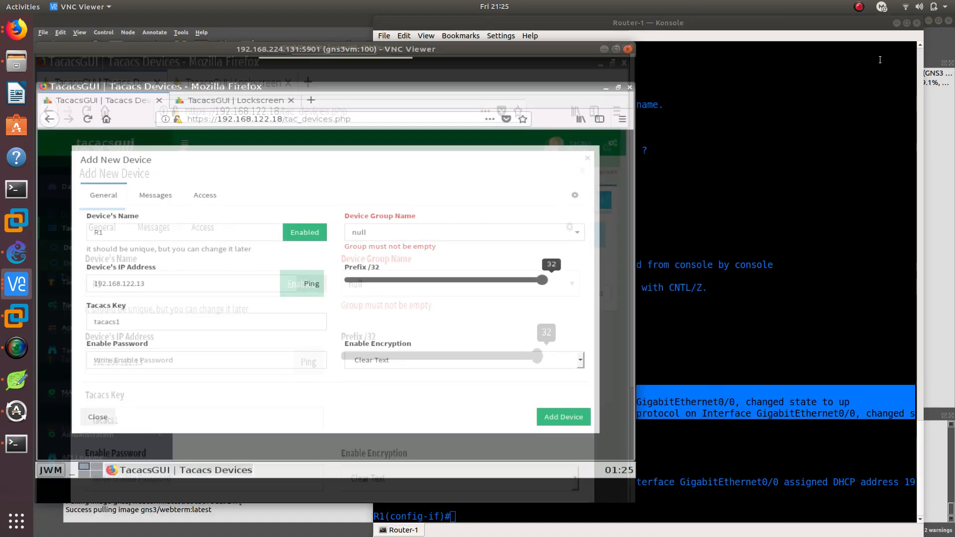
click(481, 413)
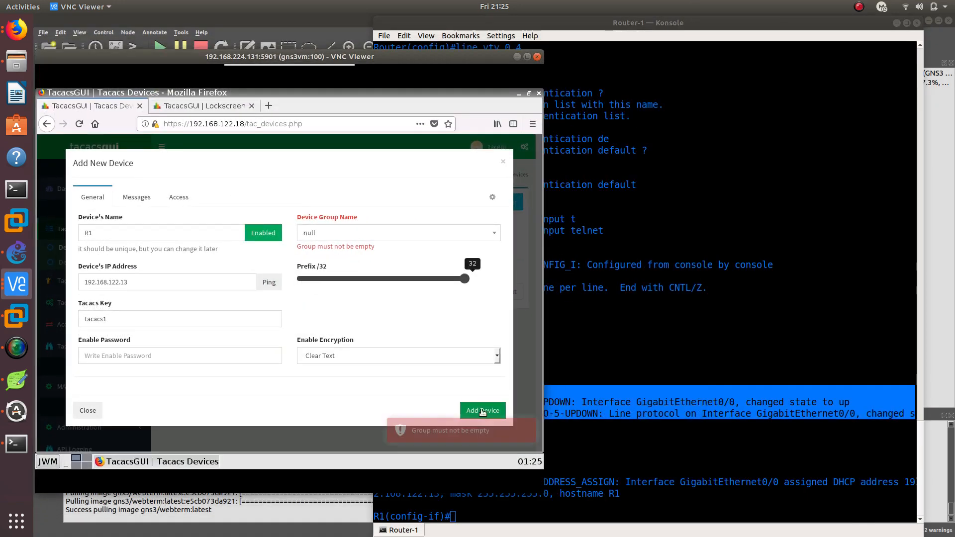
click(491, 233)
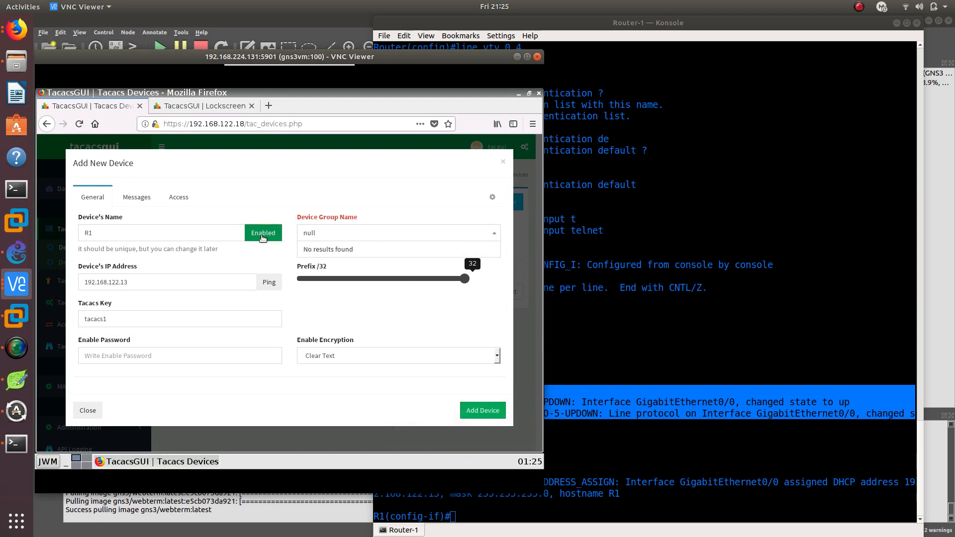
Look through the device's Messages and Access settings, set its prefix to 24 and try to add the device
click(149, 197)
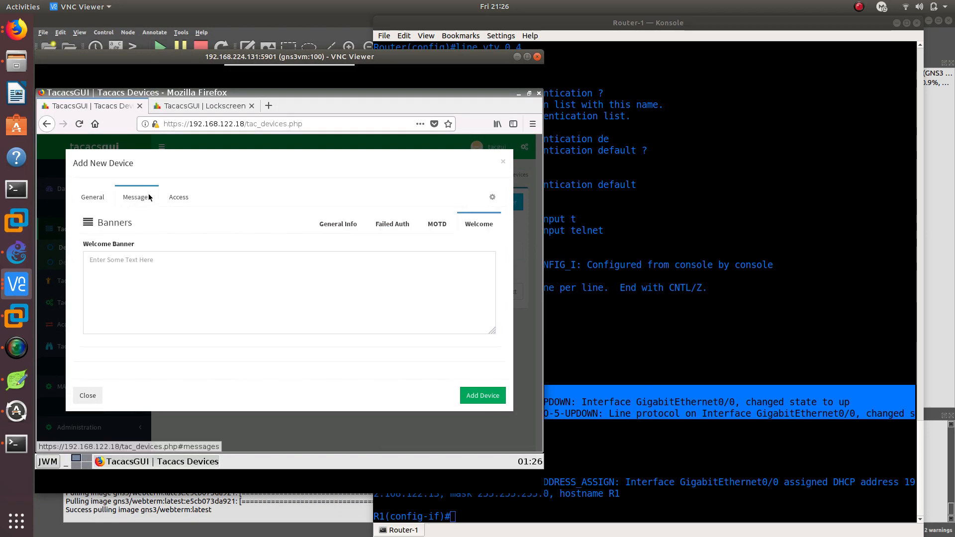
click(179, 198)
click(103, 196)
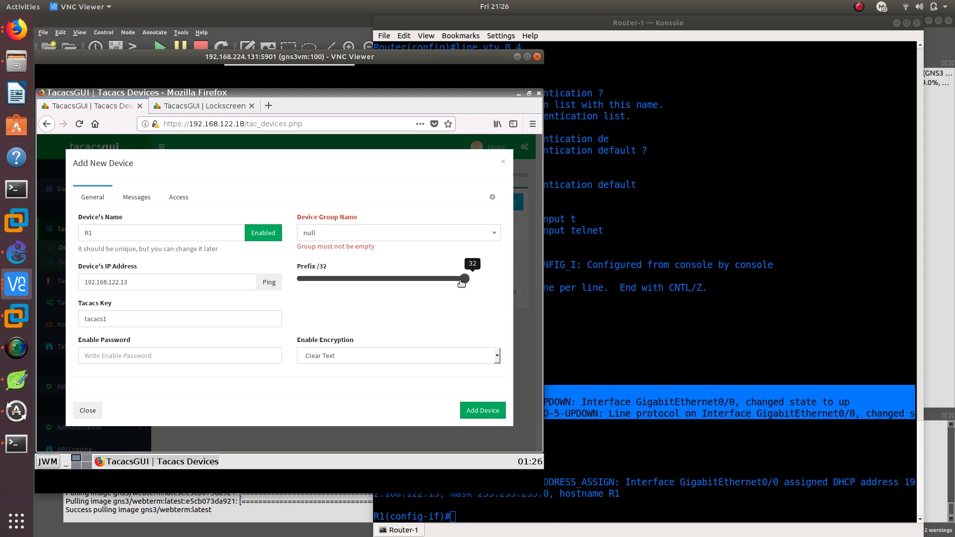
drag(465, 281, 408, 280)
click(485, 411)
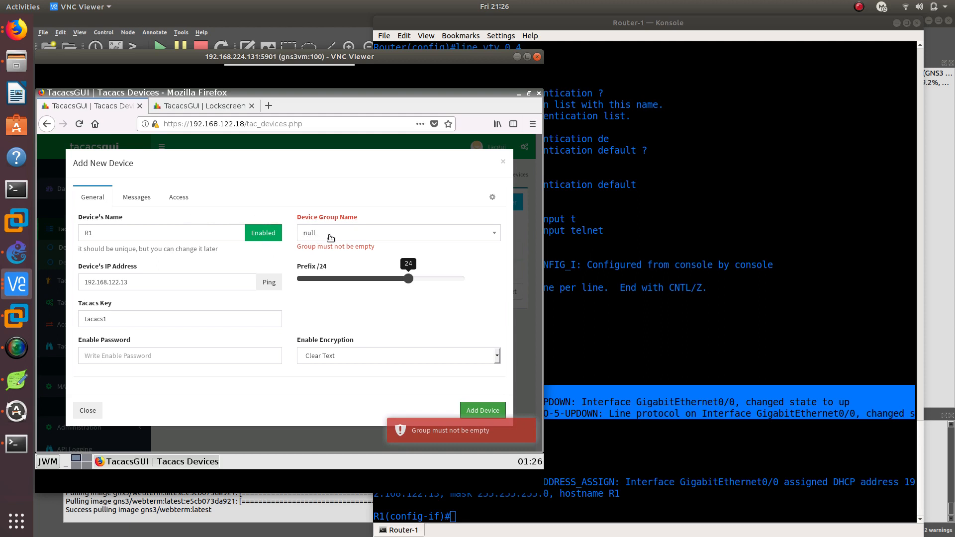
Review the manual configuration, Access and Messages settings, retry adding the device and close its form
click(491, 197)
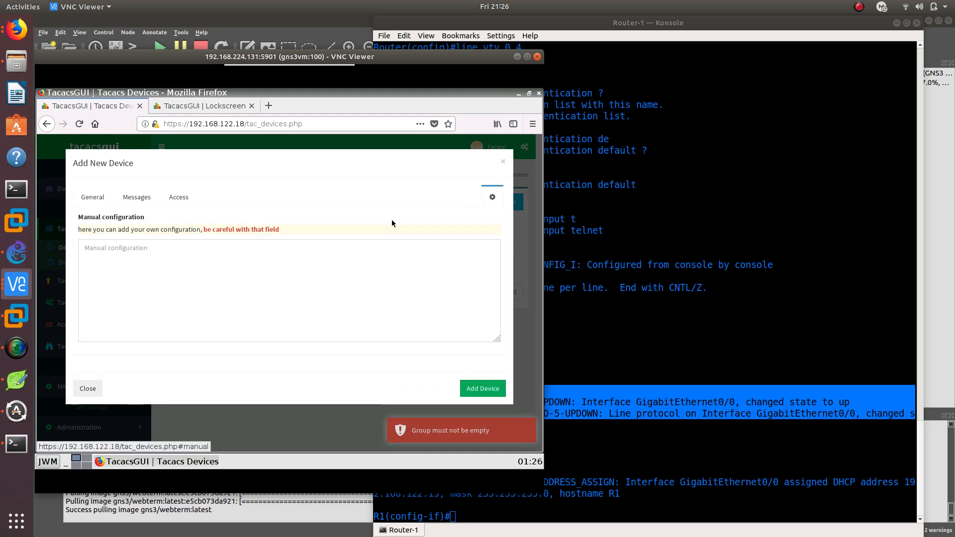
click(179, 198)
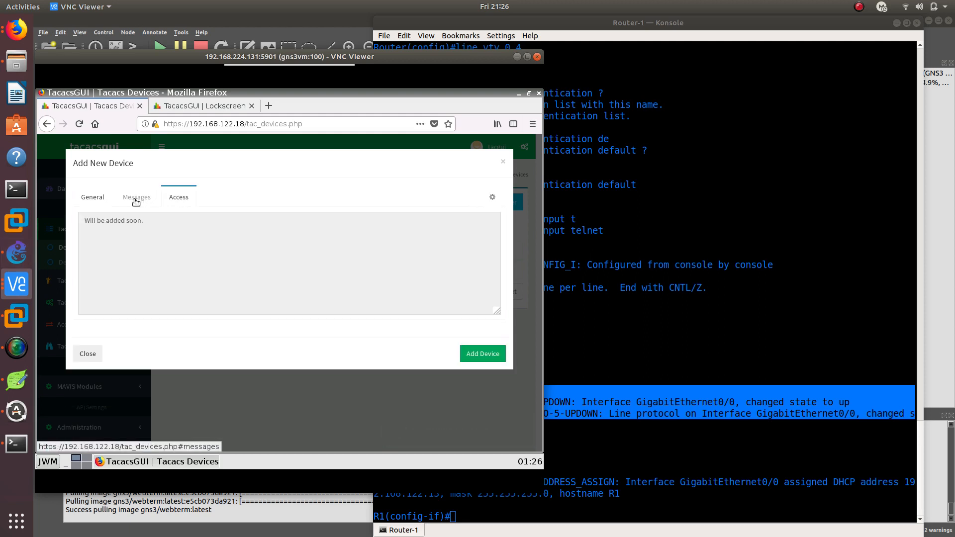
click(135, 197)
click(95, 197)
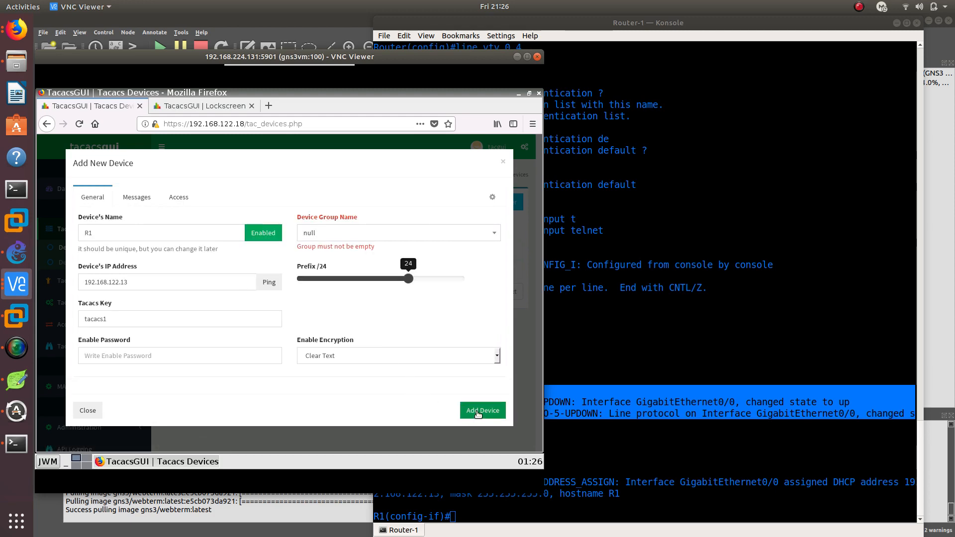
click(475, 411)
click(88, 410)
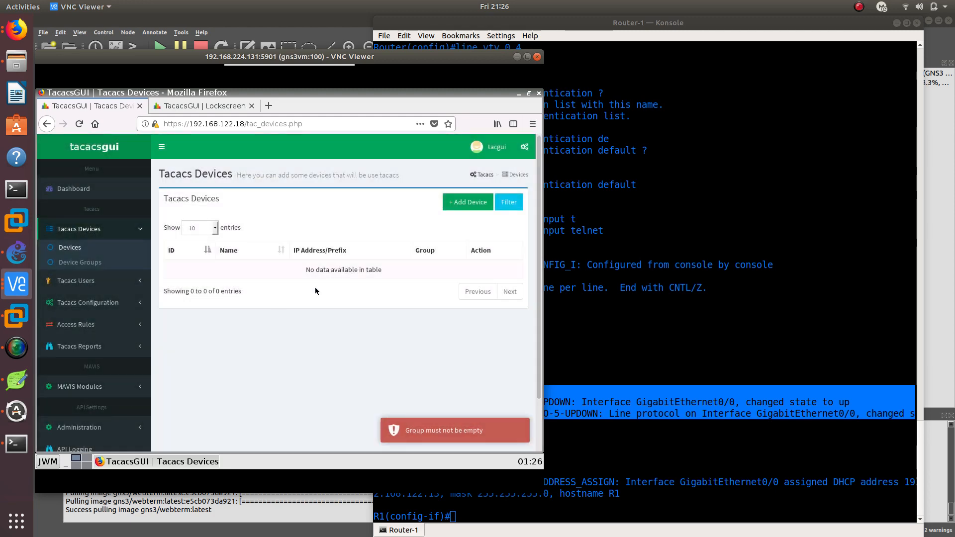
Start a fresh device entry and check which device groups it offers
click(472, 212)
click(323, 234)
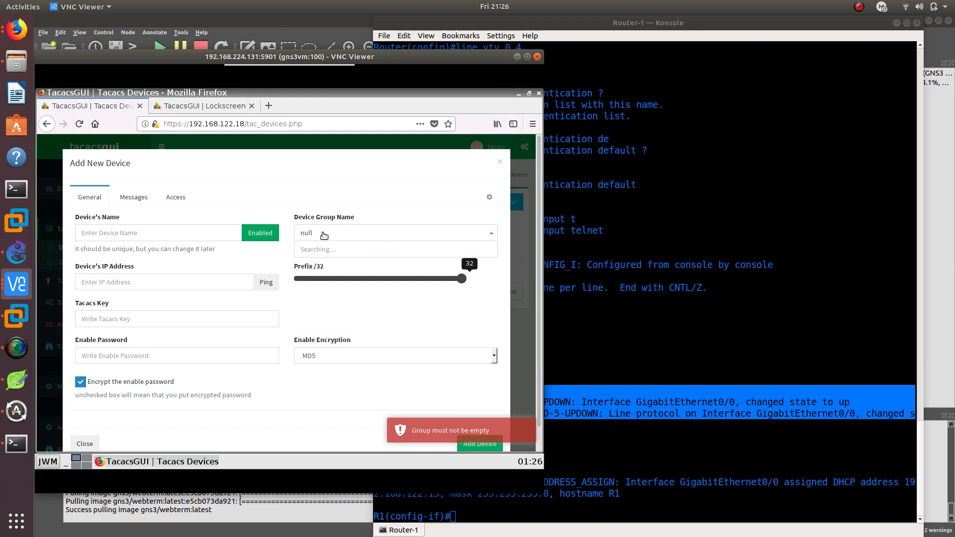
click(322, 251)
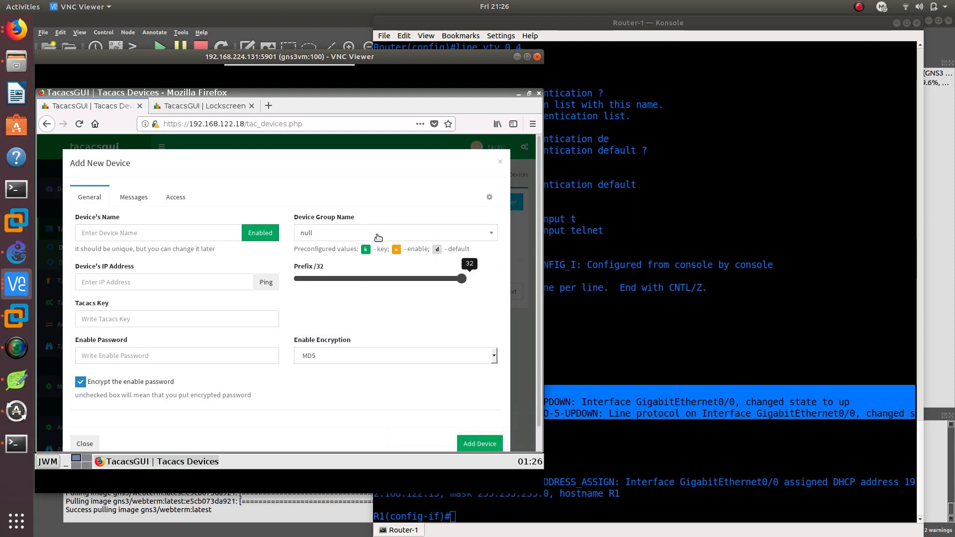
click(378, 237)
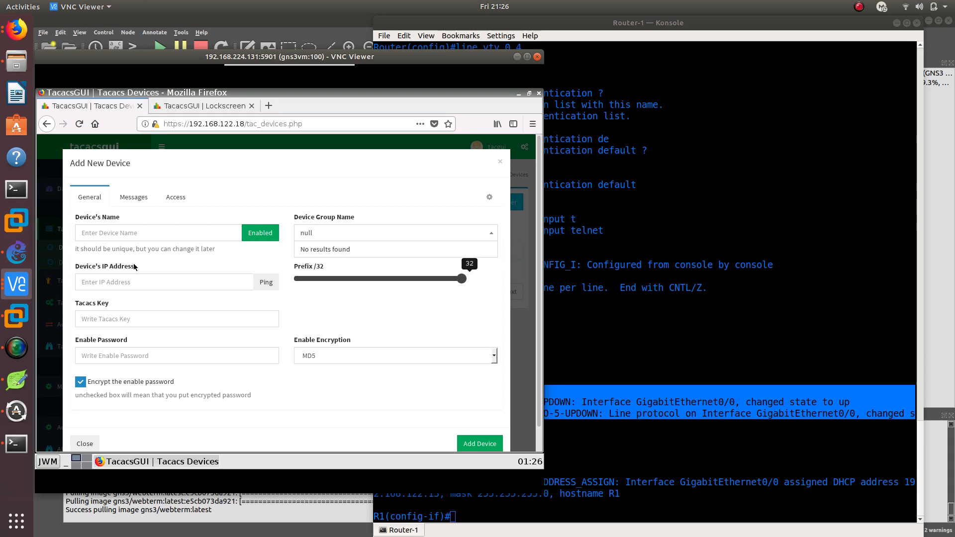
Enter device name R1, IP address 192.168.122.13 and the Tacacs key, disable enable-password encryption and try to add the device
click(164, 233)
text(R1)
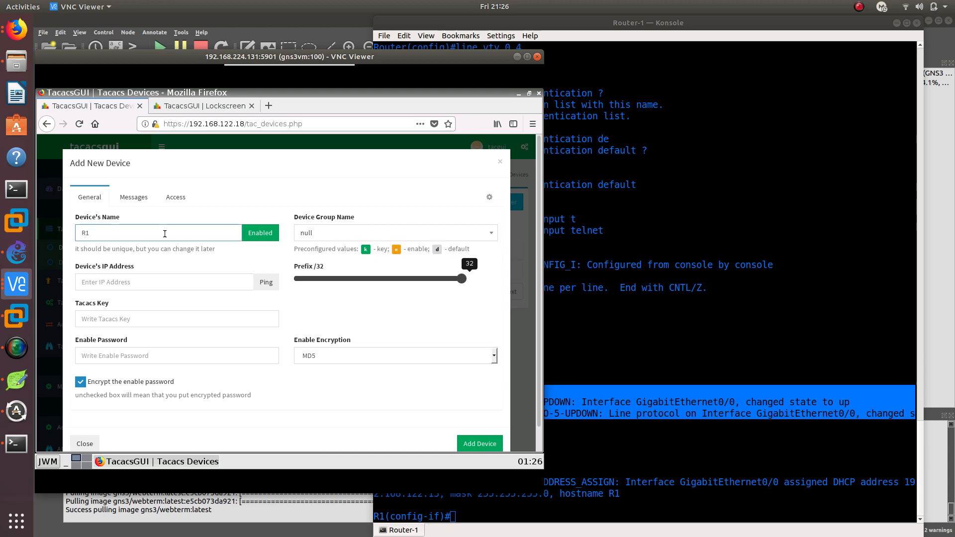
click(139, 283)
text(192.168.122.13)
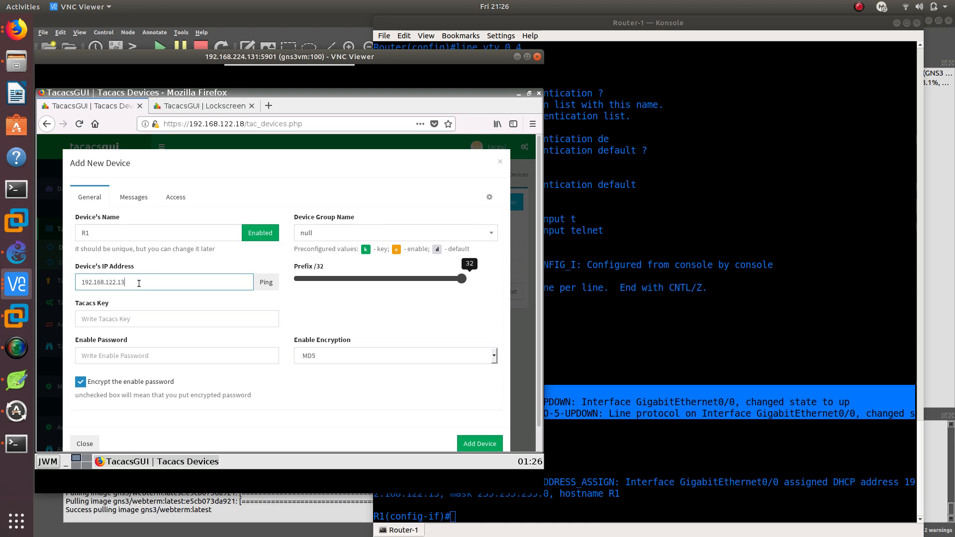
click(137, 314)
text(tacacs1)
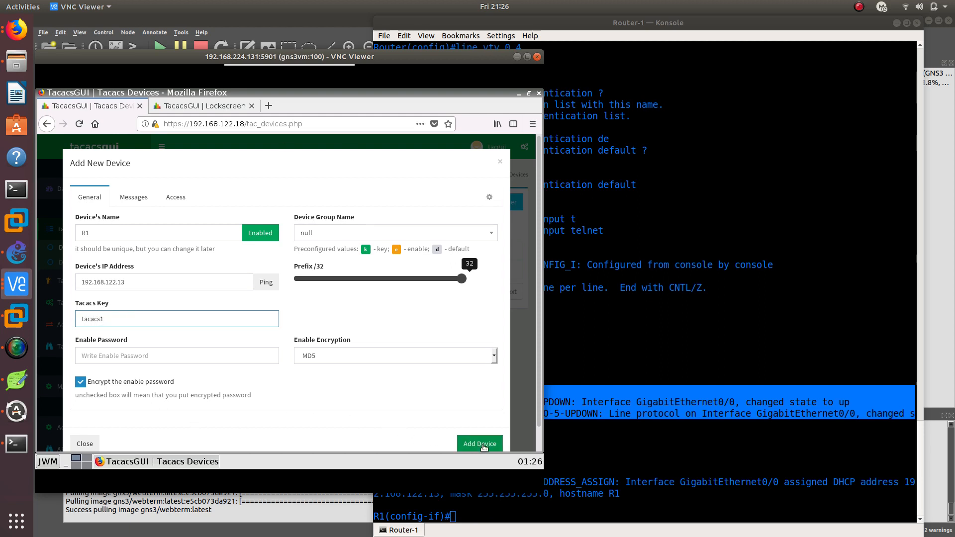
click(147, 384)
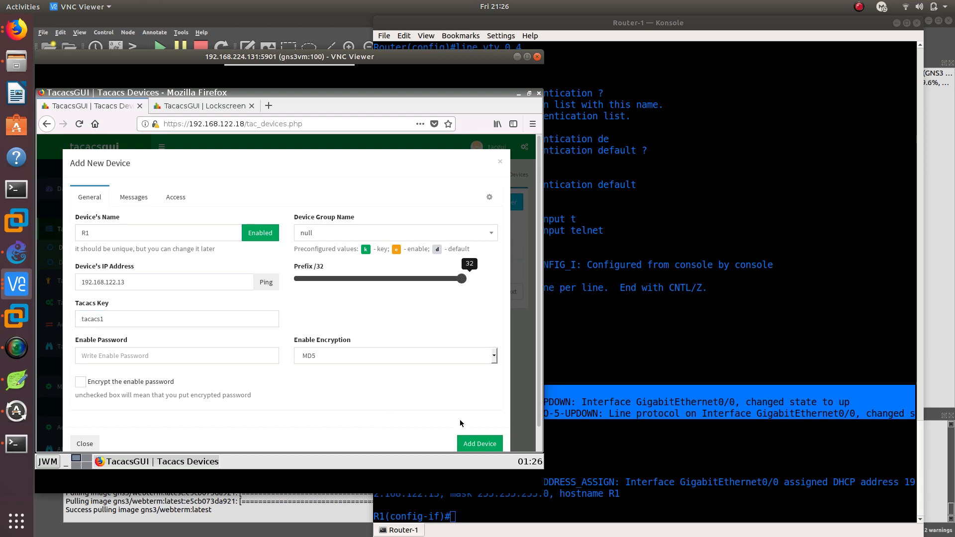
click(491, 444)
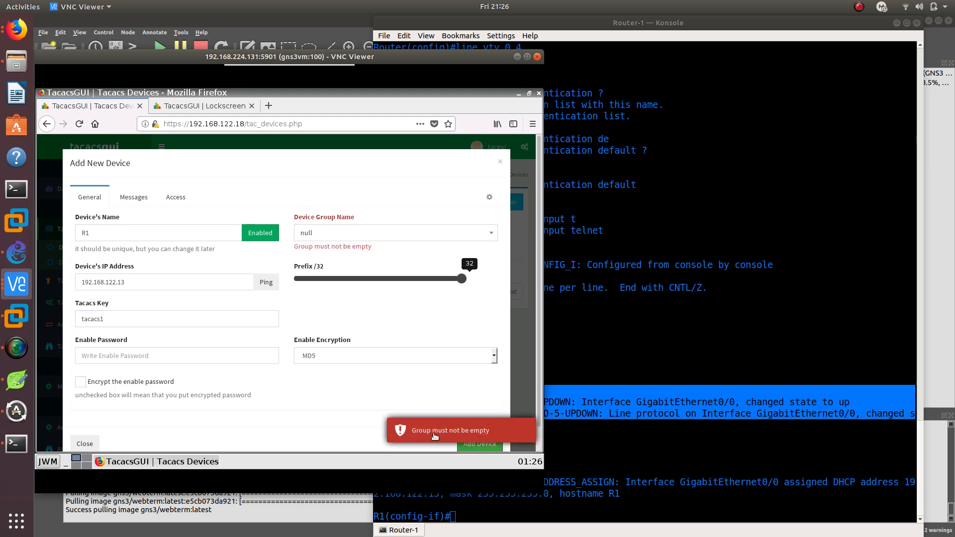
Check the device group choices once more and close the new device form without saving
click(375, 235)
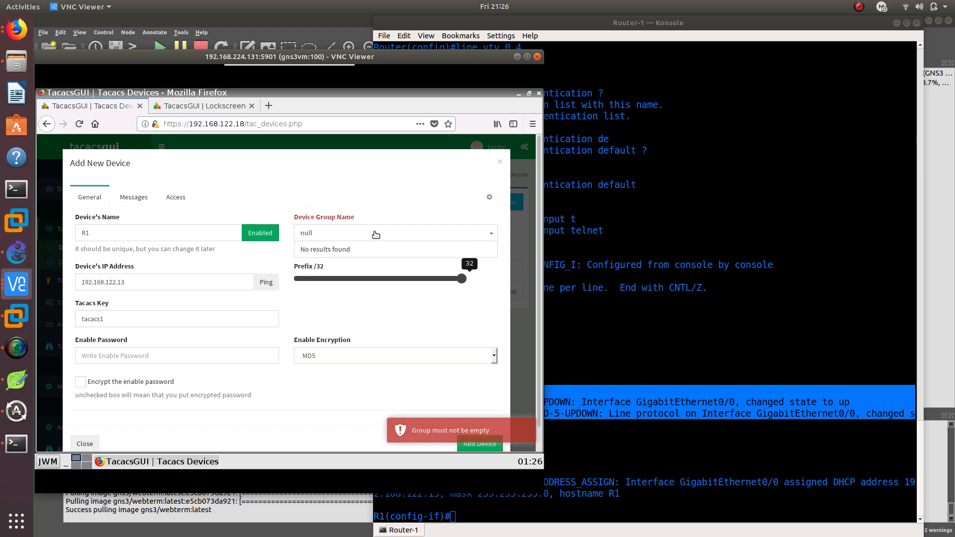
click(331, 235)
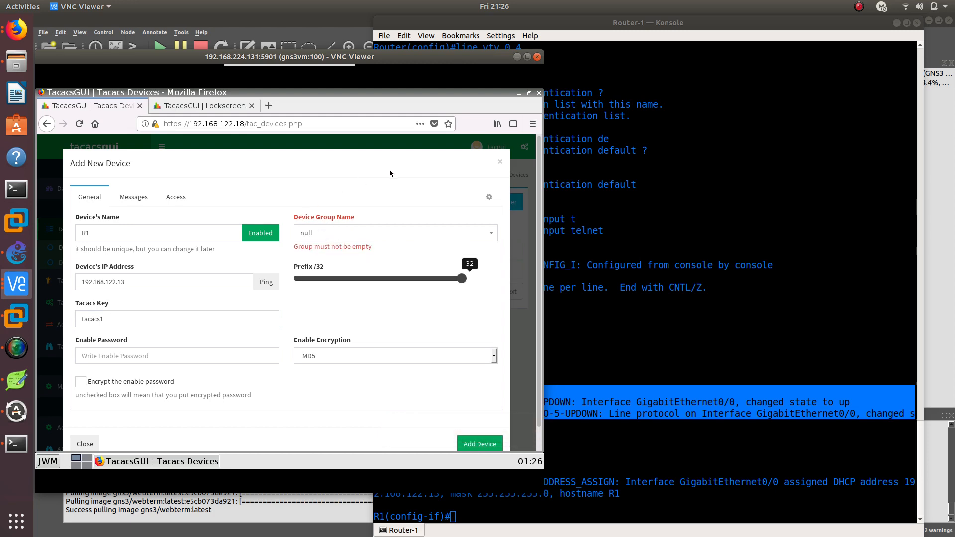
click(83, 443)
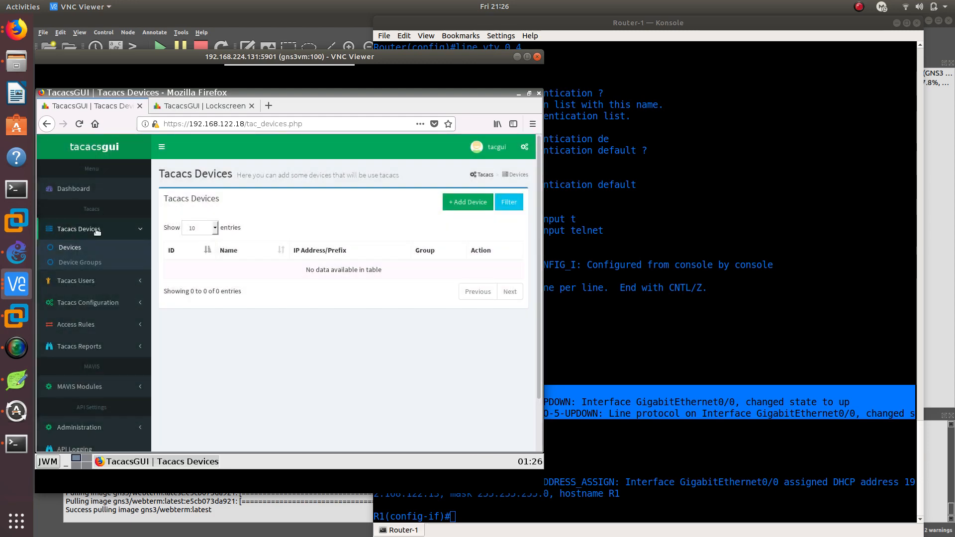
Create a Tacacs device group named test with its Tacacs key and Clear Text enable encryption
click(86, 268)
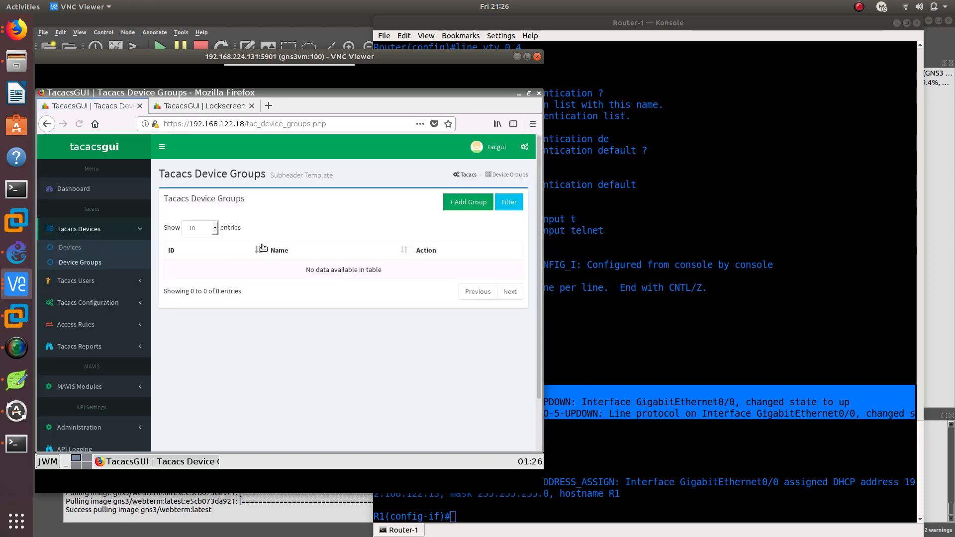
click(468, 202)
click(110, 232)
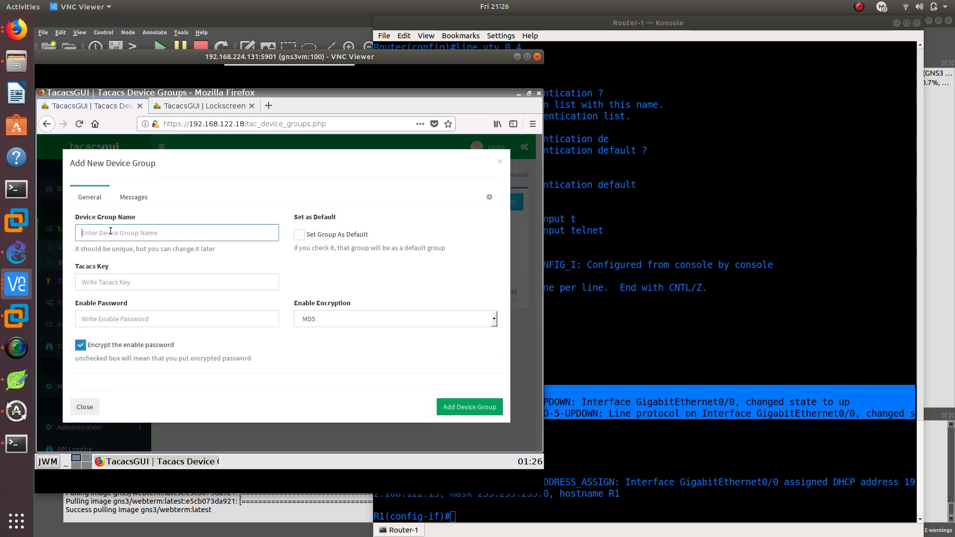
text(test)
key(Tab)
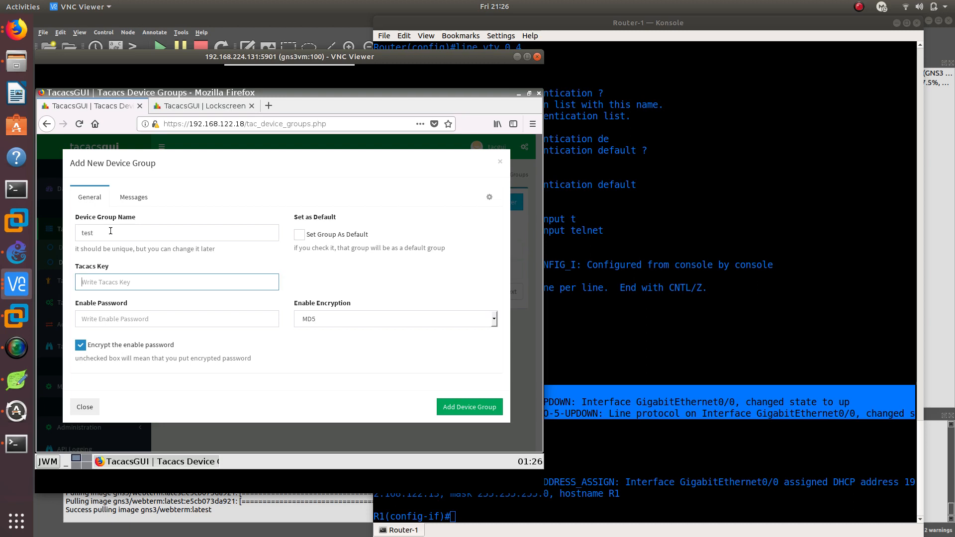
text(test)
click(312, 319)
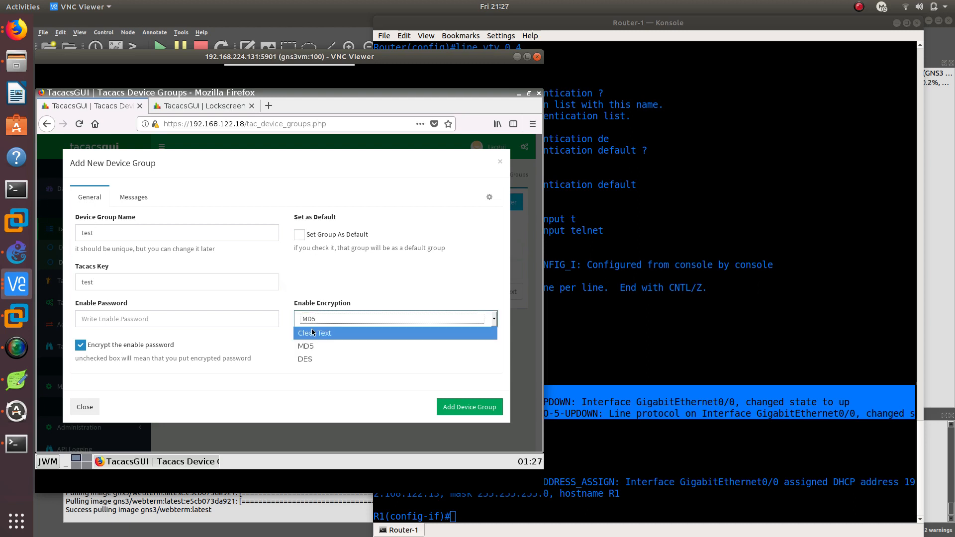
click(309, 332)
click(464, 378)
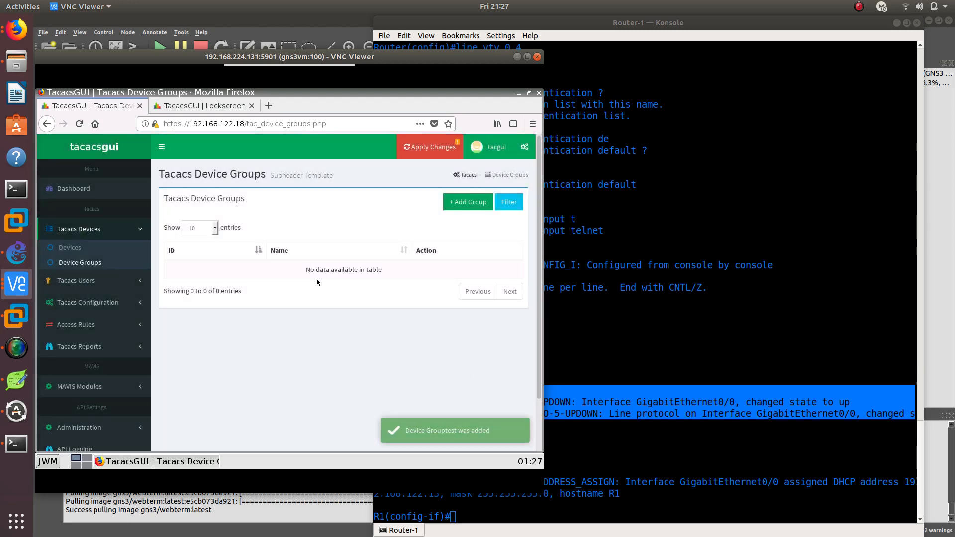
Start a new Tacacs device and assign it to the device group test
click(69, 247)
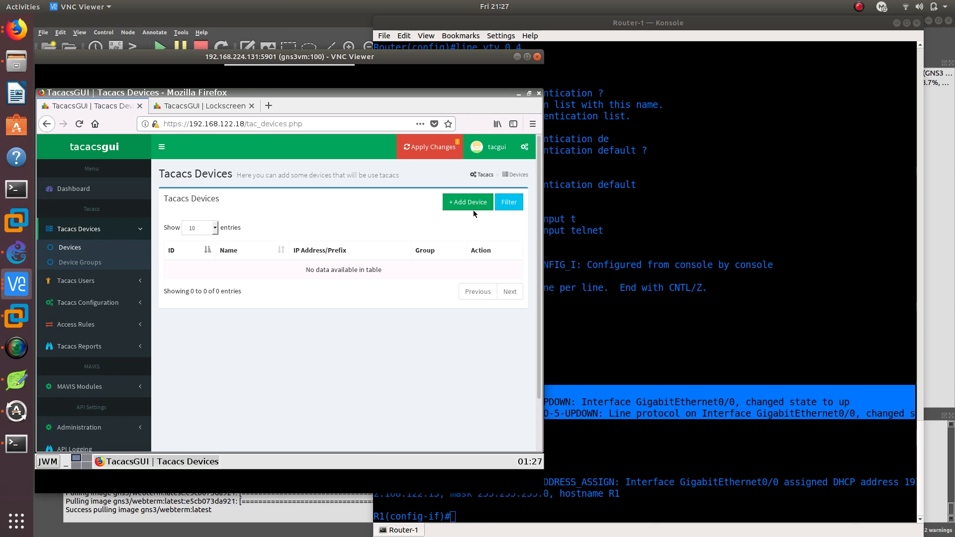
click(470, 203)
click(323, 236)
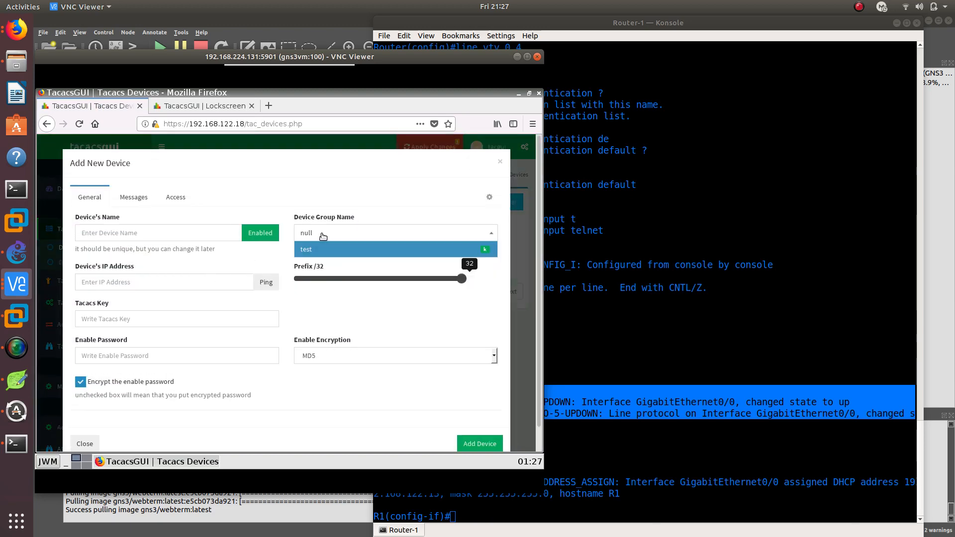
click(326, 253)
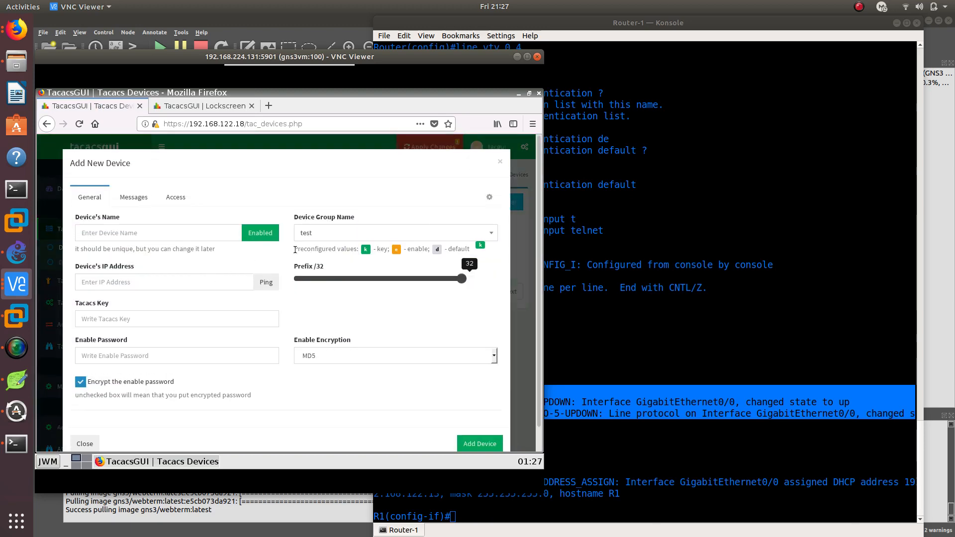
Name the new device R1, set its IP address to 192.168.122.13 and enter its Tacacs key
click(194, 237)
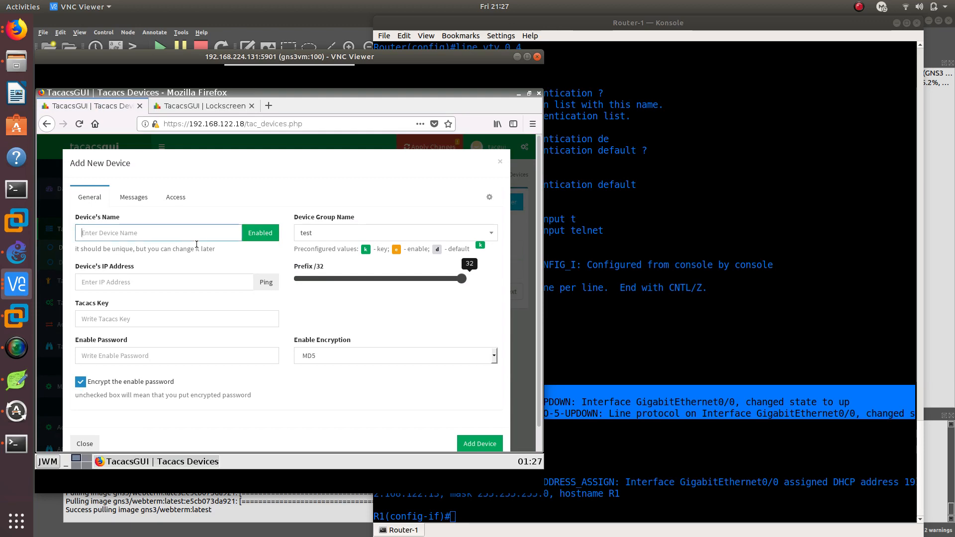
text(R1)
click(130, 286)
text(192.168.)
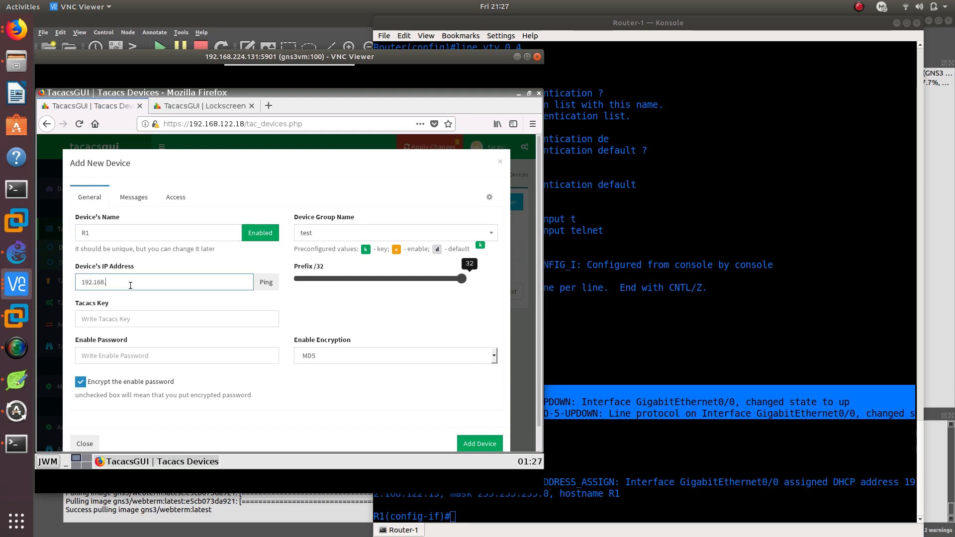
text(122.13)
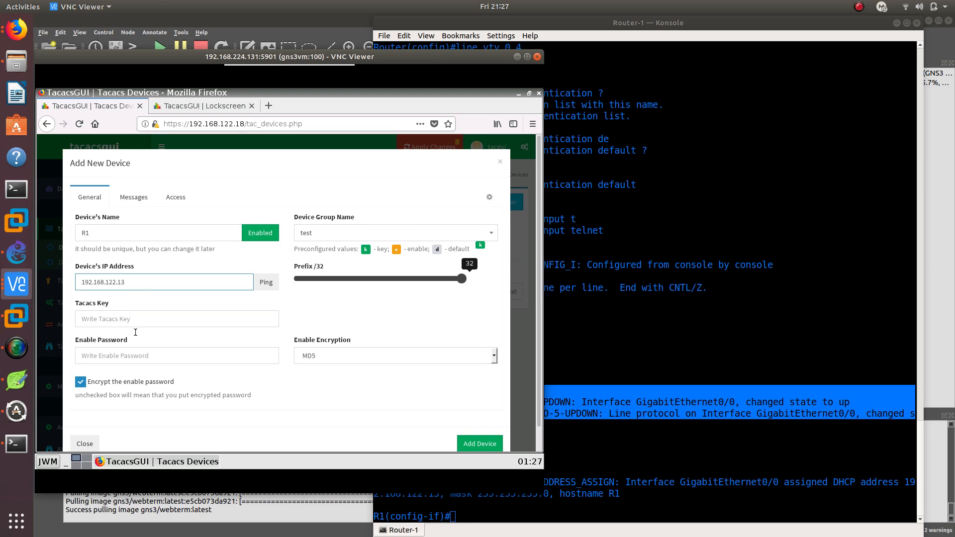
click(117, 319)
text(tacacs1)
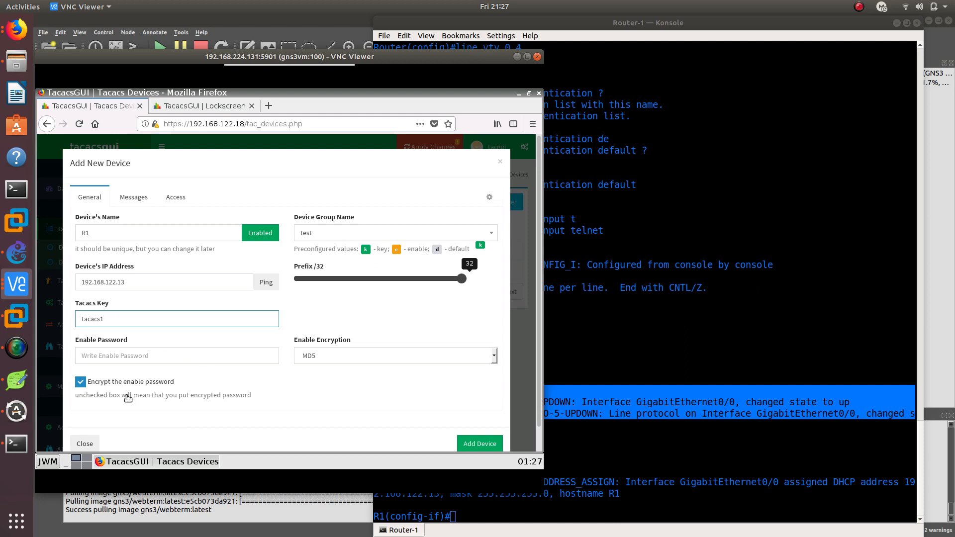
Turn off encryption of the enable password, set the enable encryption to Clear Text and add device R1
click(80, 382)
click(343, 355)
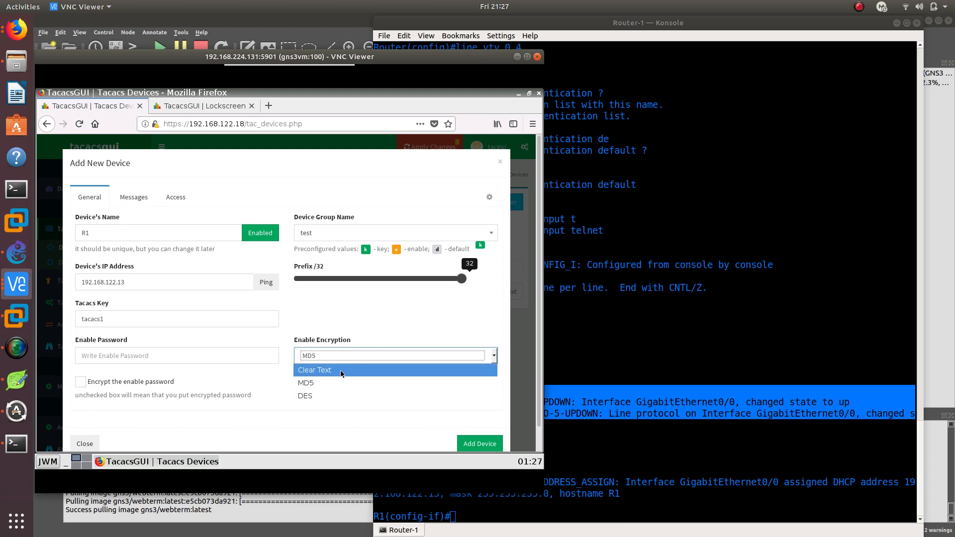
click(341, 370)
click(481, 410)
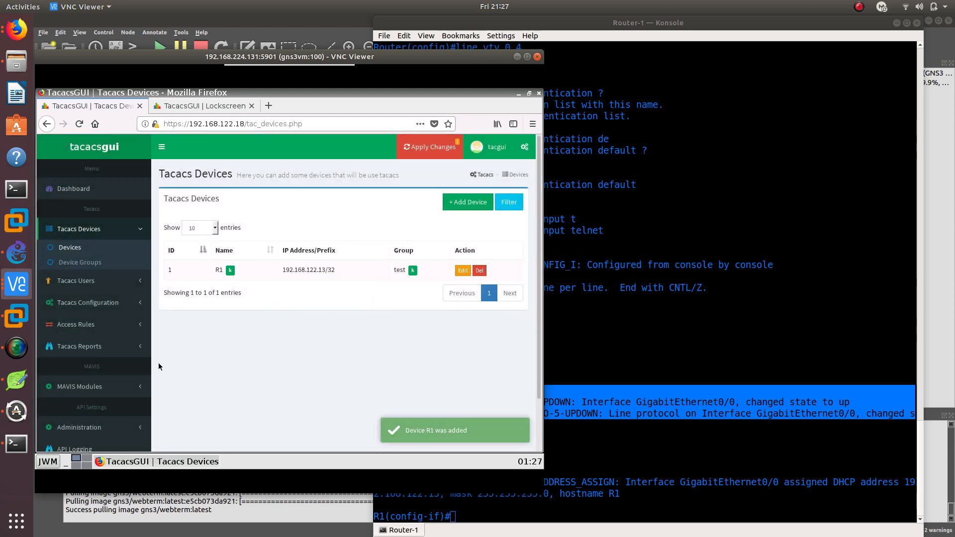
Check the Tacacs device groups list, and inspect the username and login password in the admin Tacacs user's general settings
click(94, 265)
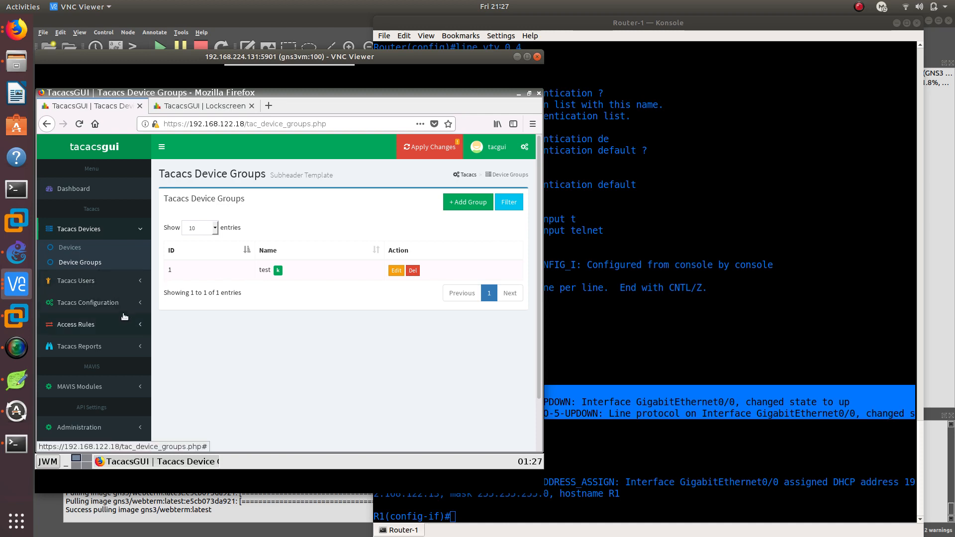
click(69, 282)
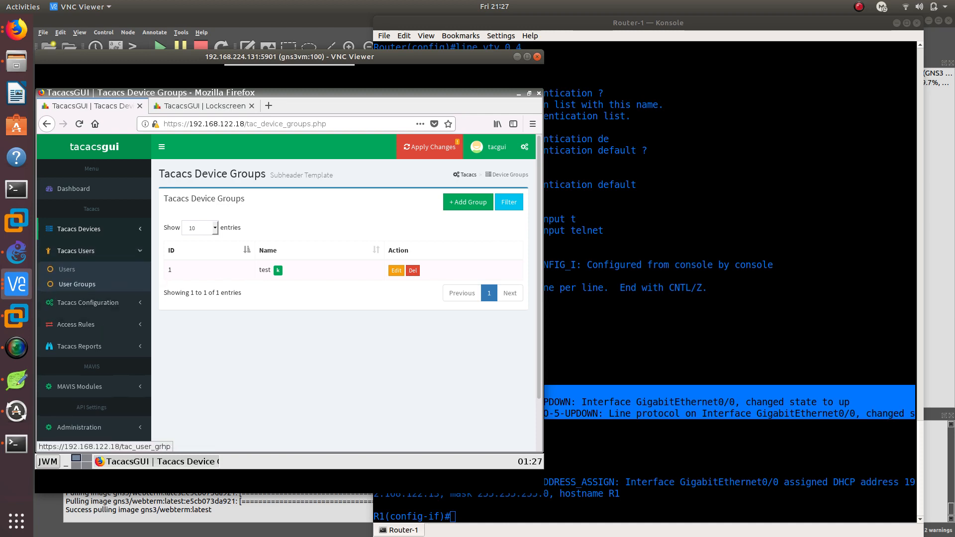
click(59, 269)
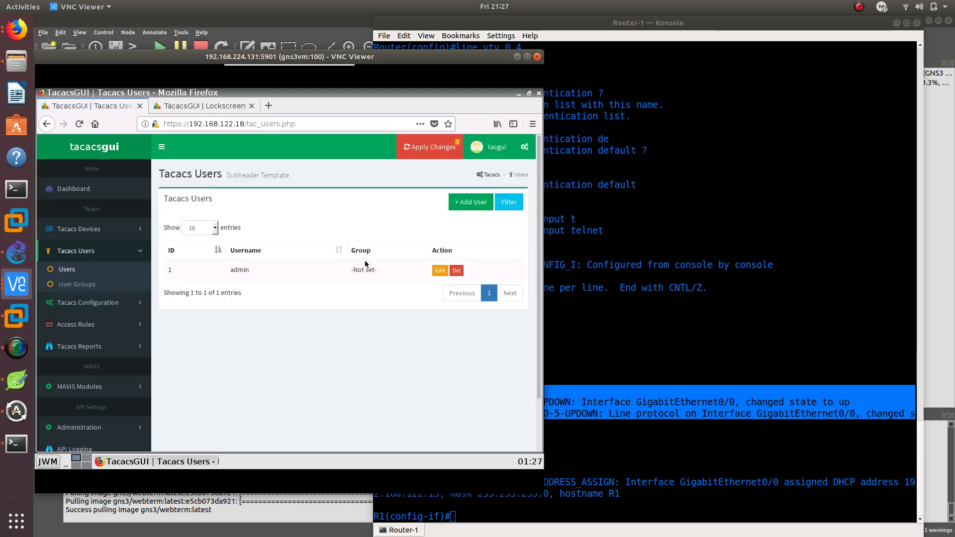
click(439, 270)
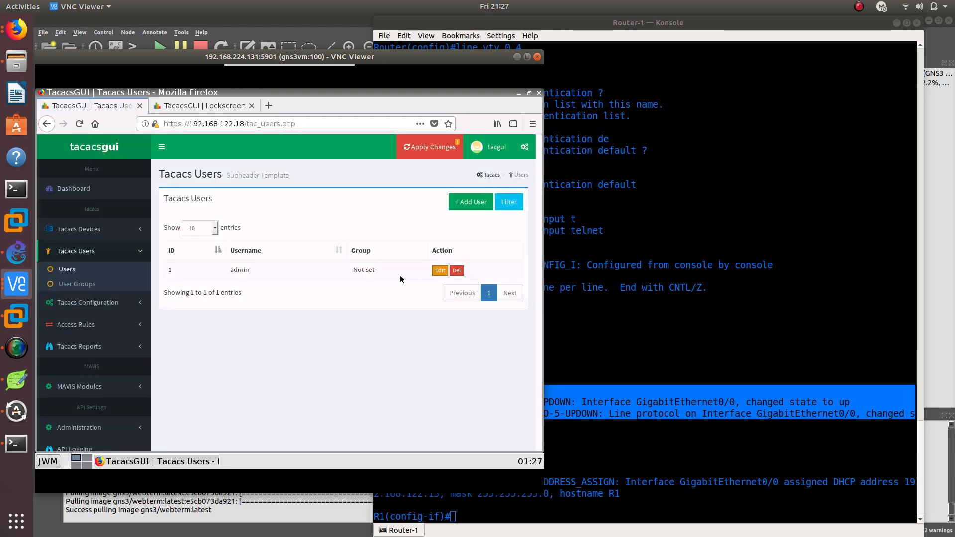
double_click(172, 232)
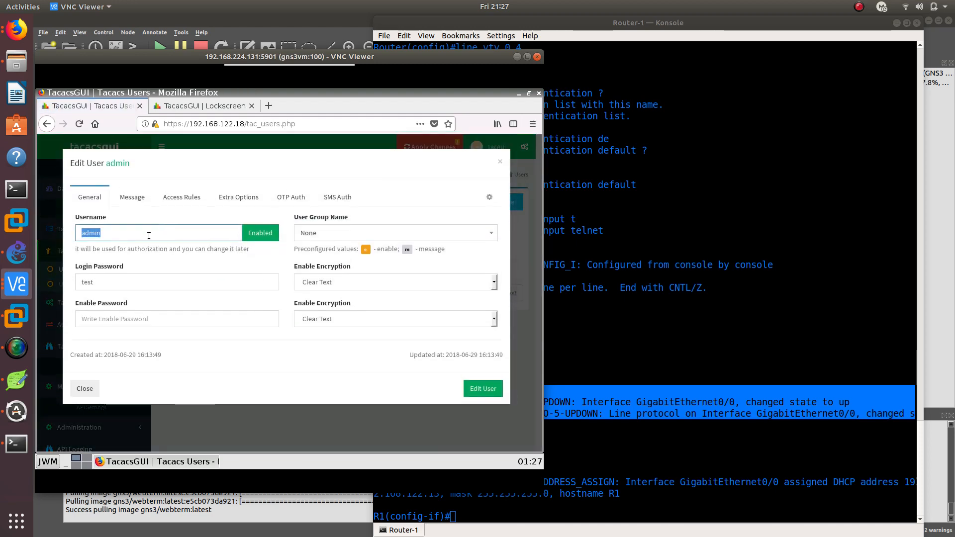
double_click(118, 284)
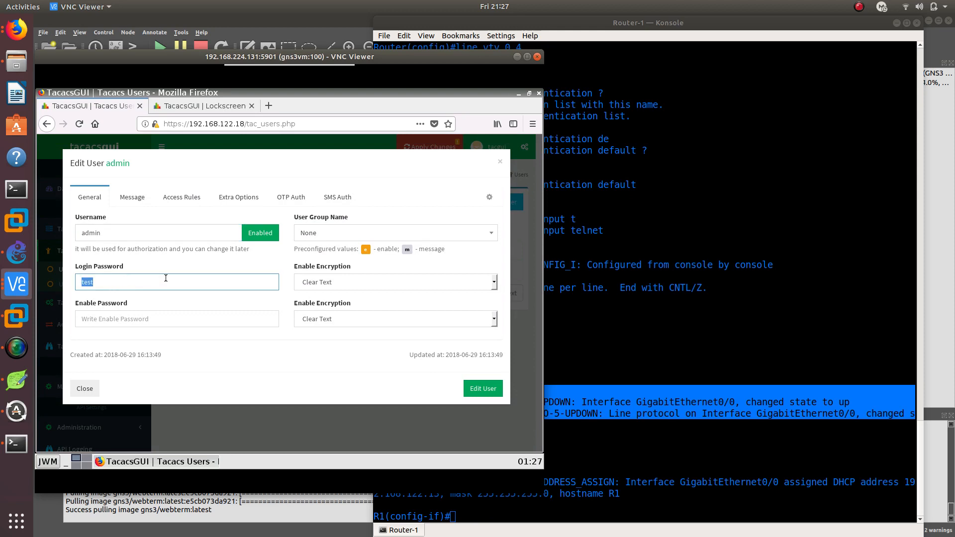
Review the admin user's message, access rule, extra option, OTP and SMS settings, try saving the user, and close the form
click(132, 198)
click(183, 198)
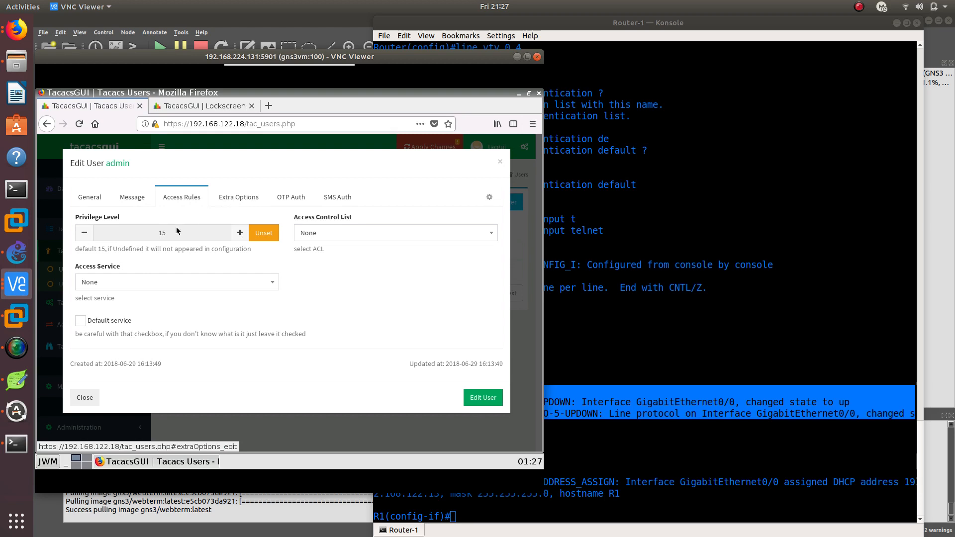
click(243, 198)
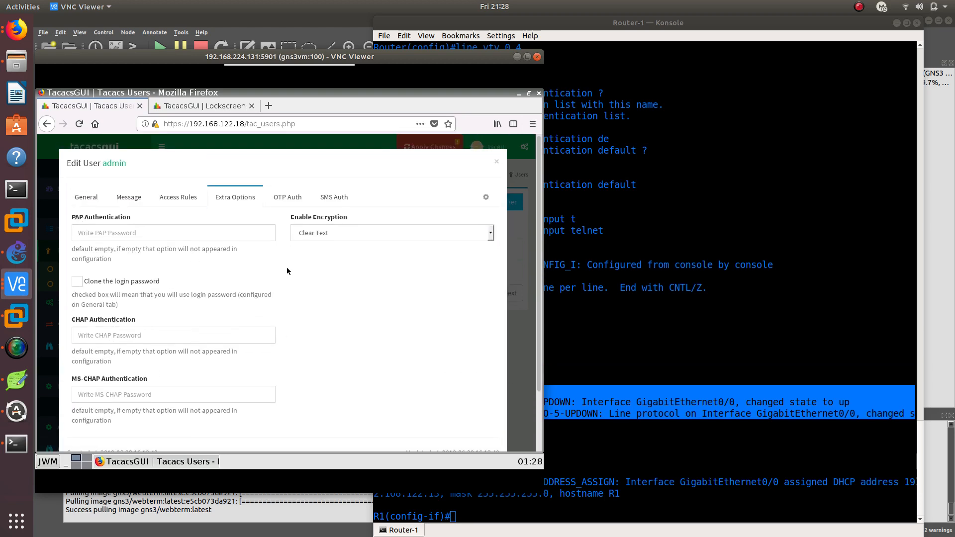
click(296, 198)
click(345, 200)
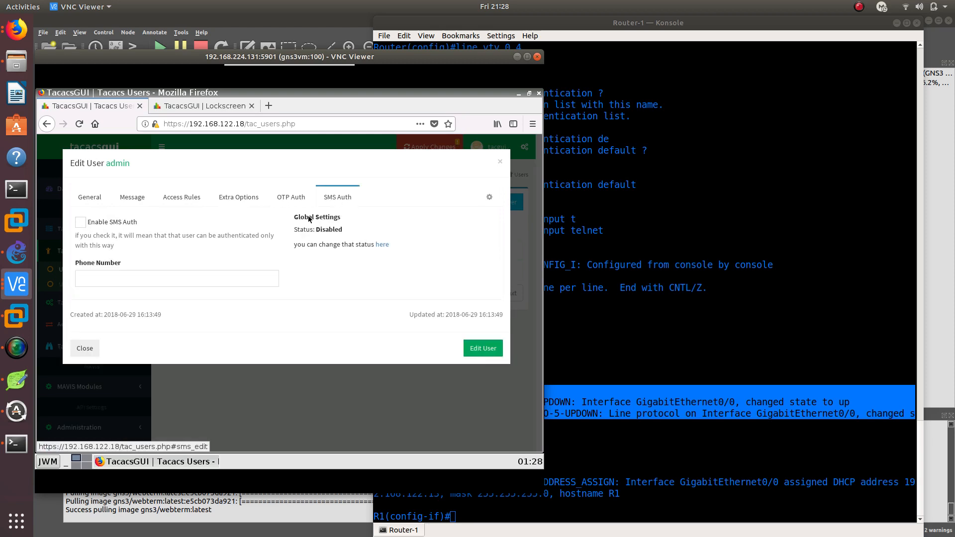
click(483, 348)
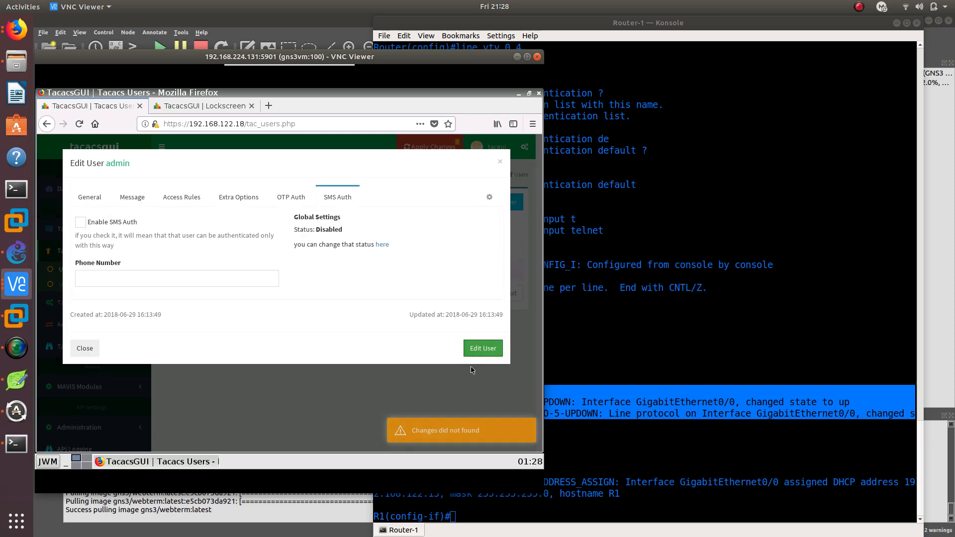
click(102, 198)
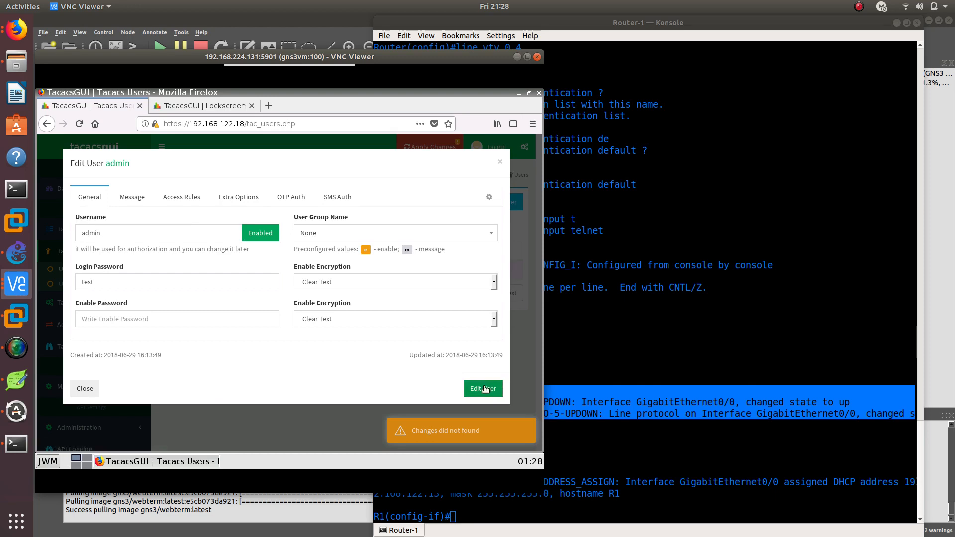
click(500, 163)
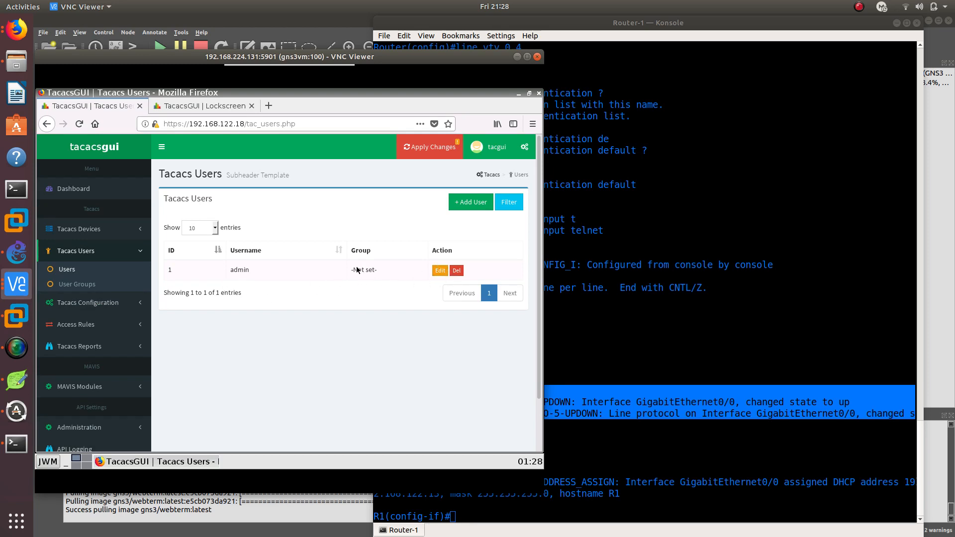
Review the Tacacs global settings from the daemon status and listening port through the manual configuration, and apply them
click(107, 303)
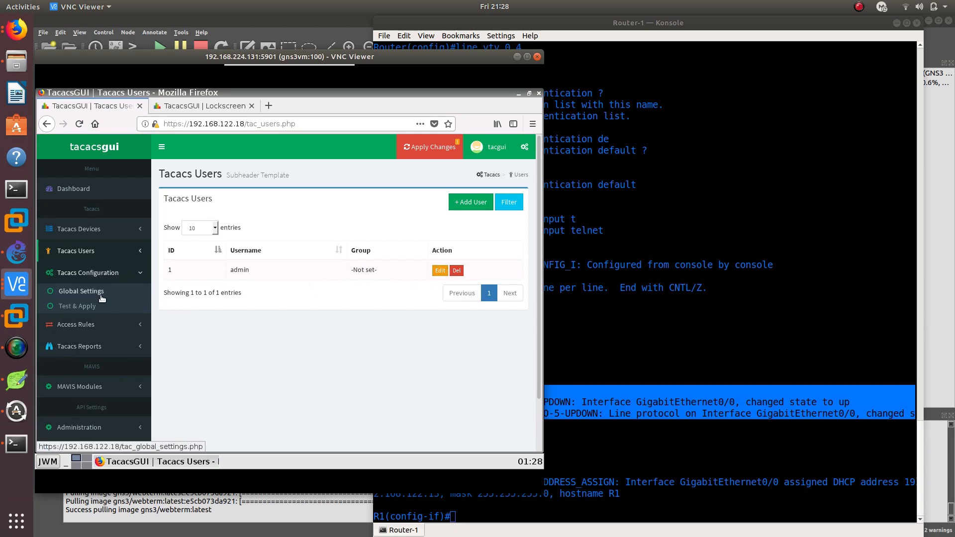
click(101, 296)
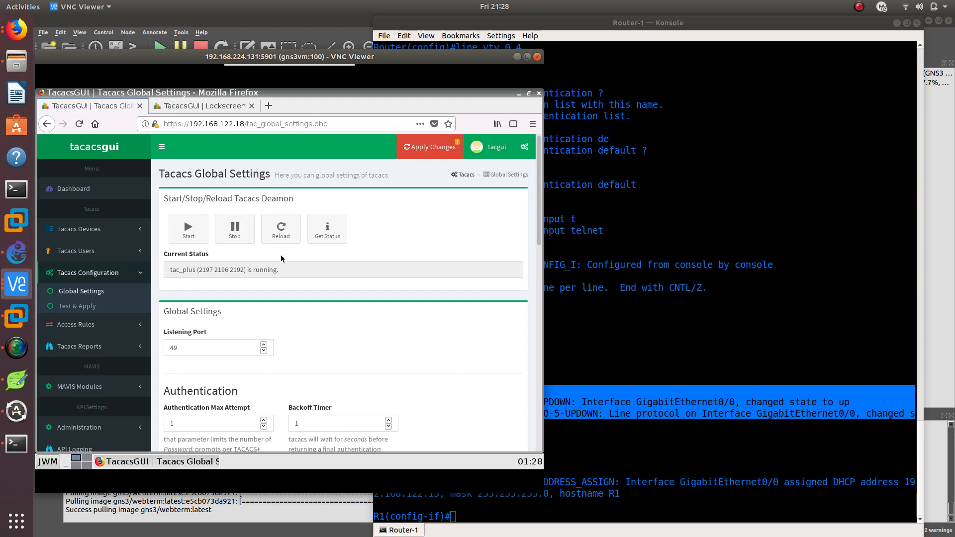
scroll(280, 258, down, 8)
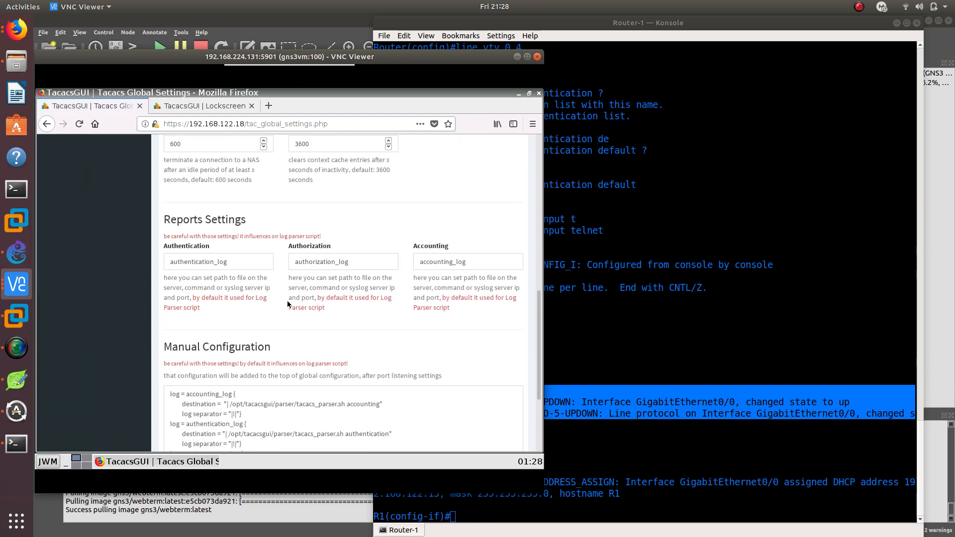
scroll(288, 304, up, 10)
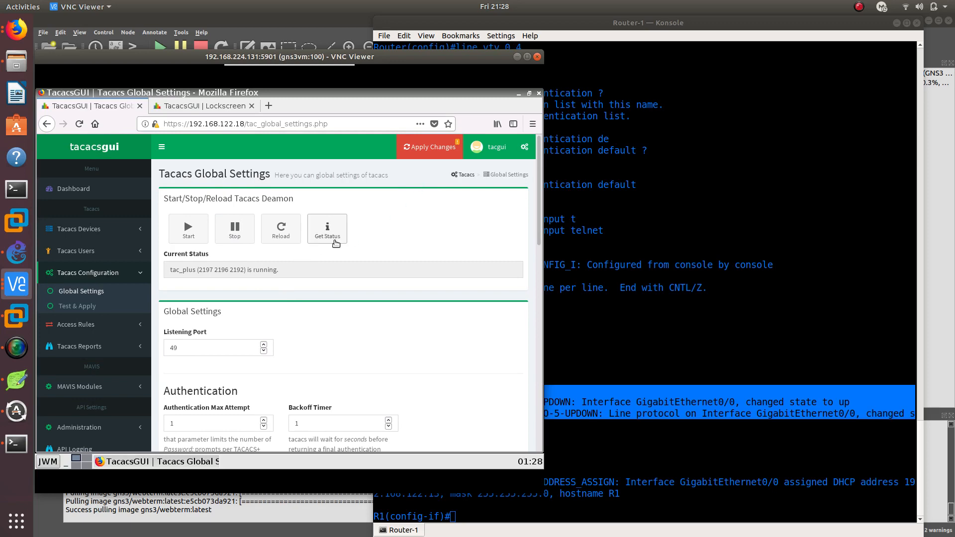
scroll(320, 301, down, 3)
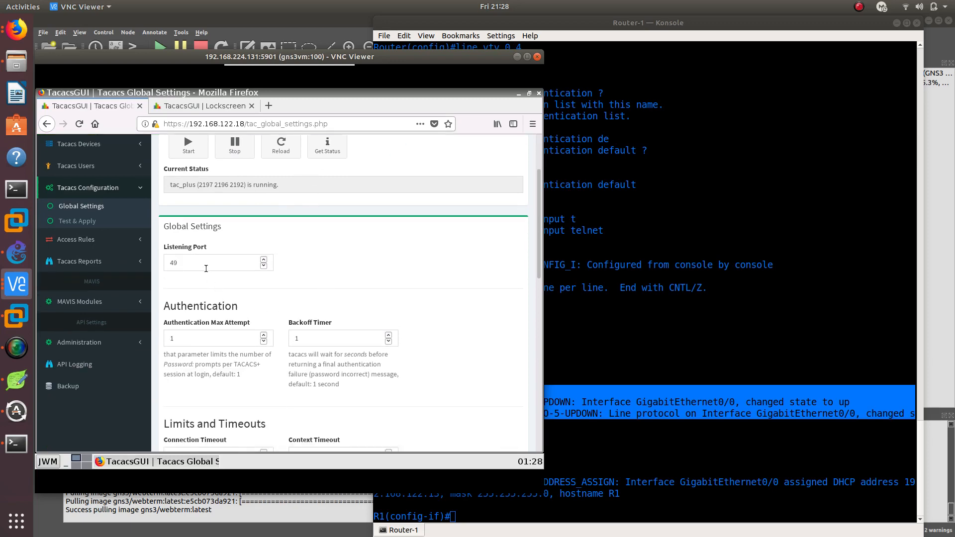
scroll(342, 314, down, 5)
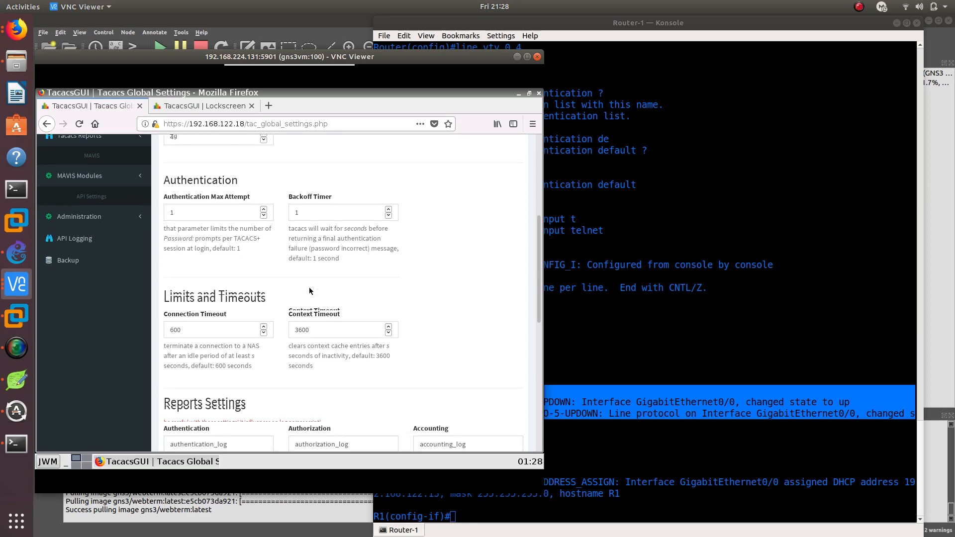
scroll(257, 317, down, 4)
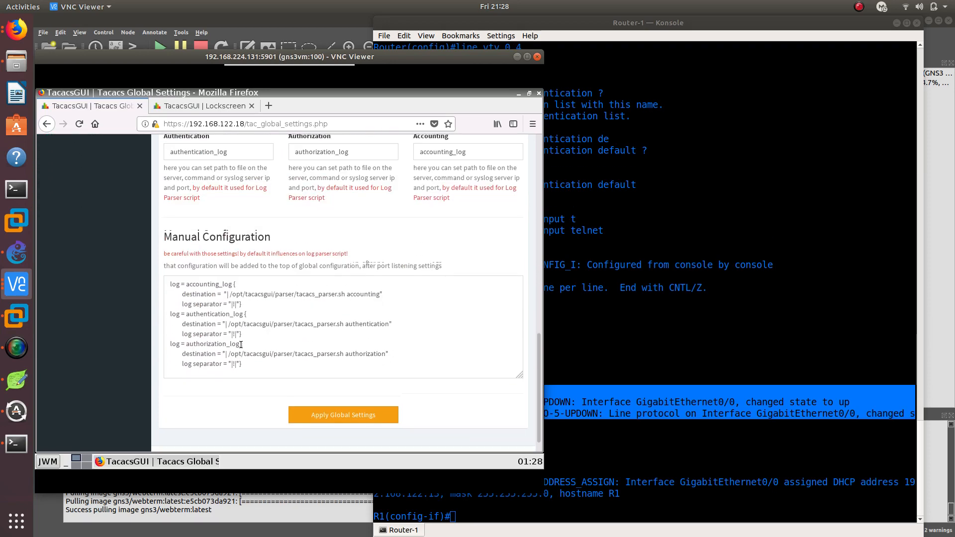
click(343, 395)
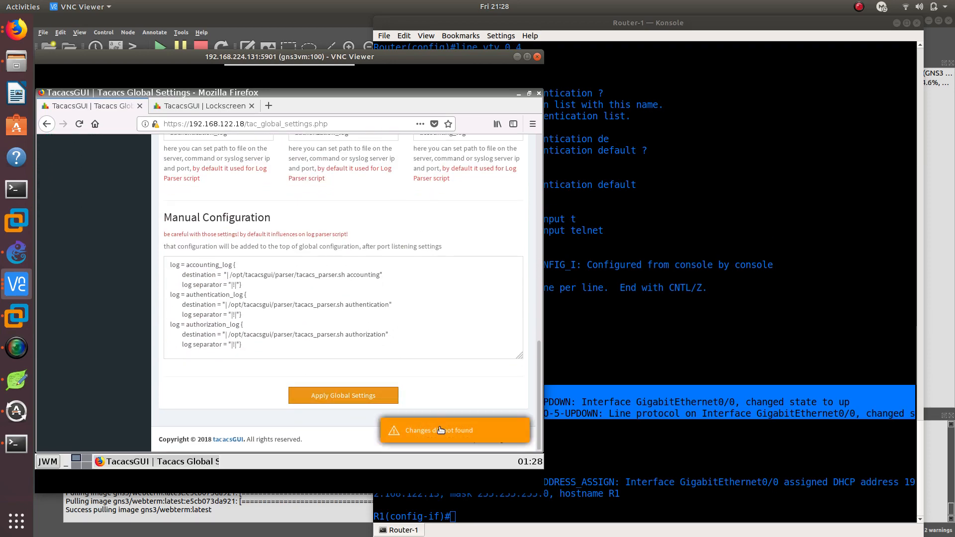
Reload the Tacacs daemon from the global settings page
scroll(288, 380, up, 10)
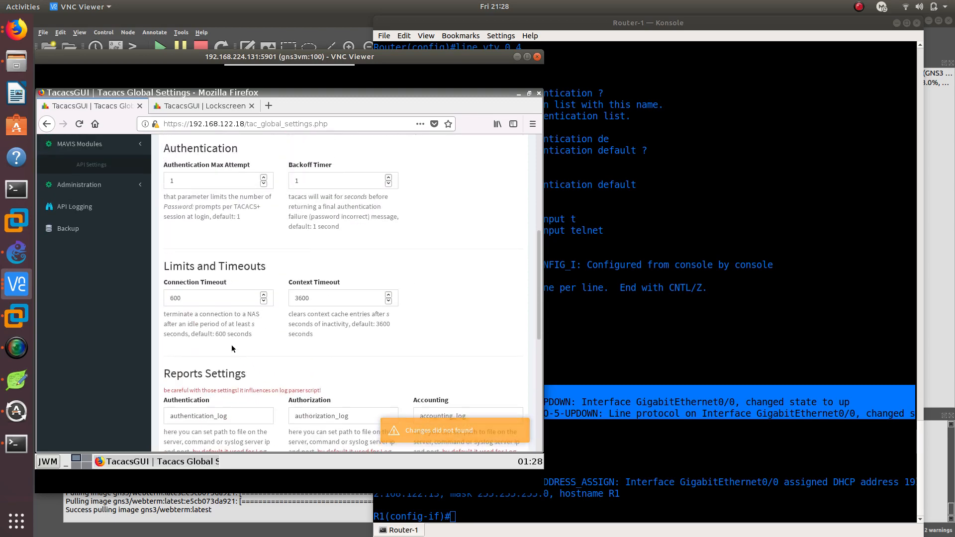
scroll(108, 294, up, 3)
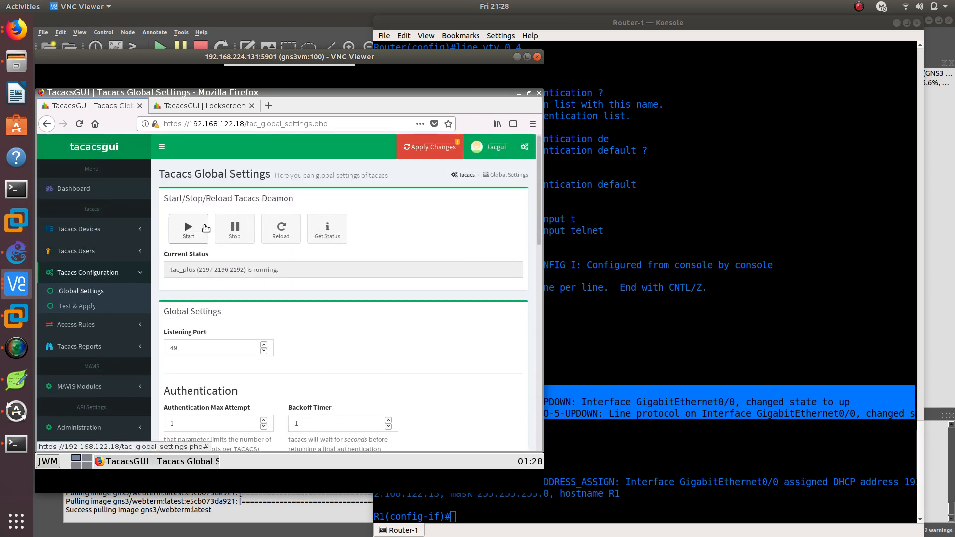
click(264, 235)
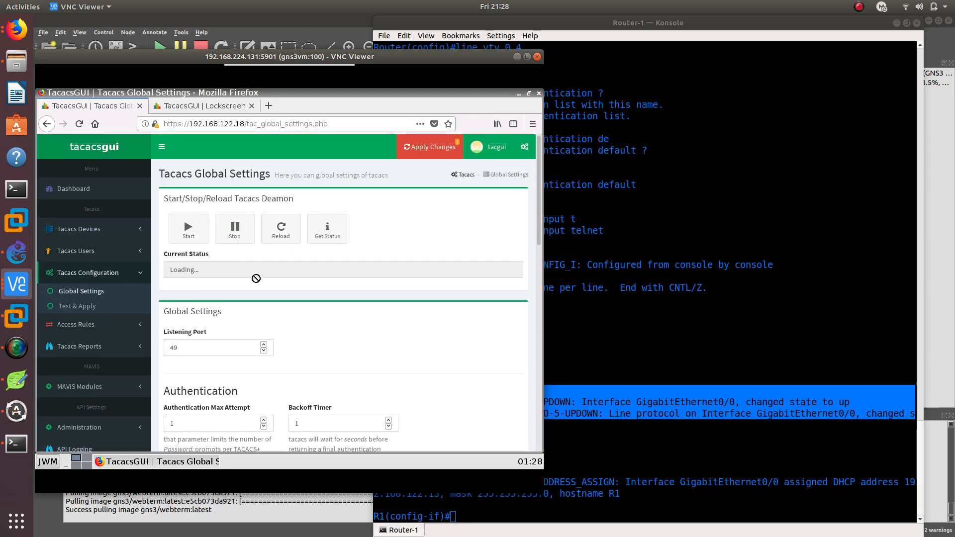
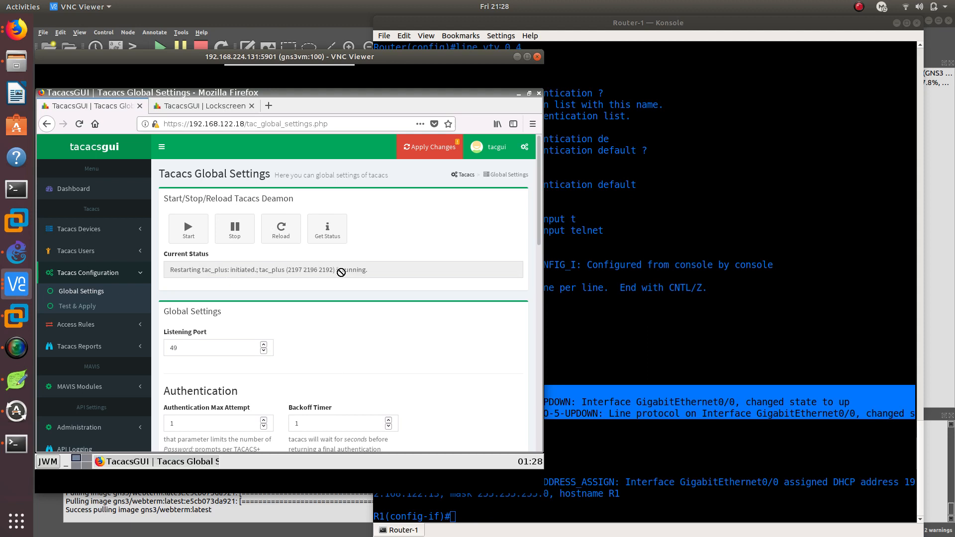
Switch to the Router-1 console and return R1 from interface configuration to privileged EXEC mode
click(631, 342)
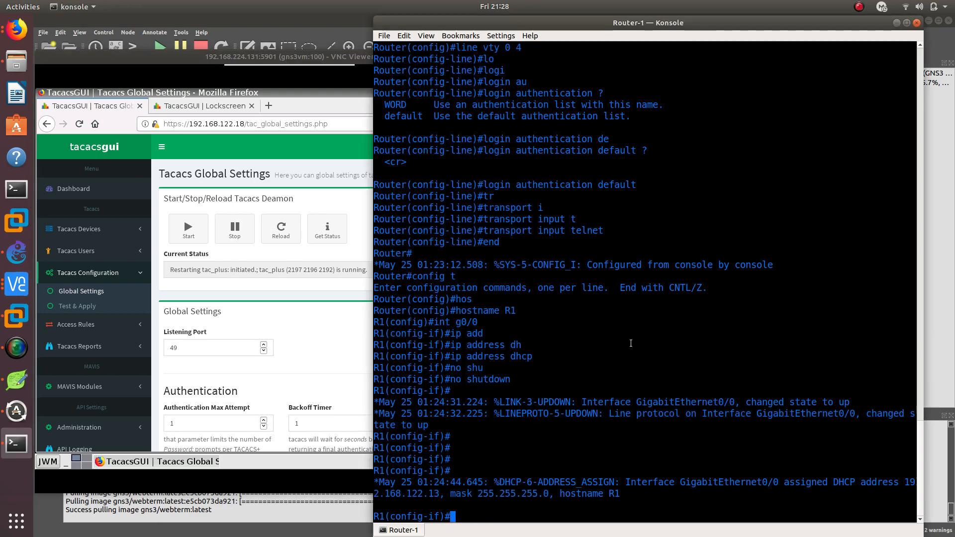
text(exit)
key(Return)
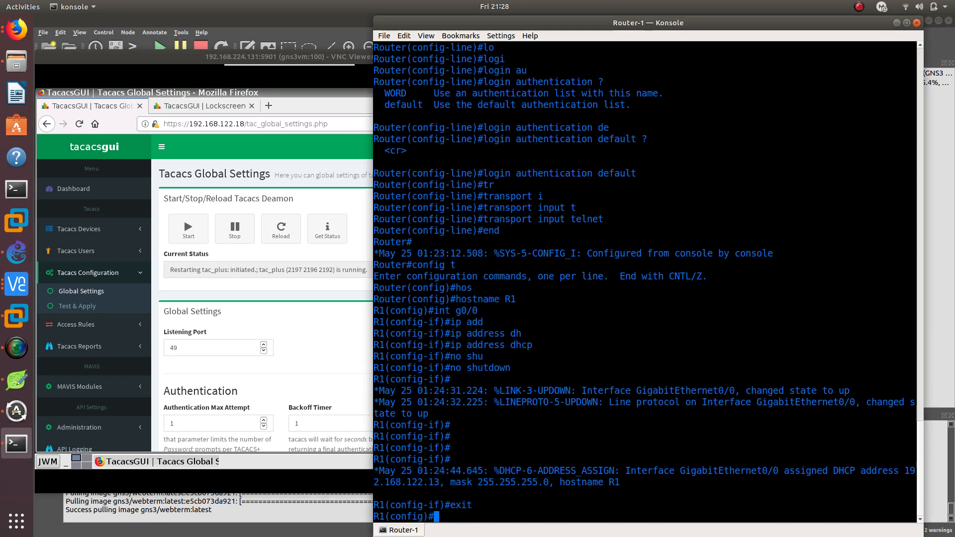
text(end)
key(Return)
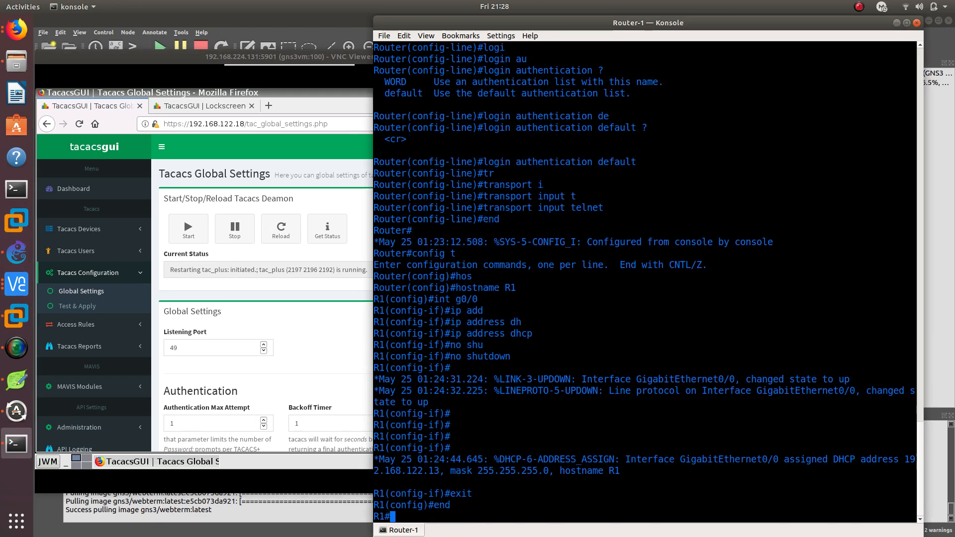
List the available options of the test aaa and test aaa authentication commands on R1
text(test aa)
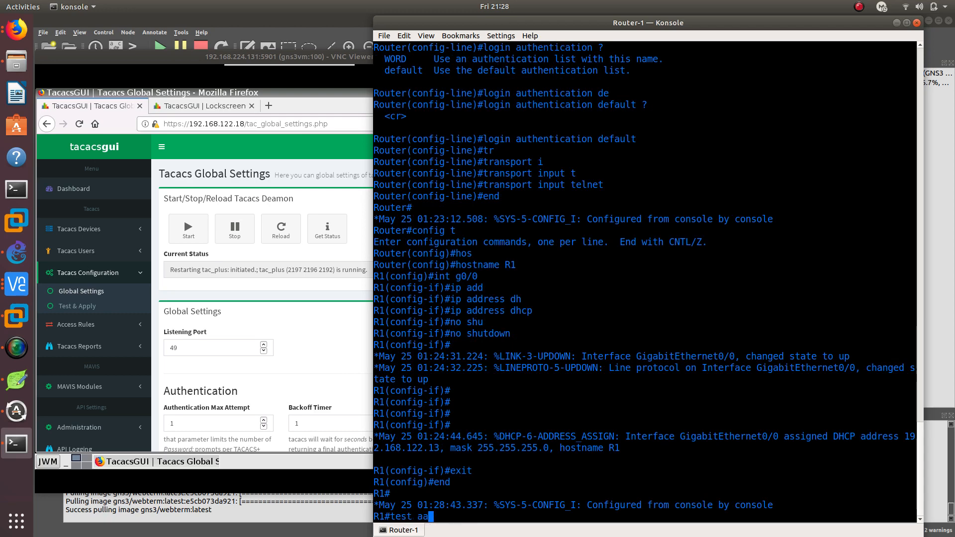
key(BackSpace)
text(a ?)
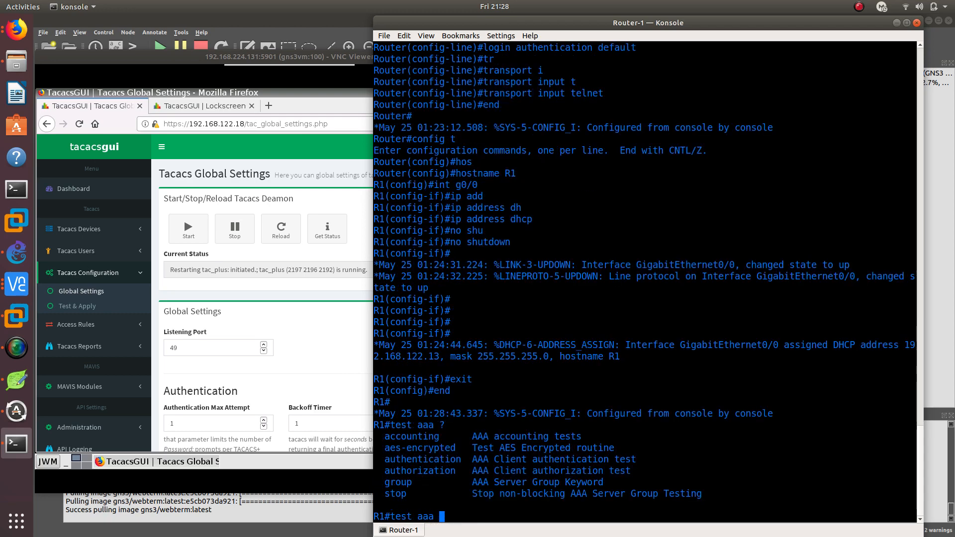
text(authen)
key(Tab)
text(?)
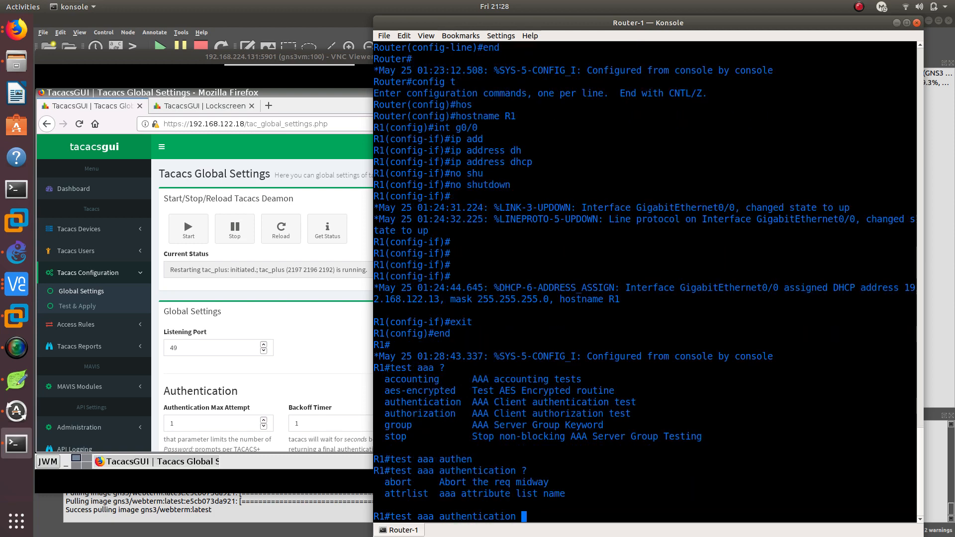
Test the tacacs+ server group on R1 with the admin username, its password and the new-code option, and examine the response
key(BackSpace)
key(BackSpace)
key(BackSpace)
key(BackSpace)
key(BackSpace)
key(BackSpace)
key(BackSpace)
key(BackSpace)
key(BackSpace)
key(BackSpace)
key(BackSpace)
key(BackSpace)
key(BackSpace)
key(BackSpace)
key(BackSpace)
text(gro)
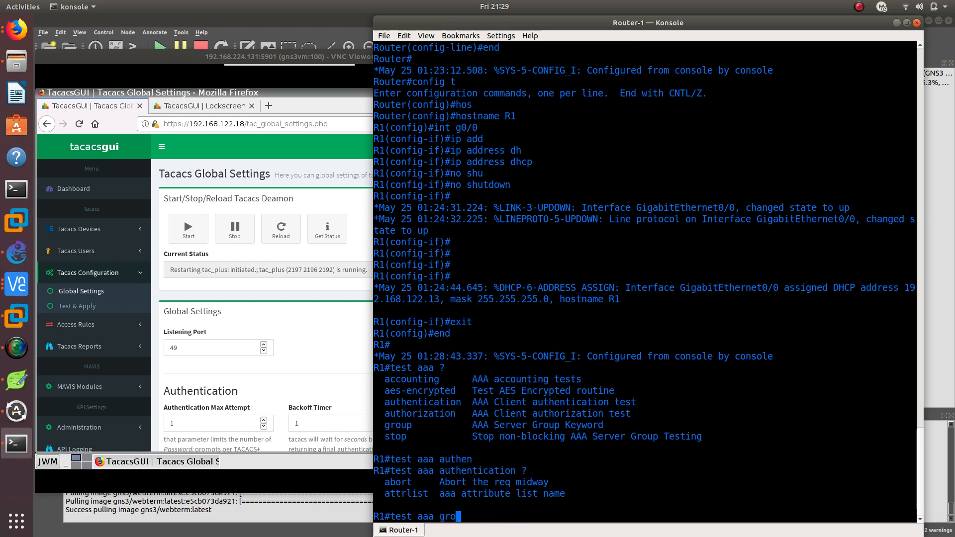
key(Tab)
text(t)
key(Tab)
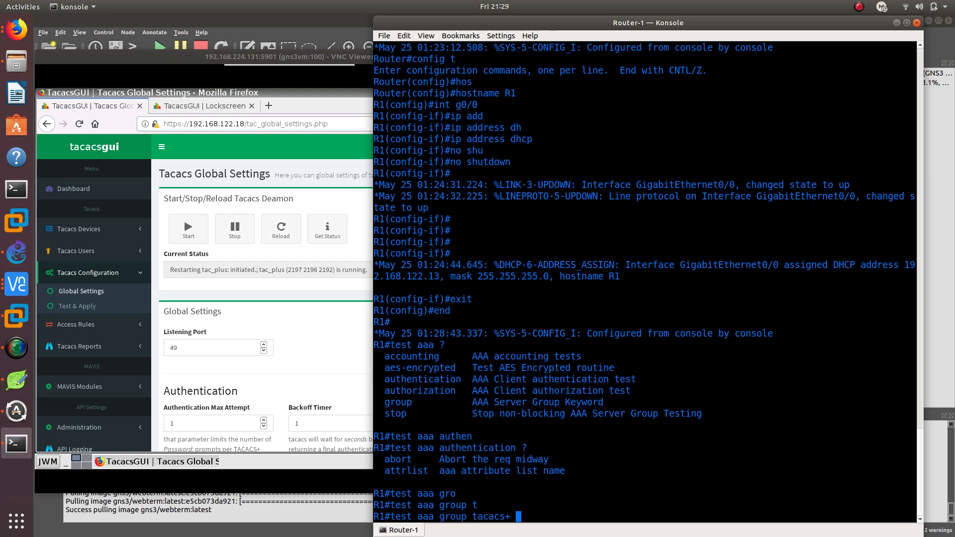
text(admin test)
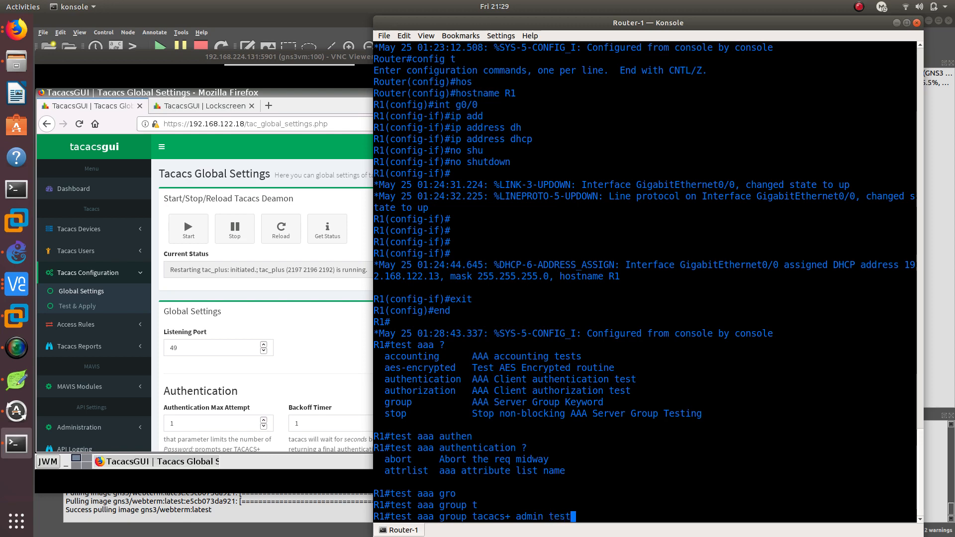
text( ne)
key(Tab)
text(w-code)
key(Return)
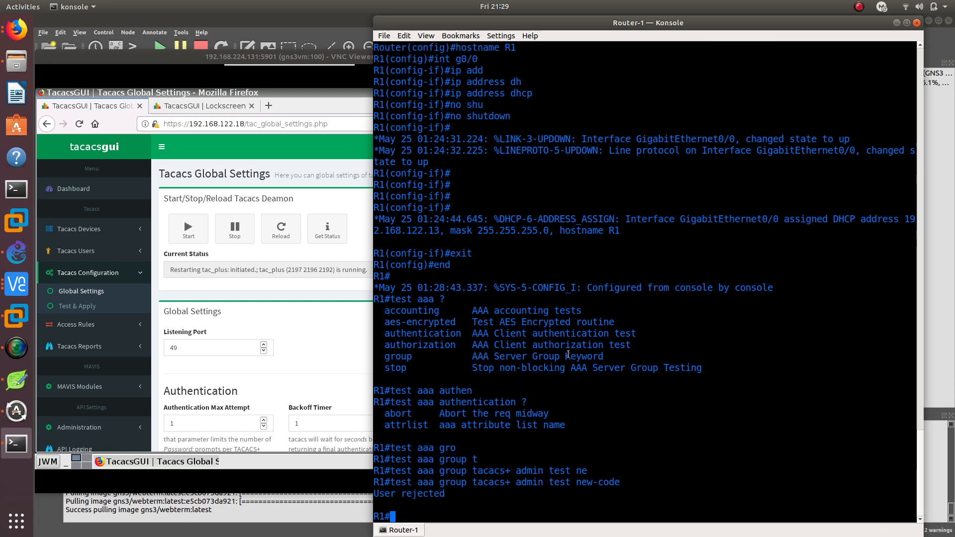
drag(451, 496, 403, 485)
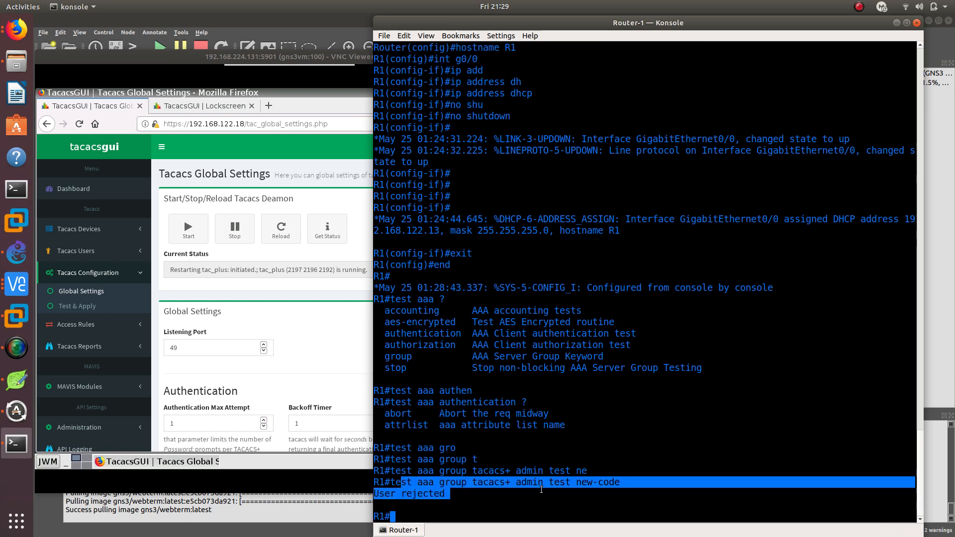
click(542, 490)
Switch to TacacsGUI in the VNC Viewer and delete the admin user from the Tacacs users list
click(309, 369)
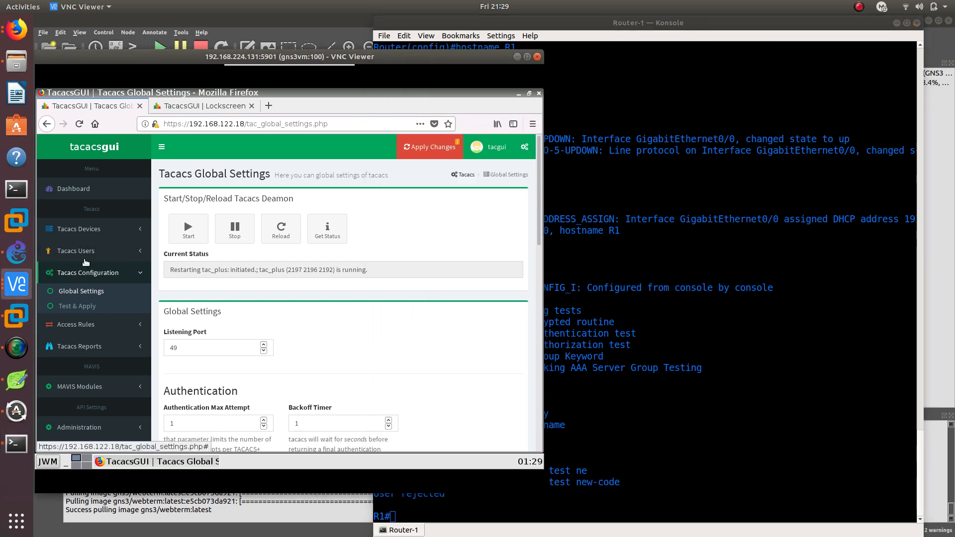
click(84, 258)
click(66, 269)
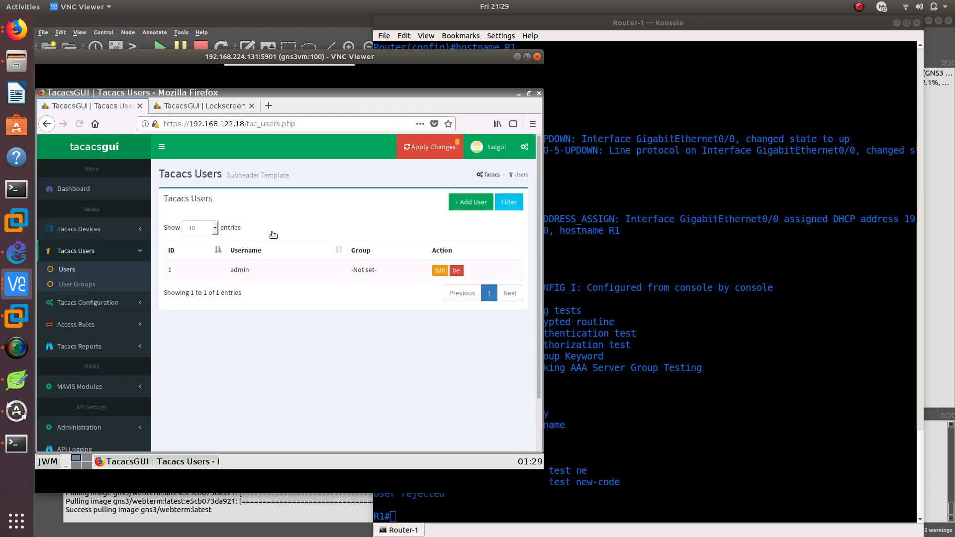
click(457, 271)
click(329, 279)
Start a new Tacacs user and fill in the username and login password
click(464, 208)
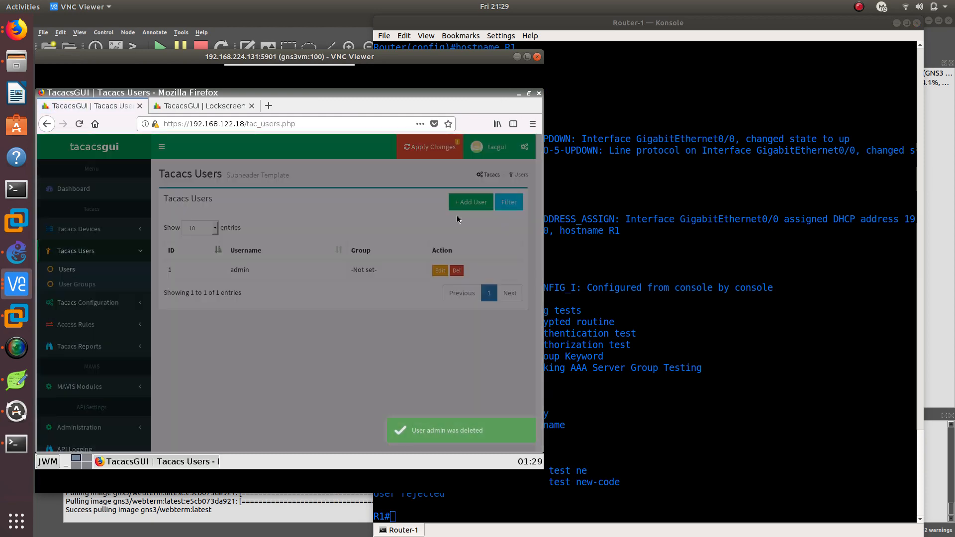
click(160, 230)
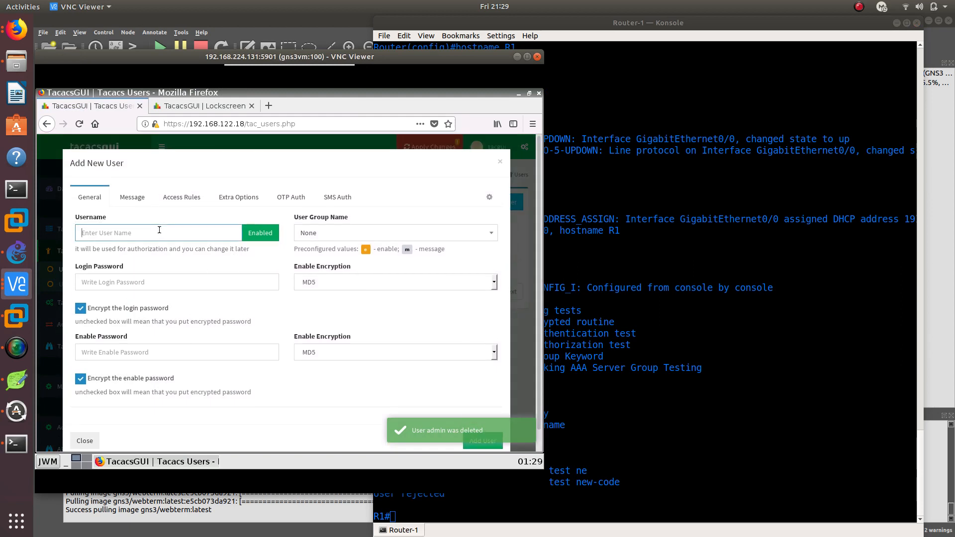
text(oscar)
click(144, 282)
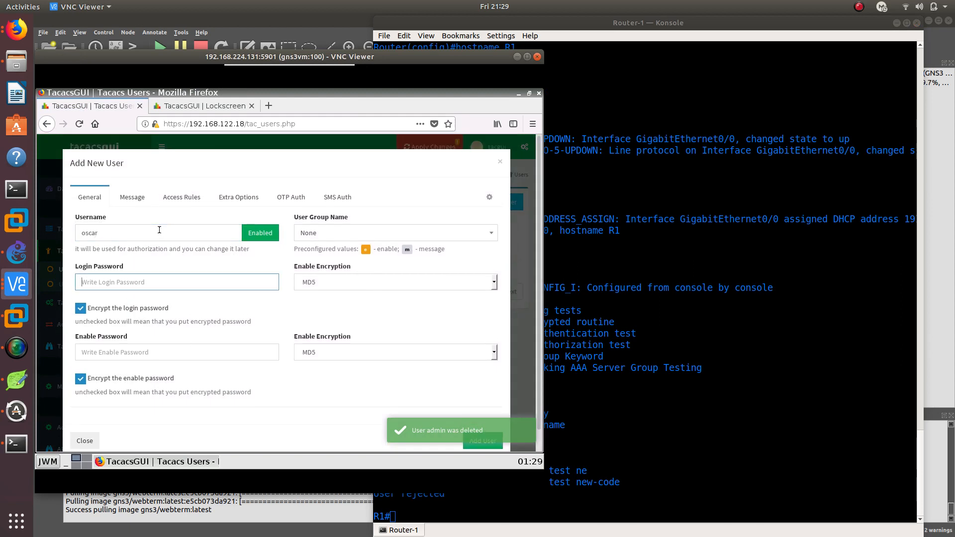
text(cis)
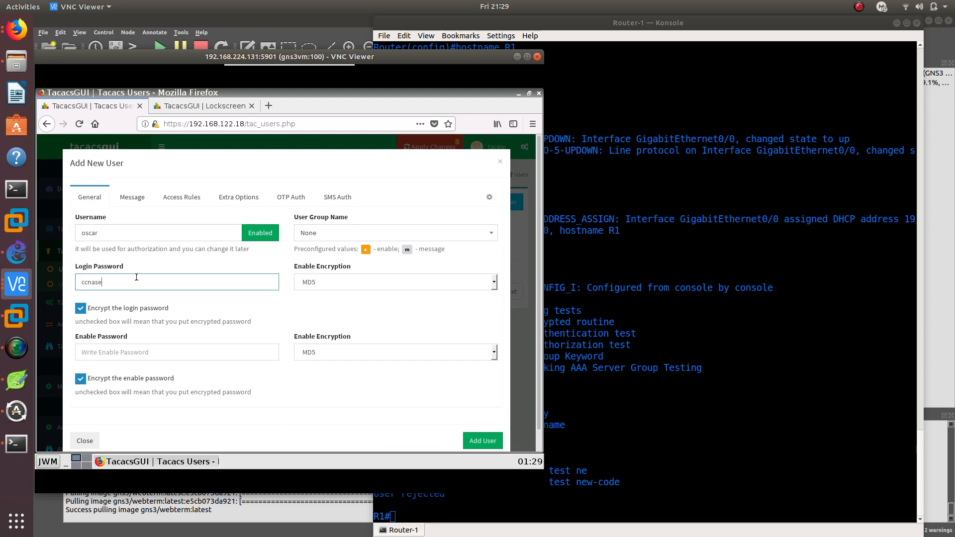
text(asecurity)
Set the login password's encryption to Clear Text and turn off encryption for both the login and enable passwords
click(80, 308)
click(316, 354)
click(331, 275)
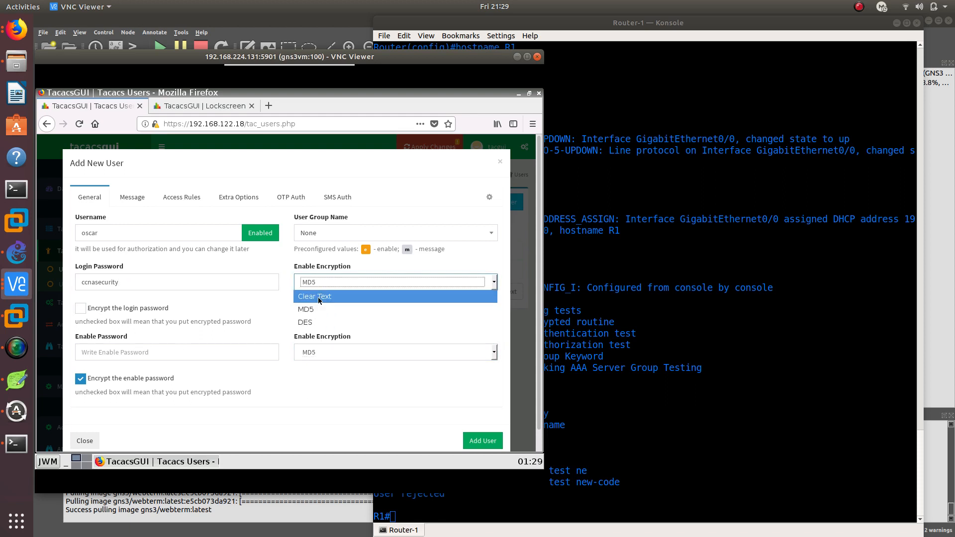
click(319, 297)
click(84, 345)
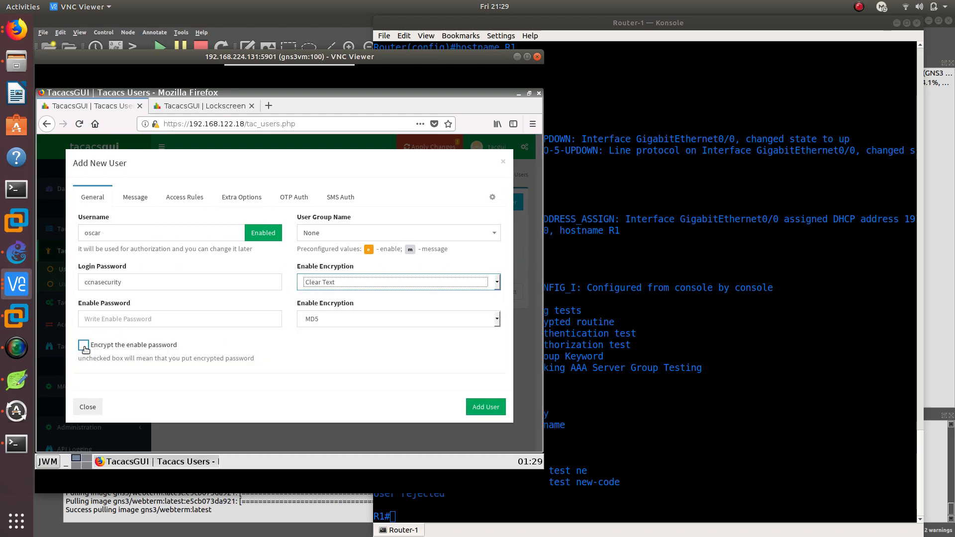
Review the new user's message, access rule, extra option, OTP and SMS settings, and add the user
click(120, 200)
click(177, 199)
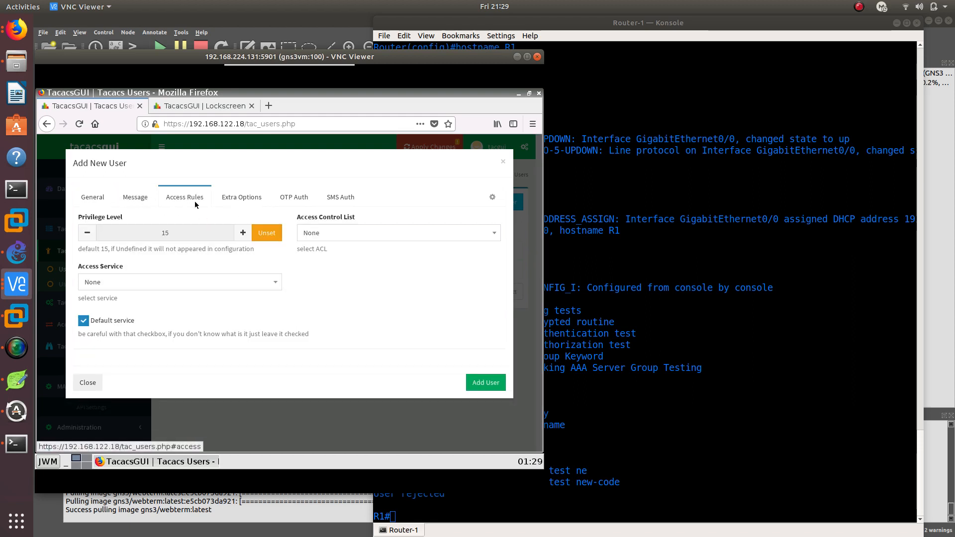
click(256, 198)
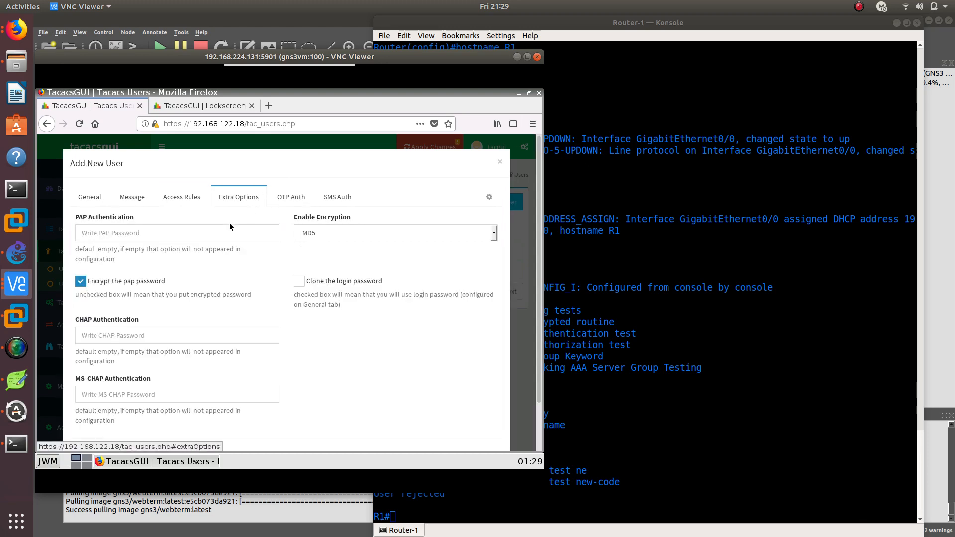
scroll(147, 301, down, 1)
scroll(298, 249, up, 1)
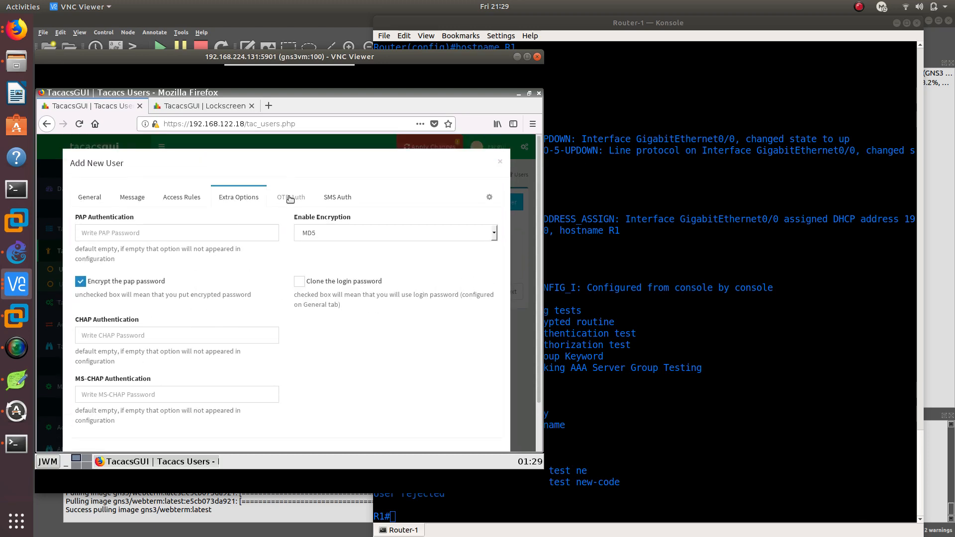
click(294, 199)
click(342, 203)
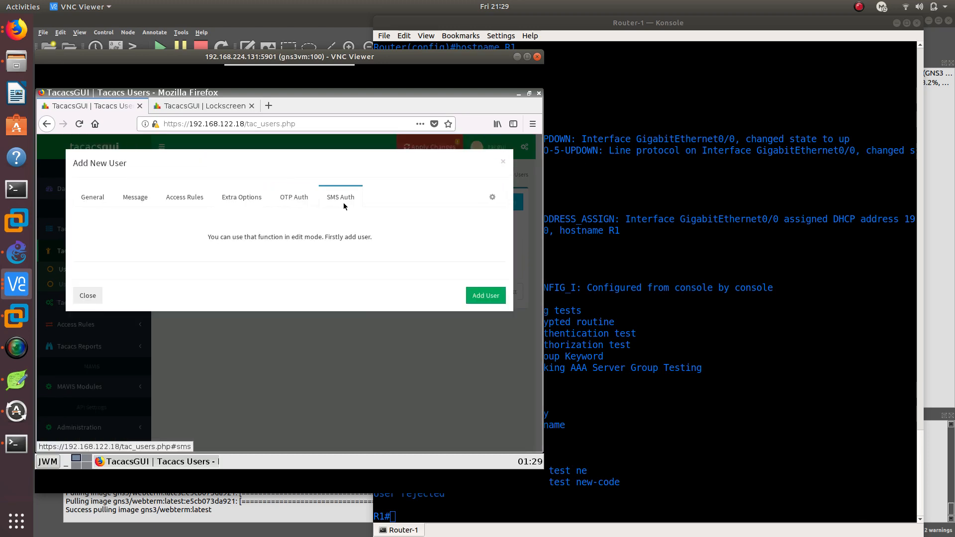
click(500, 295)
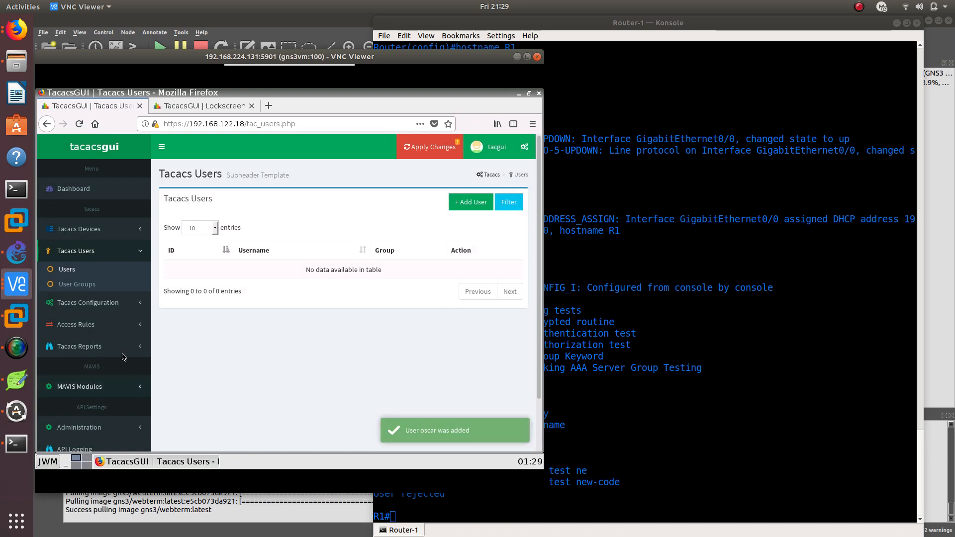
Reload the Tacacs daemon from the global settings page, and stop and start it again
scroll(93, 275, down, 1)
click(92, 248)
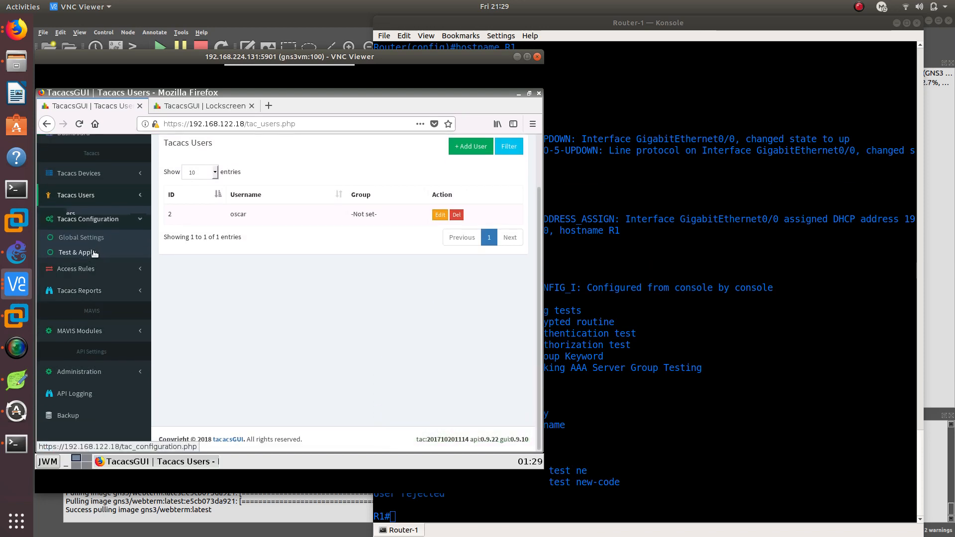
click(86, 242)
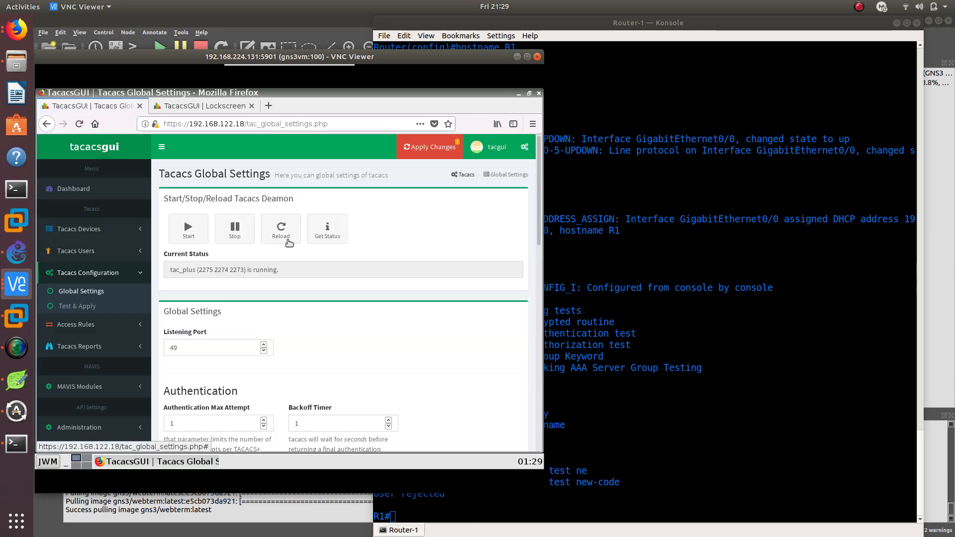
scroll(357, 254, down, 2)
scroll(348, 249, up, 2)
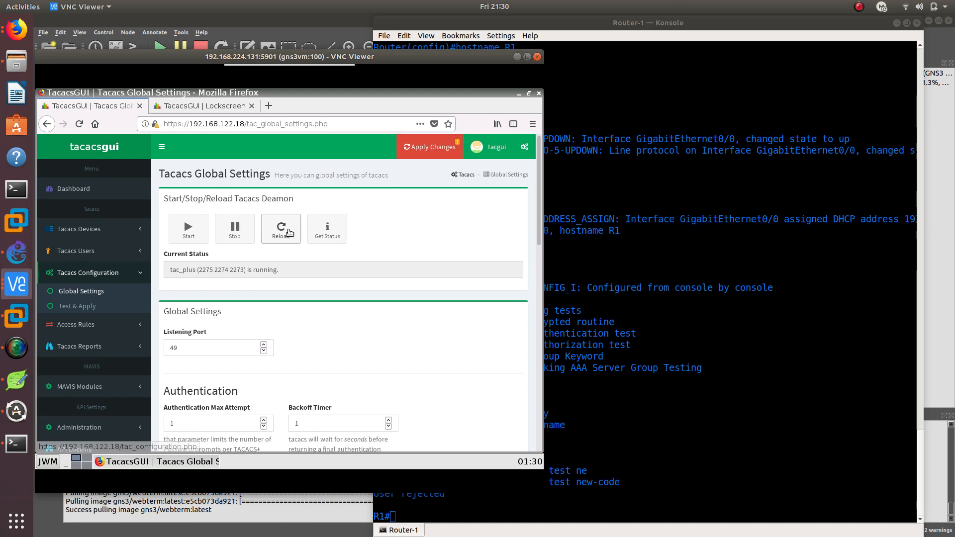
click(282, 235)
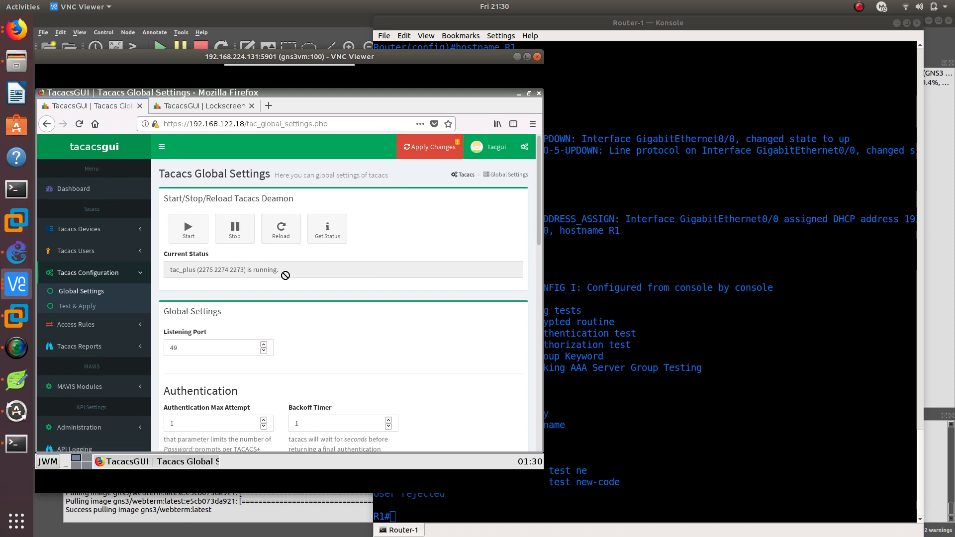
click(234, 230)
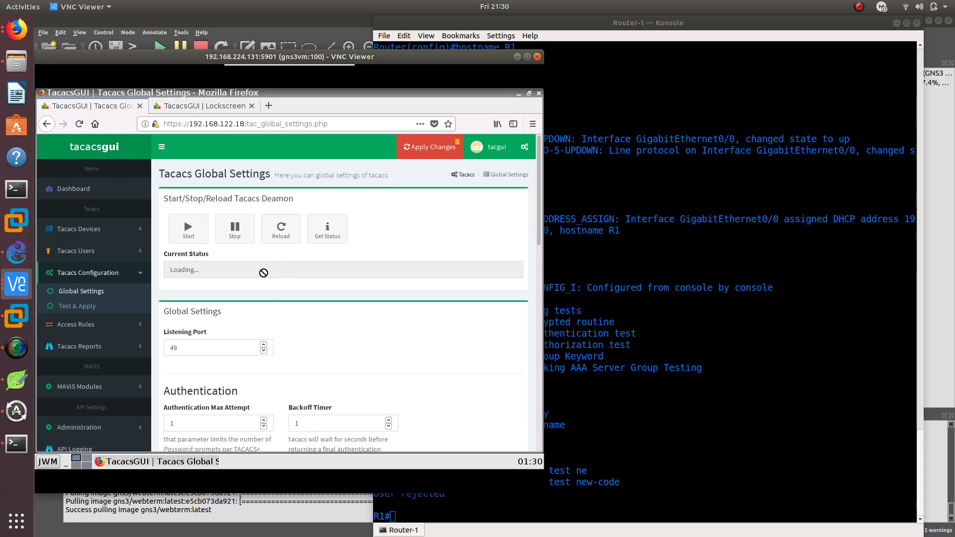
click(198, 243)
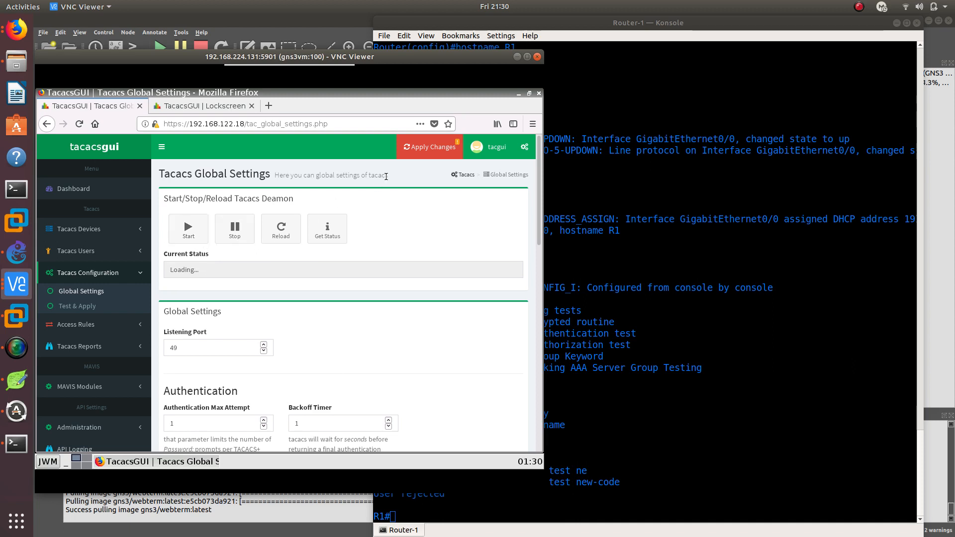
Apply the changed Tacacs configuration without making a backup
click(428, 149)
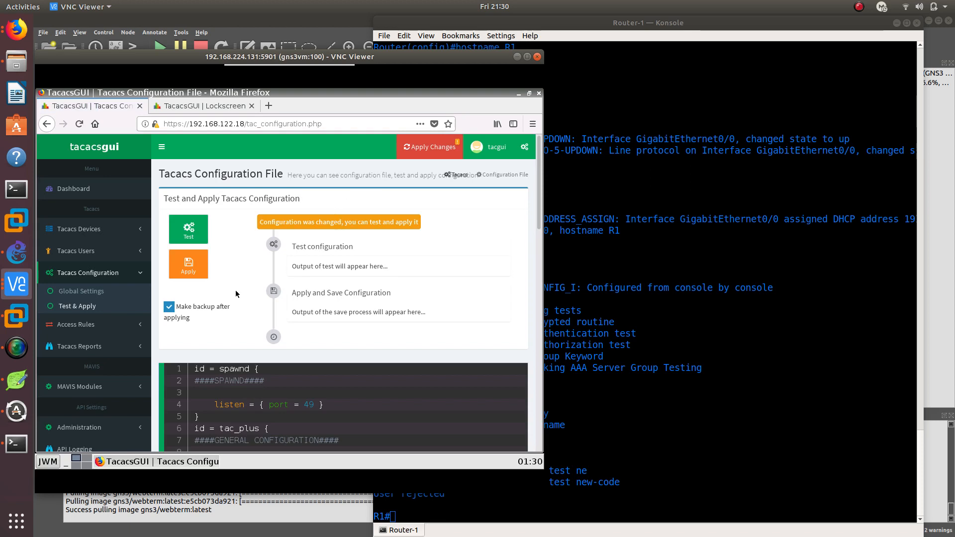
click(169, 307)
click(199, 261)
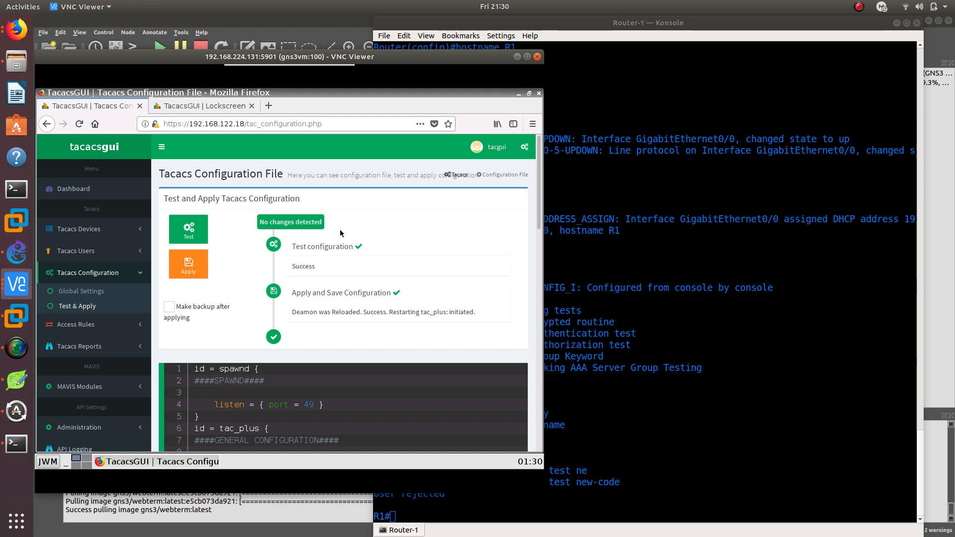
Switch to the R1 console, recall the last test aaa group tacacs+ command and replace the admin username with the new user's username
click(692, 372)
key(Up)
key(Left)
key(Left)
key(Left)
key(Left)
key(Left)
key(Left)
key(Left)
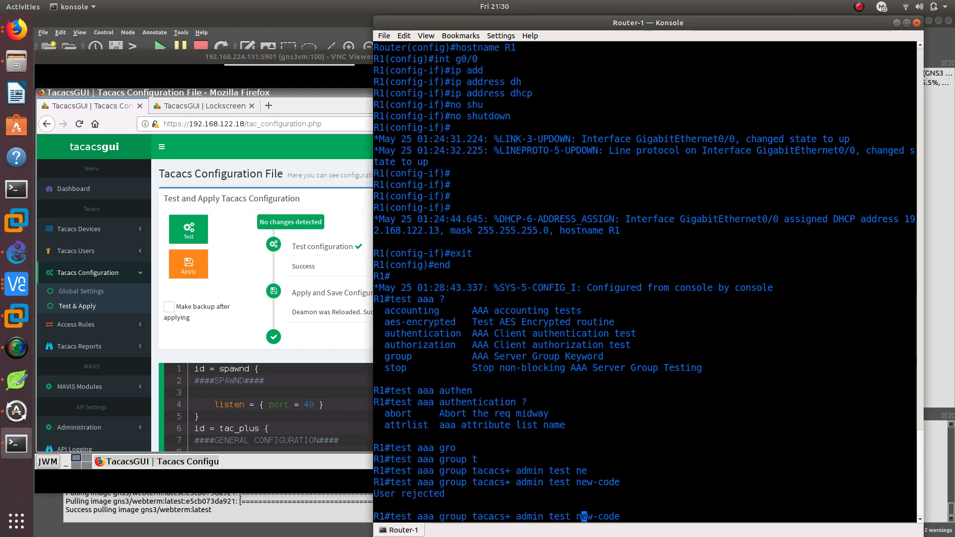
key(Left)
key(Left)
key(Left)
key(Left)
key(Left)
key(Left)
key(Left)
key(BackSpace)
key(BackSpace)
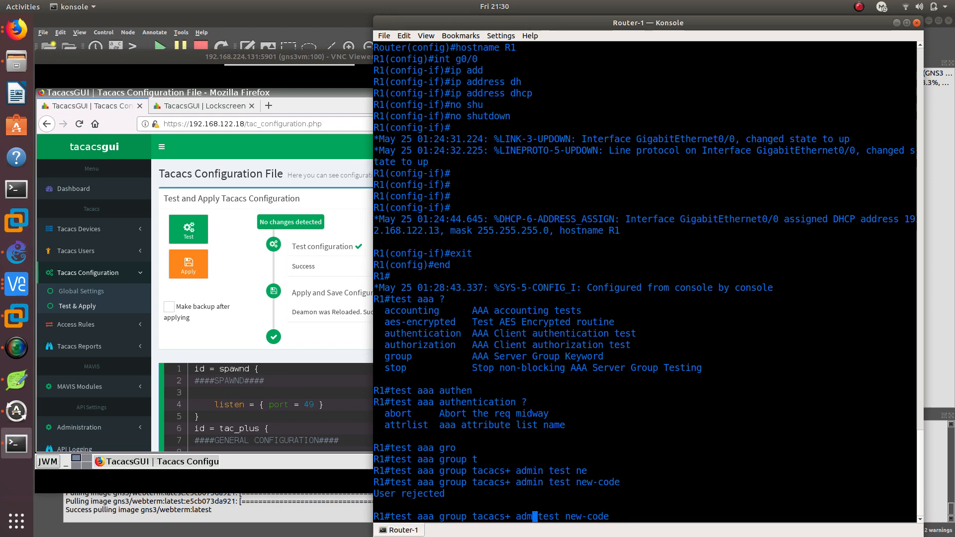
key(BackSpace)
key(BackSpace)
key(BackSpace)
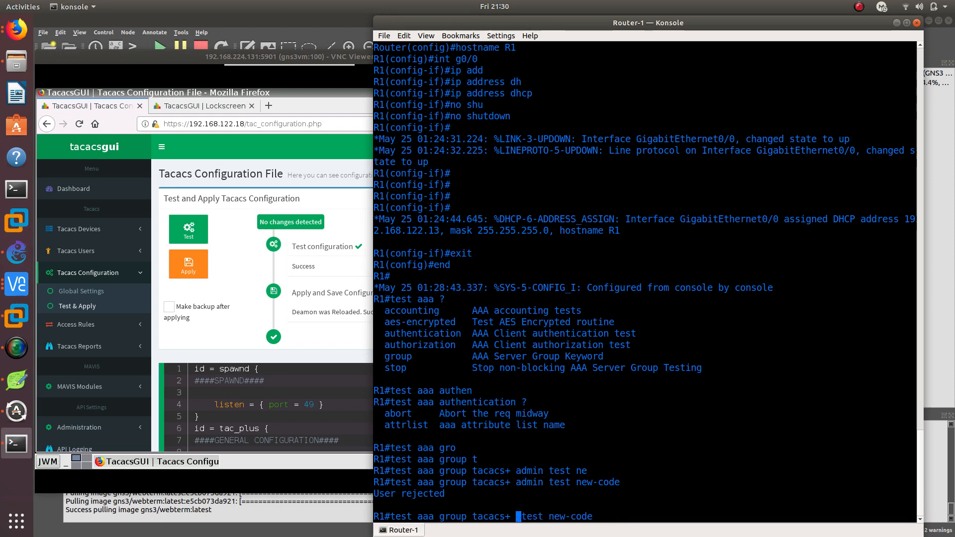
text(ocs)
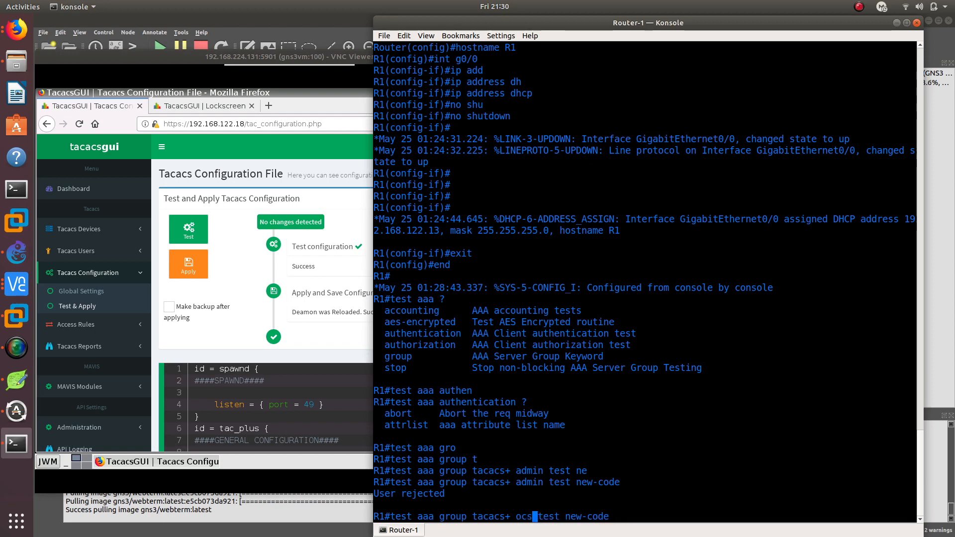
key(BackSpace)
key(BackSpace)
key(BackSpace)
text(oscar)
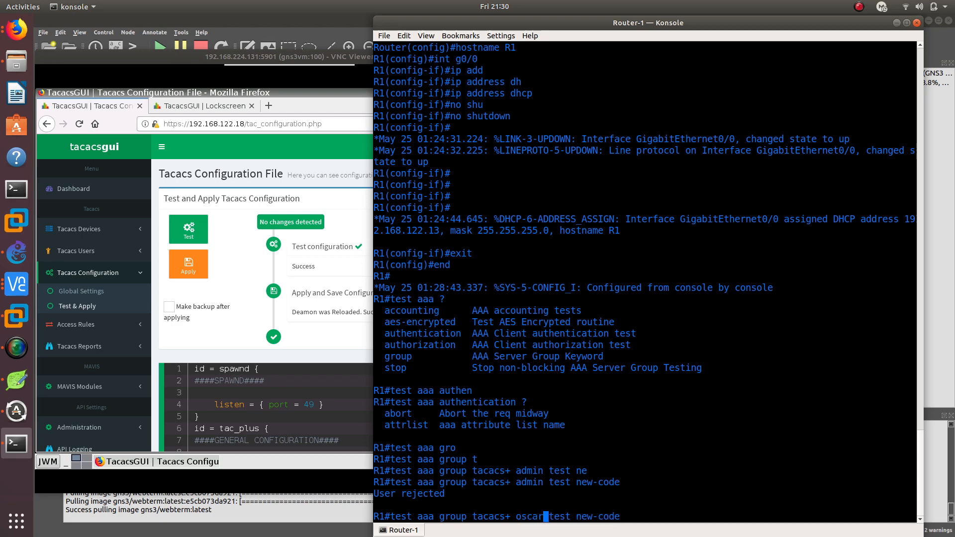
Replace the password in the test aaa command with the new user's login password and run the new-code authentication test
key(Right)
key(Right)
key(Right)
key(Right)
key(Right)
key(BackSpace)
key(BackSpace)
key(BackSpace)
key(BackSpace)
text(ccn)
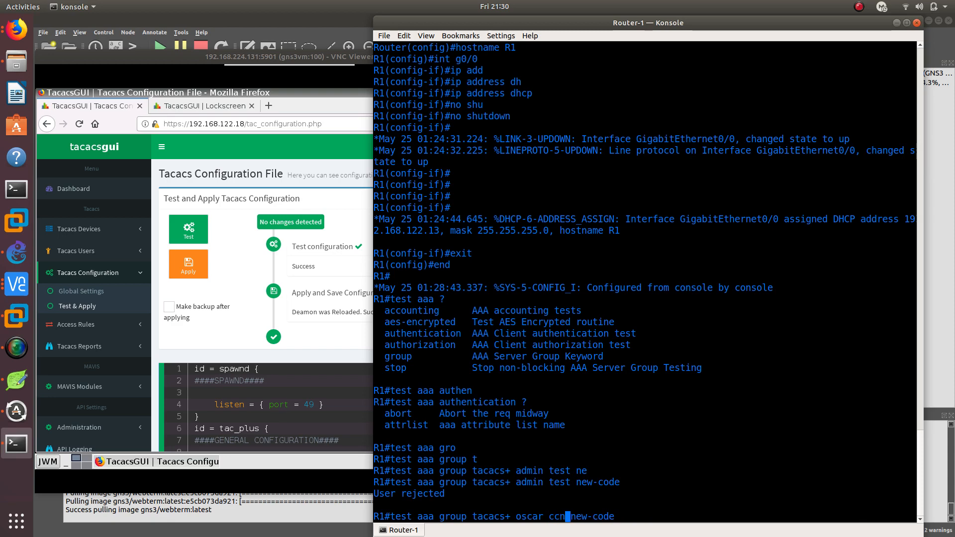
text(asecurity)
key(Return)
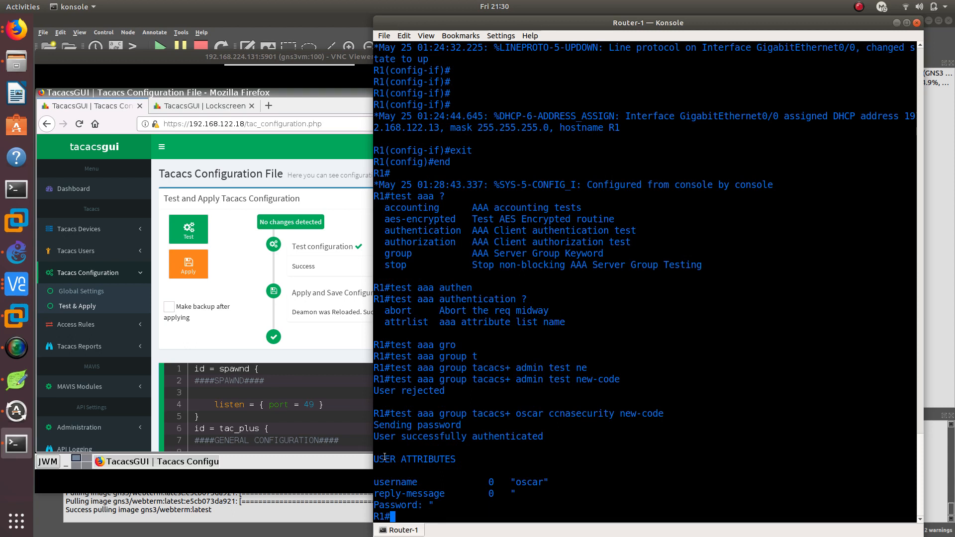
Examine the authentication result and the username attribute in the test output
drag(375, 434, 545, 438)
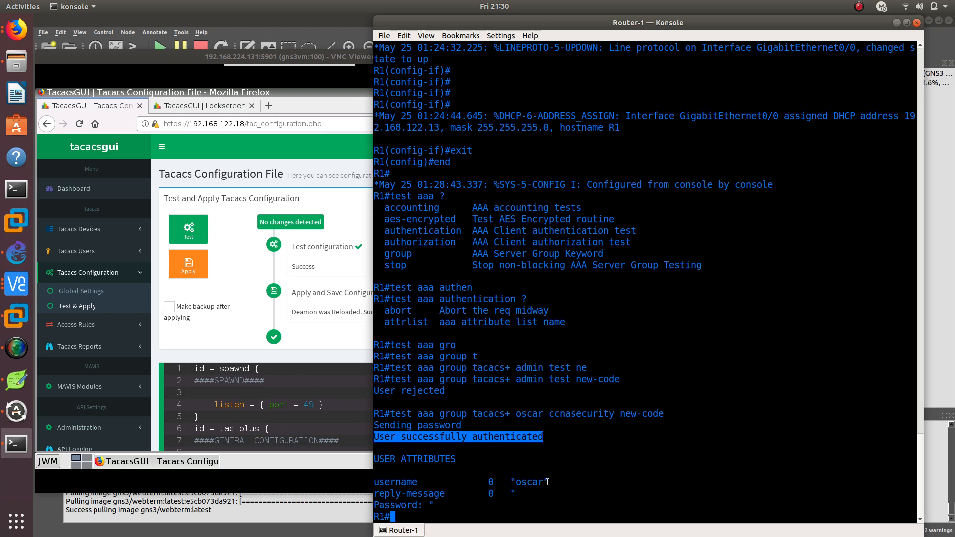
drag(548, 482, 405, 482)
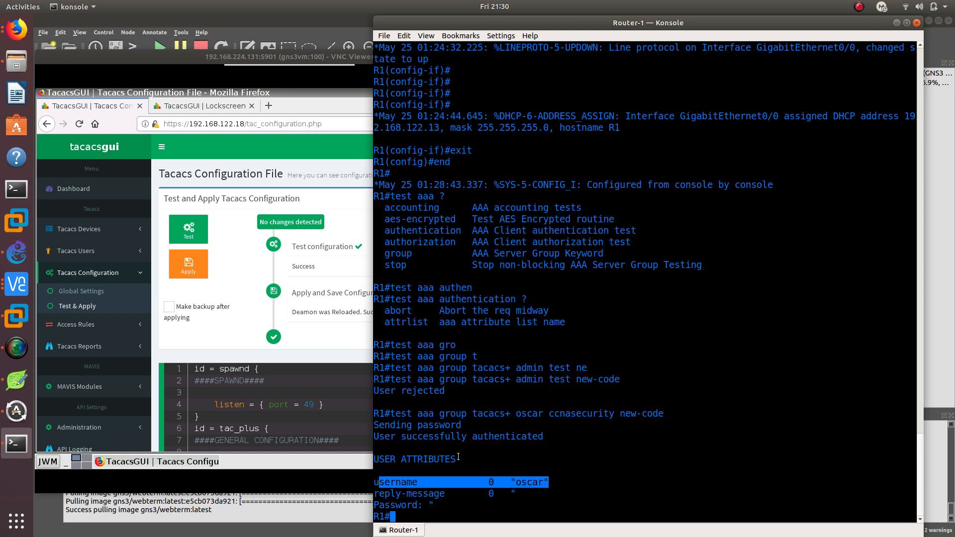
drag(554, 438, 381, 437)
click(398, 441)
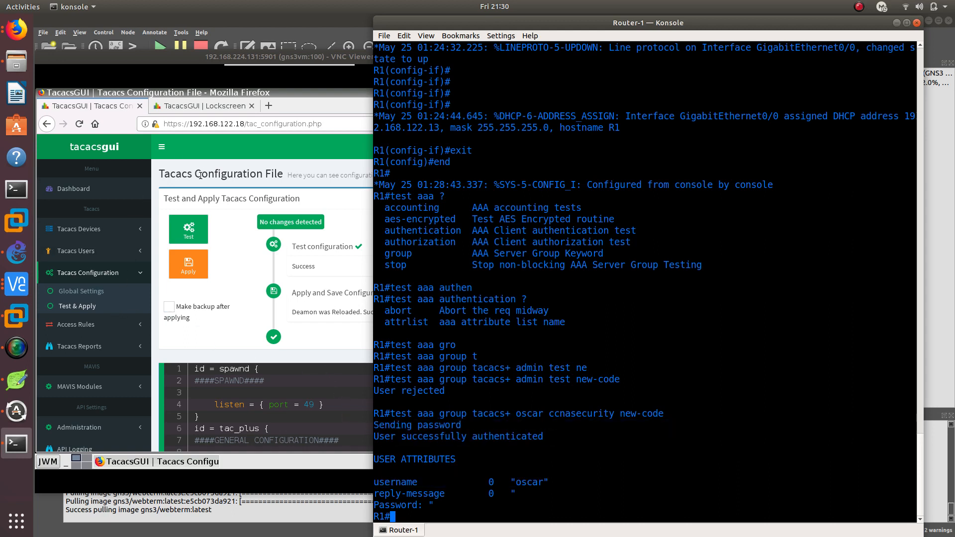
Switch to the second TacacsGUI server at 192.168.122.56 and unlock its session with the account password
click(229, 333)
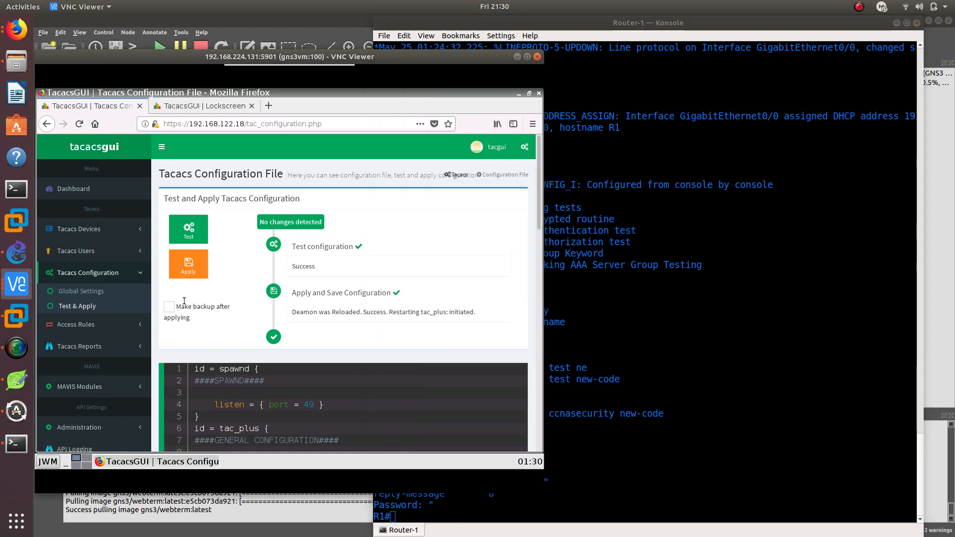
click(183, 105)
click(280, 244)
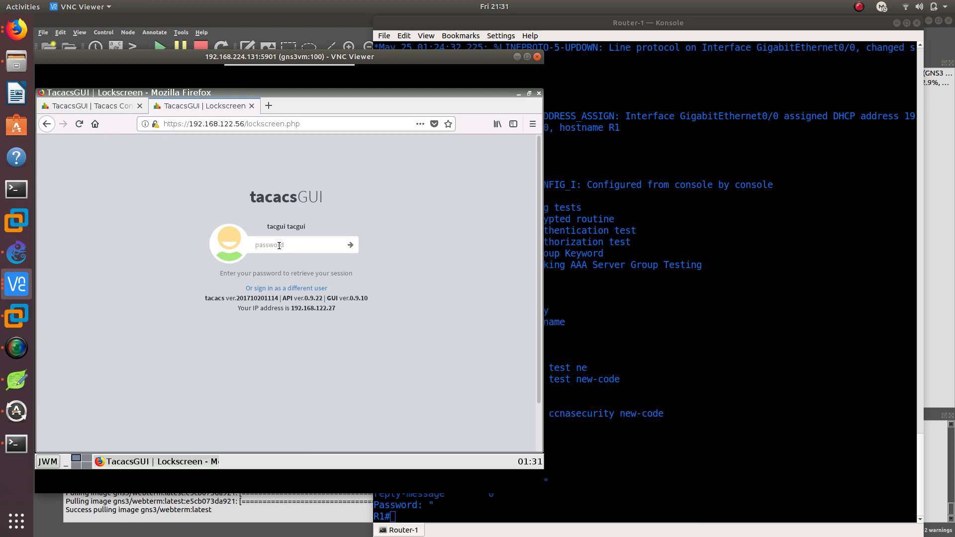
text(tac)
key(Return)
click(201, 225)
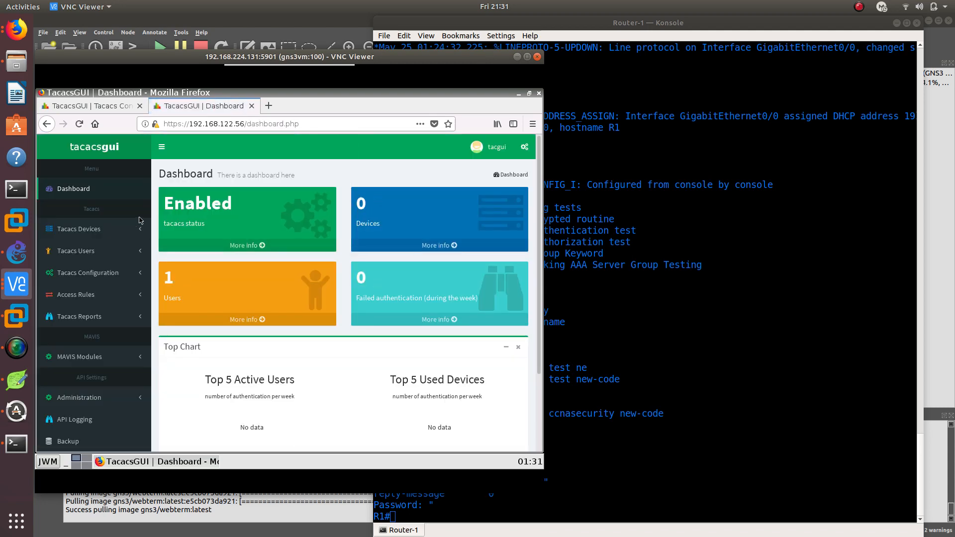
Add a Tacacs device group named test with no Tacacs key or enable password
click(119, 252)
click(129, 234)
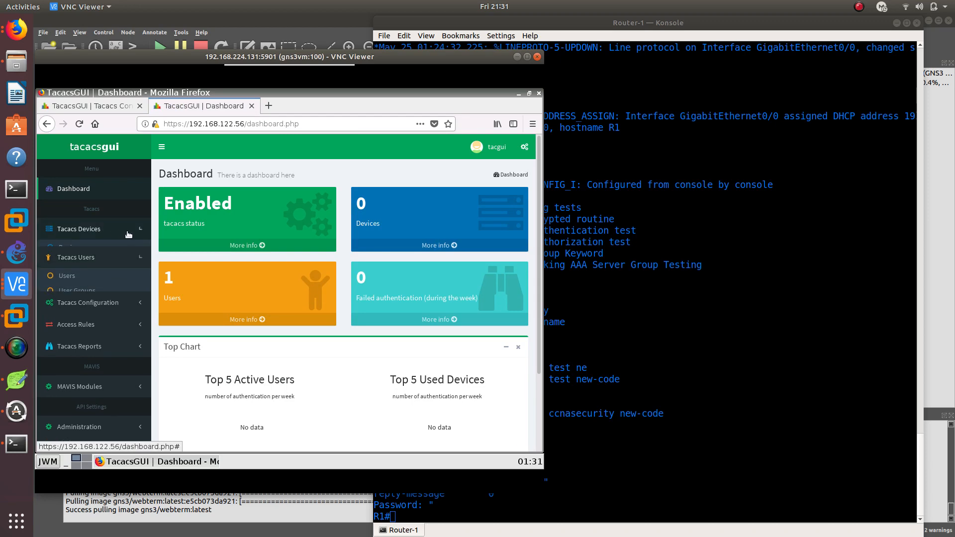
click(97, 261)
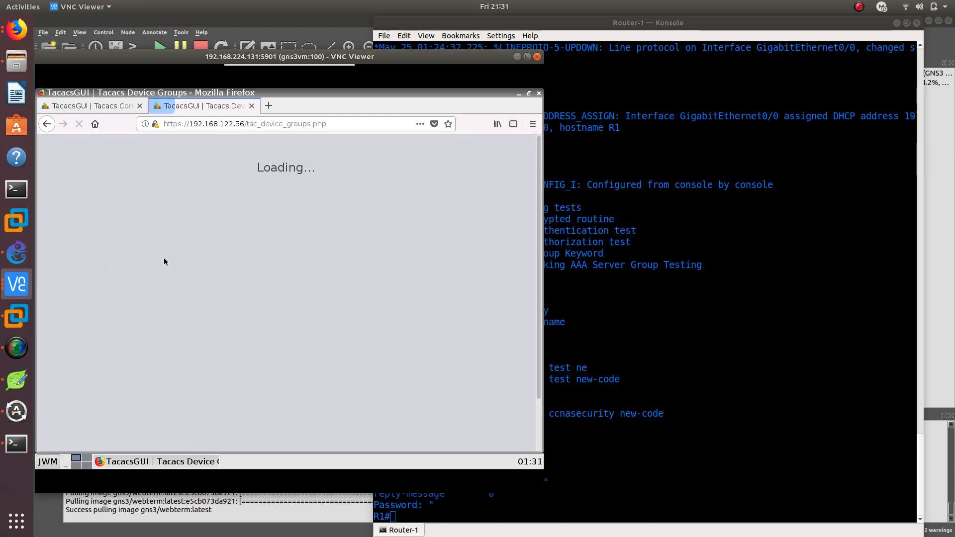
click(468, 202)
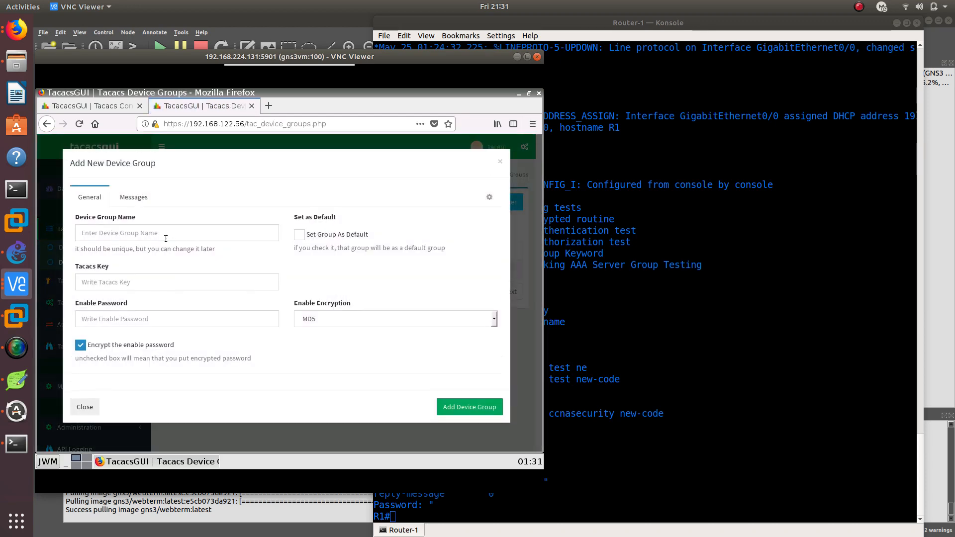
click(166, 236)
text(test)
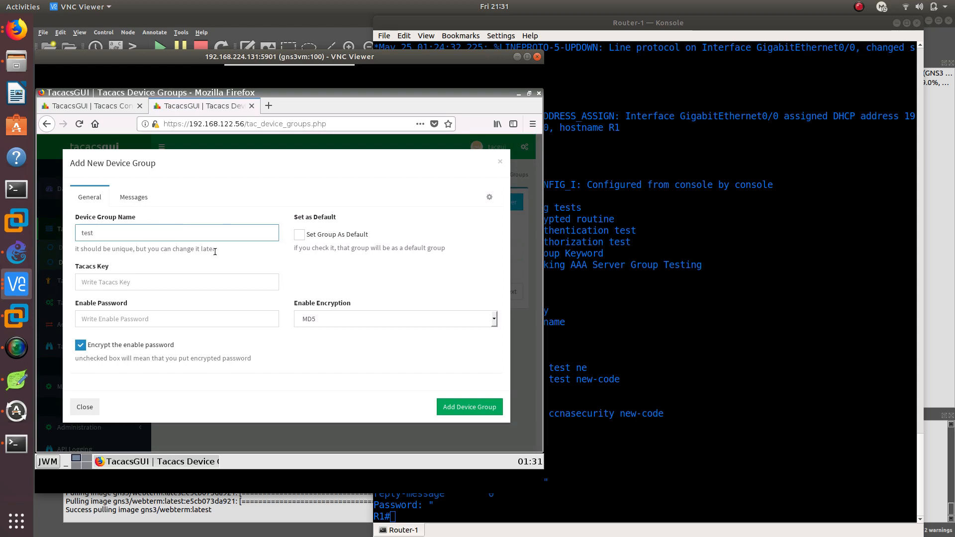
click(136, 283)
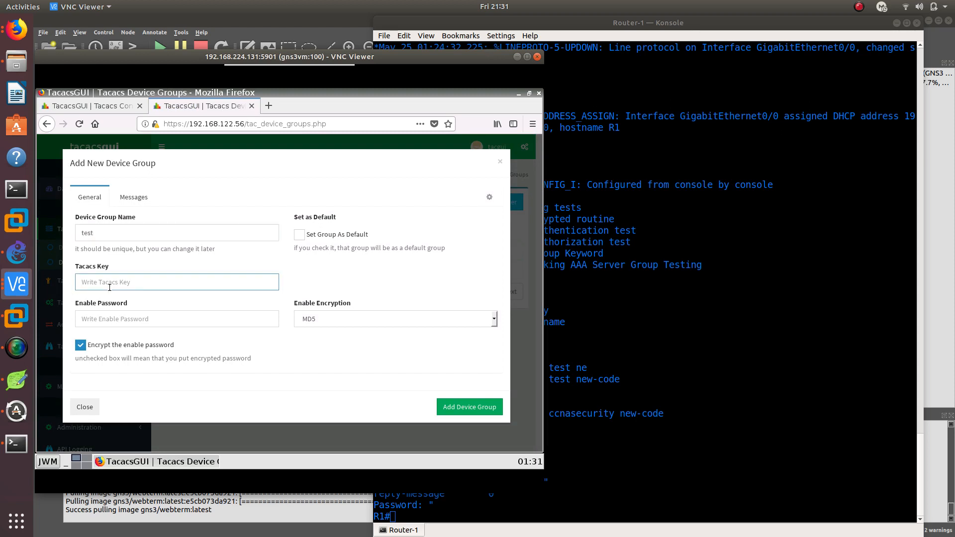
click(122, 345)
click(461, 405)
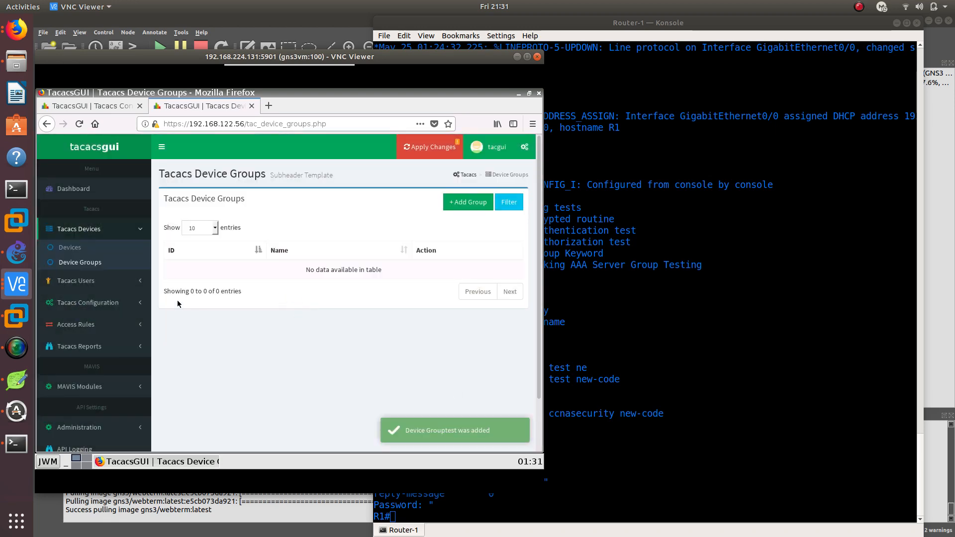
Start a new Tacacs device named R1 with IP address 192.168.122.13, checking the address against the router console
click(69, 248)
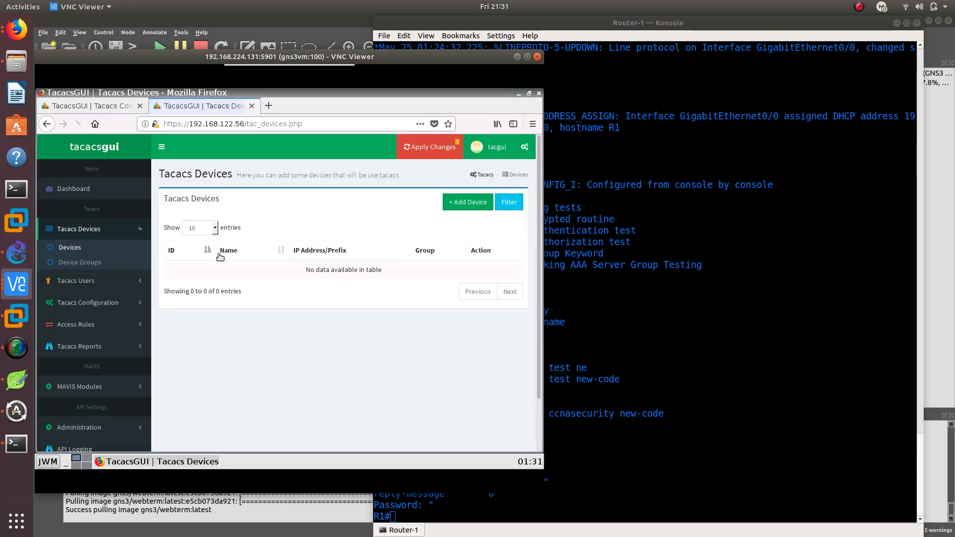
click(468, 202)
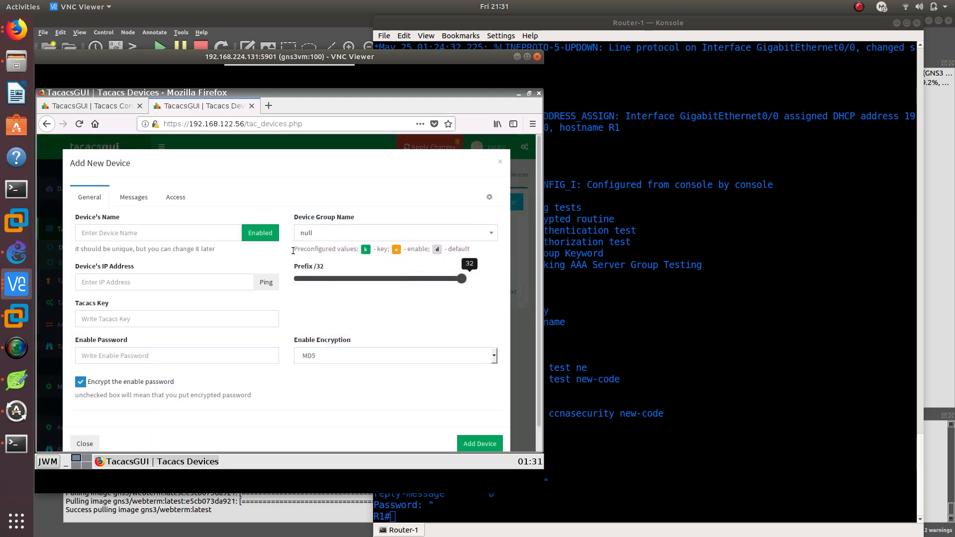
click(96, 228)
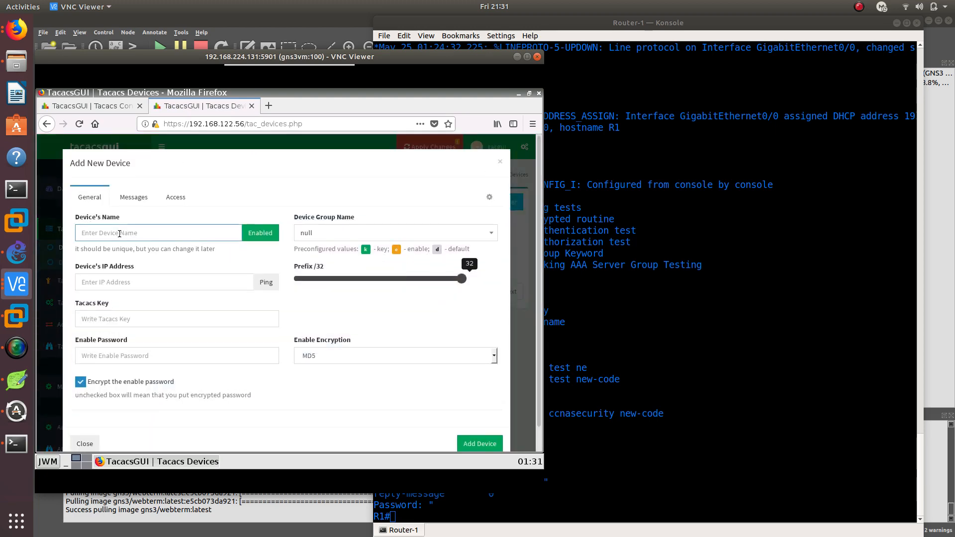
text(R1)
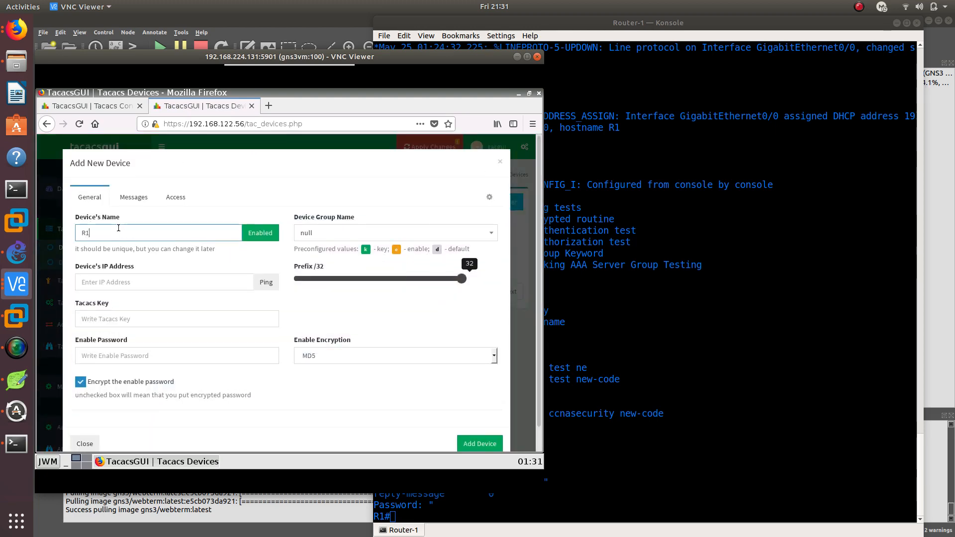
click(151, 285)
text(192.168.1)
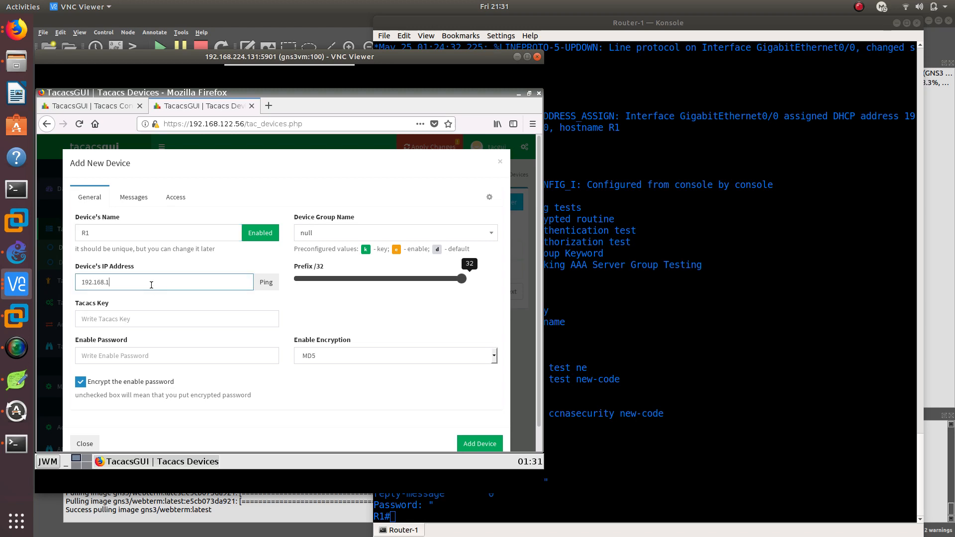
text(22.13)
drag(450, 58, 506, 213)
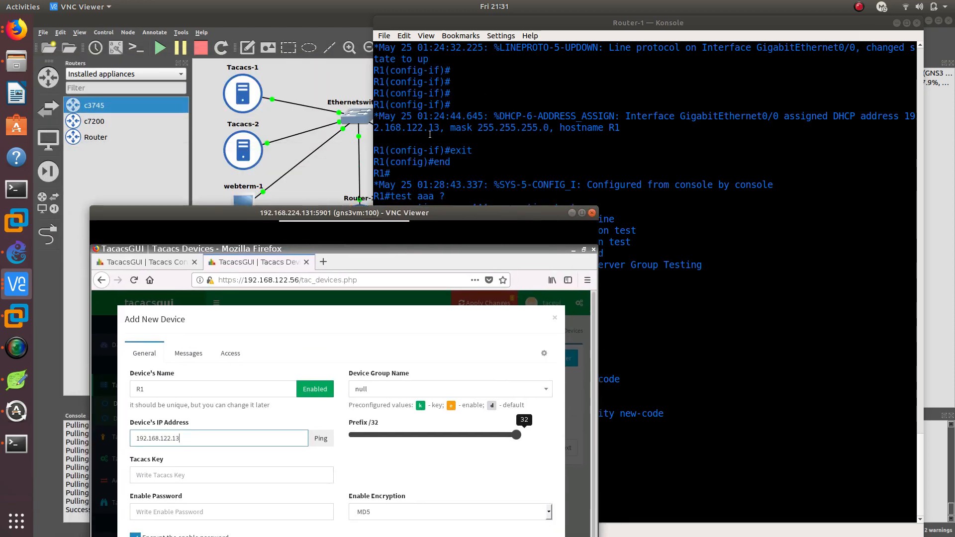
drag(411, 226, 392, 89)
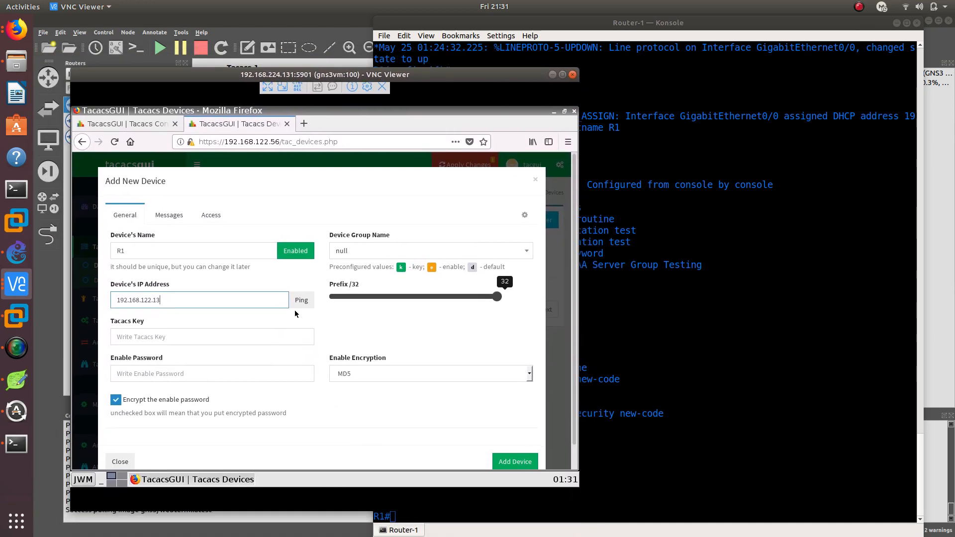
Enter the new device's Tacacs key and set its prefix to /24
click(164, 338)
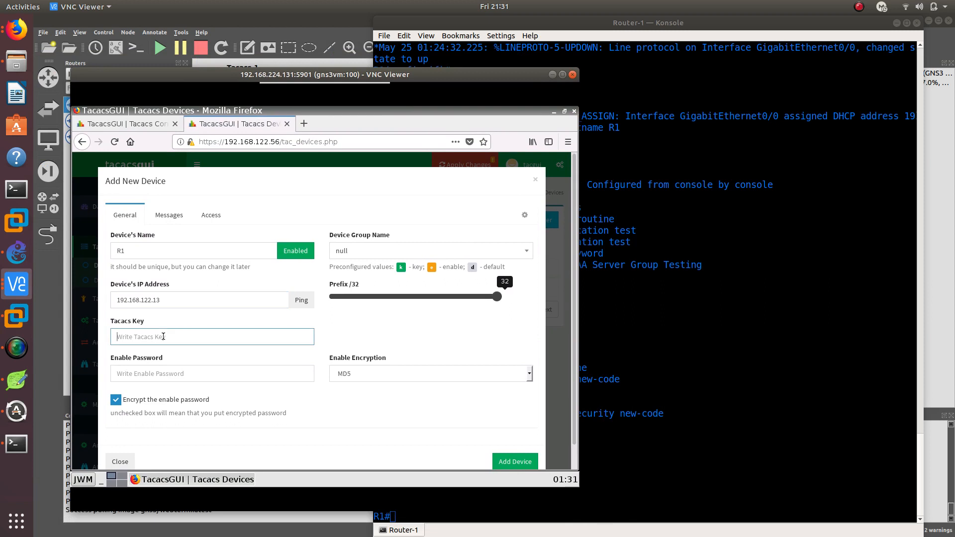
text(tacacs2)
drag(501, 298, 439, 309)
click(356, 251)
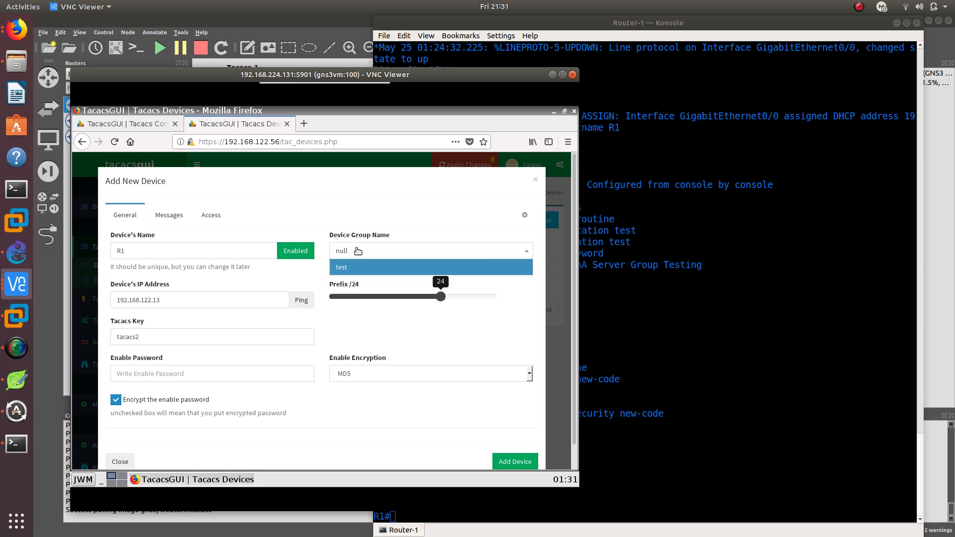
click(357, 251)
Review the new device's message and access settings and try to add the device
click(169, 214)
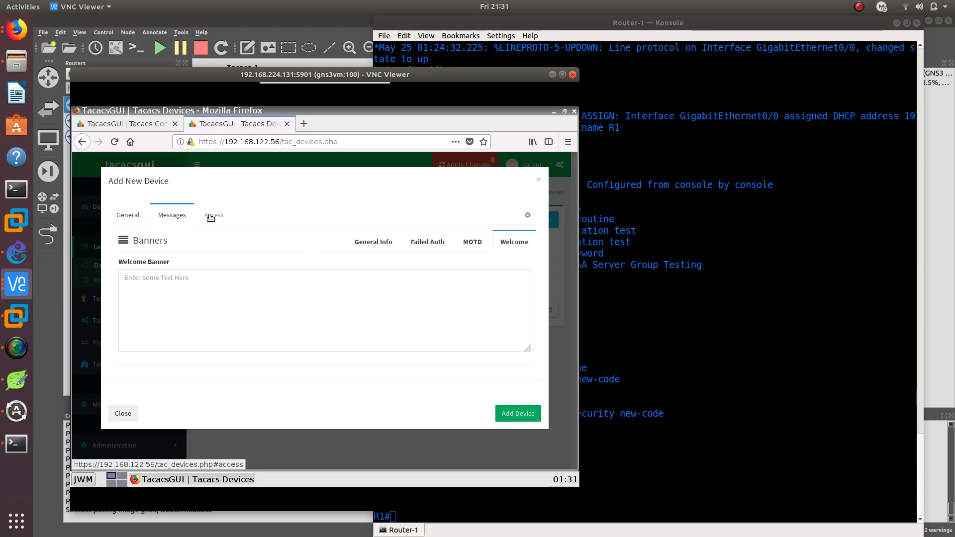
click(211, 215)
click(124, 215)
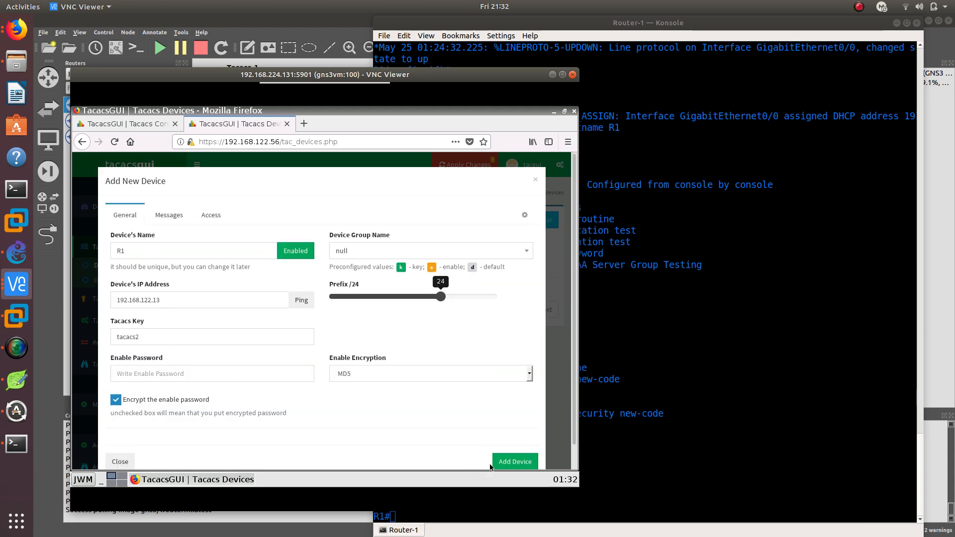
click(490, 466)
Assign the new device to the test group and add it
click(389, 257)
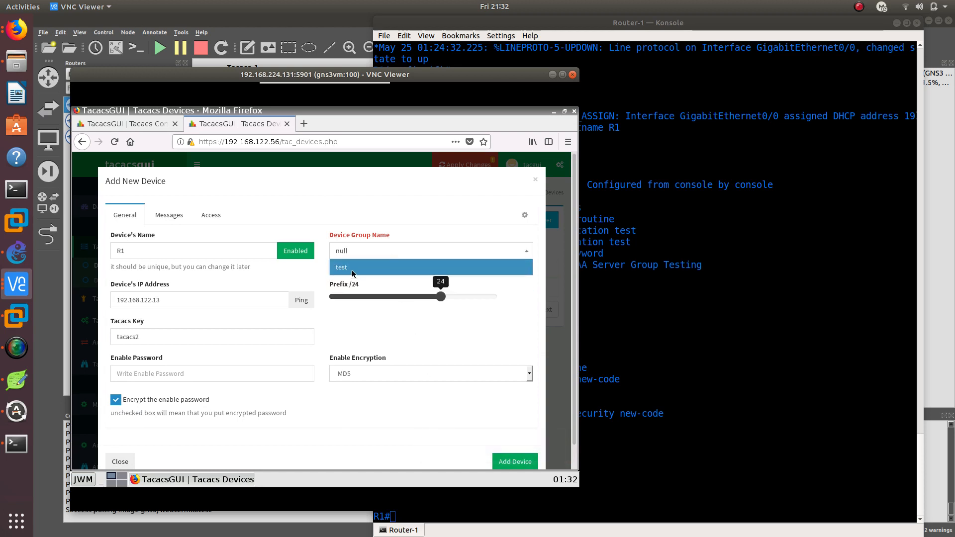
click(352, 271)
scroll(498, 441, down, 1)
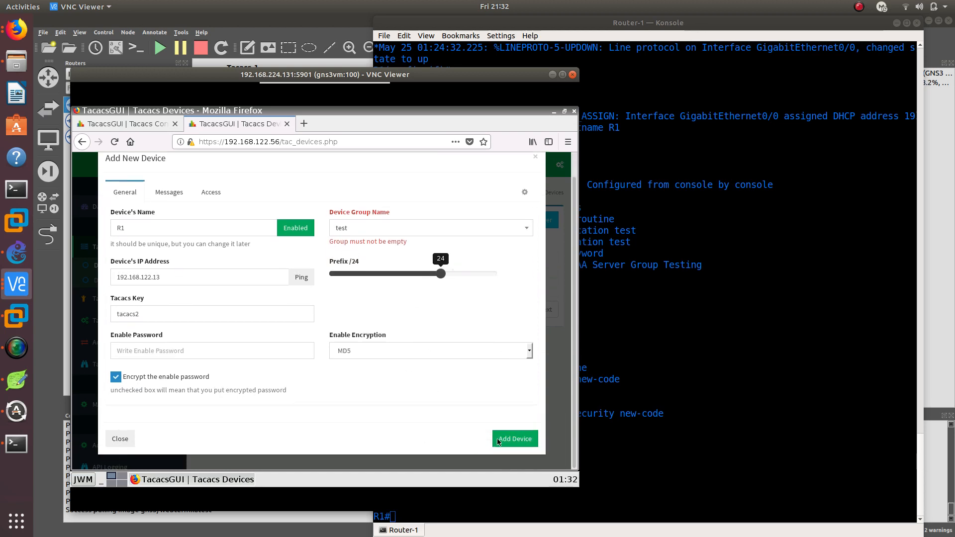
click(499, 440)
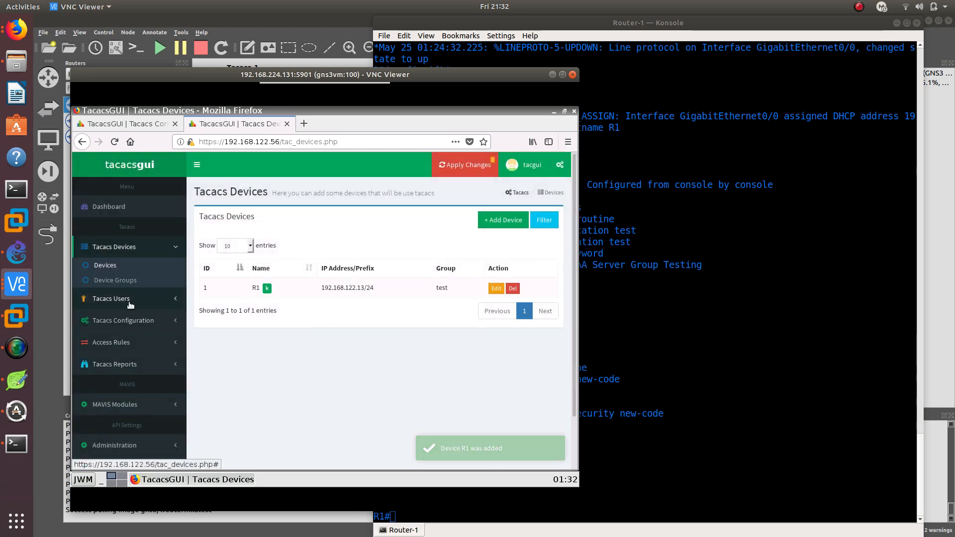
Review the existing admin user's login settings on the 192.168.122.56 server and resubmit them without edits
click(171, 299)
click(105, 287)
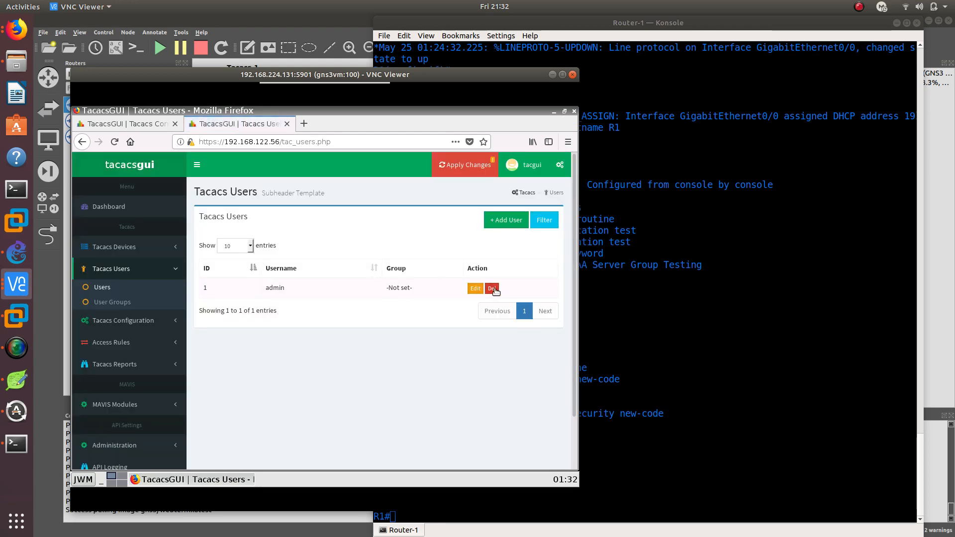
click(475, 289)
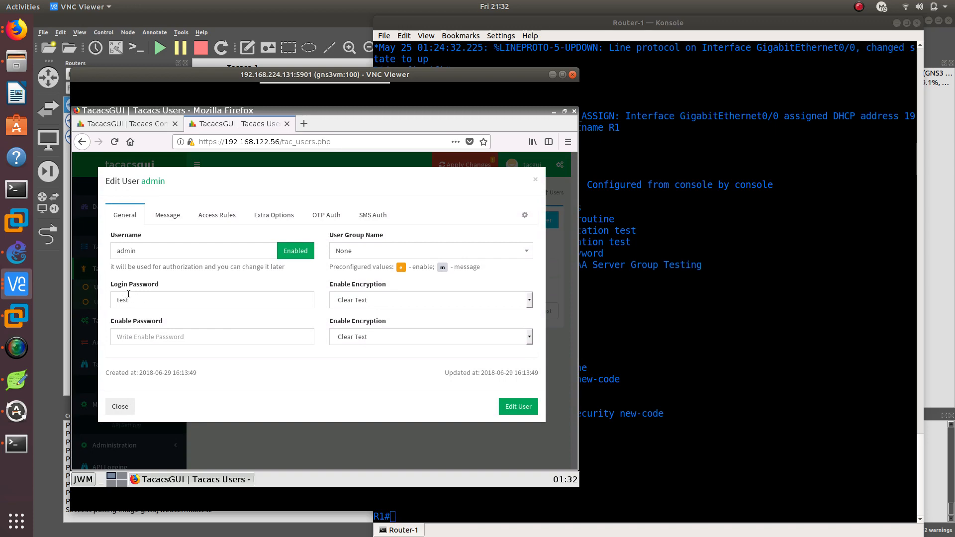
click(506, 406)
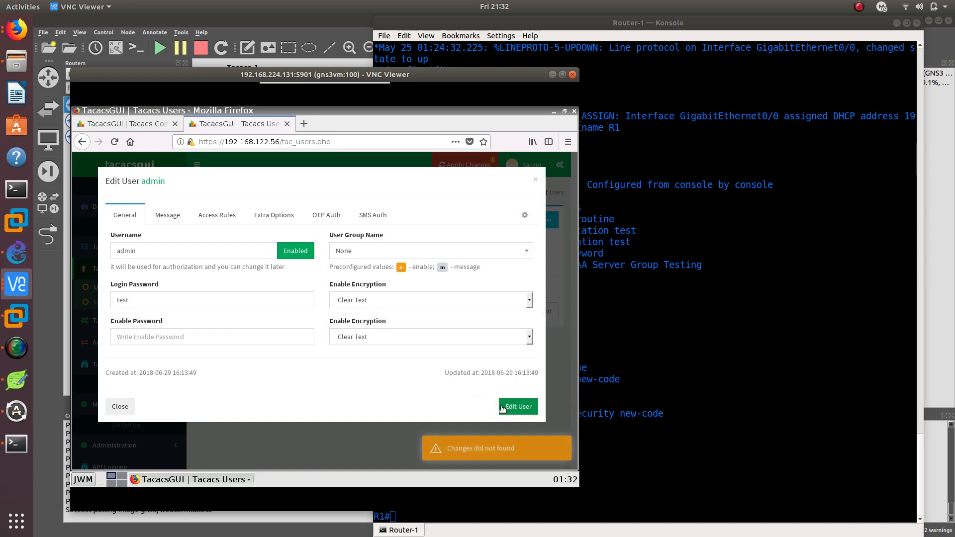
click(535, 182)
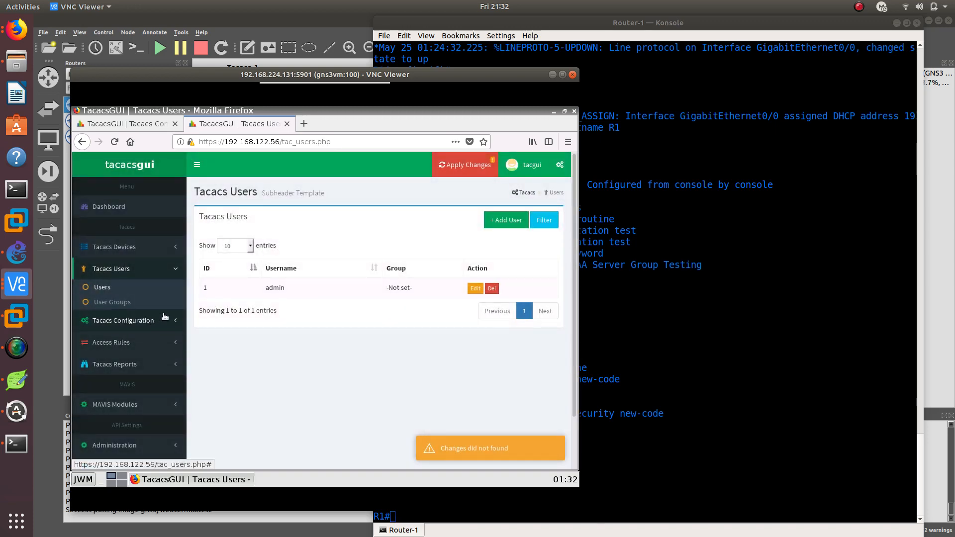
Check the Tacacs daemon status on 192.168.122.56, and apply the pending configuration without making a backup
click(175, 325)
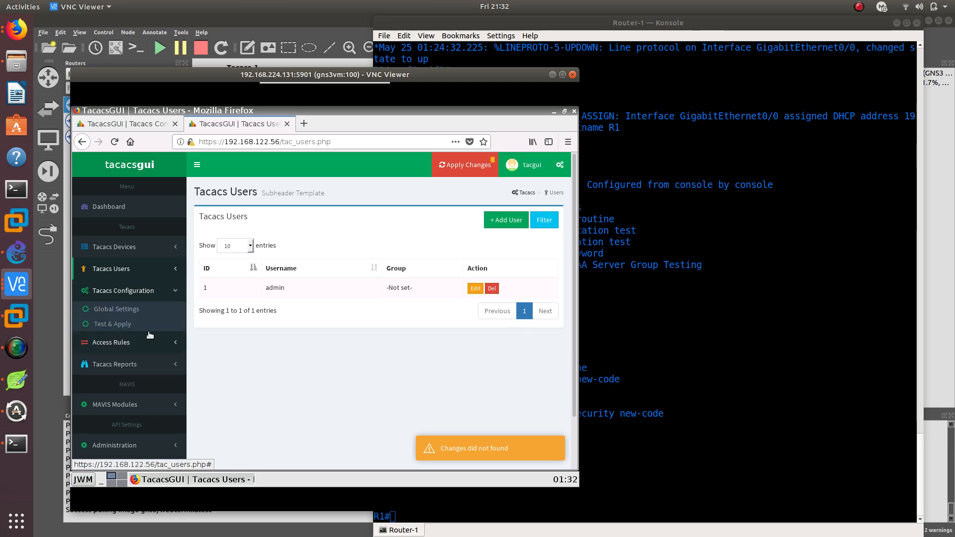
click(133, 312)
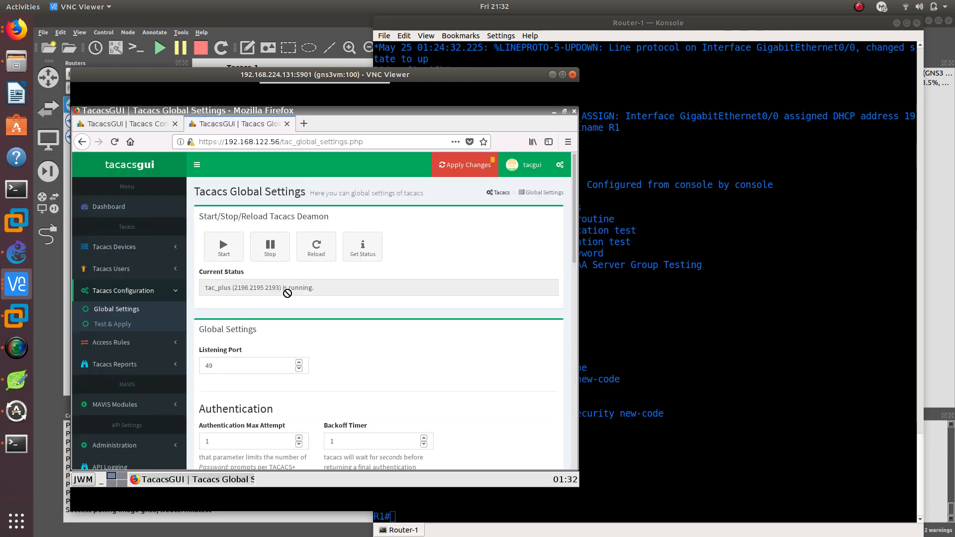
click(461, 167)
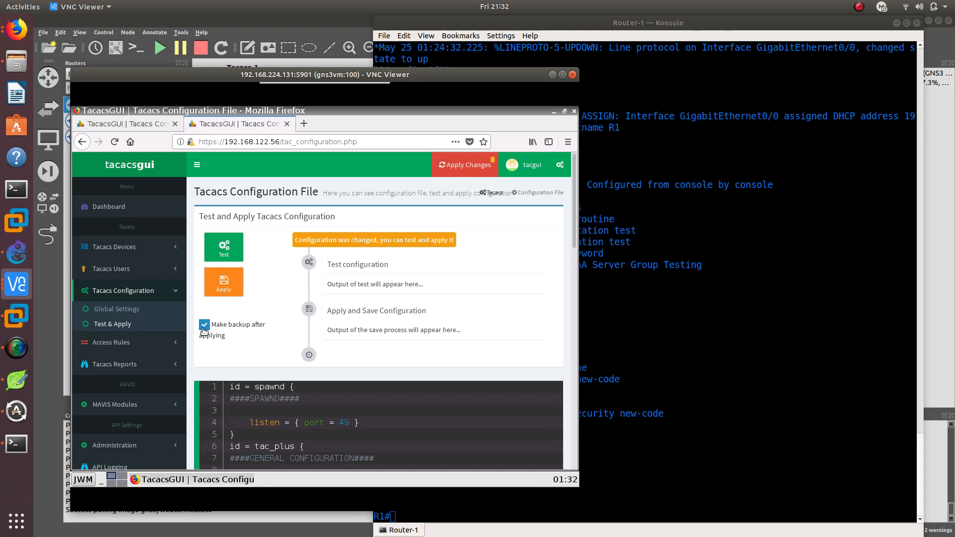
click(204, 325)
click(216, 287)
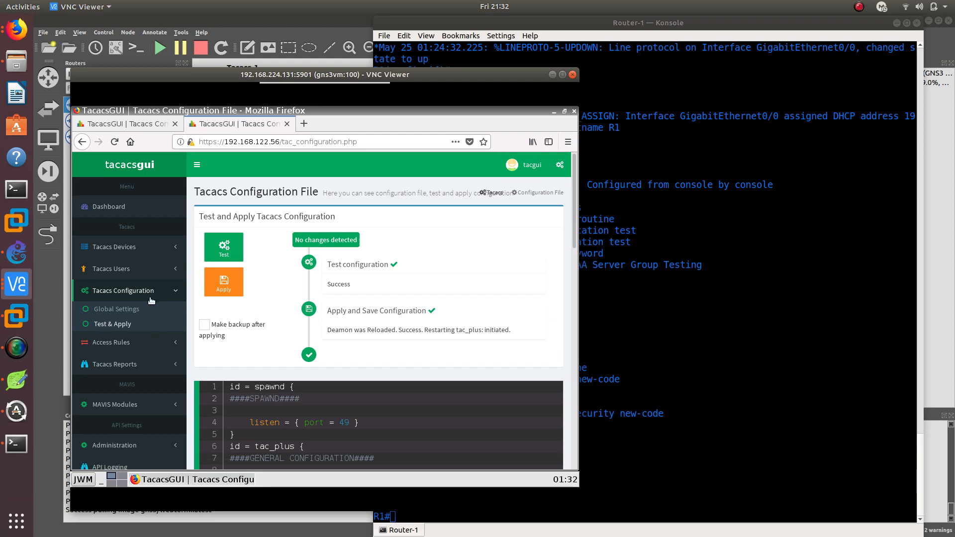
scroll(239, 388, down, 5)
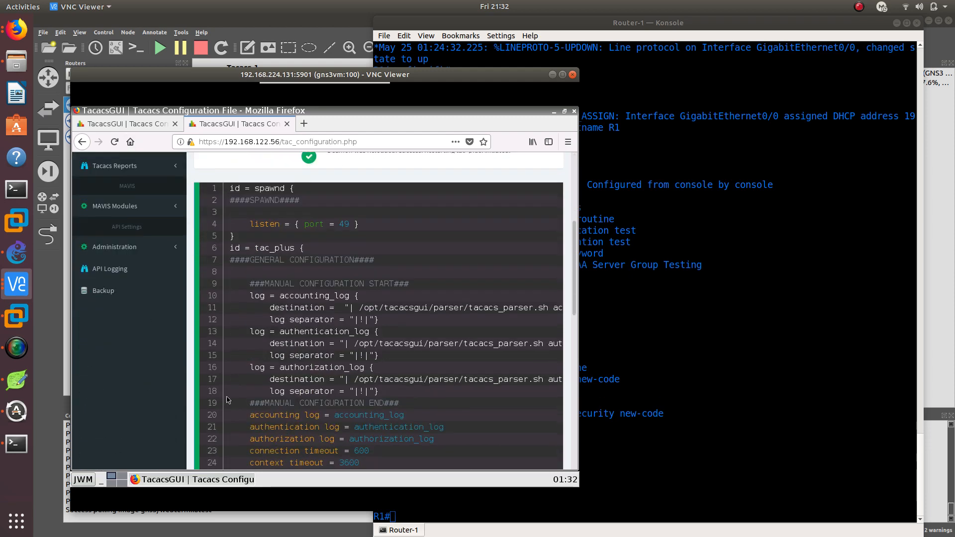
scroll(238, 387, up, 1)
scroll(238, 387, up, 5)
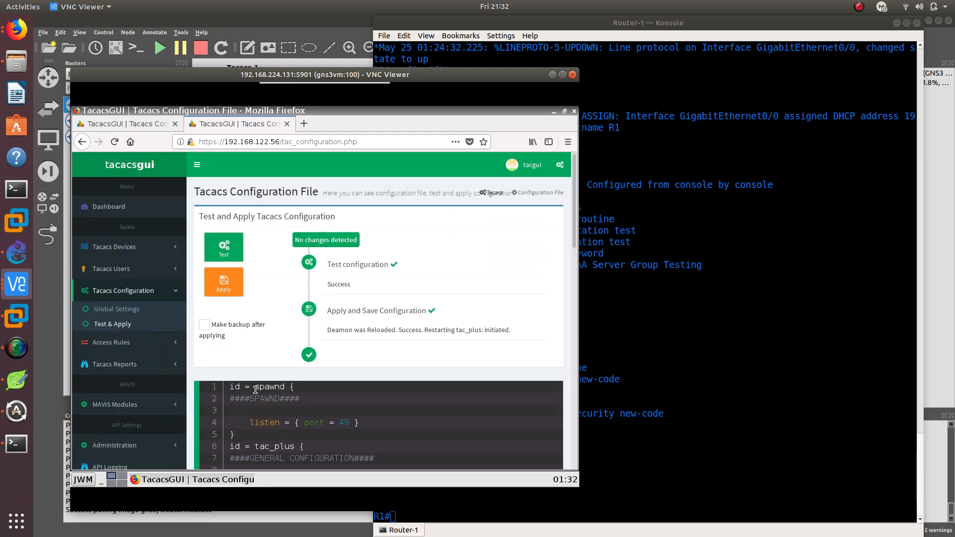
scroll(264, 351, down, 3)
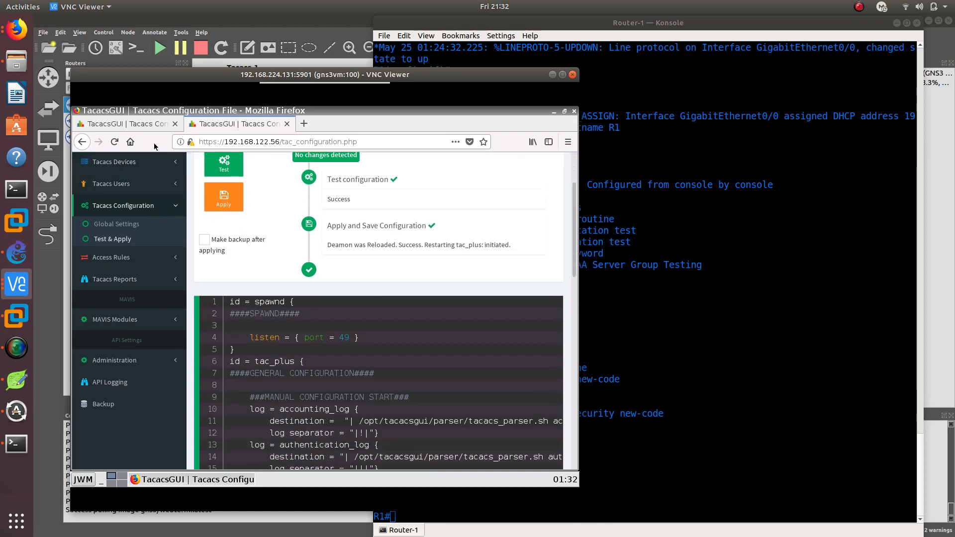
Stop the Tacacs daemon on the 192.168.122.18 server and return to the 192.168.122.56 server's page
key(ctrl+Page_Up)
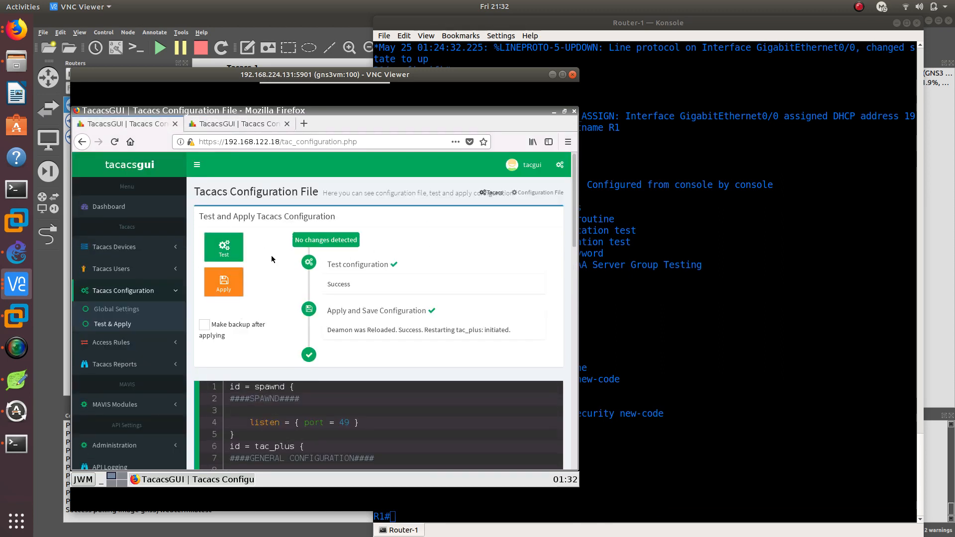
click(116, 309)
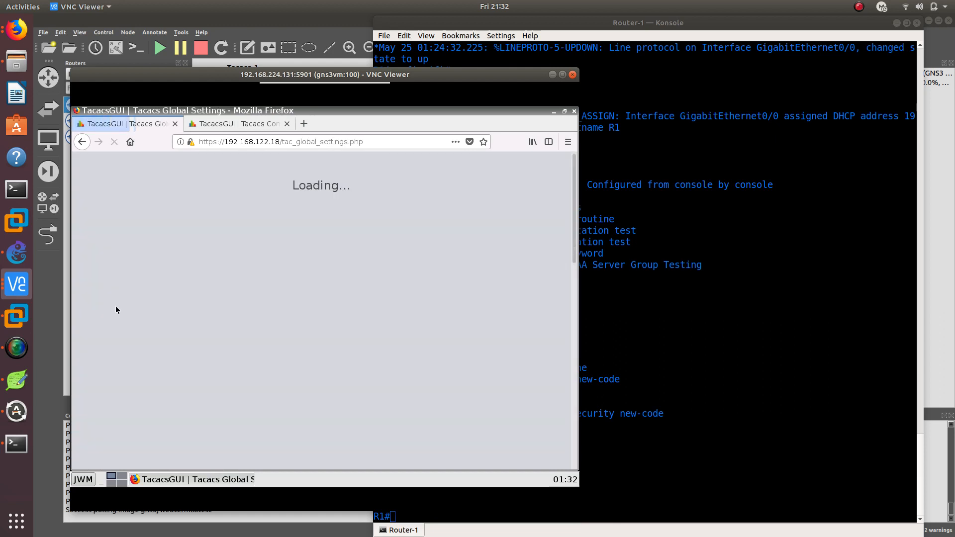
click(269, 246)
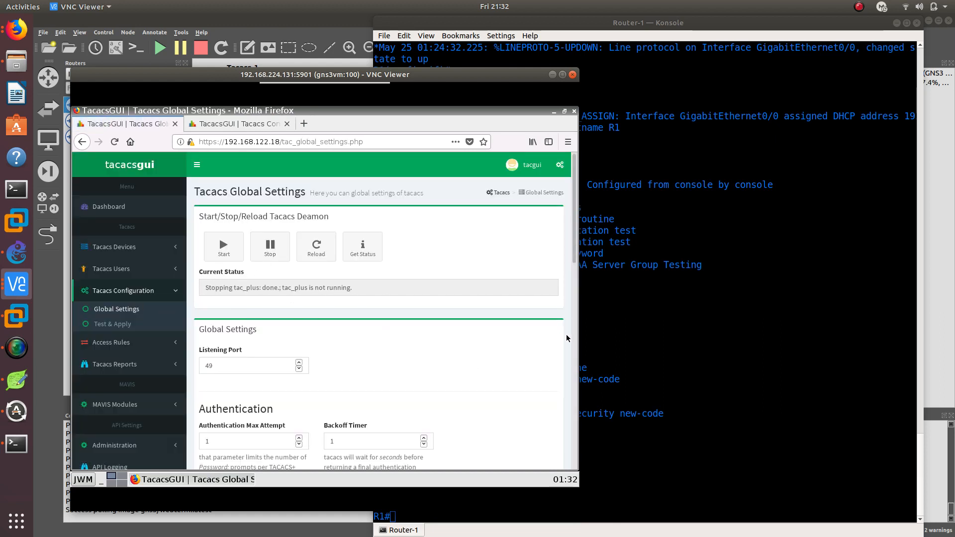
click(225, 124)
In the R1 console, run the AAA test for group tacacs+ with user admin, the account password and new-code
click(695, 347)
key(Up)
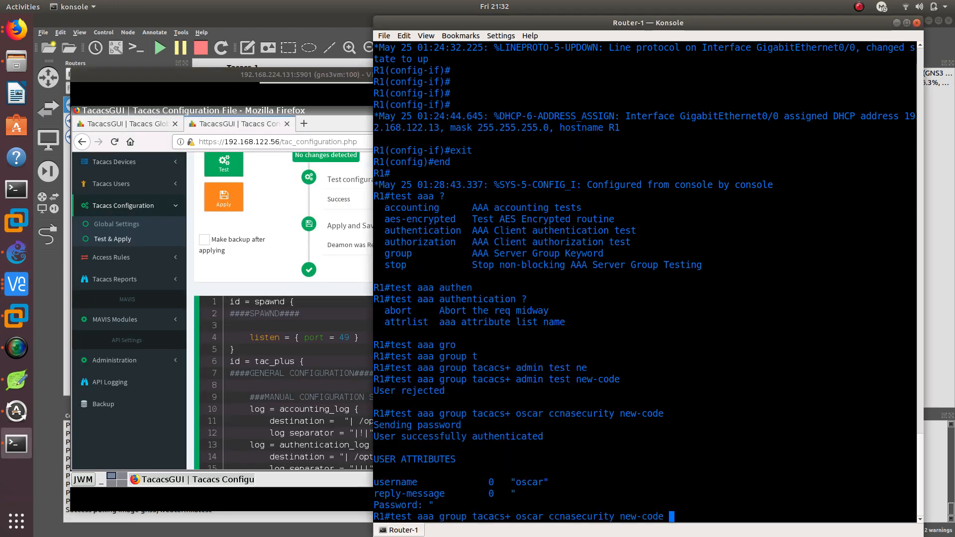
key(Left)
key(Left)
key(Left)
key(Left)
key(Left)
key(Left)
key(Left)
key(Left)
key(Left)
key(Left)
key(Left)
key(Left)
key(Left)
key(Right)
key(Right)
key(Right)
key(Right)
key(BackSpace)
key(BackSpace)
key(BackSpace)
key(BackSpace)
key(BackSpace)
key(BackSpace)
key(BackSpace)
key(BackSpace)
key(BackSpace)
key(BackSpace)
key(BackSpace)
key(BackSpace)
key(BackSpace)
key(BackSpace)
key(BackSpace)
key(BackSpace)
key(BackSpace)
key(BackSpace)
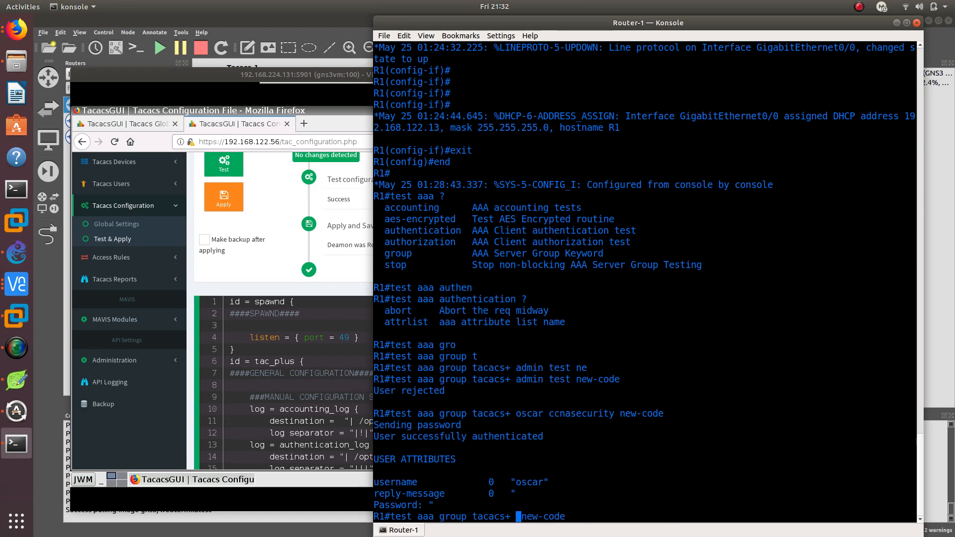
text(admin test)
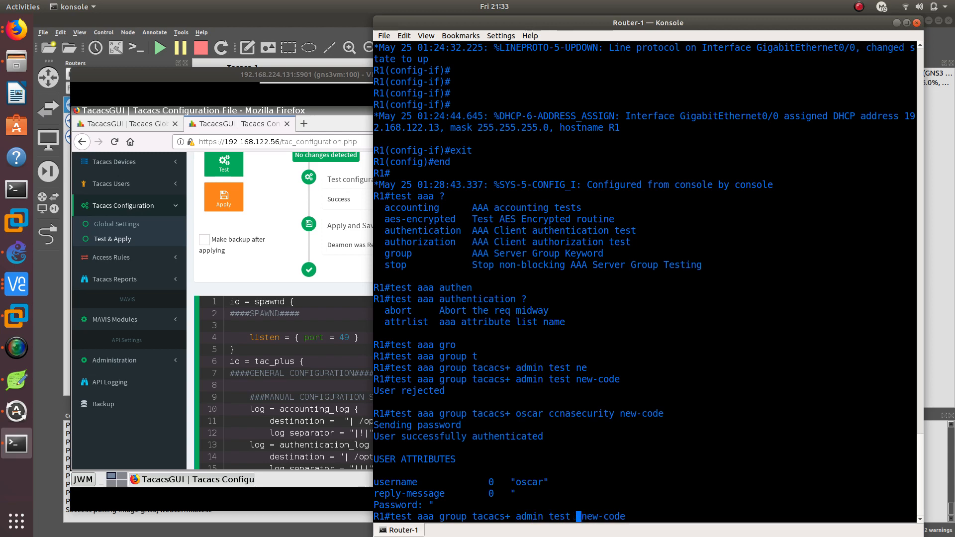
key(Return)
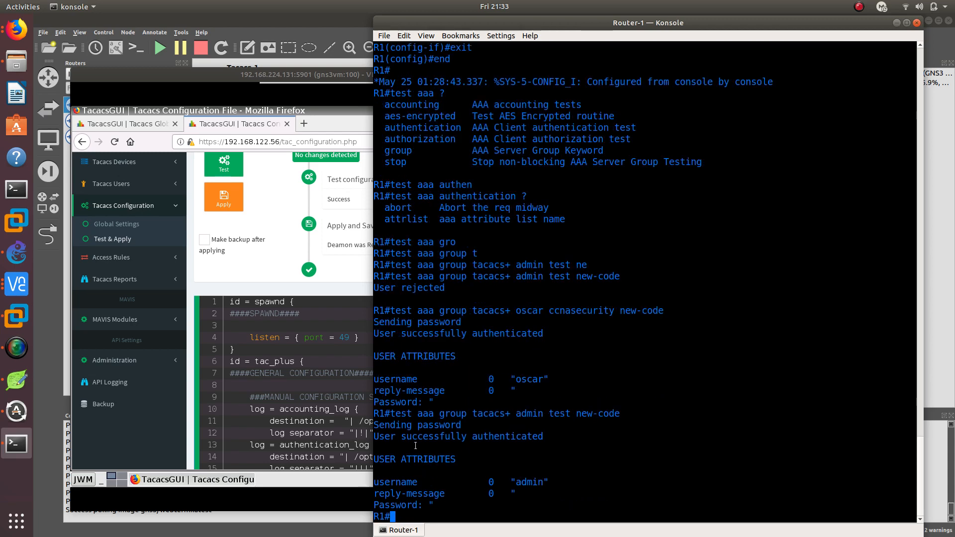
drag(375, 437, 540, 435)
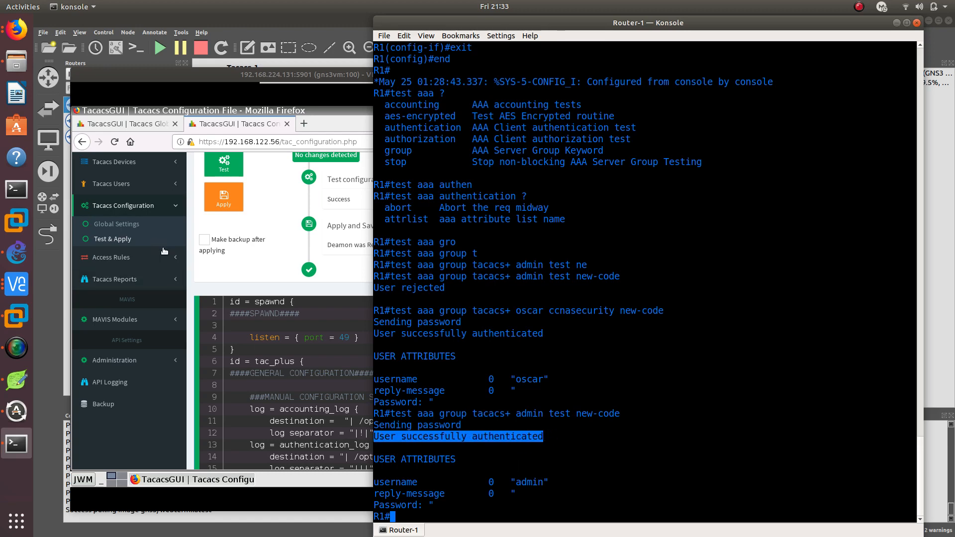
Compare the Tacacs user lists on both servers and examine the 192.168.122.18 user's username and login password settings
click(237, 277)
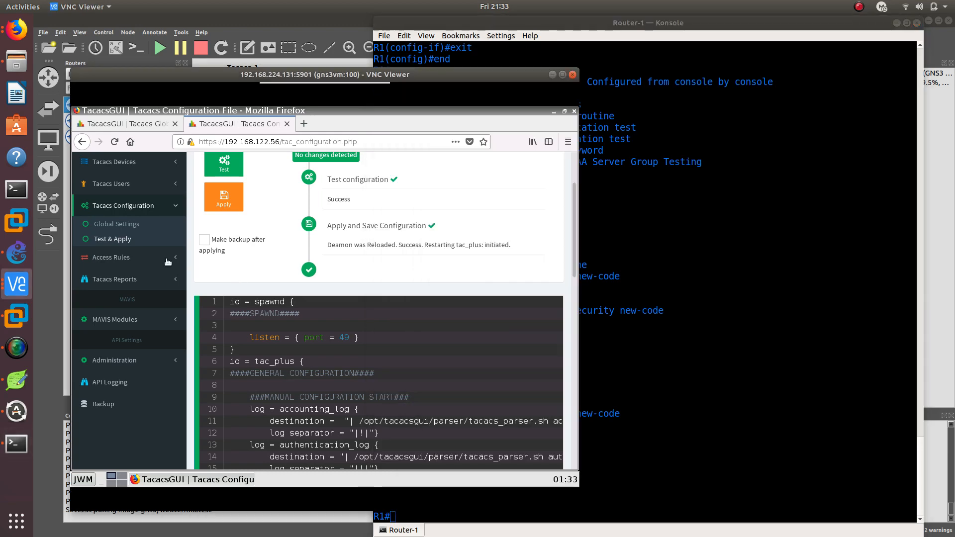
click(106, 191)
click(104, 209)
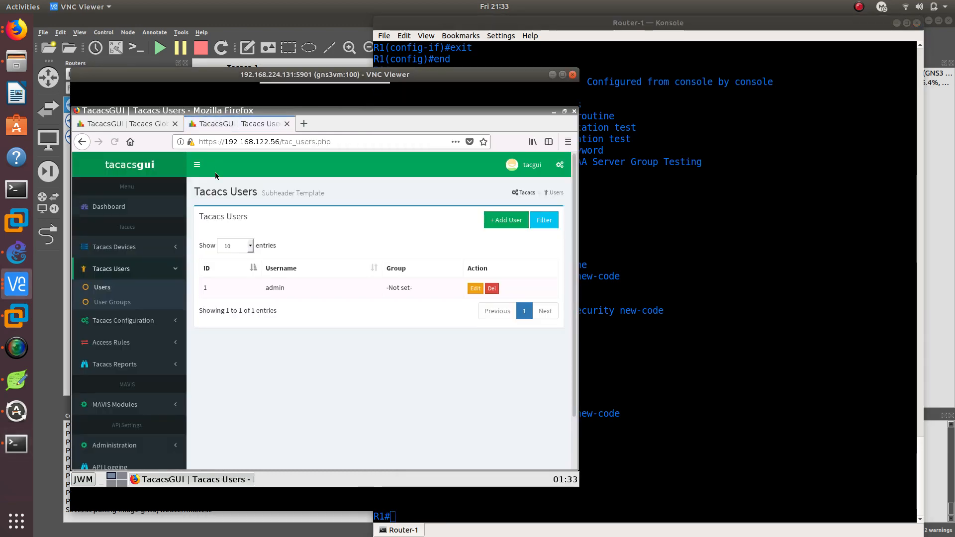
click(120, 126)
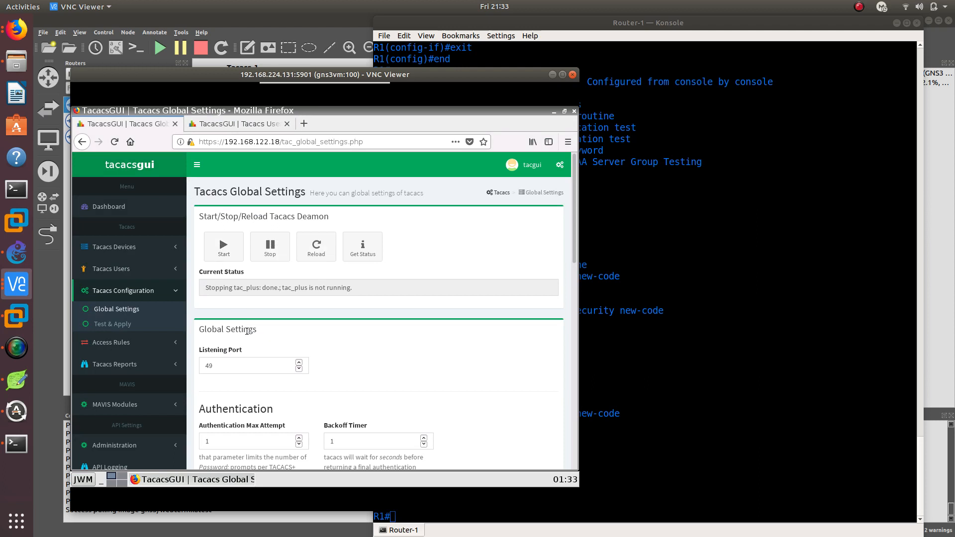
click(127, 270)
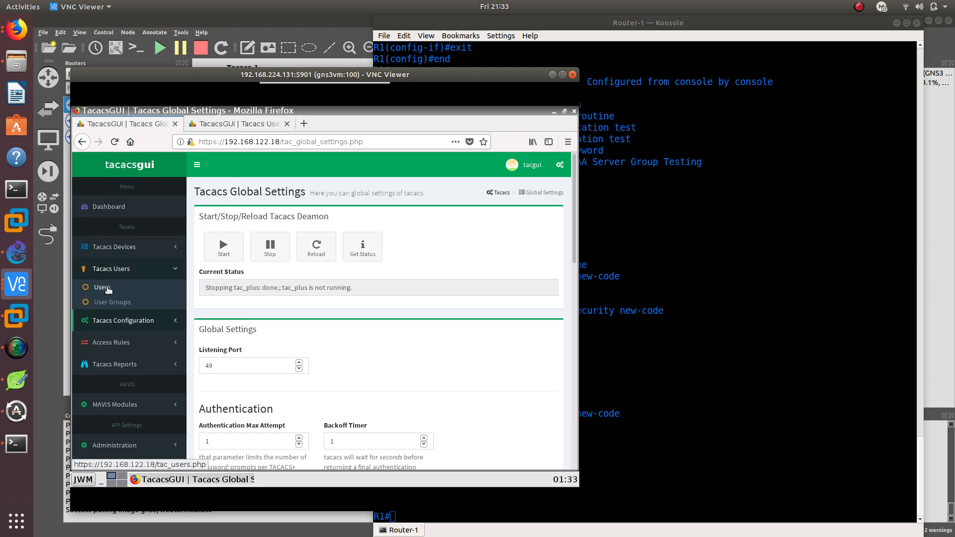
click(102, 287)
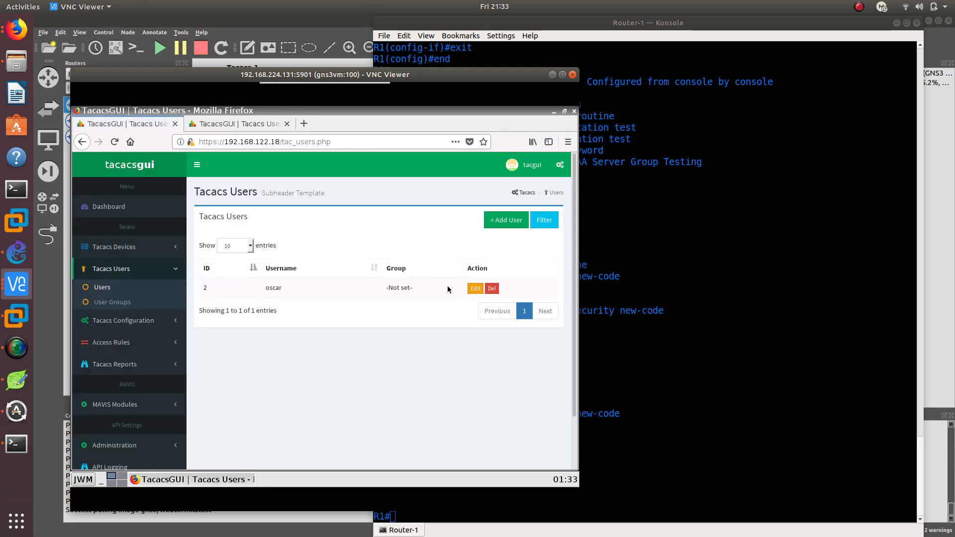
click(475, 288)
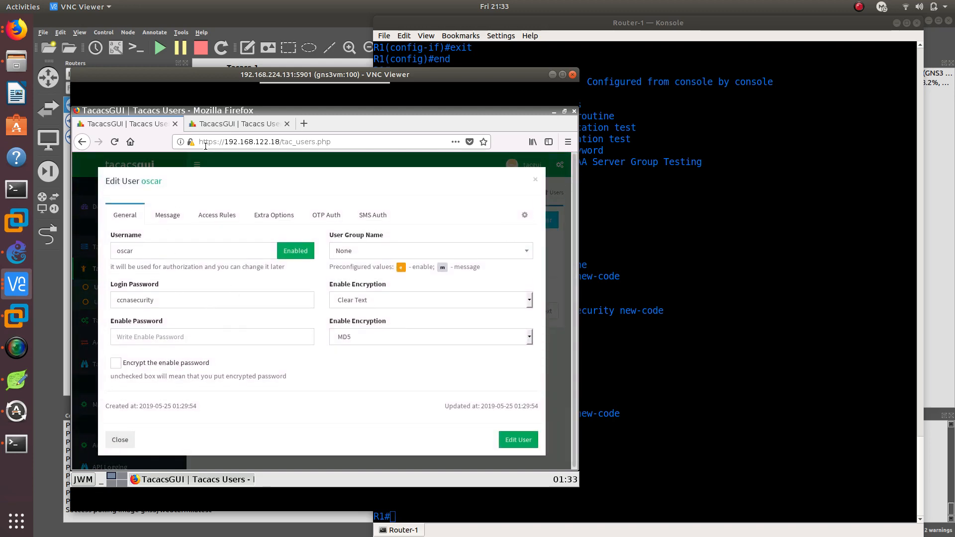
drag(139, 251, 93, 249)
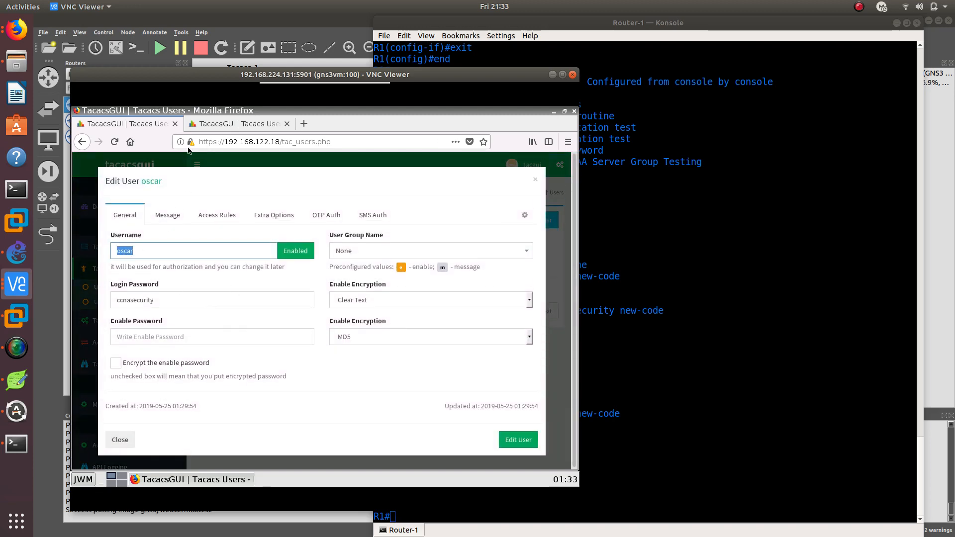
Add a user on 192.168.122.56 with the first server user's username and login password, using Clear Text encryption for the login password
click(210, 125)
click(506, 220)
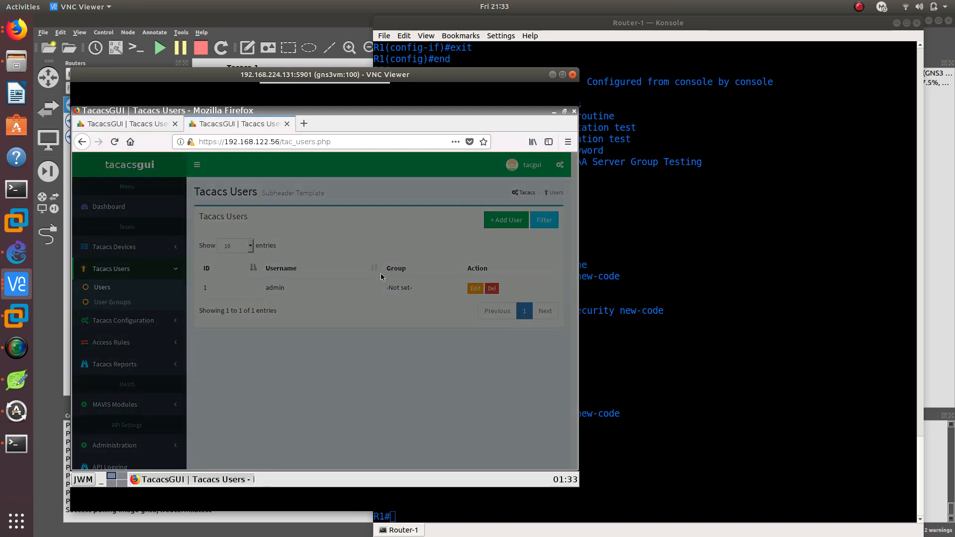
click(190, 250)
text(oscar)
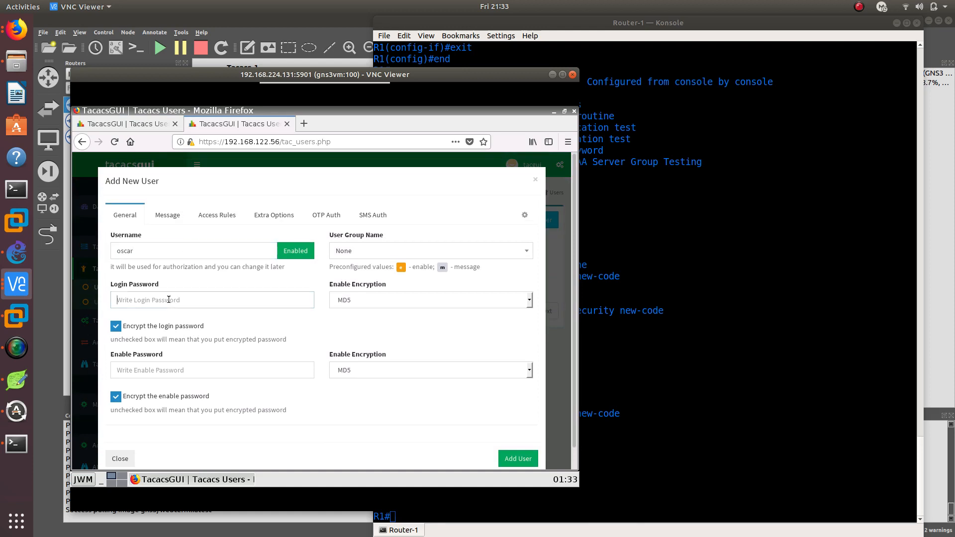
click(169, 300)
text(ccnasecurity)
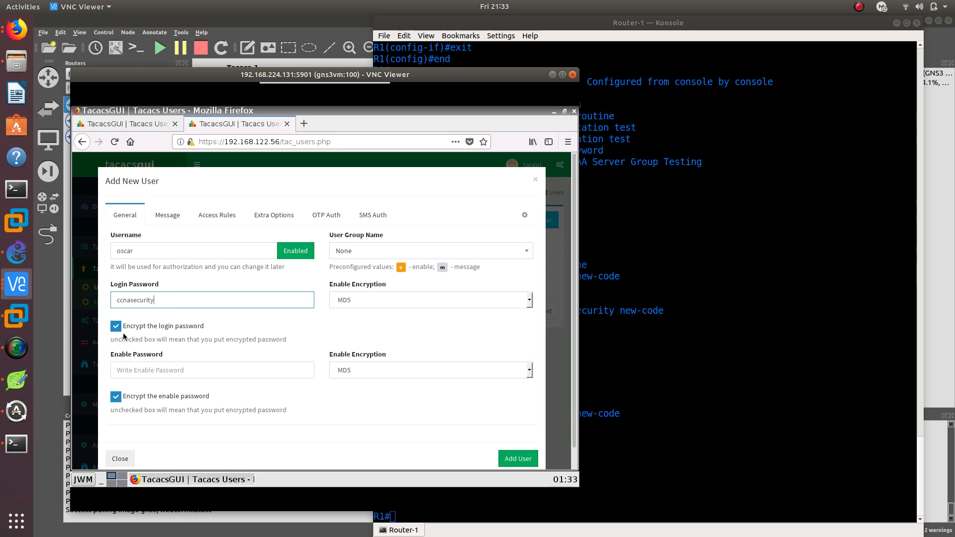
click(351, 298)
click(367, 314)
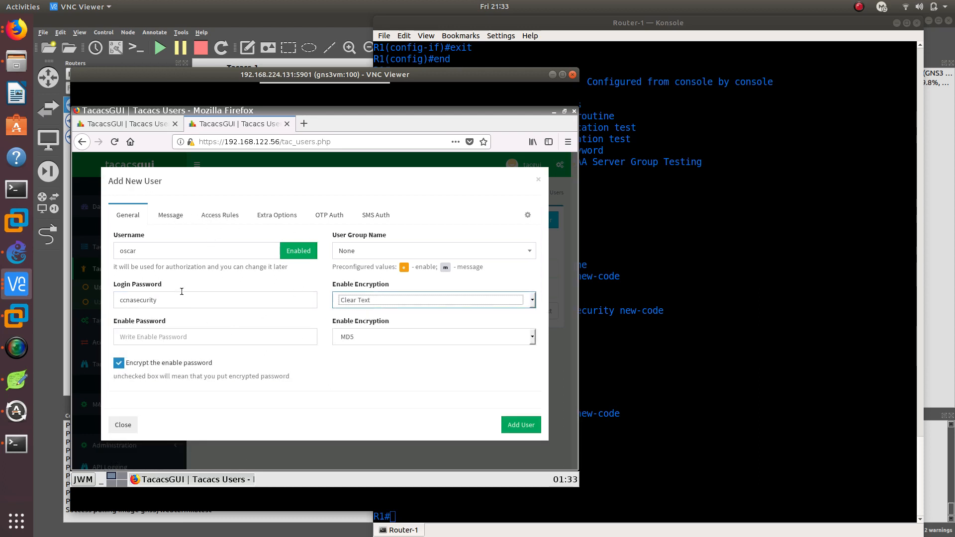
click(521, 425)
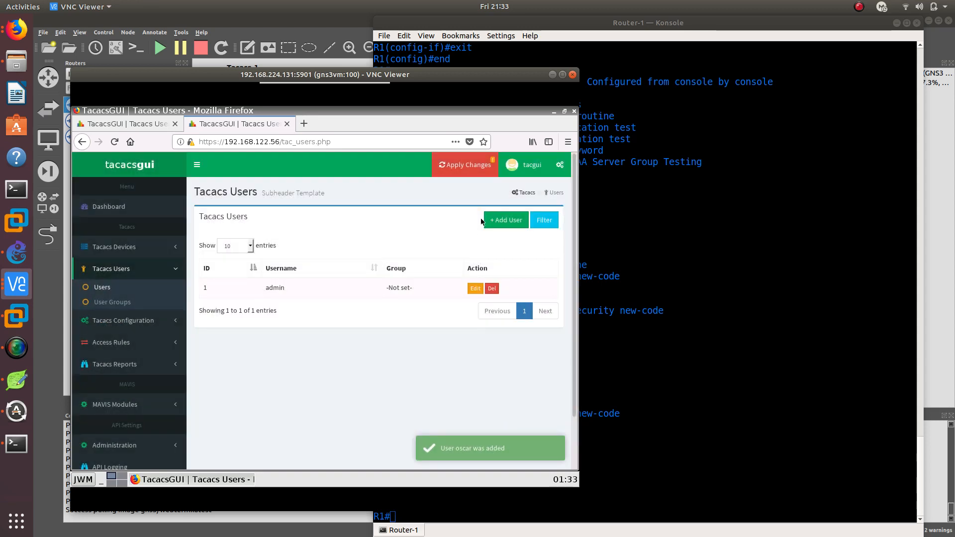
Apply the new user's configuration on 192.168.122.56 without making a backup
click(468, 168)
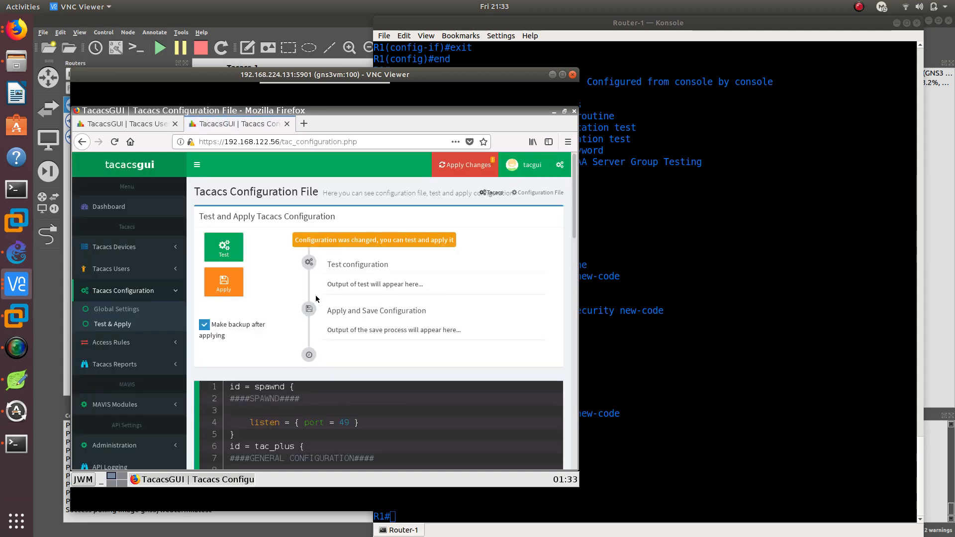
click(205, 324)
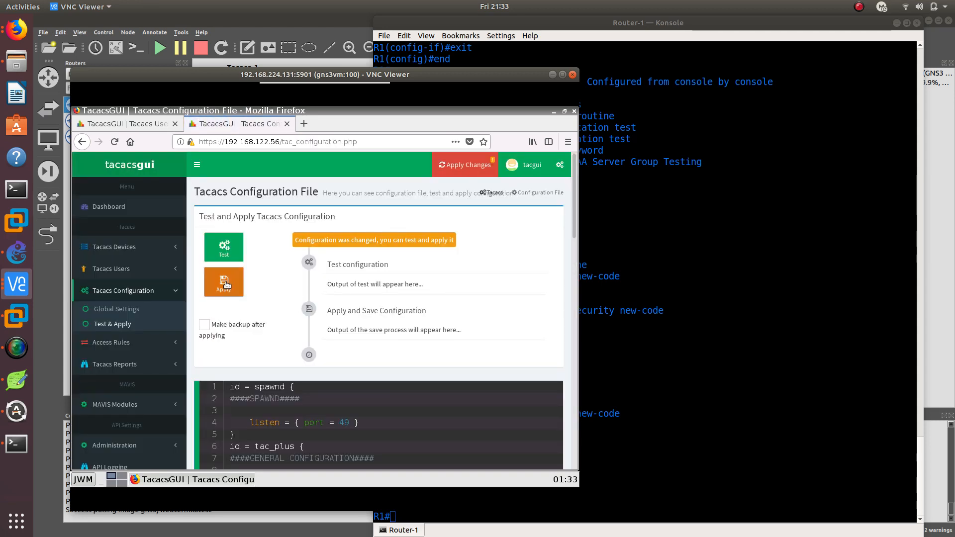
click(225, 283)
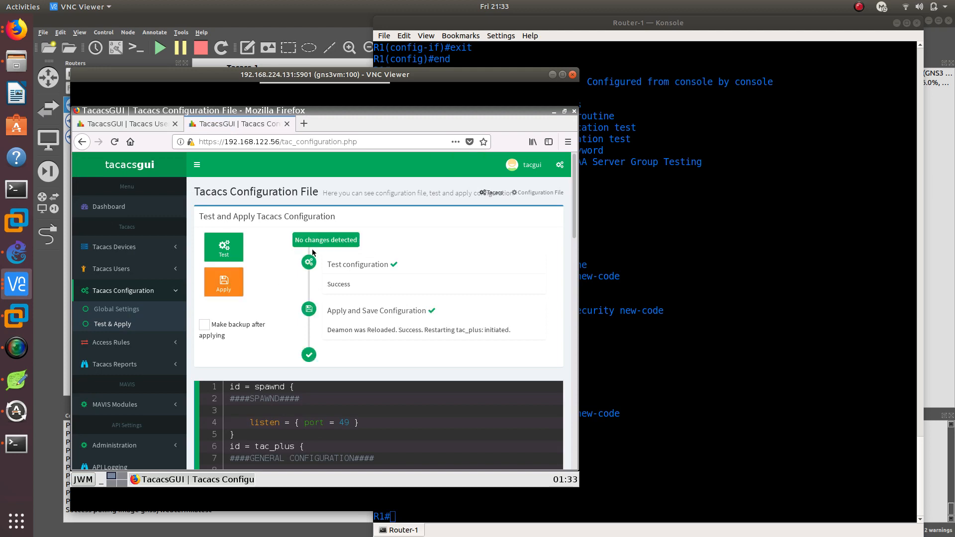
Close the user editor on 192.168.122.18 and check the TACACS daemon's current status in that server's global settings
click(127, 124)
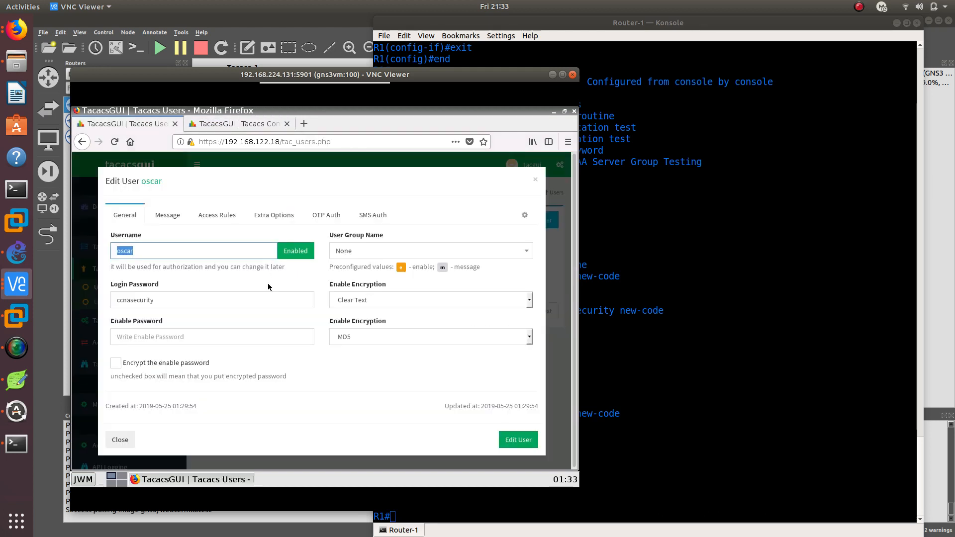
click(535, 179)
scroll(128, 388, down, 2)
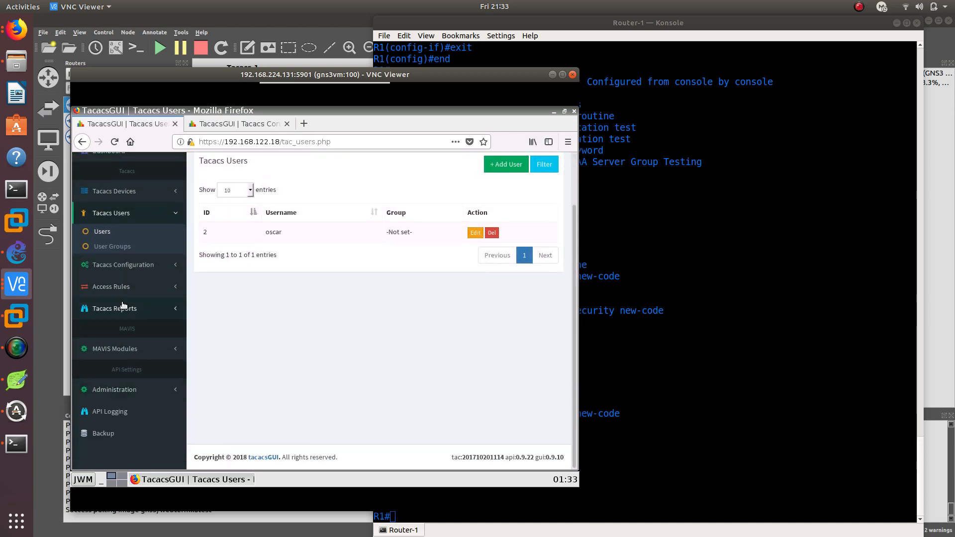
click(122, 264)
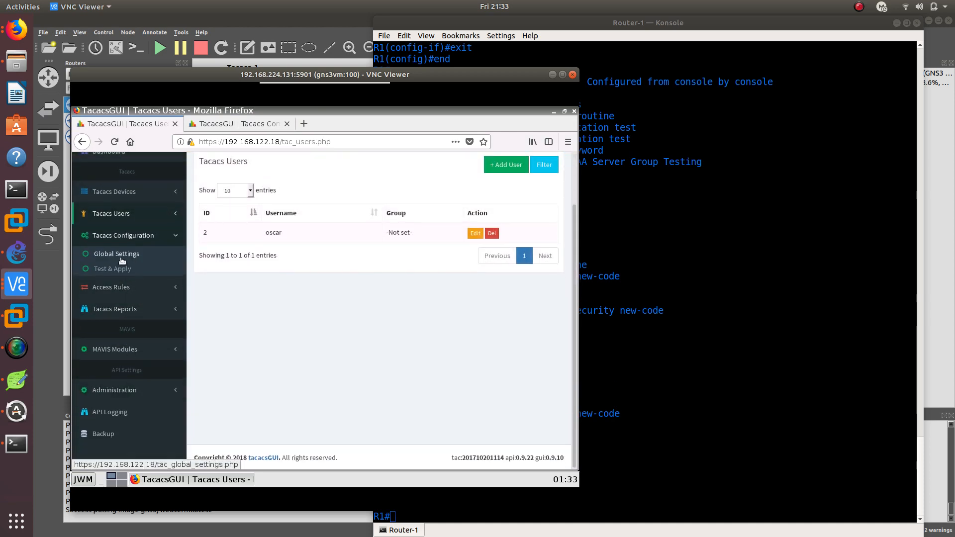
click(122, 256)
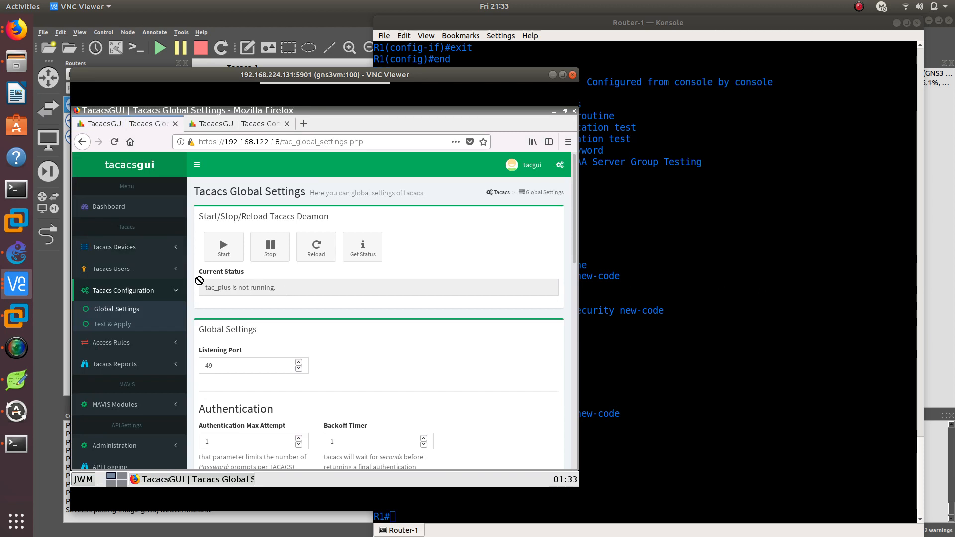
In the Router-1 console, rerun the AAA test for group tacacs+ with the newly added user's username, account password and new-code
click(632, 387)
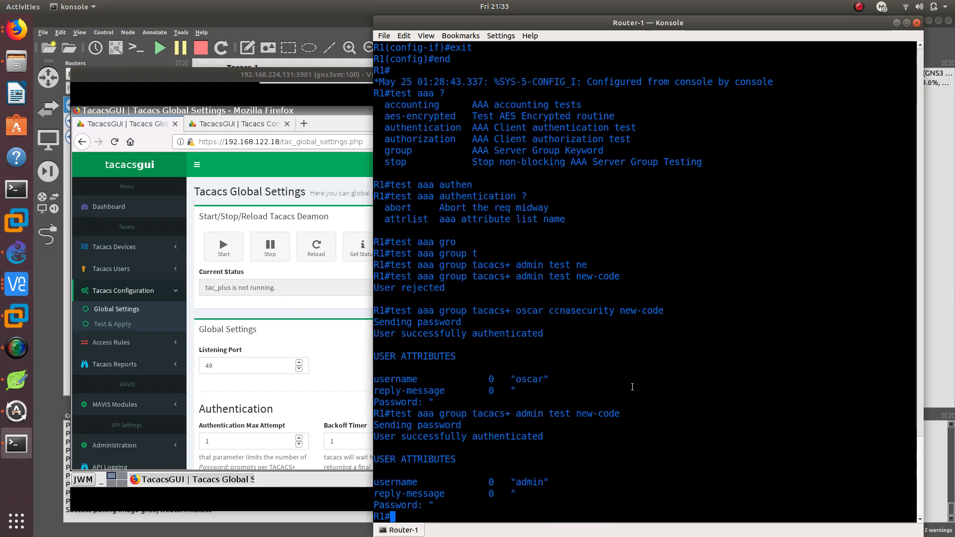
key(Up)
key(Up)
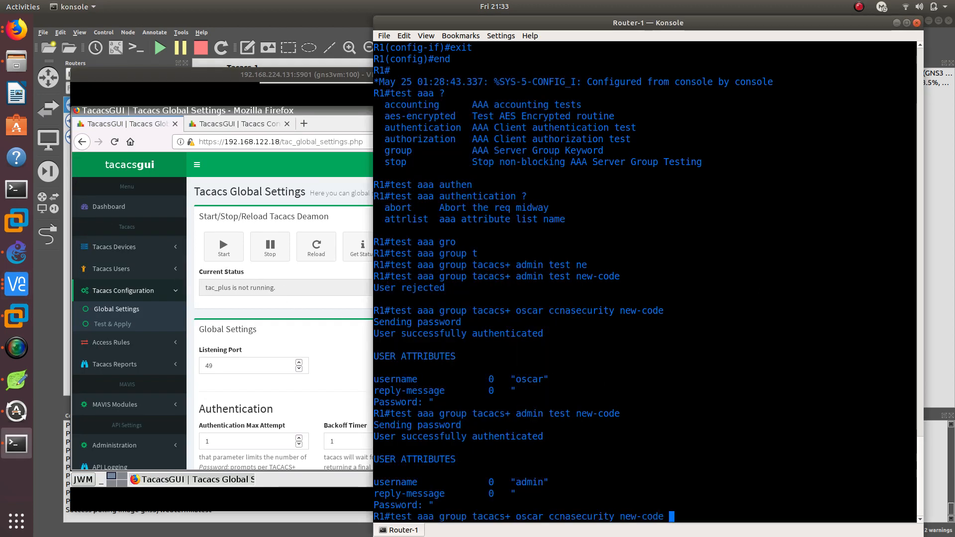
key(Return)
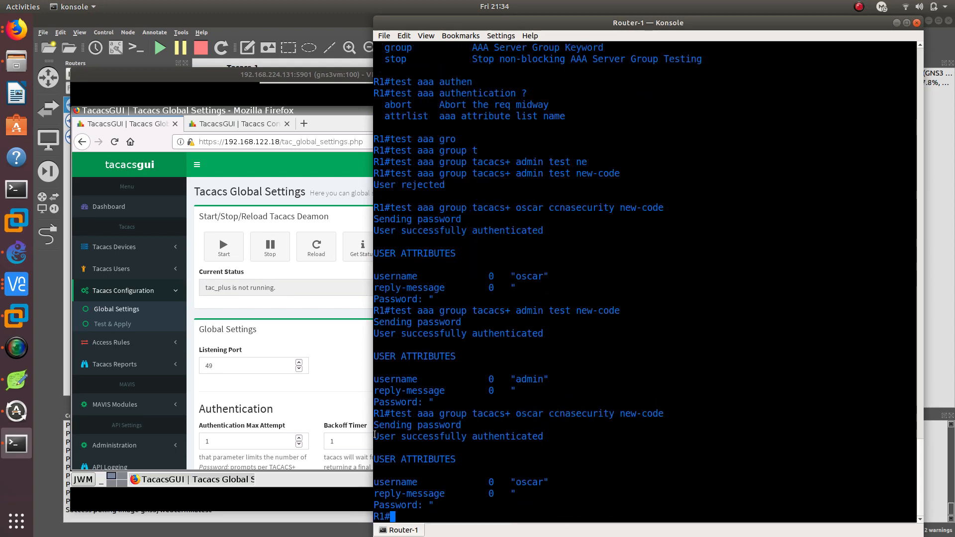
drag(374, 436, 545, 436)
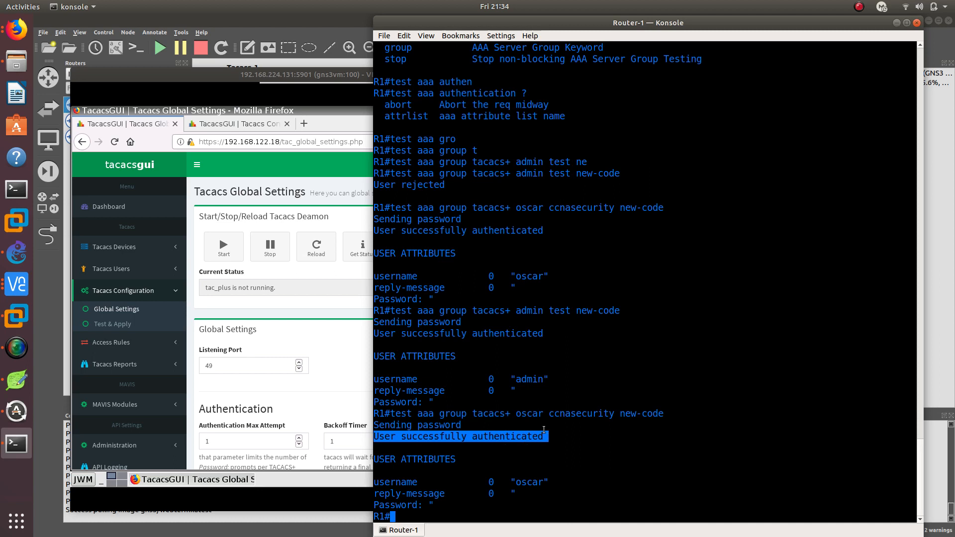
Start the TACACS daemon on the 192.168.122.18 server
click(242, 127)
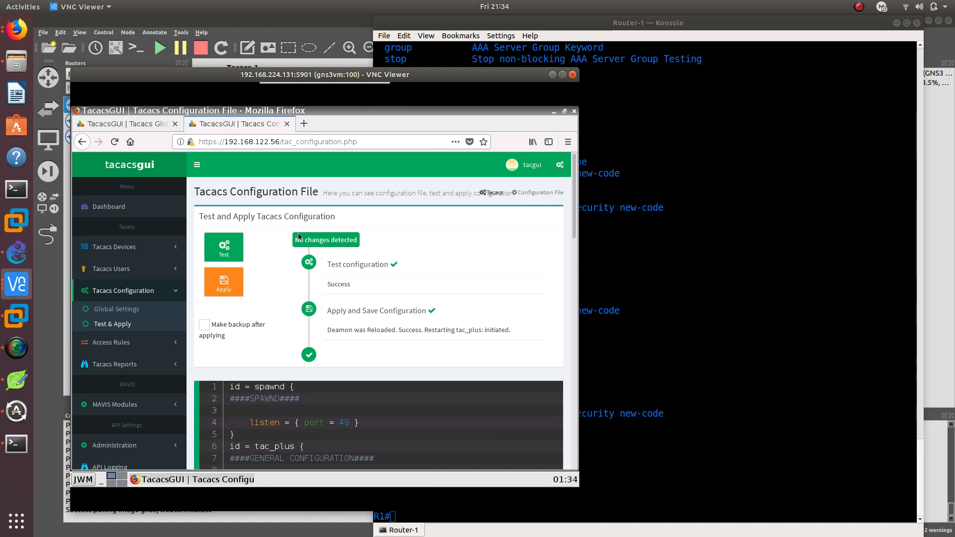
click(125, 124)
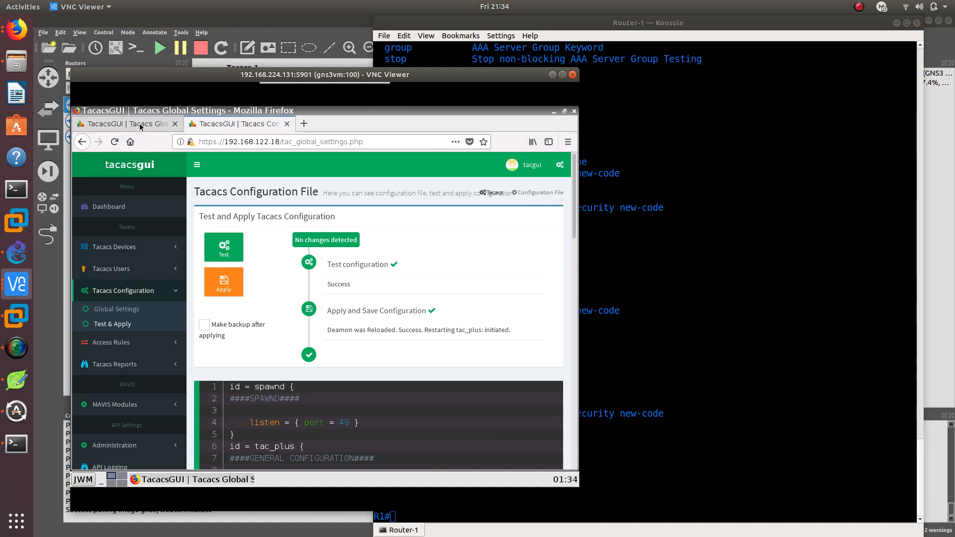
scroll(121, 350, down, 4)
scroll(102, 362, up, 2)
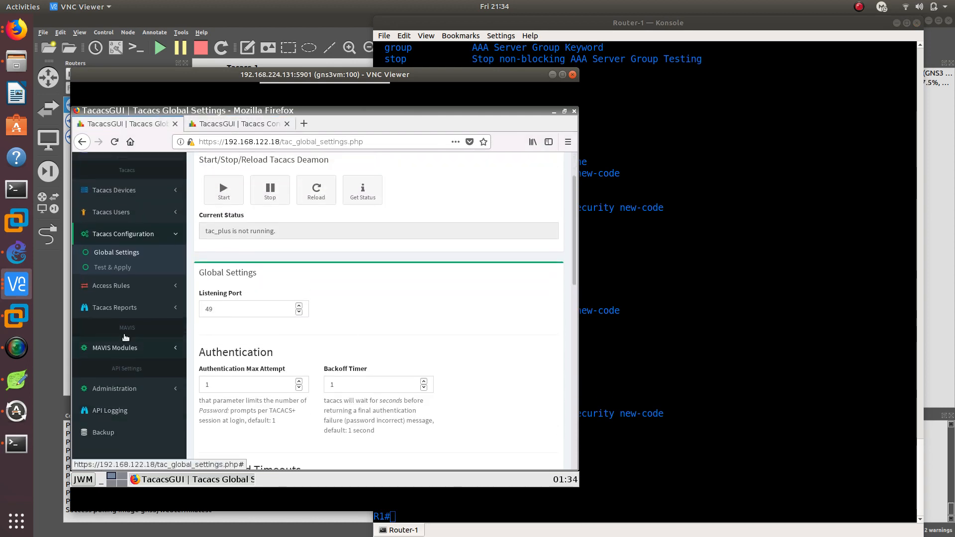
click(224, 191)
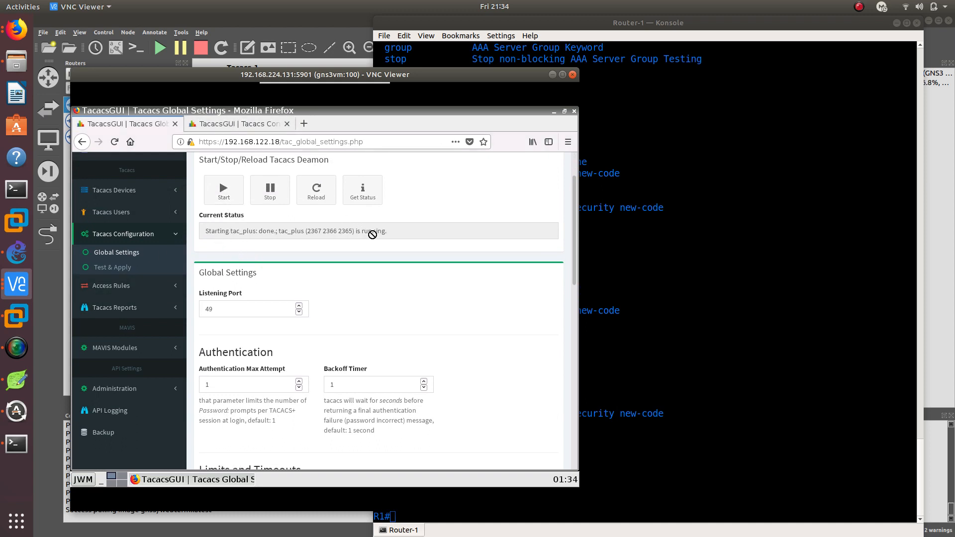
Turn on AAA authentication debugging in the Router-1 console with debug aaa authentication
click(644, 355)
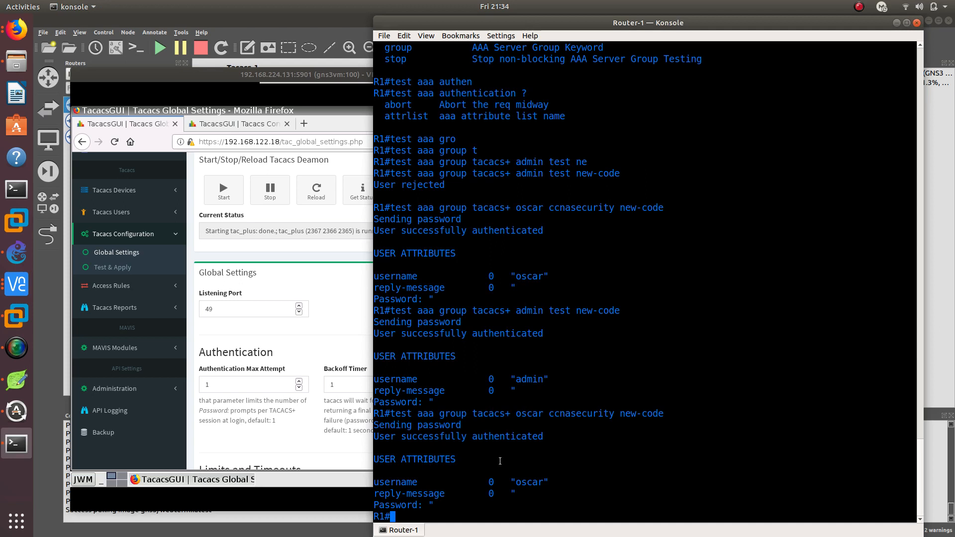
text(debu)
key(Tab)
text(aa)
key(Tab)
text(au)
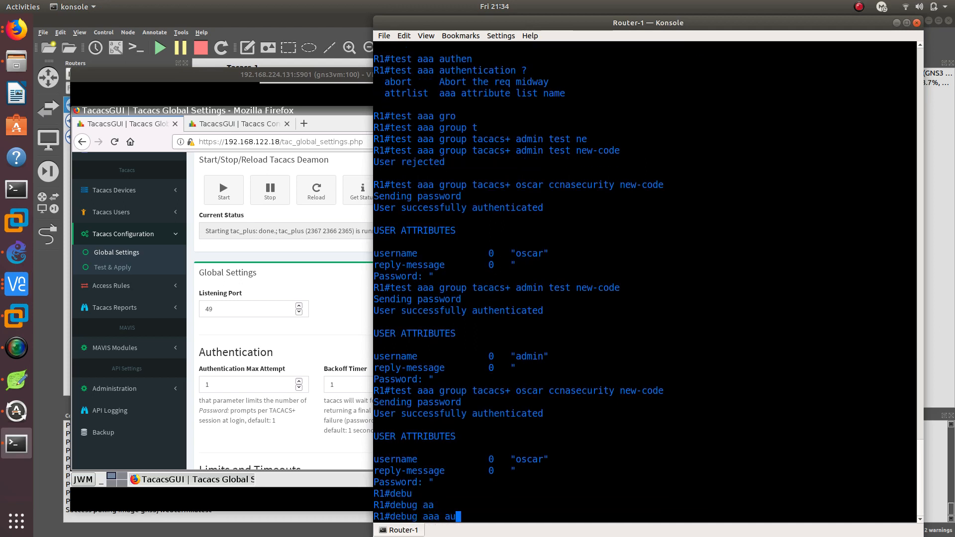
key(Tab)
text(then)
key(Tab)
key(Return)
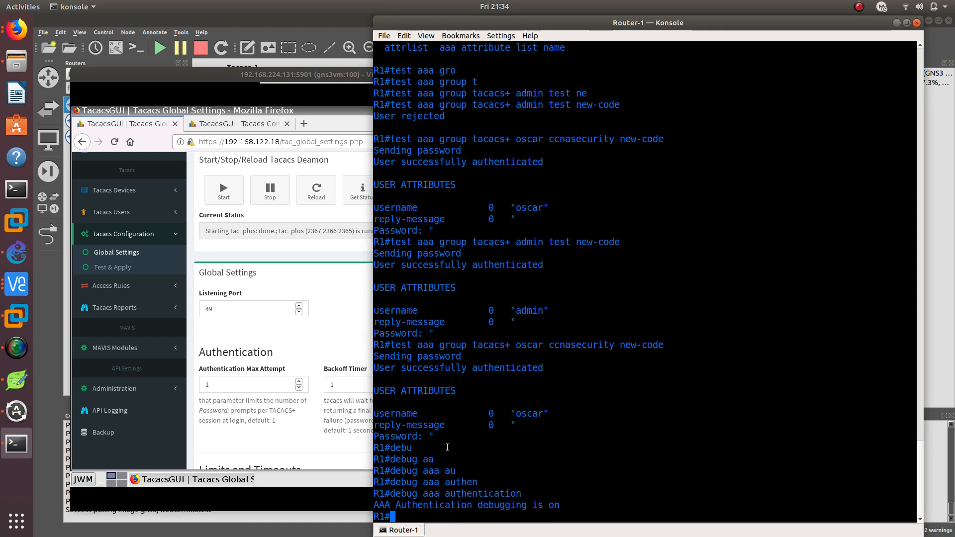
Repeat the tacacs+ group test with the non-admin user's credentials and new-code, and examine the debug output's method list
key(Up)
key(Up)
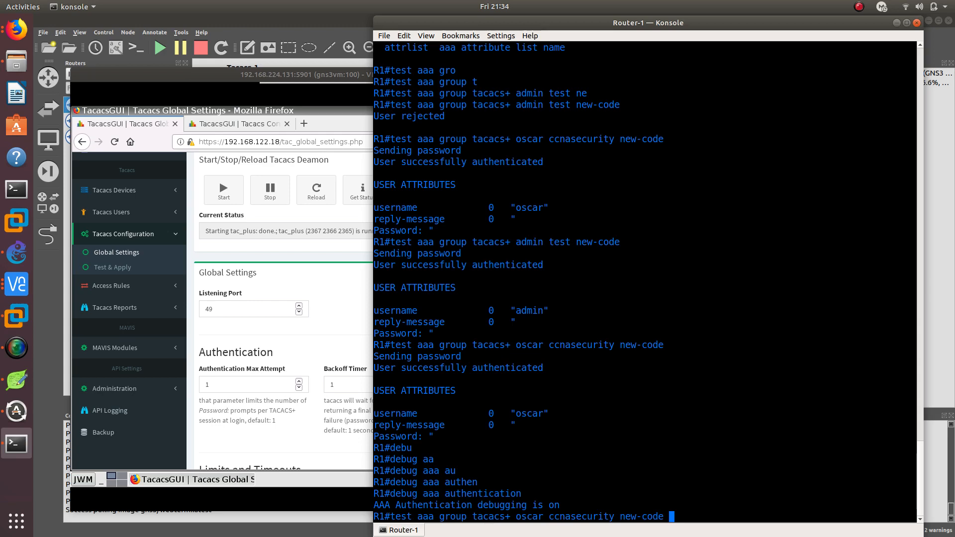
key(Return)
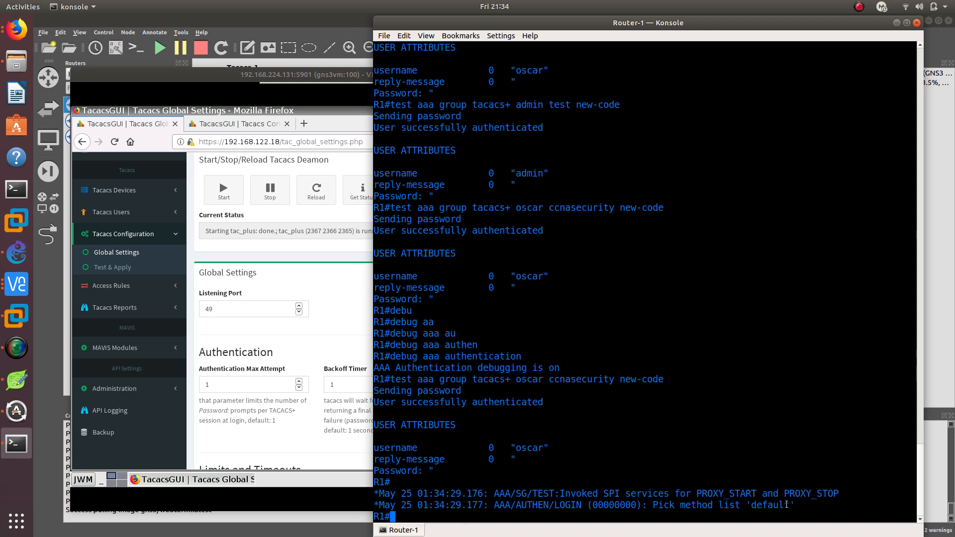
drag(798, 505, 637, 504)
click(605, 493)
Turn on AAA authorization debugging on Router-1 with debug aaa authorization
key(Up)
key(Up)
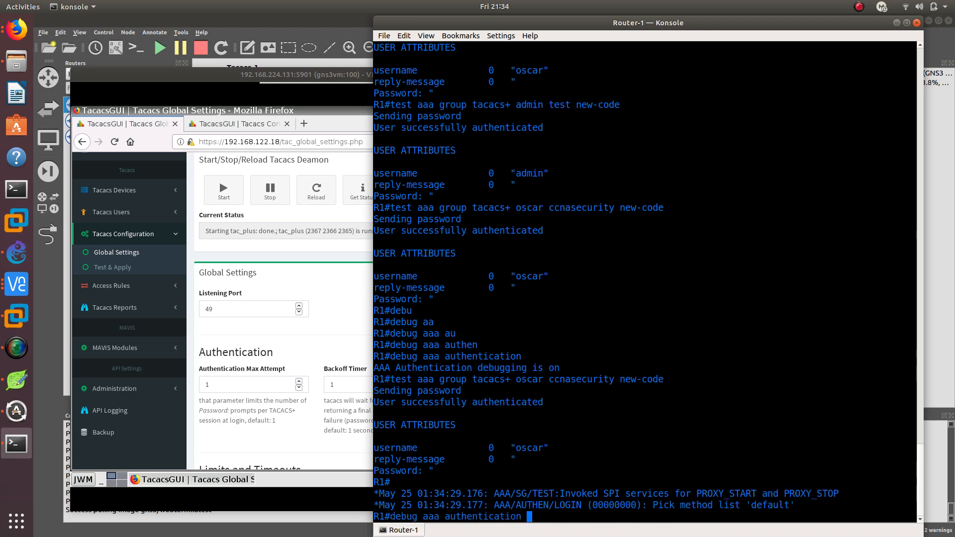
key(BackSpace)
key(BackSpace)
key(BackSpace)
key(BackSpace)
key(BackSpace)
key(BackSpace)
key(BackSpace)
key(BackSpace)
key(BackSpace)
key(BackSpace)
key(BackSpace)
text(o)
key(Tab)
key(Return)
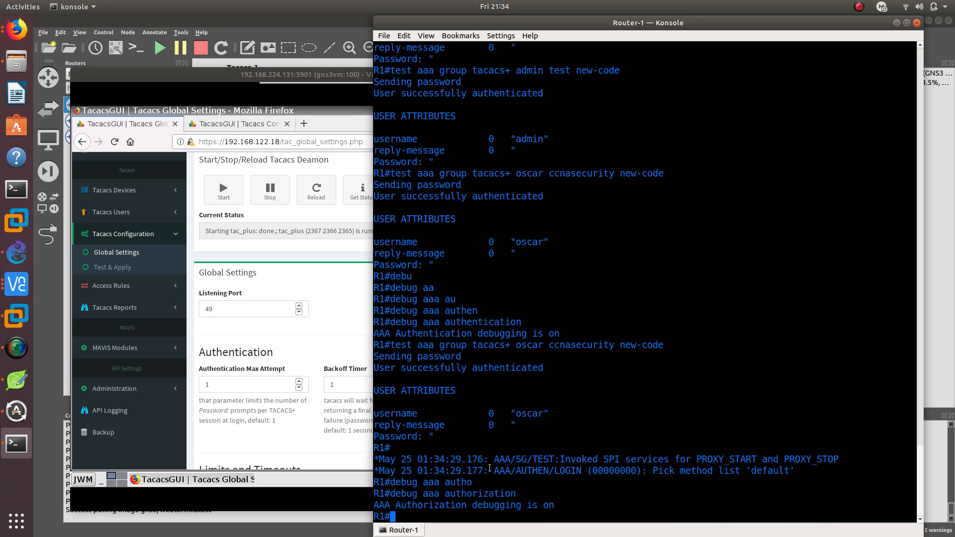
Minimize the VNC viewer and Router-1 console, and open the console of the R1 node from the GNS3 topology
click(321, 292)
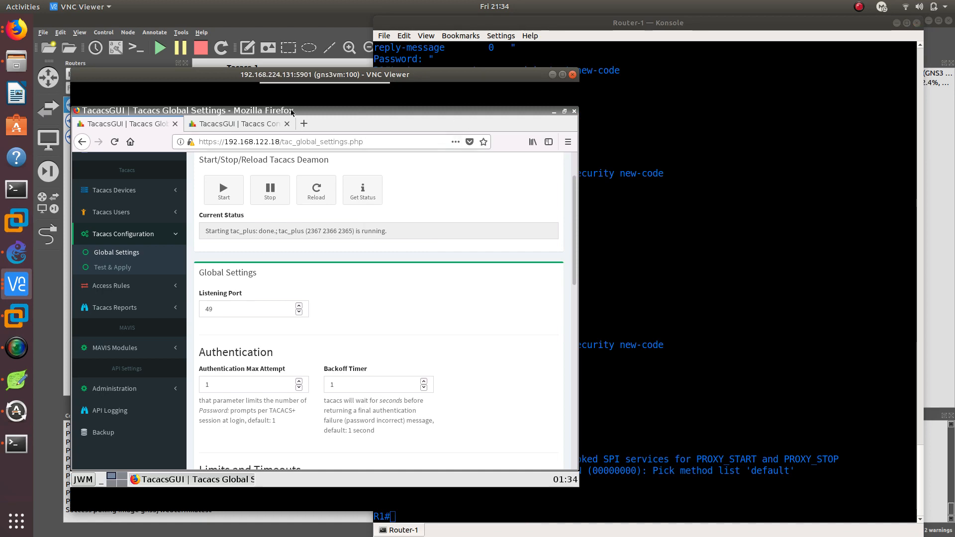
click(211, 126)
click(129, 124)
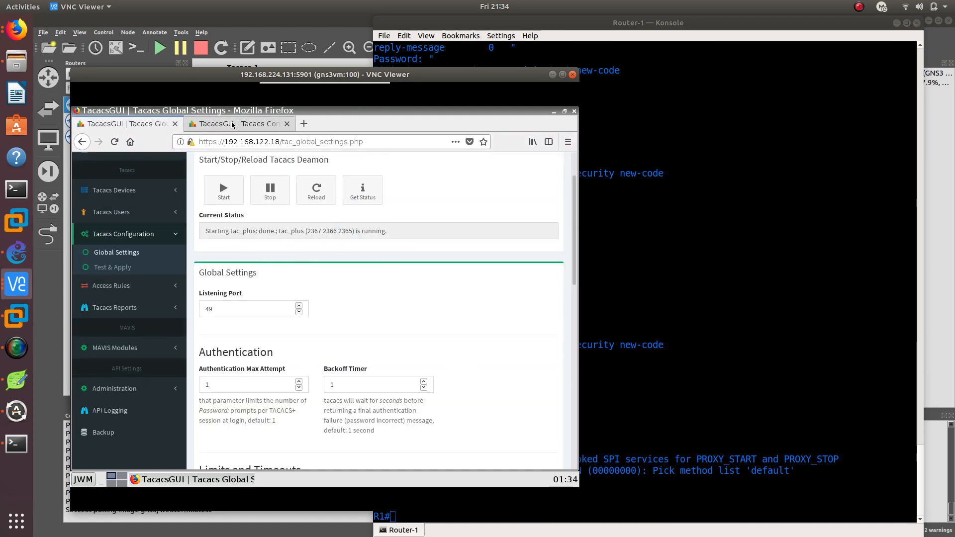
click(474, 59)
click(550, 85)
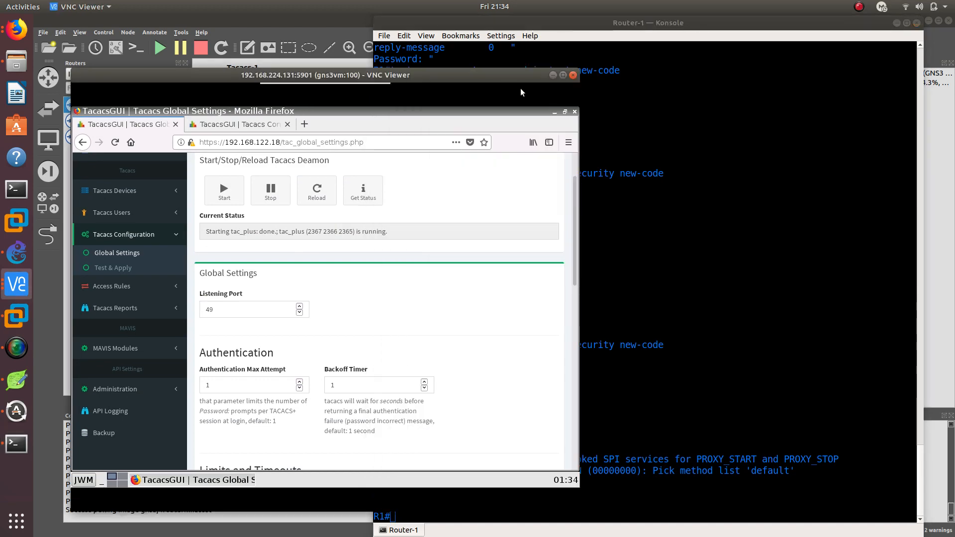
click(552, 75)
click(896, 23)
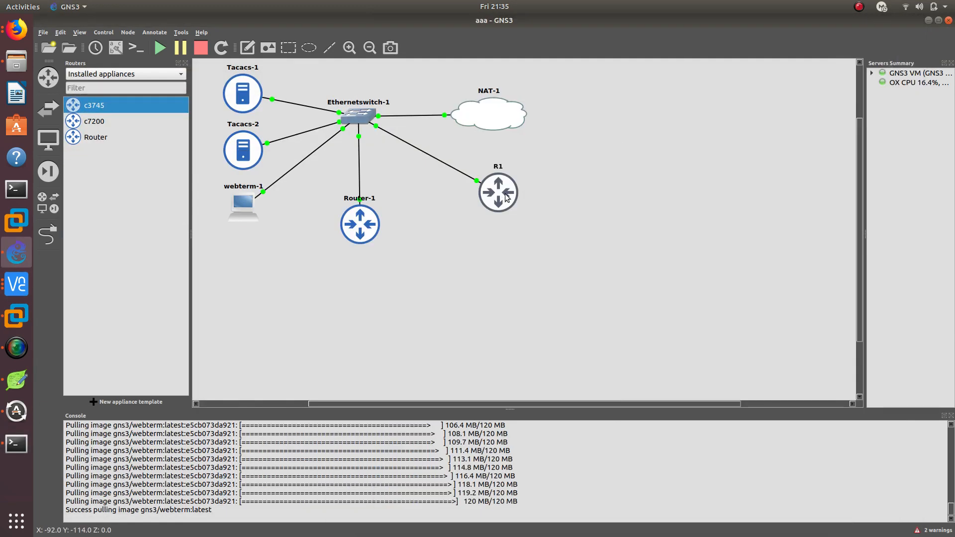
click(16, 443)
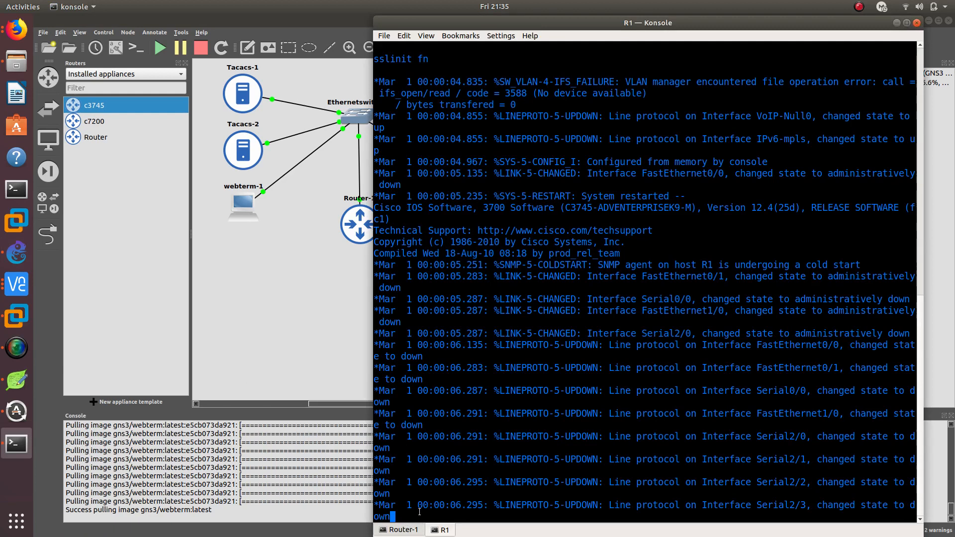
On the R1 node, configure interface f0/0 to get its IP address through DHCP and enable it with no shutdown
key(Return)
key(Return)
text(config t)
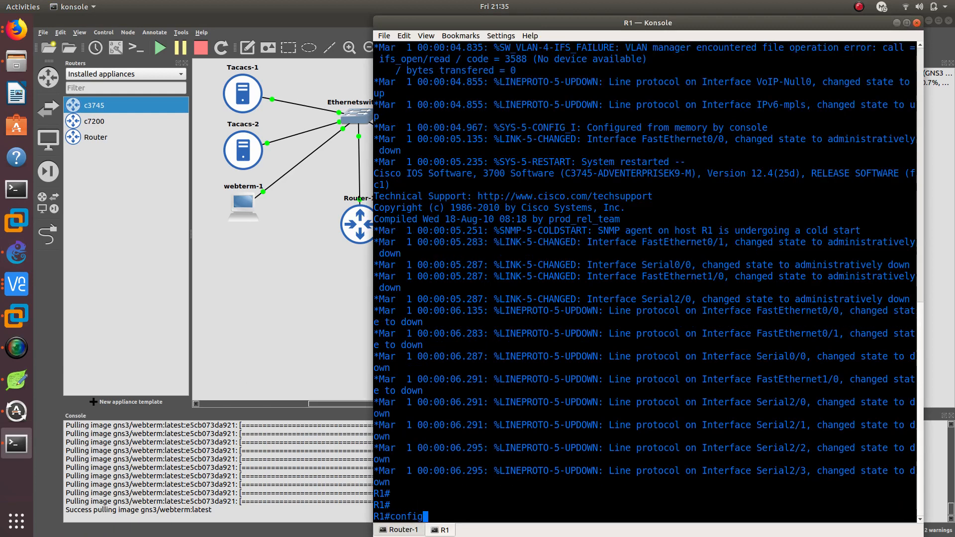
key(Return)
text(int f0/0)
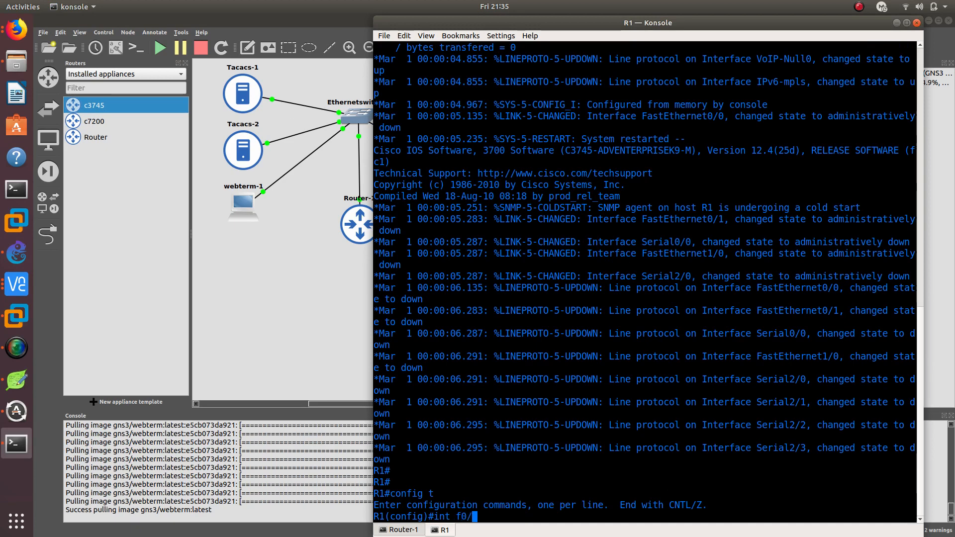
key(Return)
text(ip add)
key(Tab)
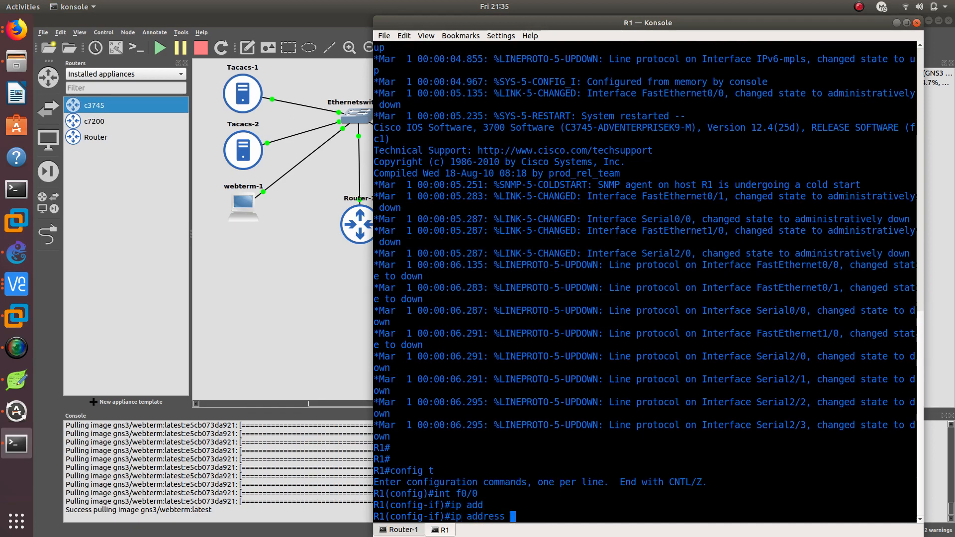
text(dh)
key(Tab)
key(Return)
text(no shu)
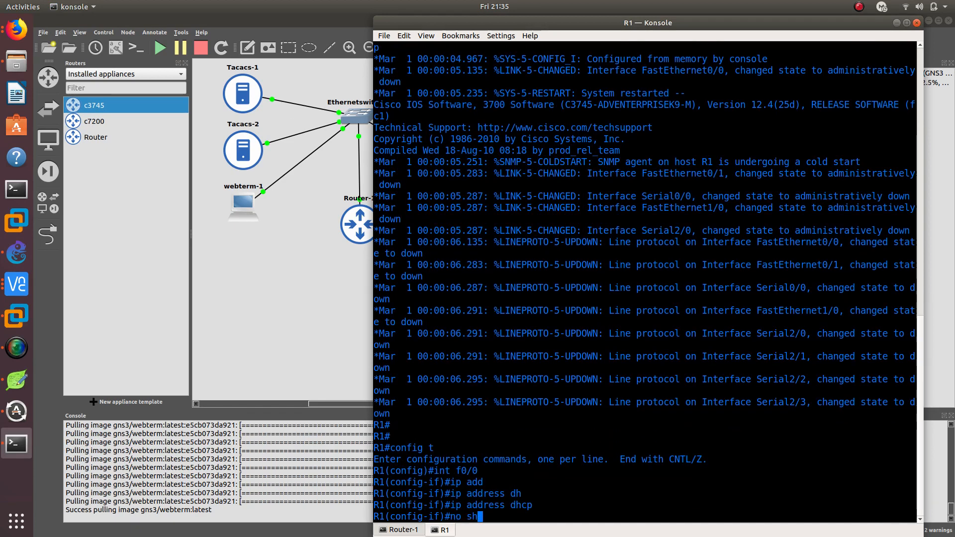
key(Tab)
key(Return)
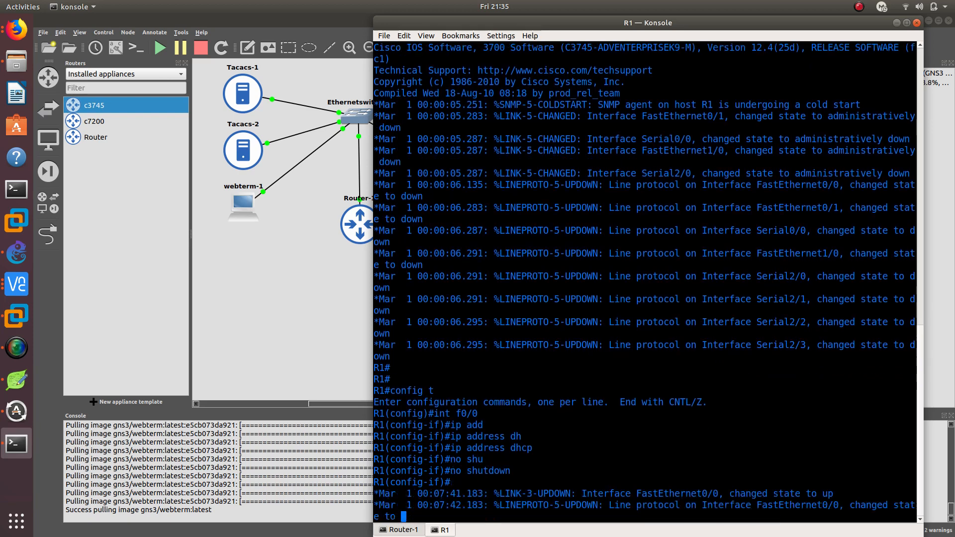
Check the topology and the R1 console for the DHCP address assigned to FastEthernet0/0
click(314, 321)
drag(564, 130, 405, 74)
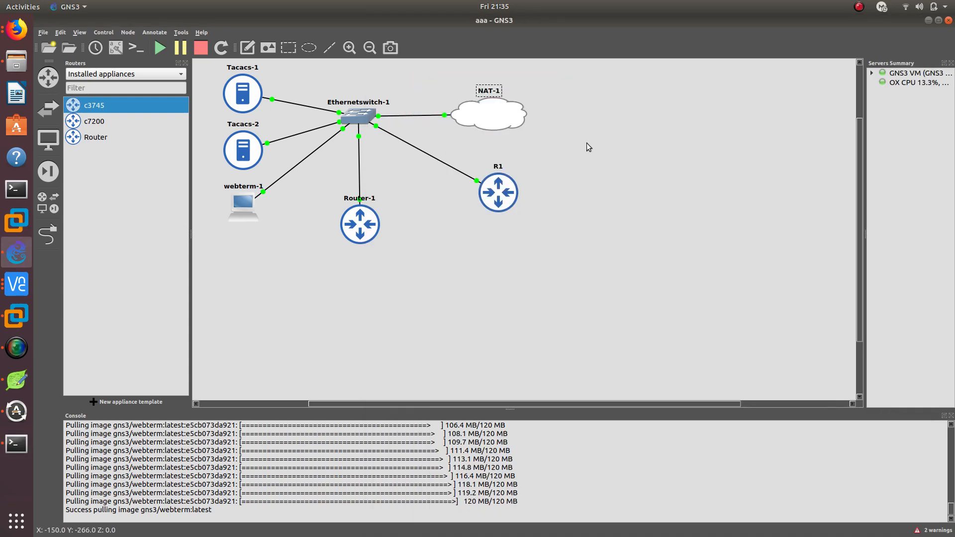
click(587, 144)
click(16, 443)
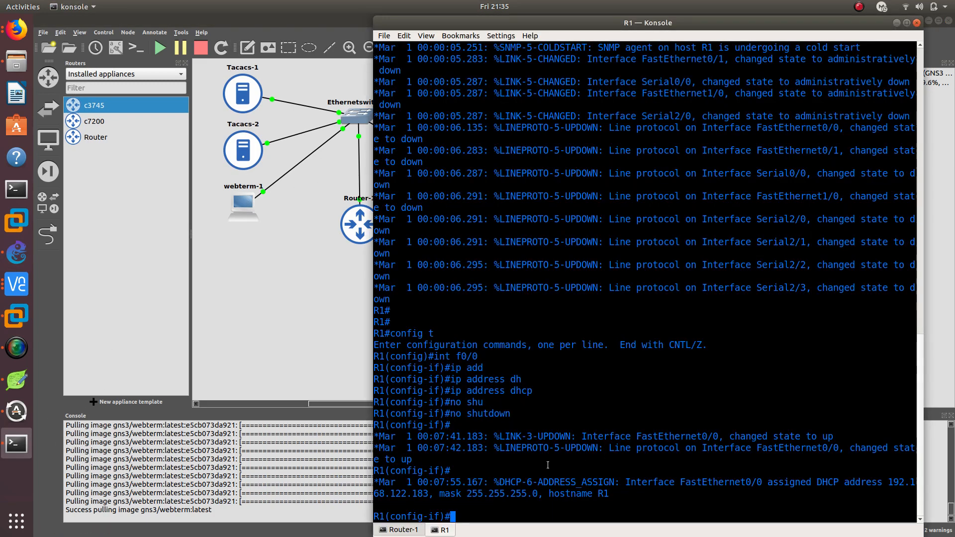
drag(429, 494, 878, 487)
click(878, 487)
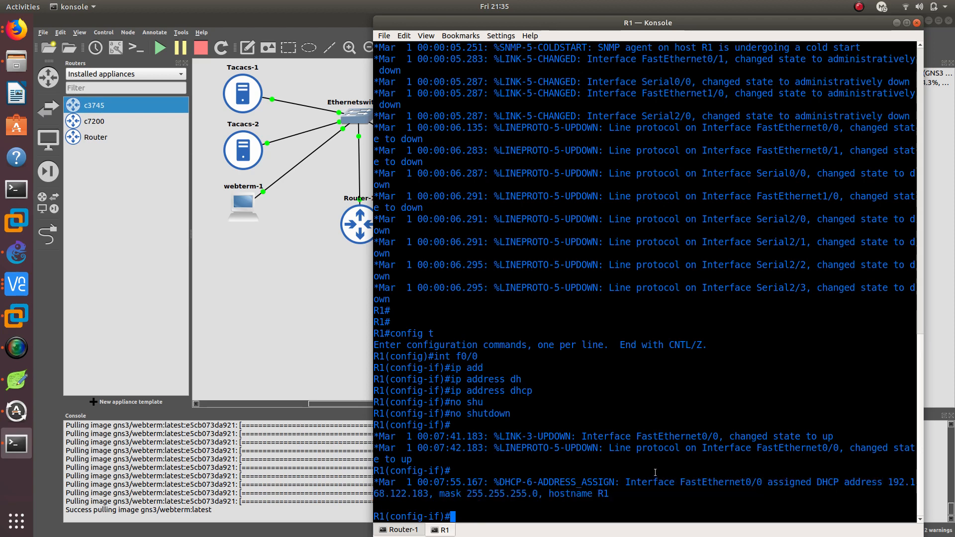
Leave configuration mode on R1 and open a telnet session to 192.168.122.13
text(end)
key(Return)
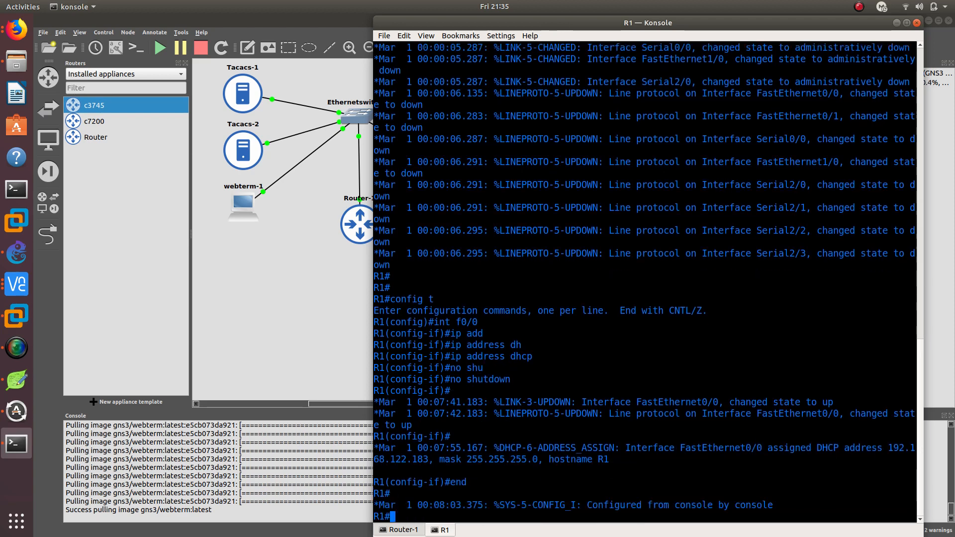
text(telnet 192.168.122.13)
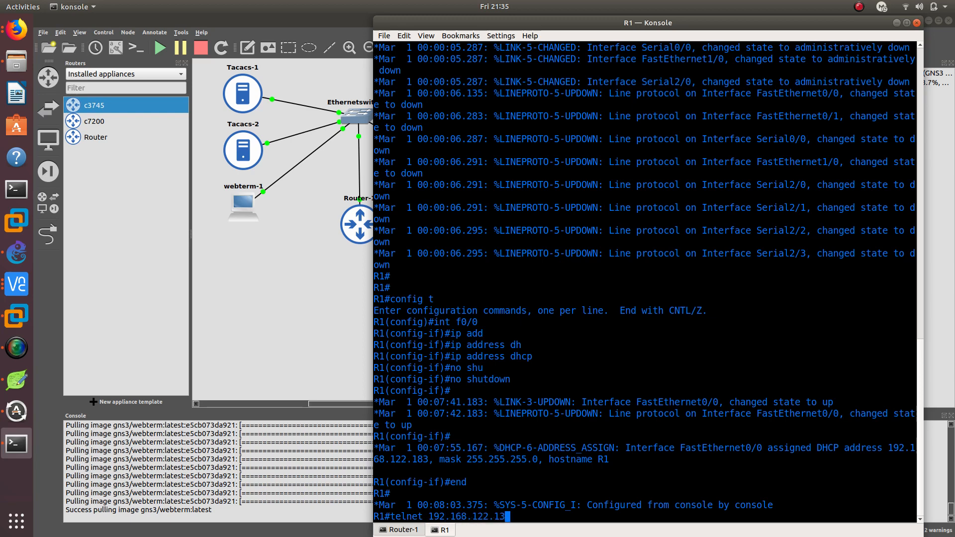
key(Return)
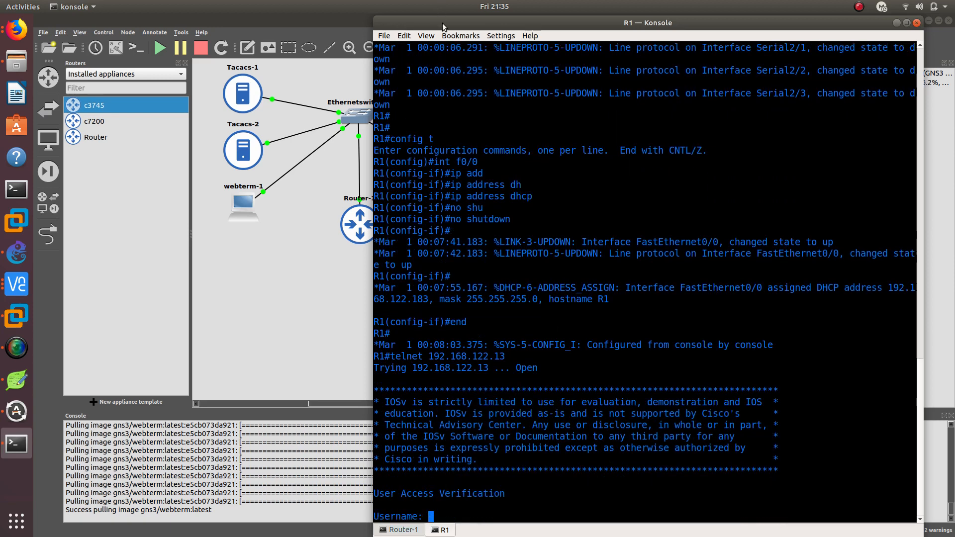
Move the console aside to reveal the topology and log in to the telnet session with the TACACS user's username and password
drag(444, 25, 474, 26)
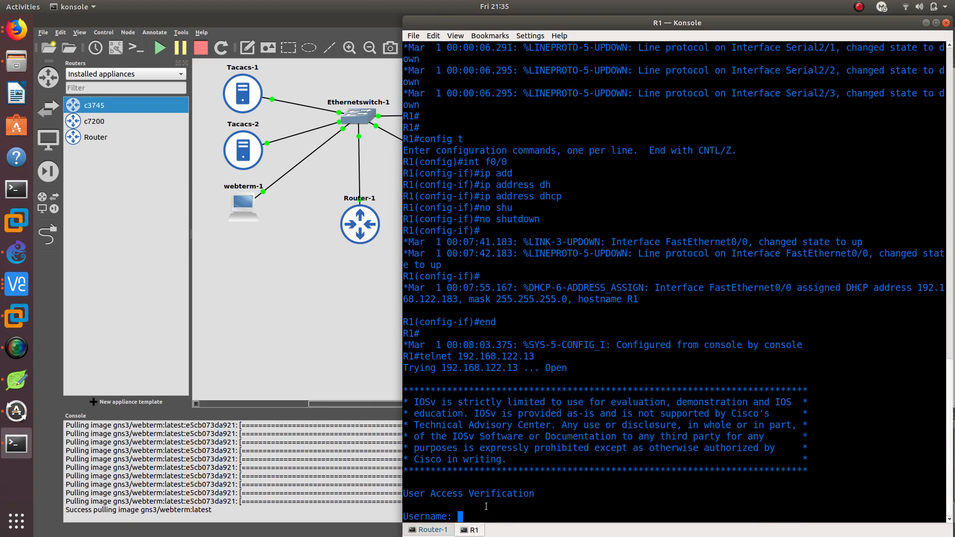
text(oscar)
key(Return)
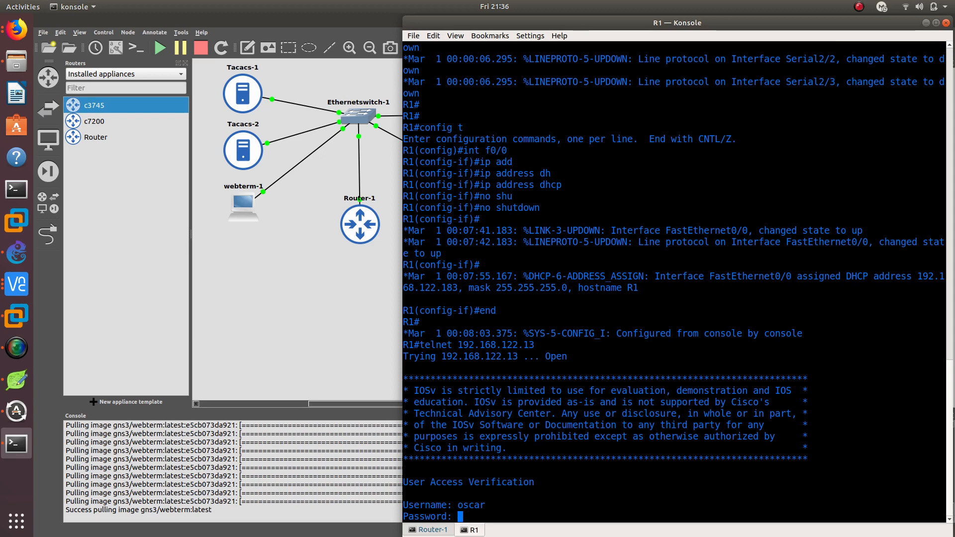
key(Return)
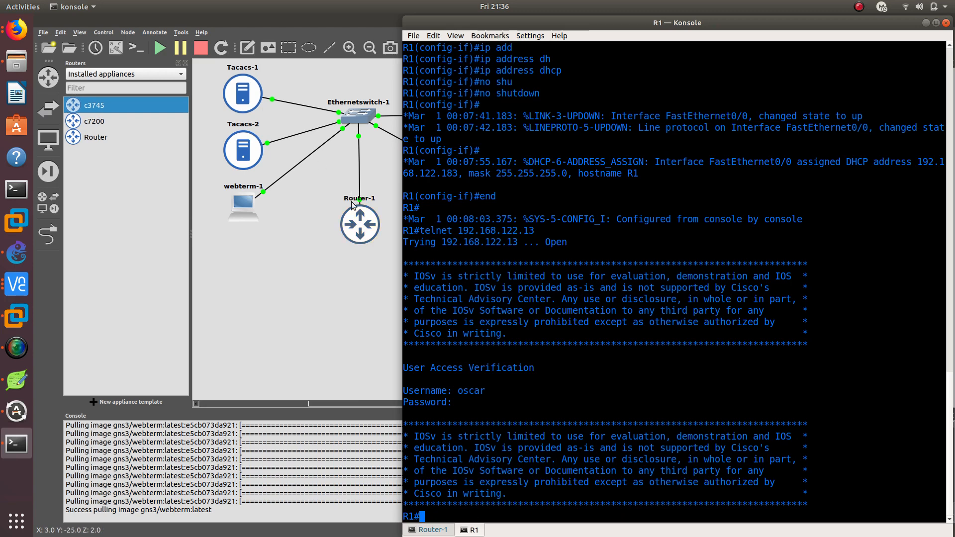
Examine the AAA authentication and authorization debug output on Router-1, and exit the telnet session in the R1 console
click(432, 529)
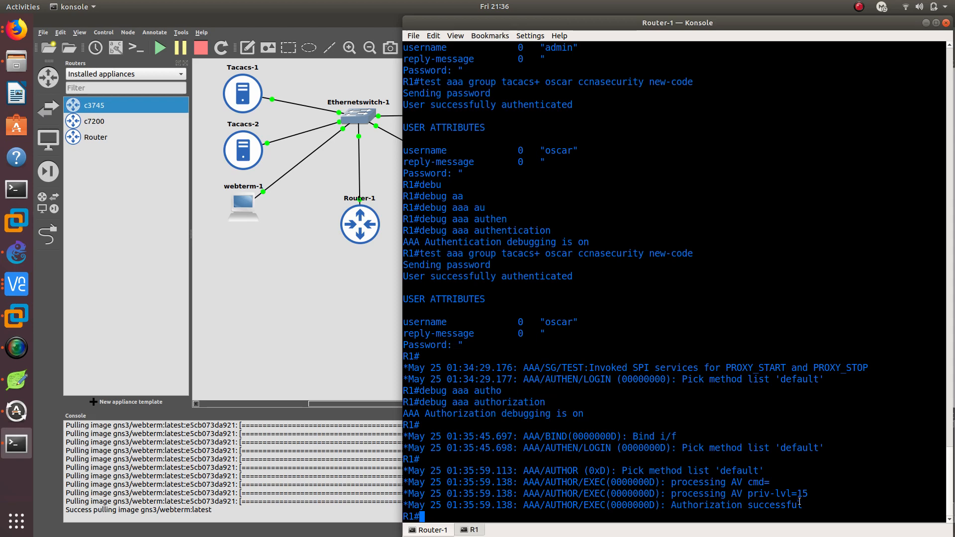
drag(813, 500, 404, 437)
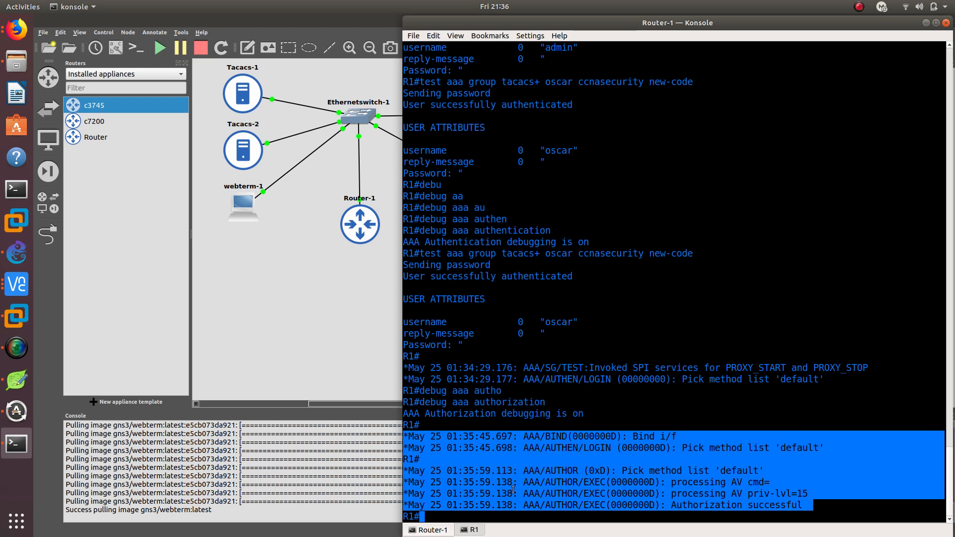
click(471, 530)
text(exit)
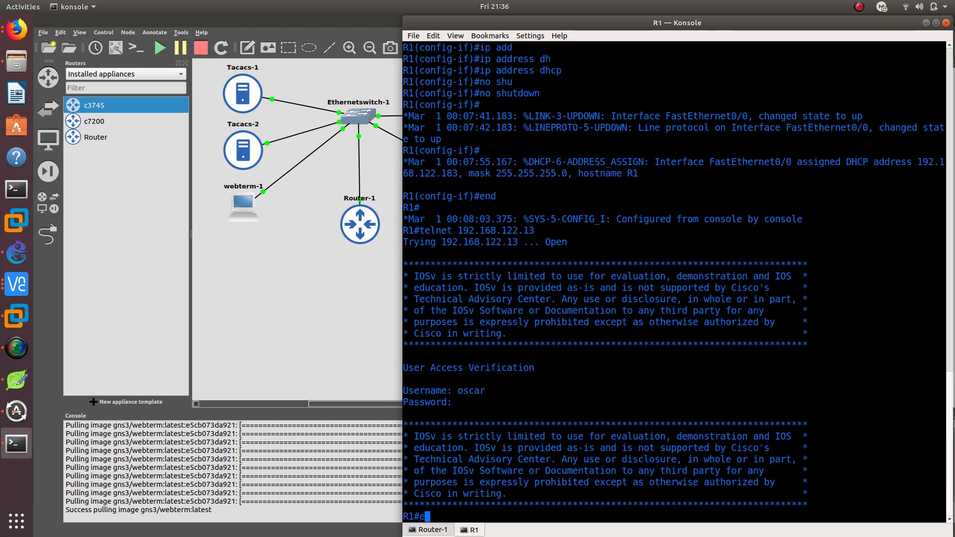
key(Return)
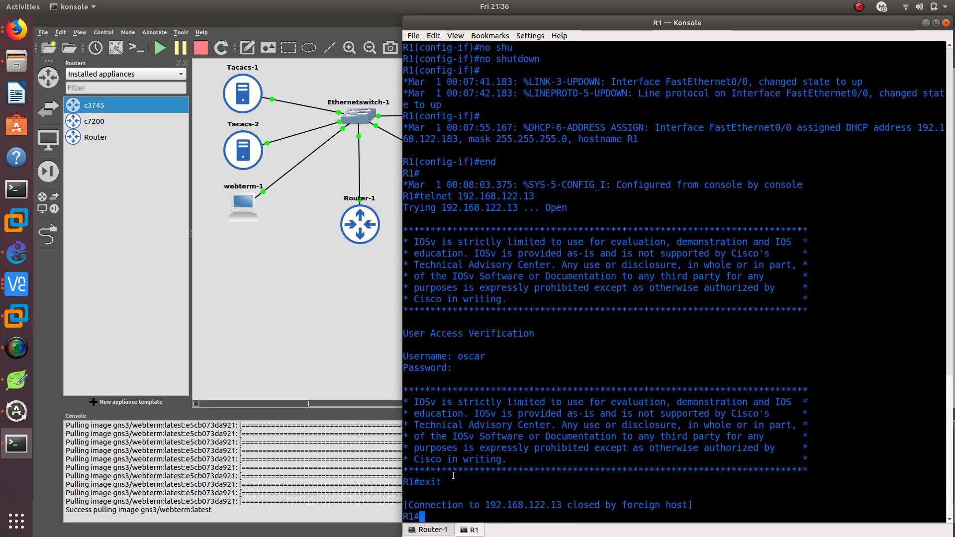
key(Return)
Set the second router's hostname to R2 in global configuration mode and end configuration mode
text(h)
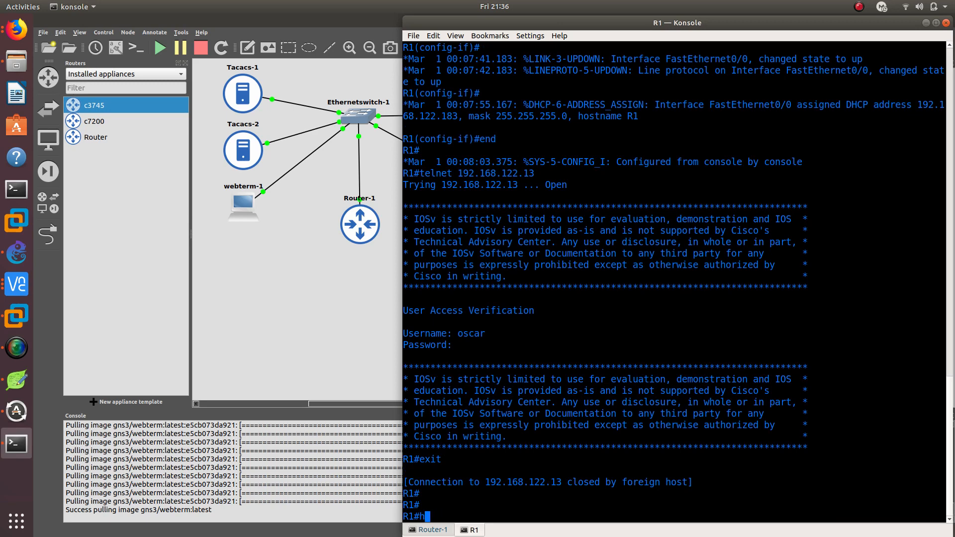
key(BackSpace)
text(config t)
key(Return)
text(hos)
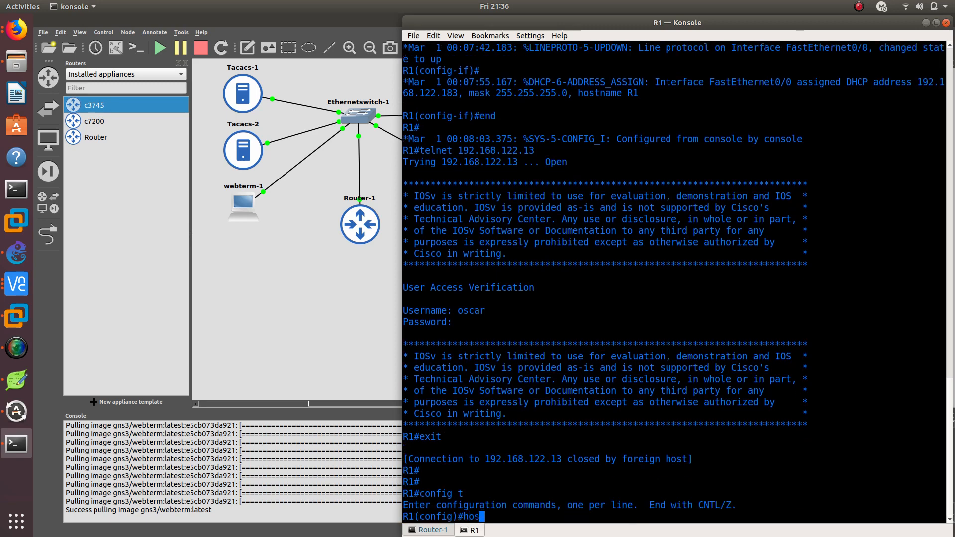
key(Tab)
text(R2)
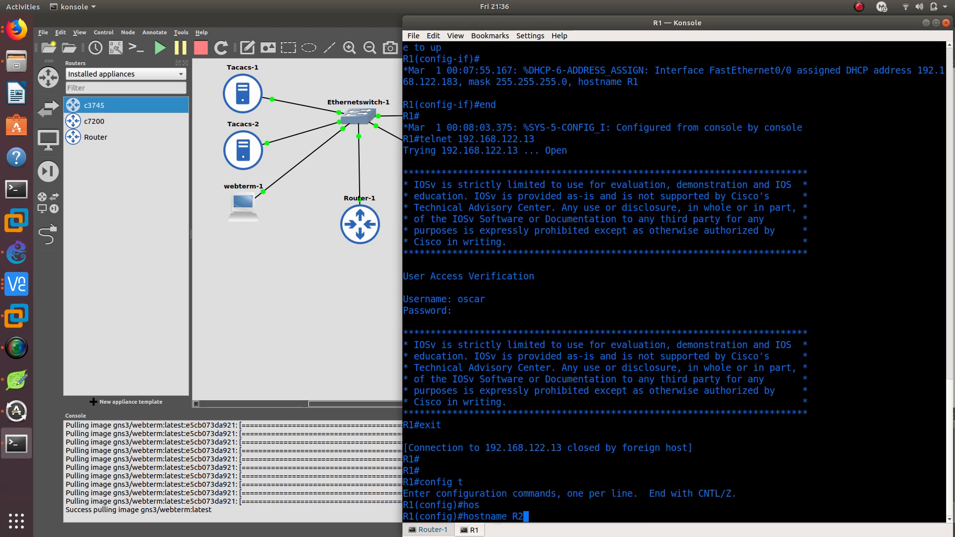
key(Return)
text(end)
key(Return)
From R2, telnet to 192.168.122.13 with the TACACS user's username and password, check the router prompt, and exit the session
key(Up)
key(Return)
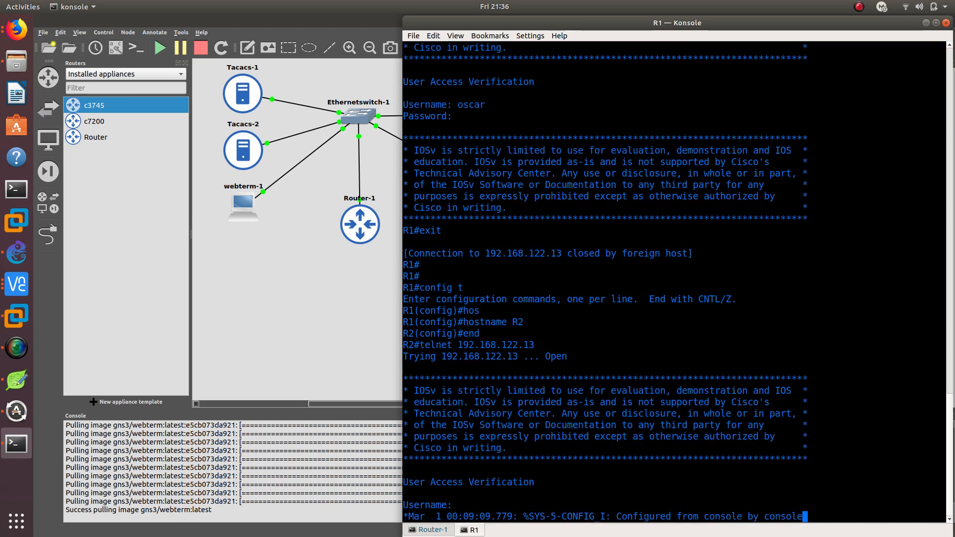
text(oscar)
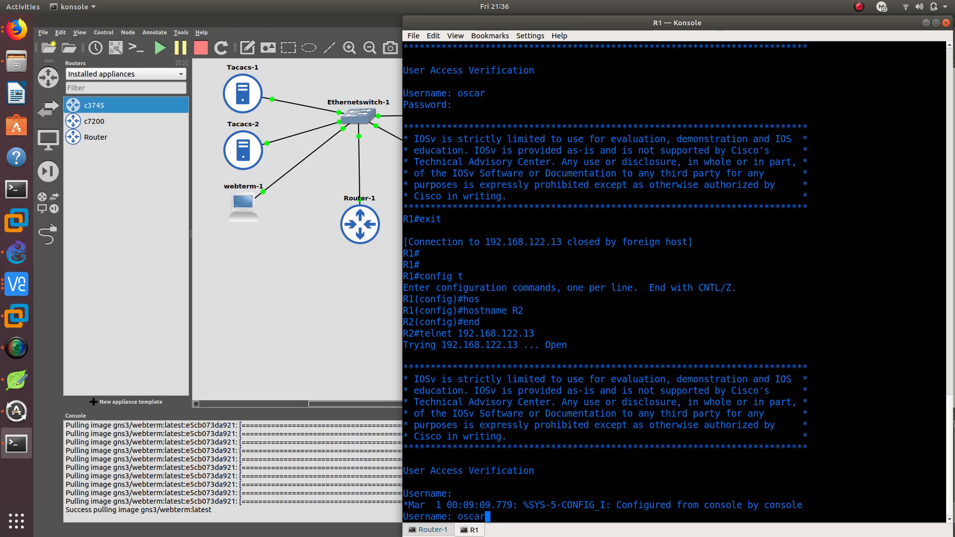
key(Return)
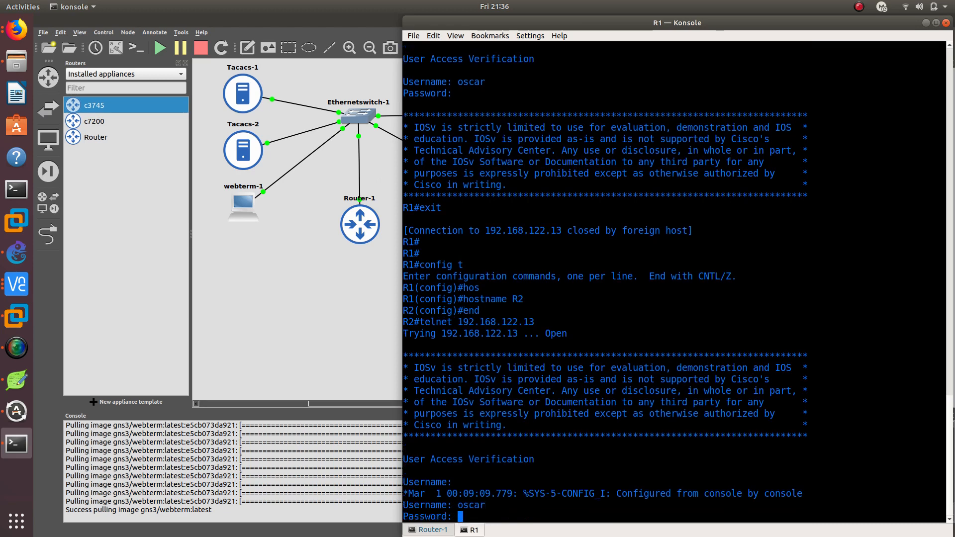
key(Return)
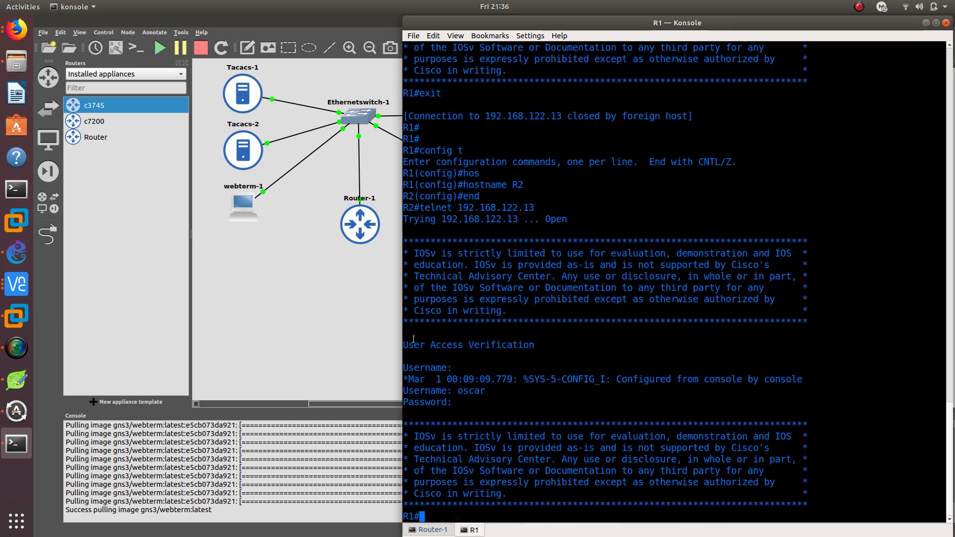
double_click(412, 516)
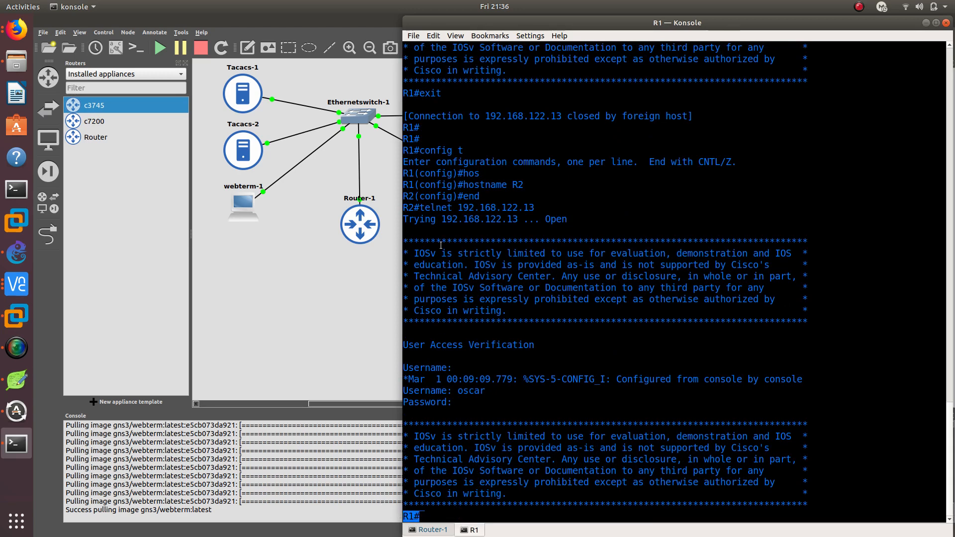
click(470, 503)
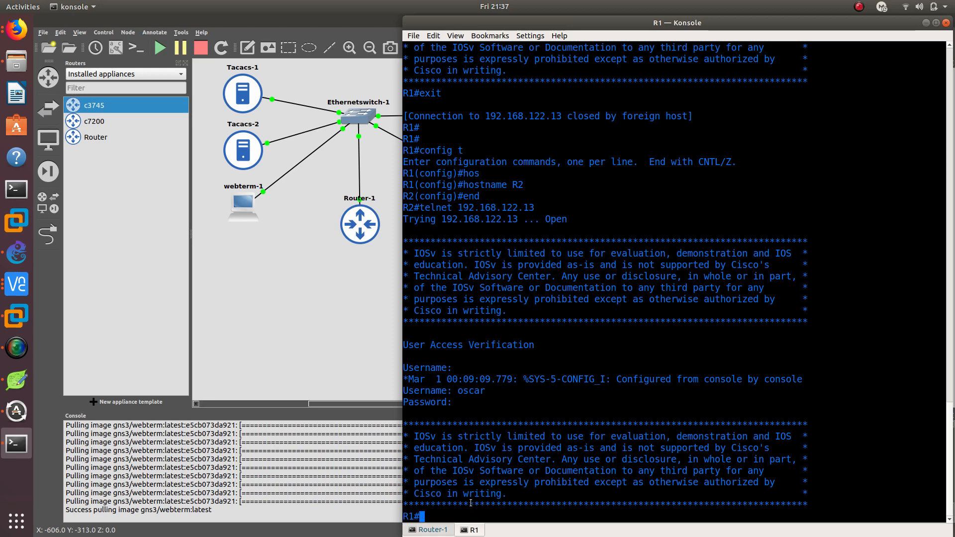
text(exit)
key(Return)
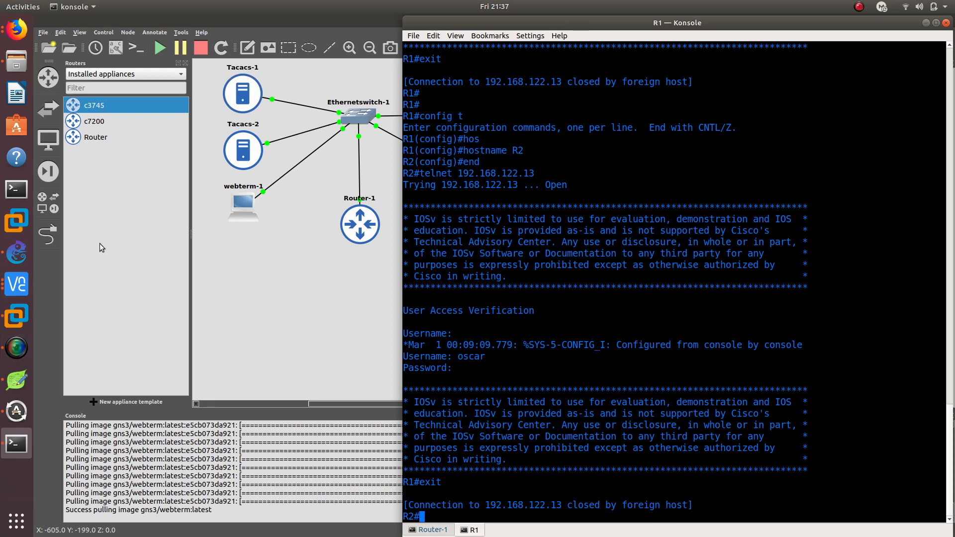
Switch to VNC Viewer, stop the Tacacs daemon on server 192.168.122.18, and show the page of server 192.168.122.56
click(16, 283)
click(114, 219)
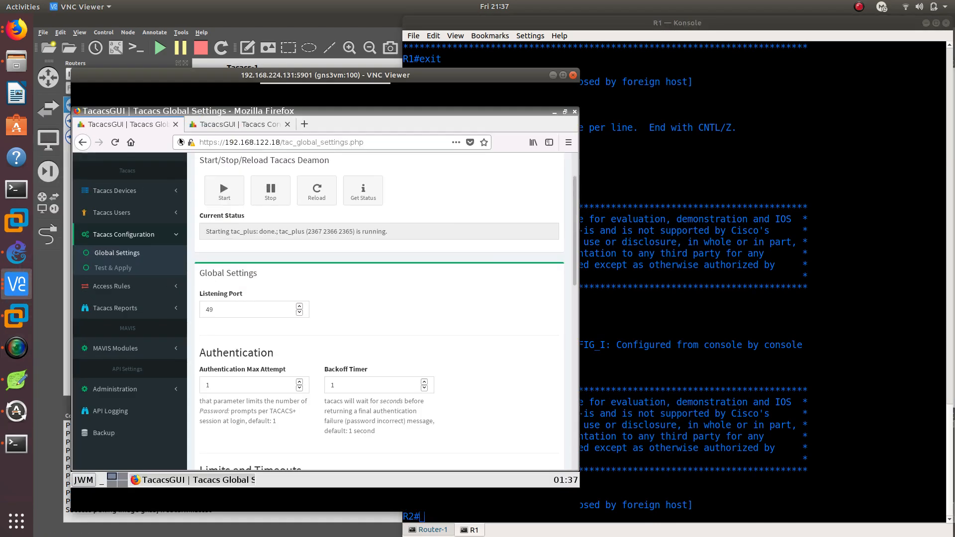
click(271, 200)
click(234, 125)
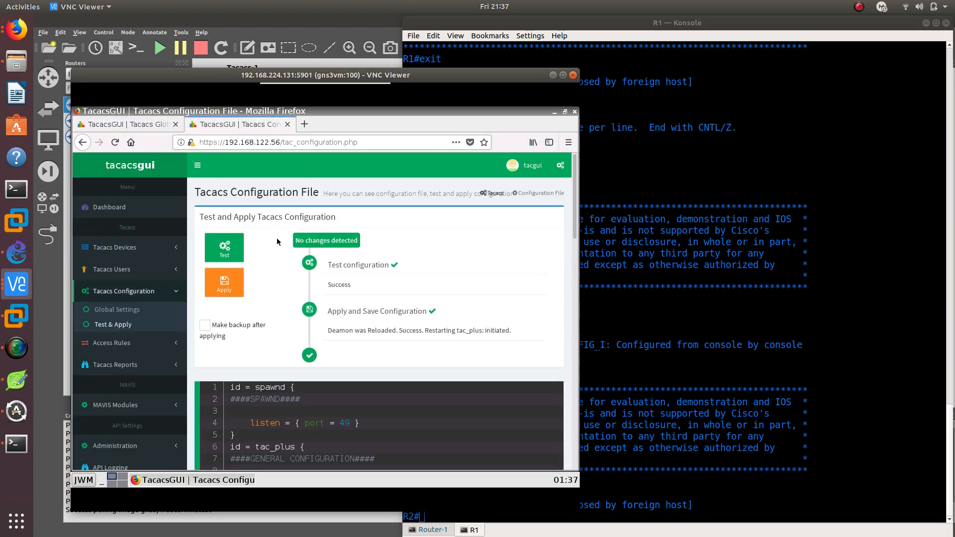
Switch to the R1 console, telnet again to 192.168.122.13 with the TACACS user's username and password, and try the end command
click(685, 368)
key(Up)
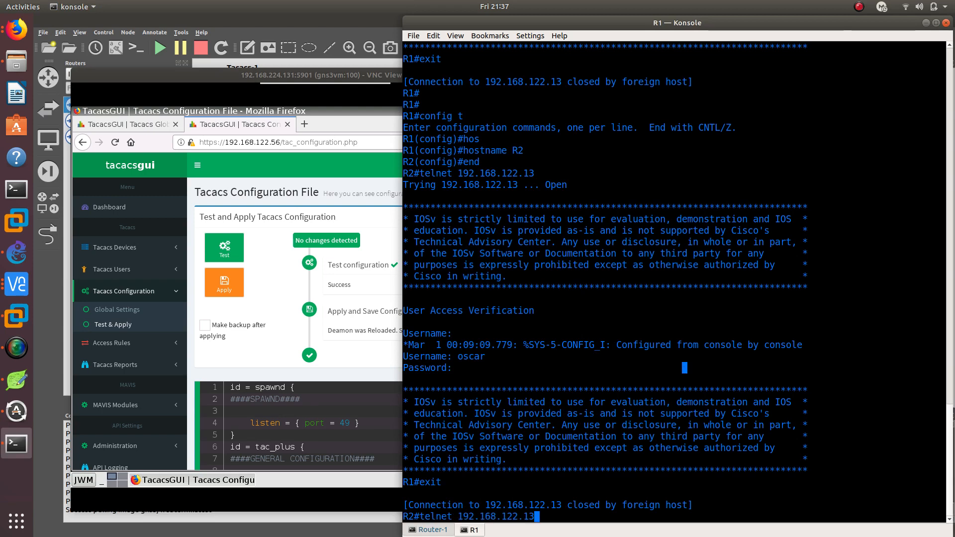
key(Return)
text(oscar)
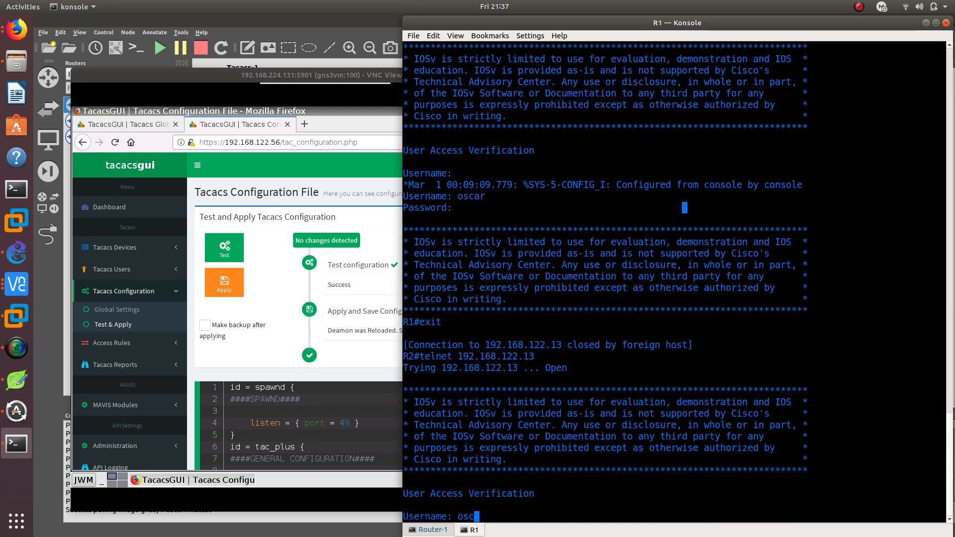
key(Return)
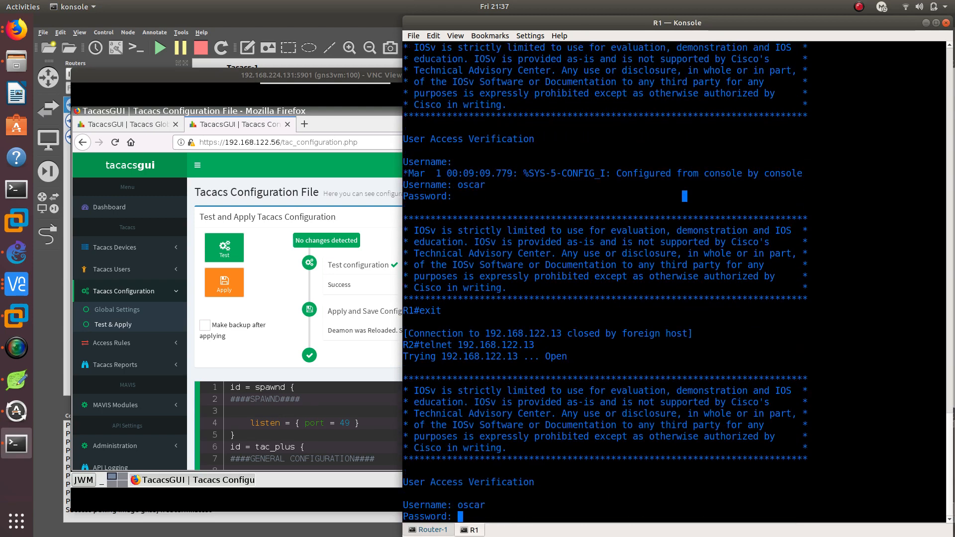
key(Return)
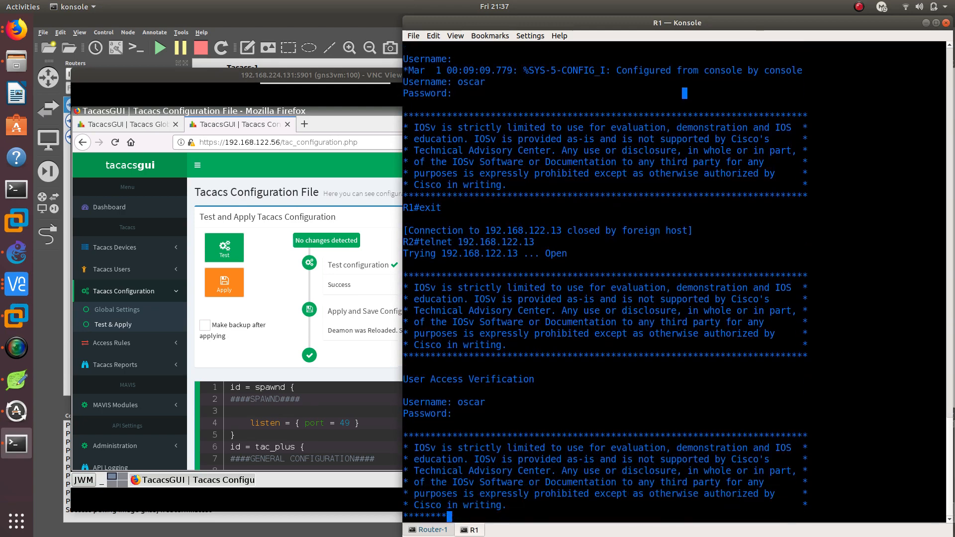
text(end)
key(Return)
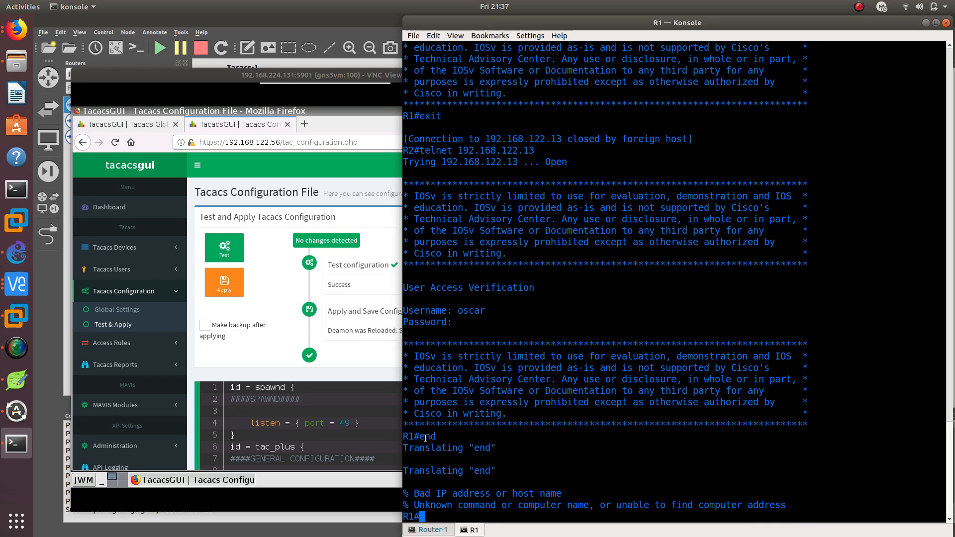
In VNC Viewer, stop the Tacacs daemon on server 192.168.122.56 and start it on server 192.168.122.18
click(274, 146)
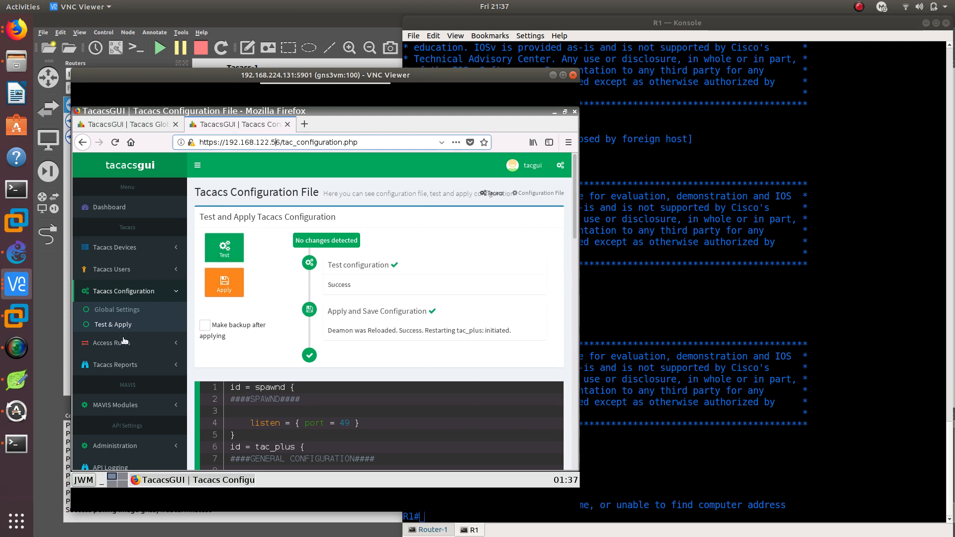
click(131, 308)
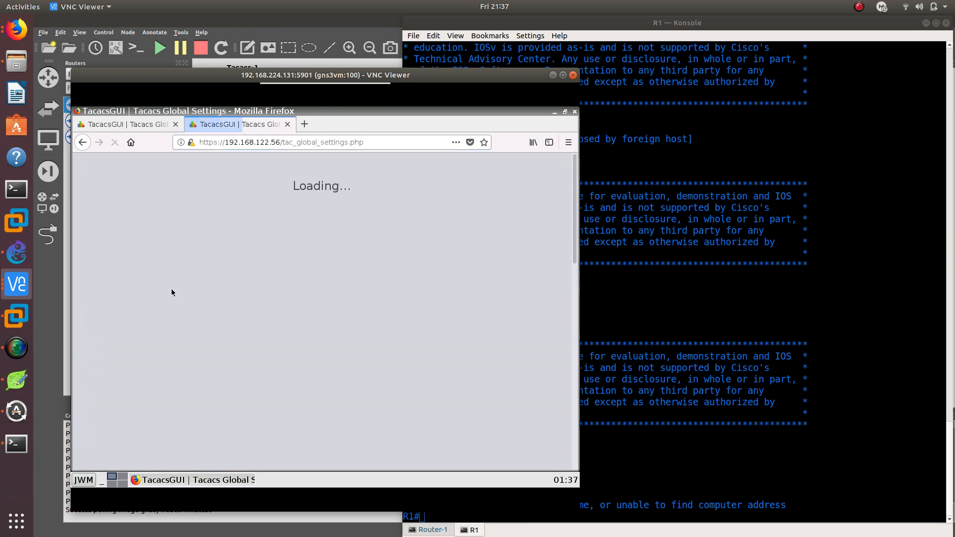
click(265, 251)
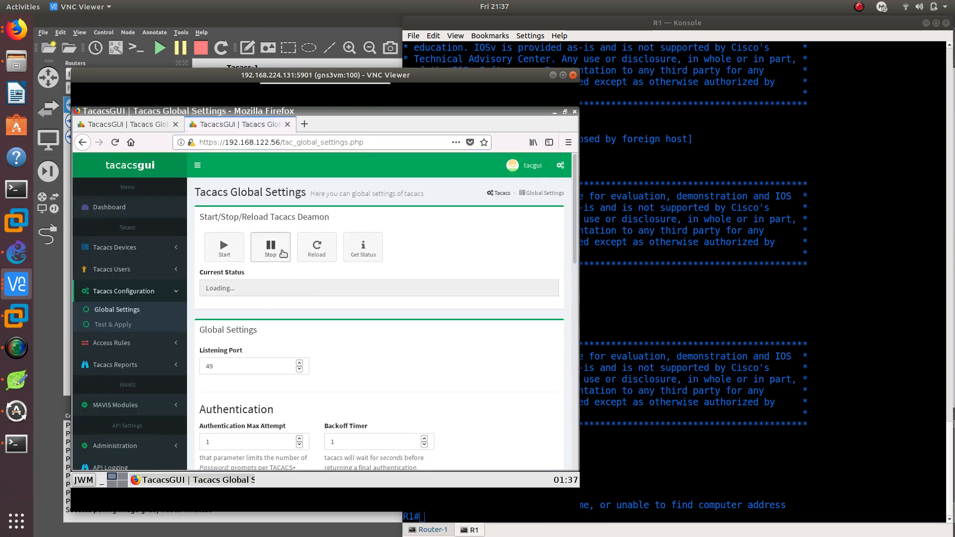
click(144, 126)
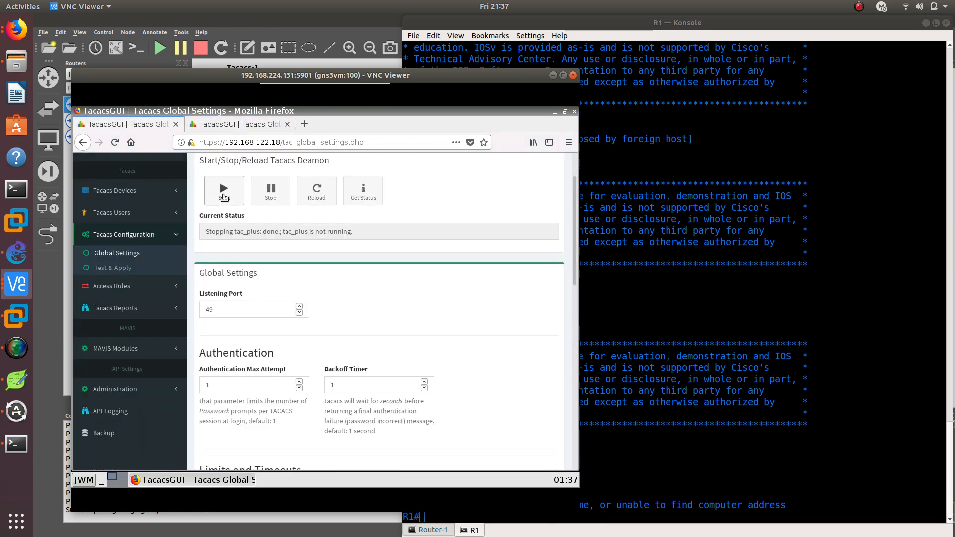
click(224, 196)
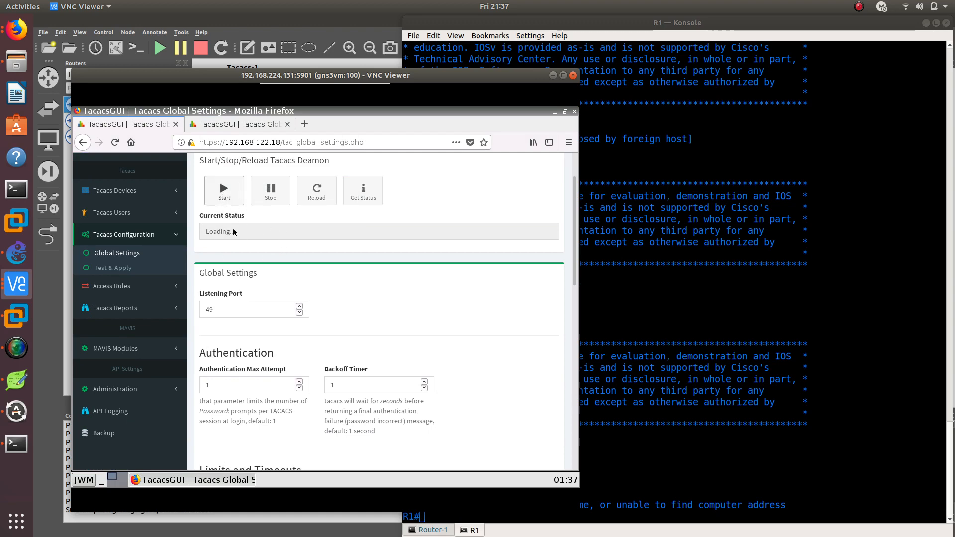
Switch to the R1 console, discard the pending end command, and close the telnet session with exit
click(592, 388)
text(end)
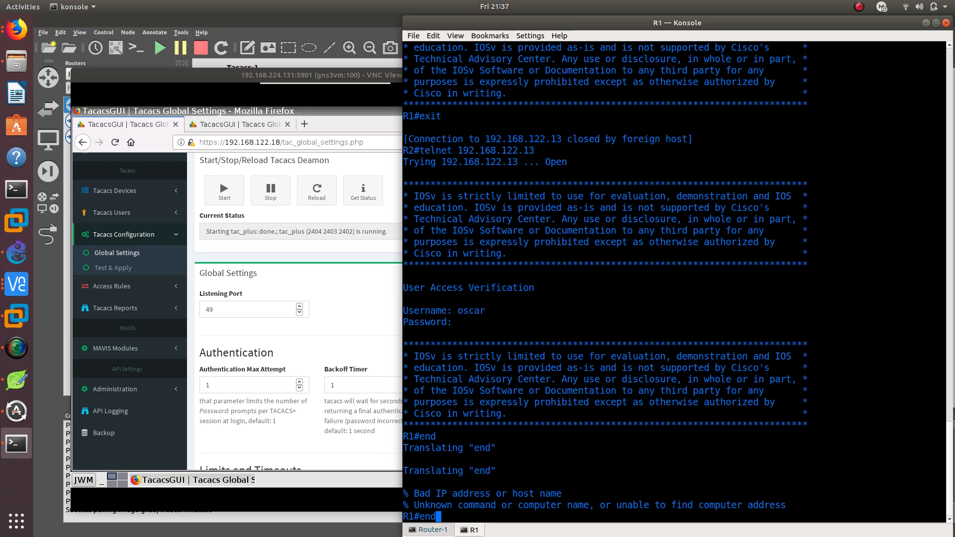
key(BackSpace)
key(BackSpace)
key(BackSpace)
drag(602, 486, 588, 468)
key(Return)
key(Return)
text(exit)
key(Return)
Reconnect by telnet from R2 to 192.168.122.13 and log in with the TACACS user's username and password
key(Up)
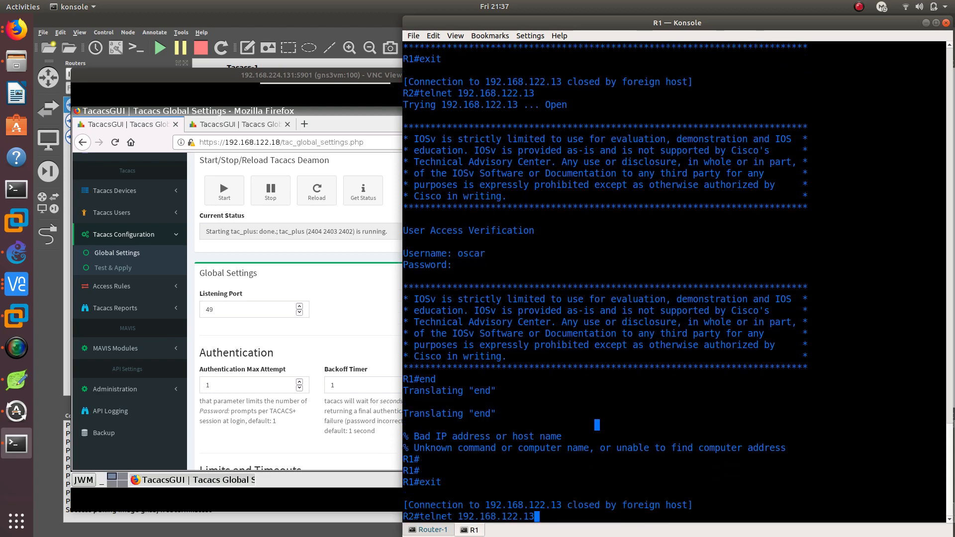
key(Return)
text(o)
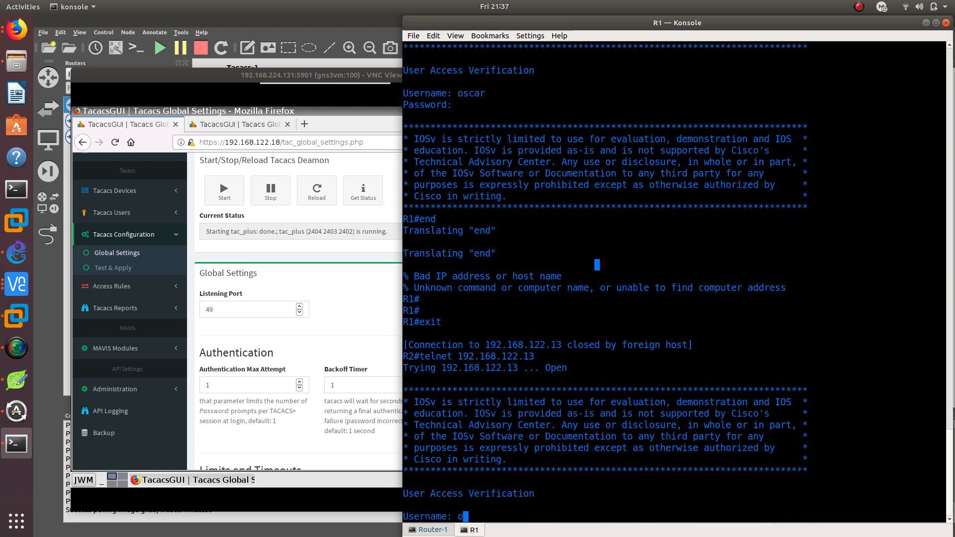
text(scar)
key(Return)
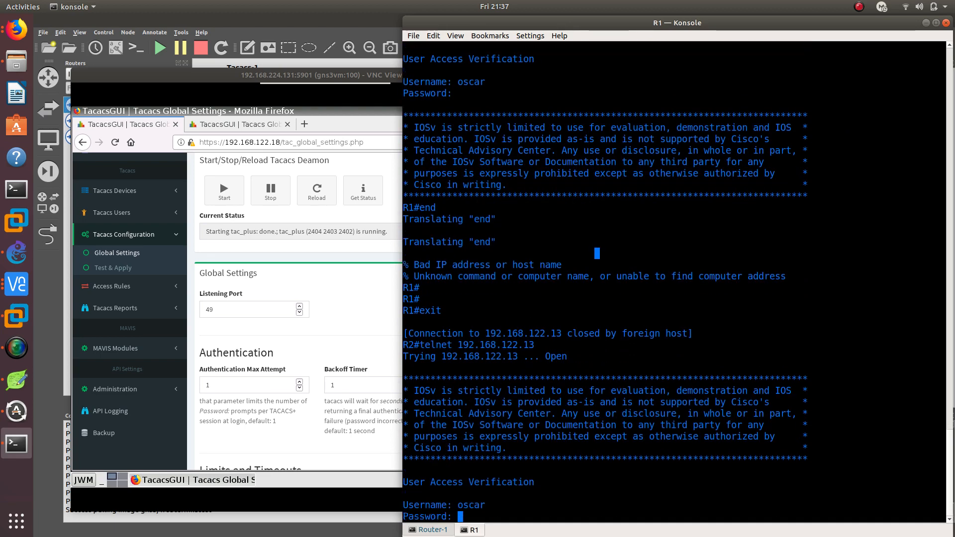
key(Return)
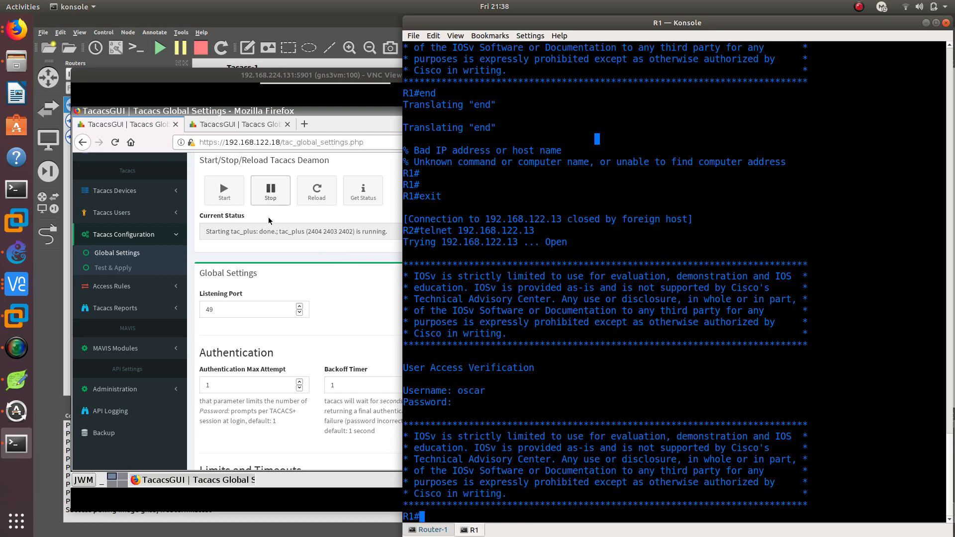
In VNC Viewer, check the daemon status on server 192.168.122.56 and stop the Tacacs daemon on server 192.168.122.18
click(269, 149)
click(269, 126)
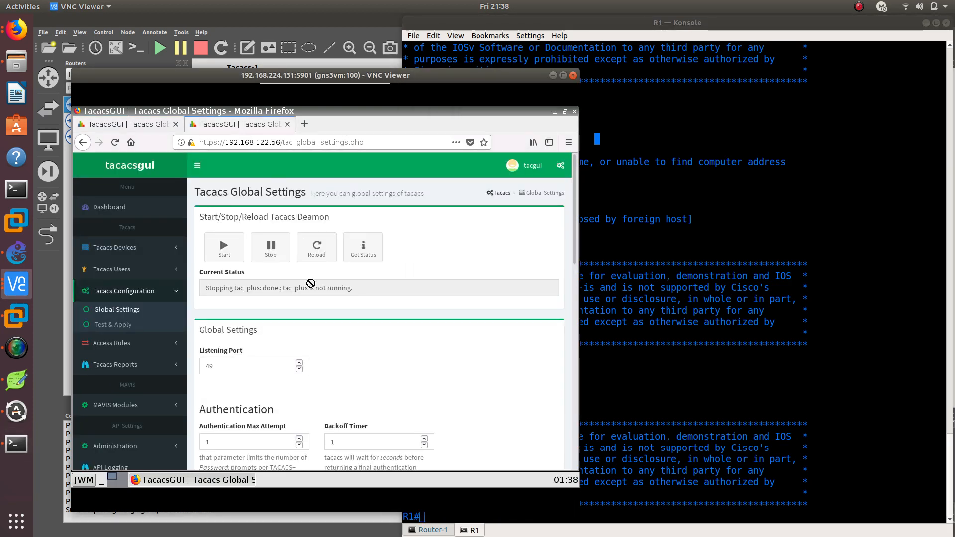
click(167, 131)
click(269, 190)
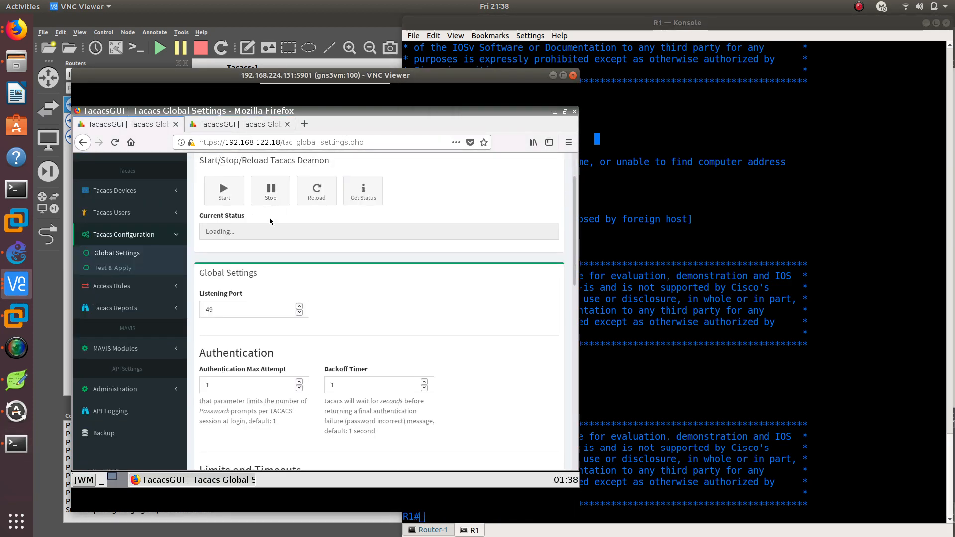
Switch to the R1 console and close the open telnet session with exit
click(697, 323)
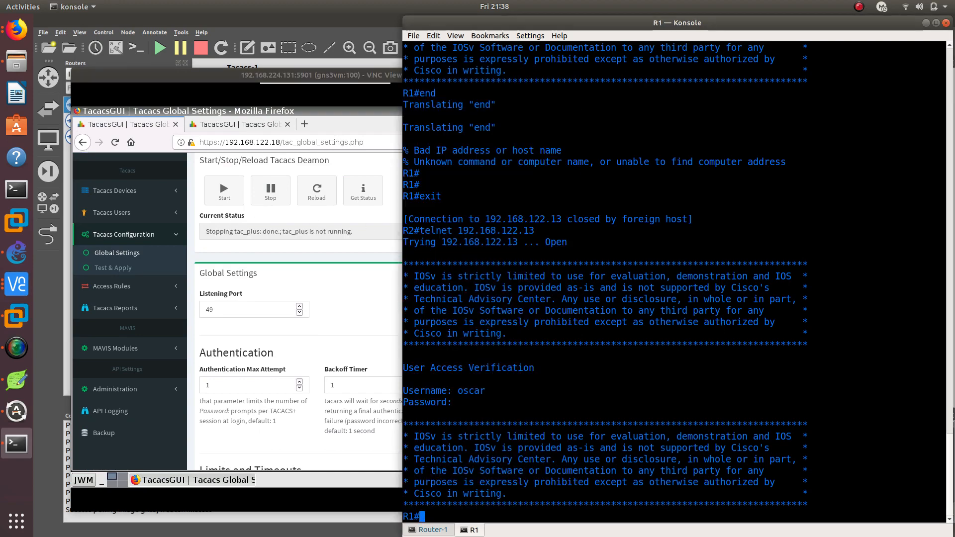
text(exit)
key(Return)
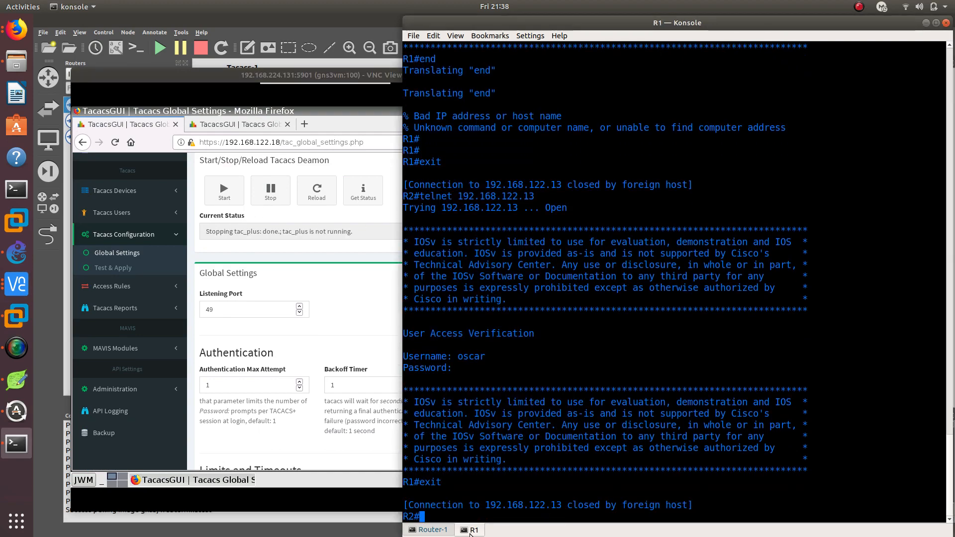
In the Router-1 console history, examine the default login authentication command and its order of methods, tacacs+ and local
click(432, 530)
scroll(498, 459, up, 15)
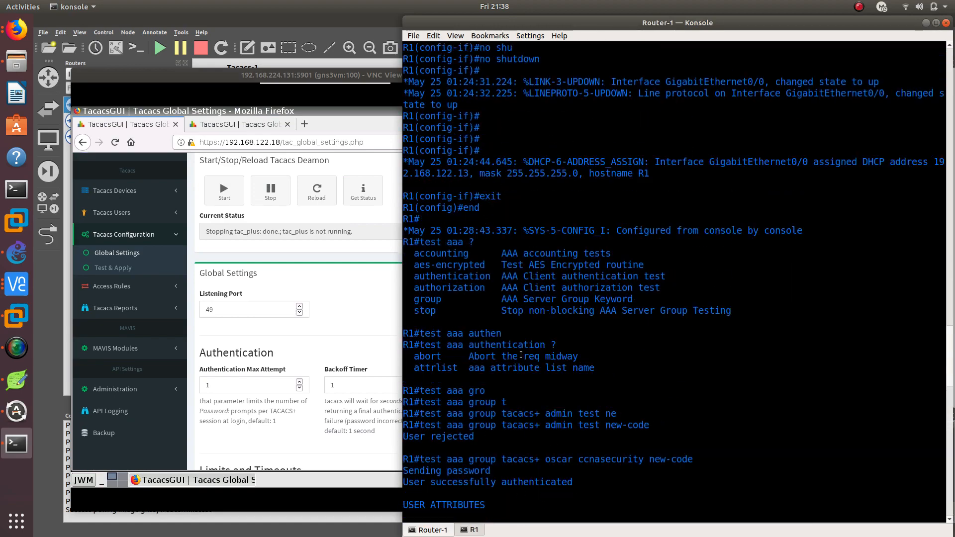
scroll(523, 349, up, 11)
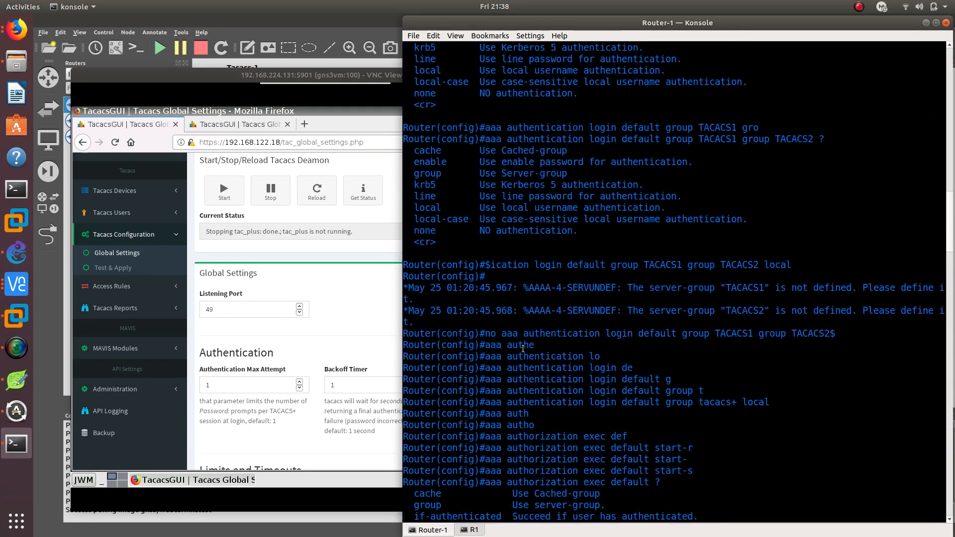
scroll(535, 359, down, 3)
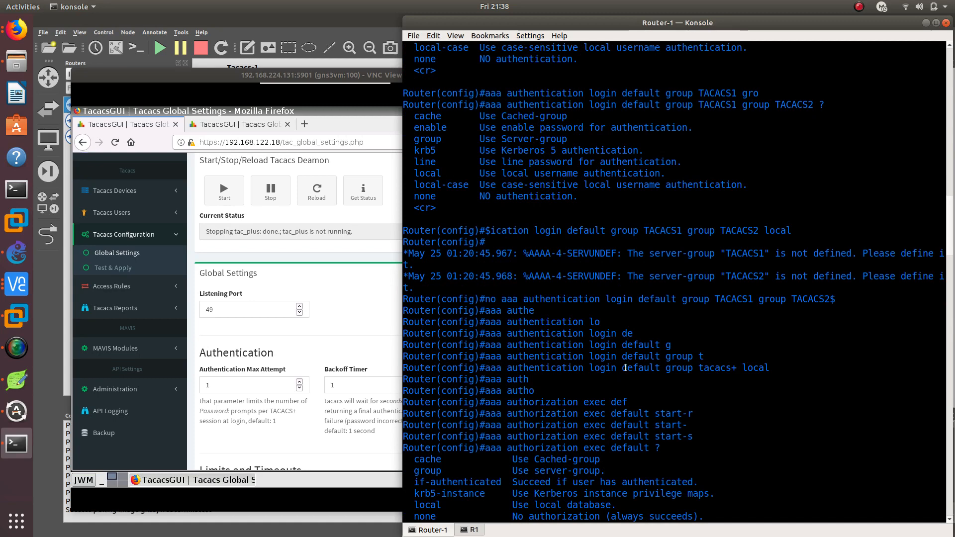
double_click(626, 368)
double_click(679, 368)
click(720, 369)
double_click(720, 370)
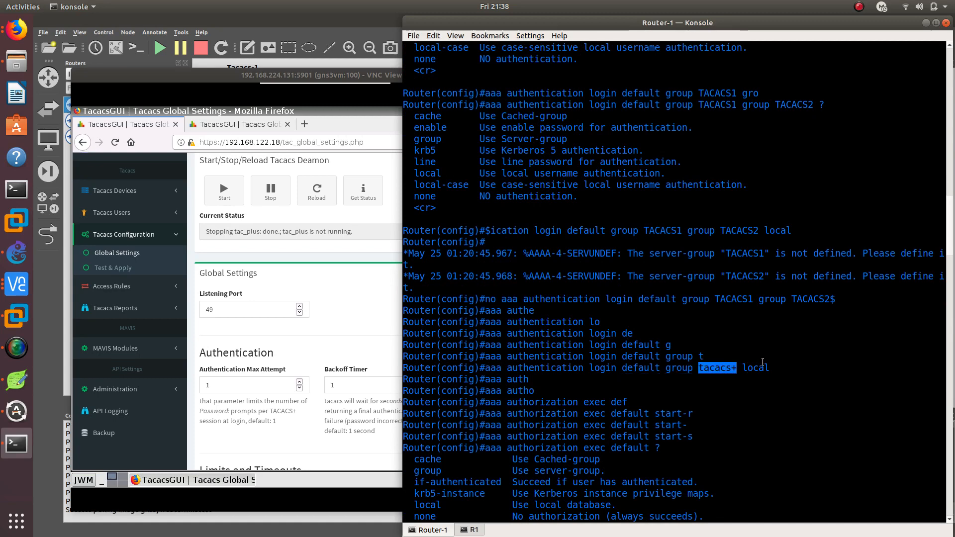
double_click(755, 369)
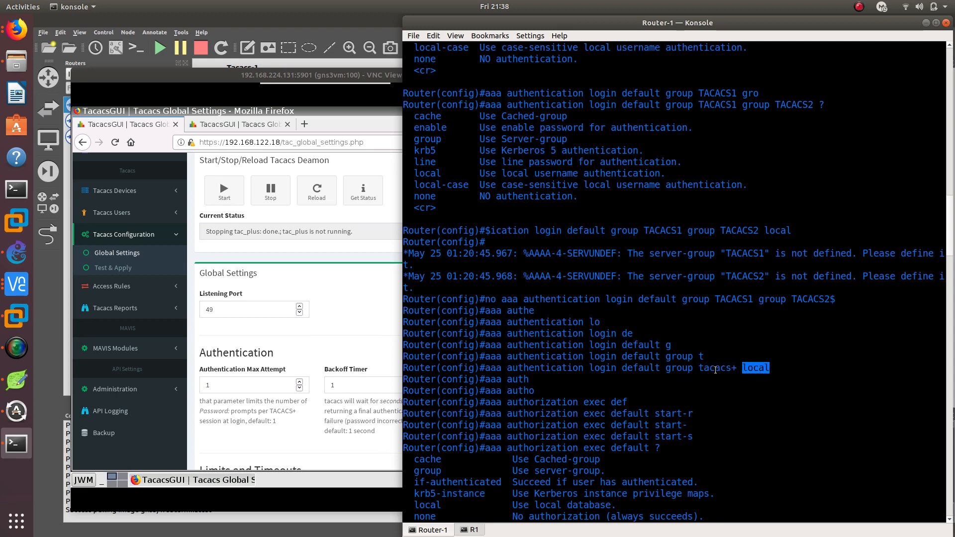
double_click(716, 369)
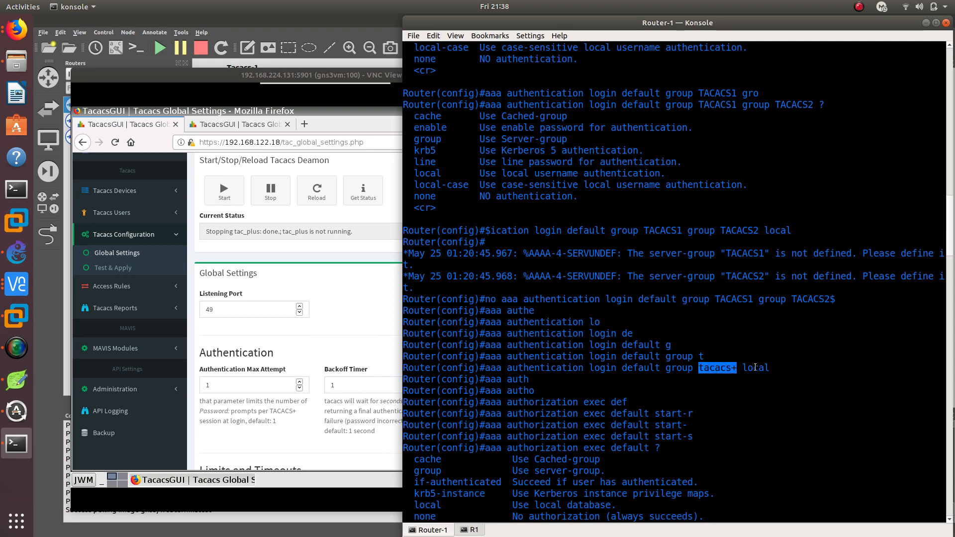
double_click(755, 368)
Review the username and secret of the local privilege 15 account in the Router-1 configuration history
scroll(691, 383, up, 20)
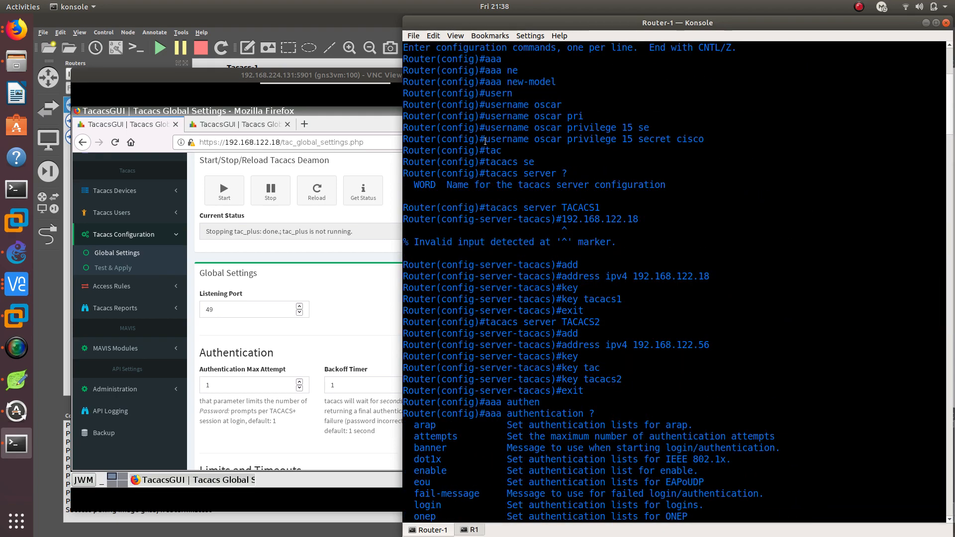
double_click(545, 141)
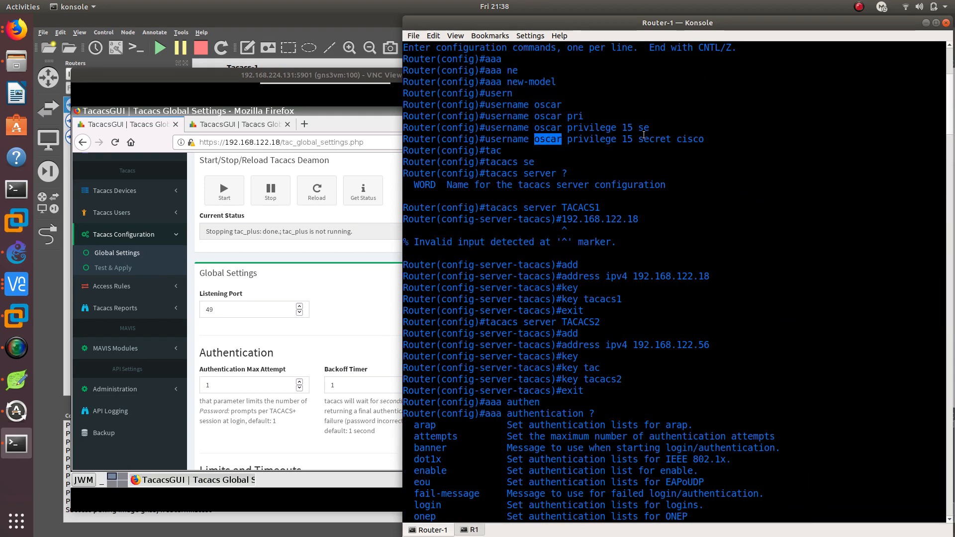
double_click(690, 139)
scroll(597, 299, down, 20)
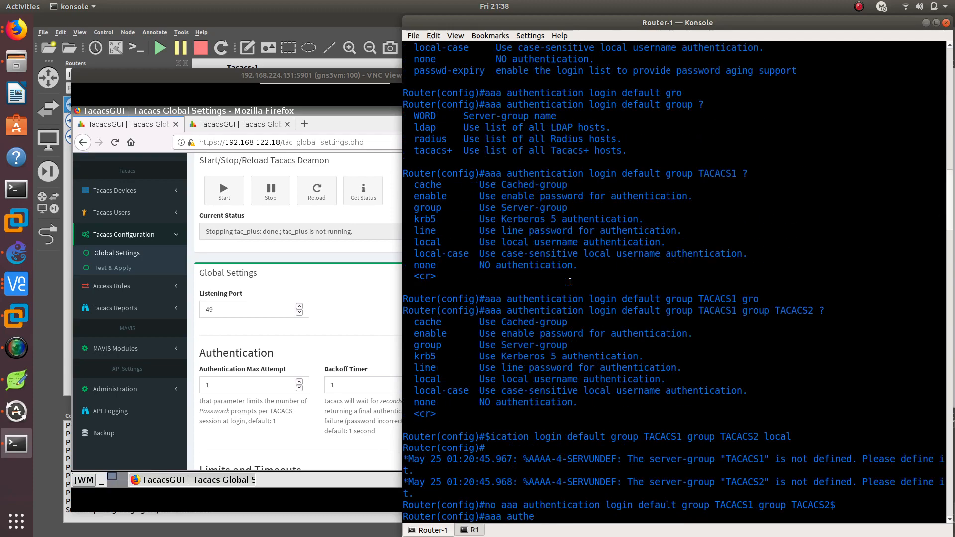
In the R1 console, telnet from R2 to 192.168.122.13 and try to log in with the username and password
click(472, 530)
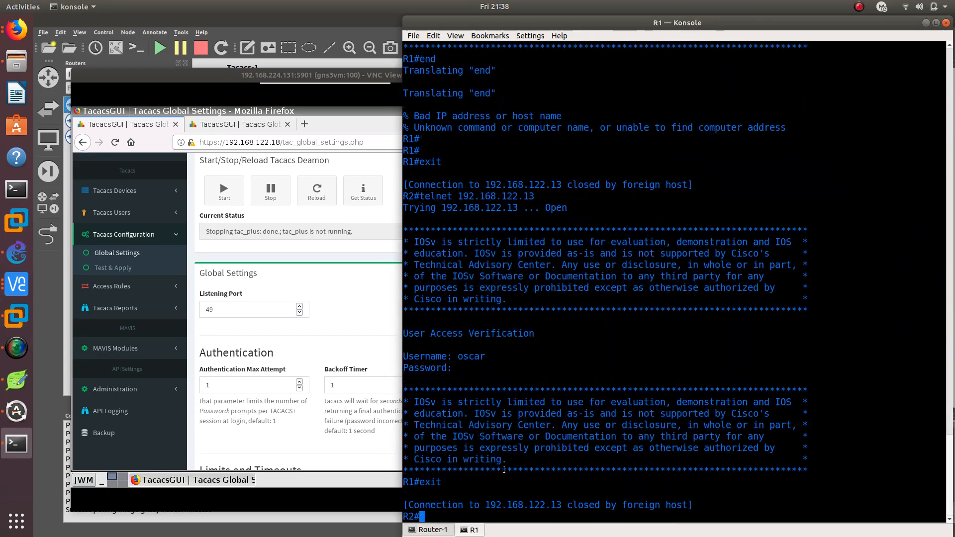
key(Return)
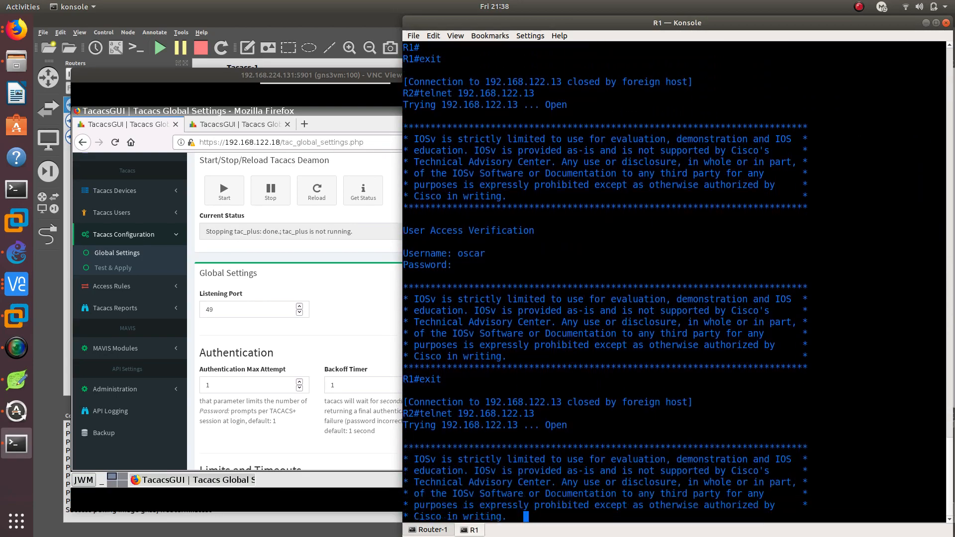
text(oscar)
key(Return)
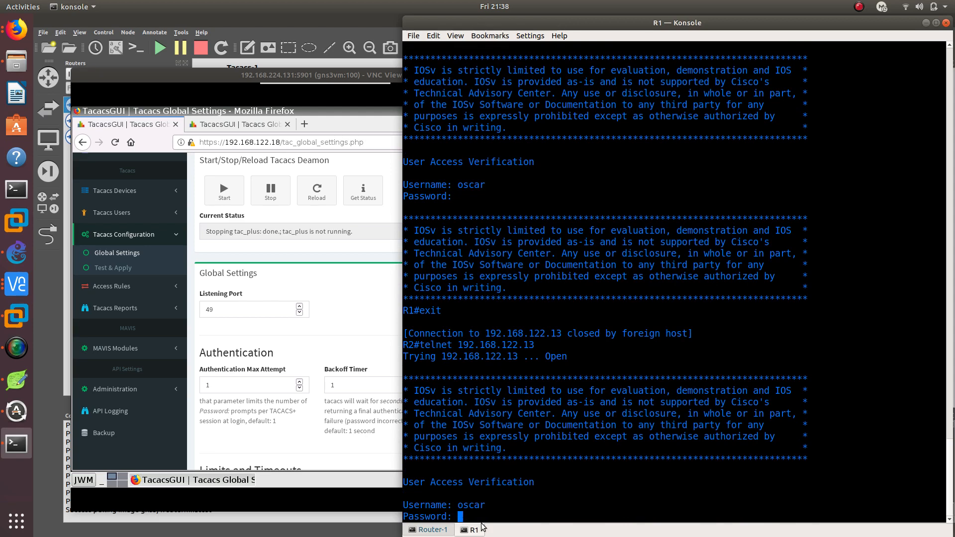
key(Return)
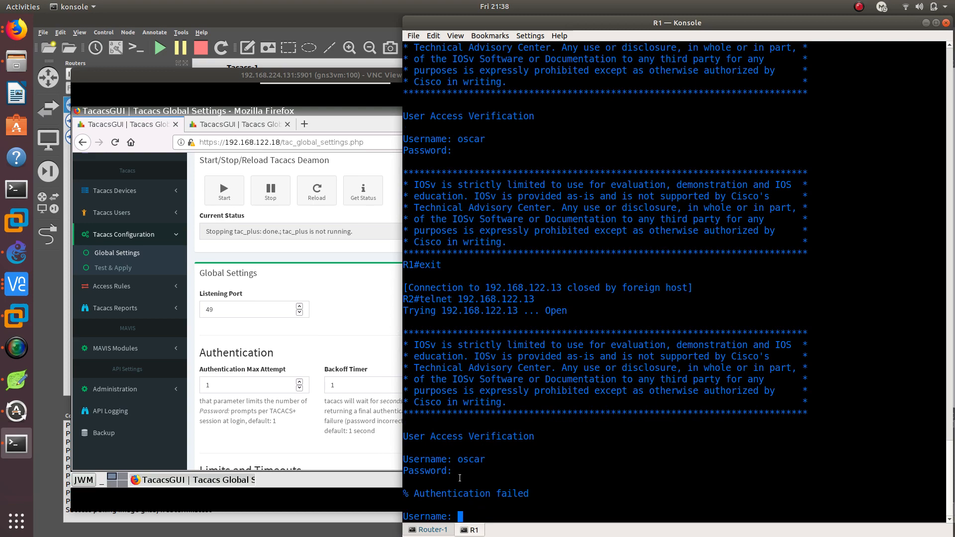
Recheck the local account's secret in the Router-1 history, and retry the R1 console's telnet login with the local username and password
click(433, 530)
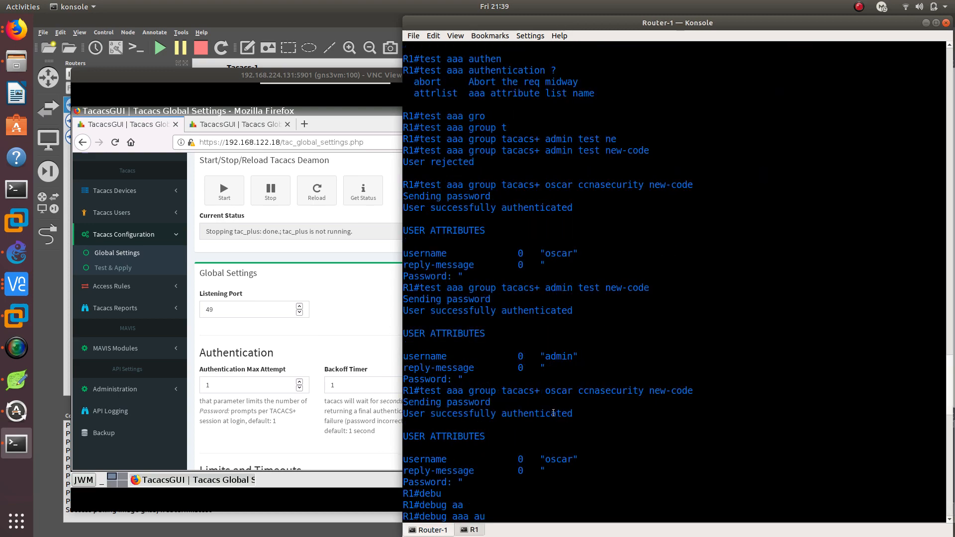
scroll(521, 424, up, 20)
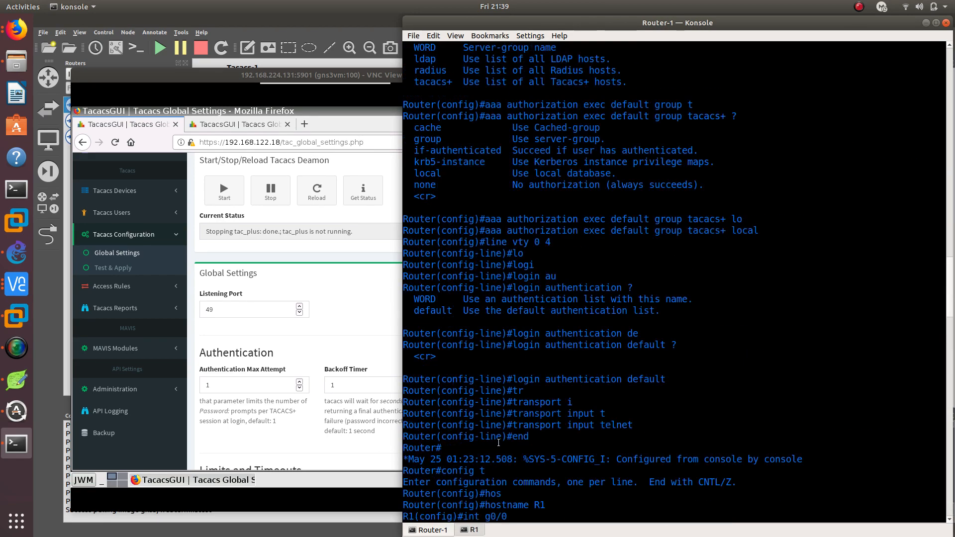
scroll(499, 442, up, 20)
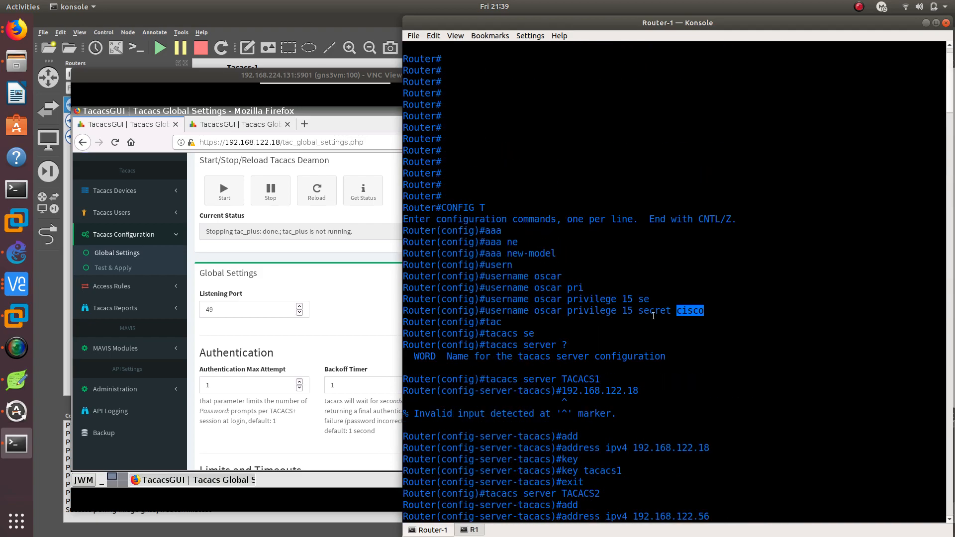
scroll(555, 383, down, 15)
click(472, 530)
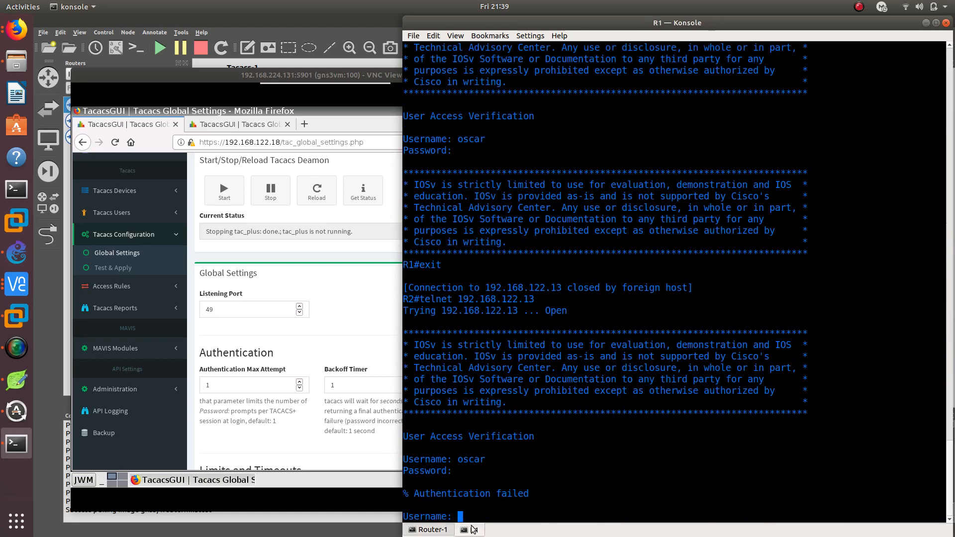
text(oscar)
key(Return)
key(Return)
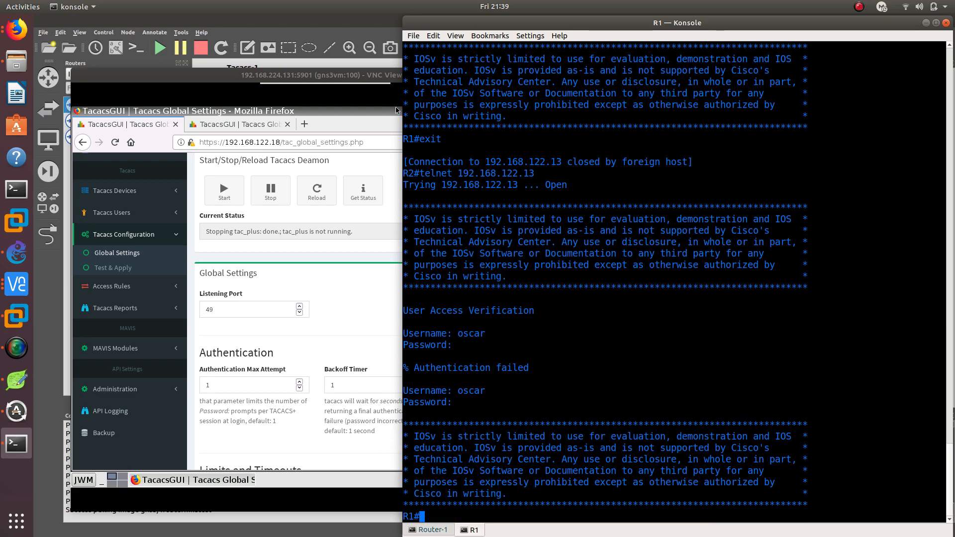
mouse_move(362, 73)
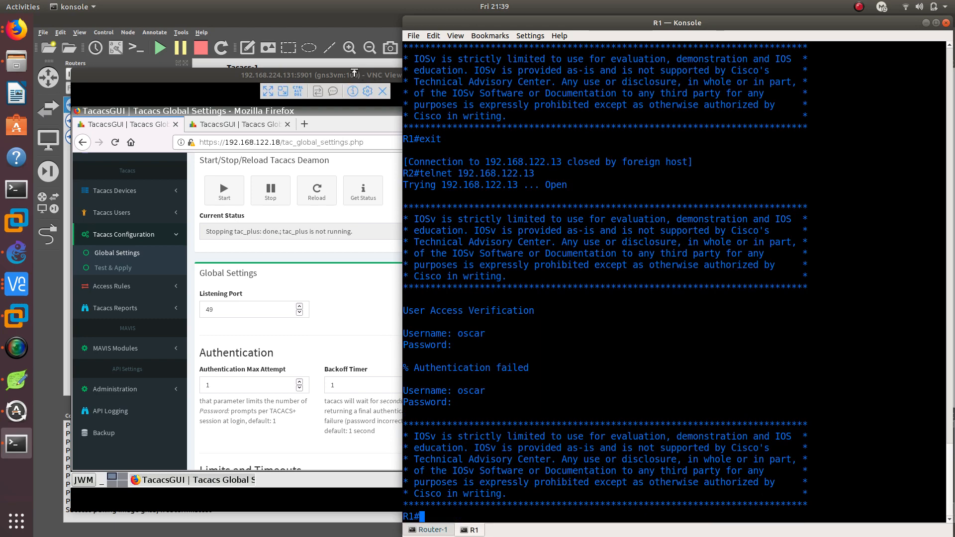